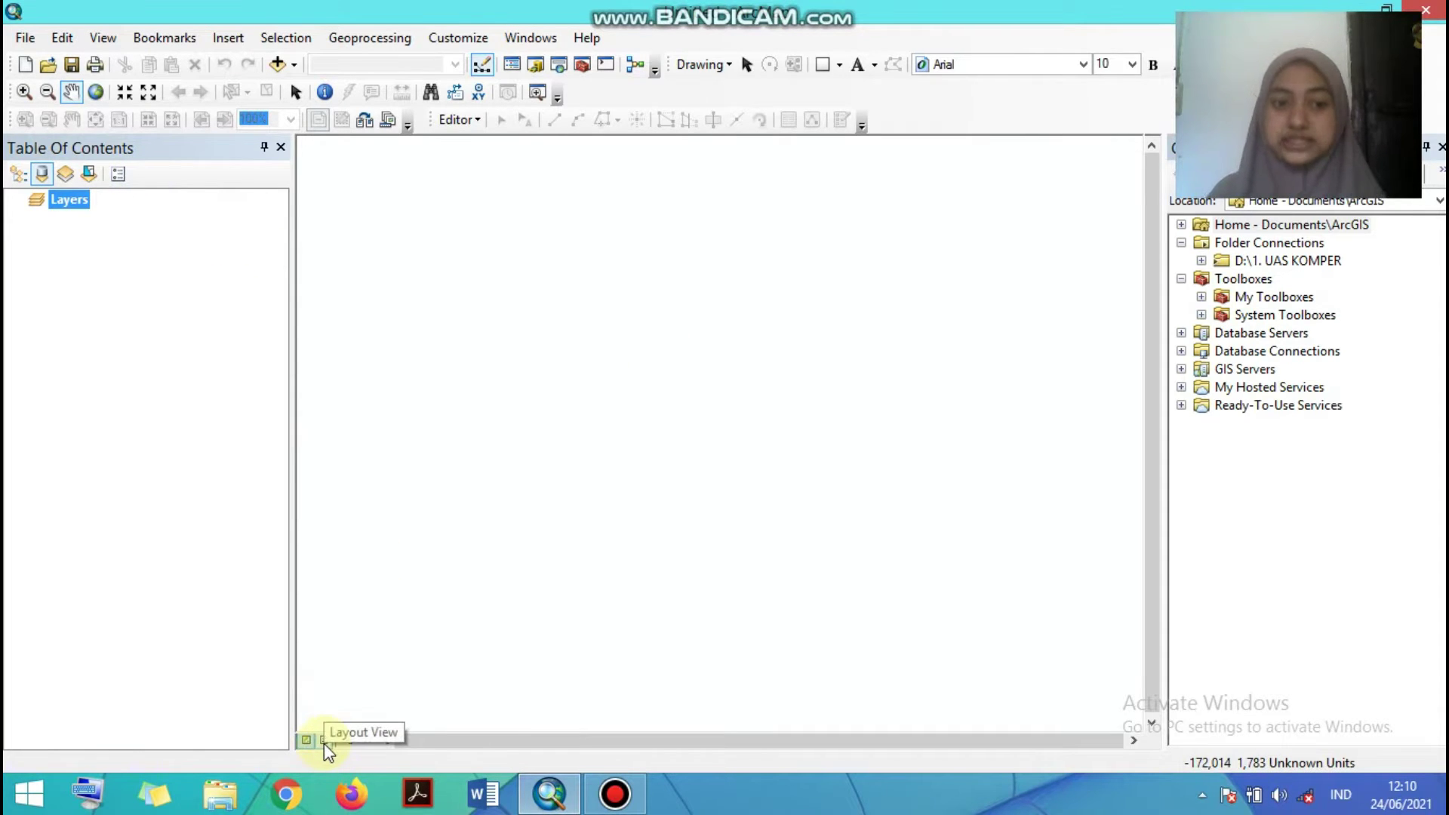
- Switch to layout view and set the page to A3 paper in landscape orientation
{"action": "left_click", "coordinate": [325, 740]}
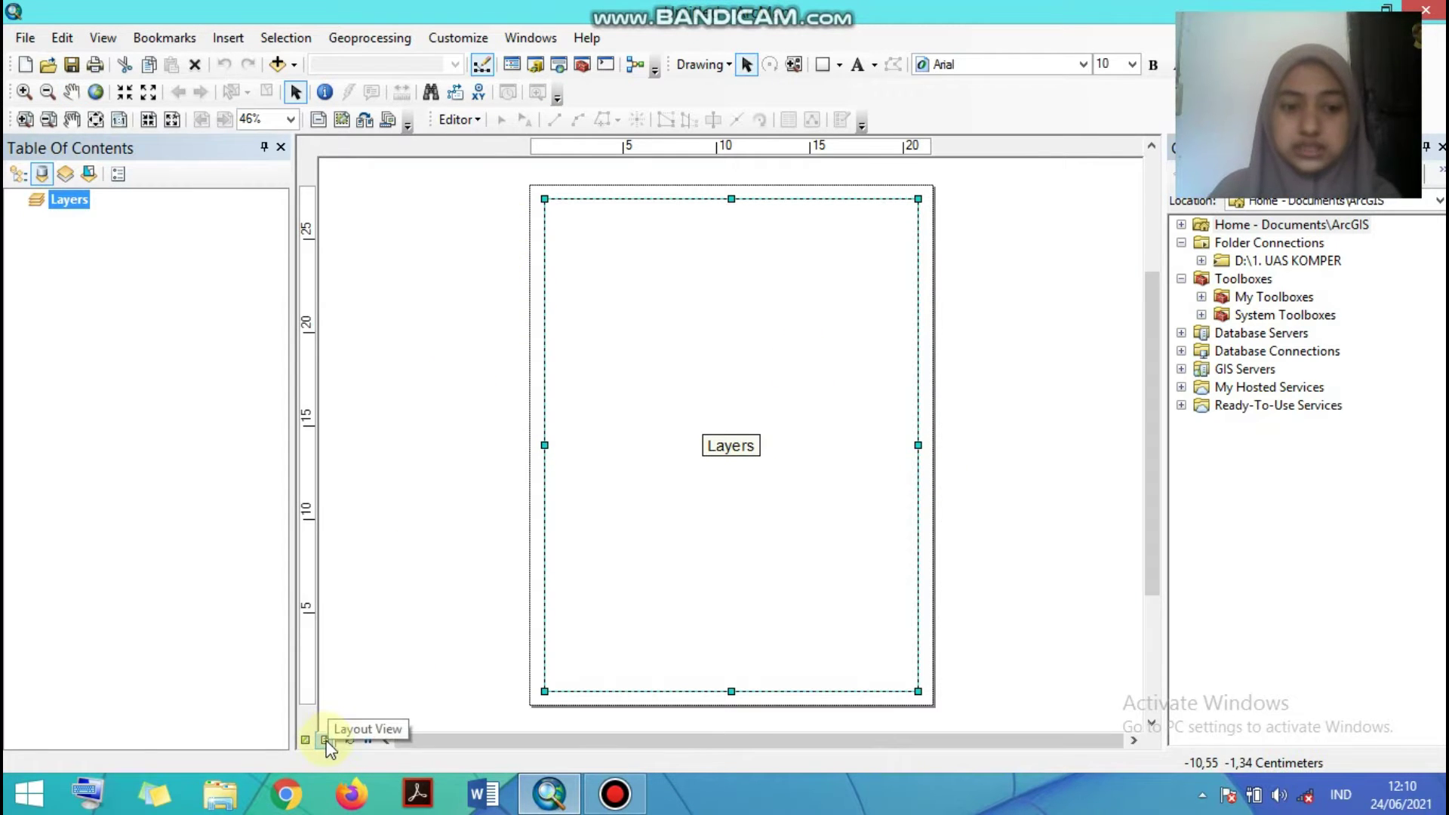
{"action": "left_click", "coordinate": [24, 42]}
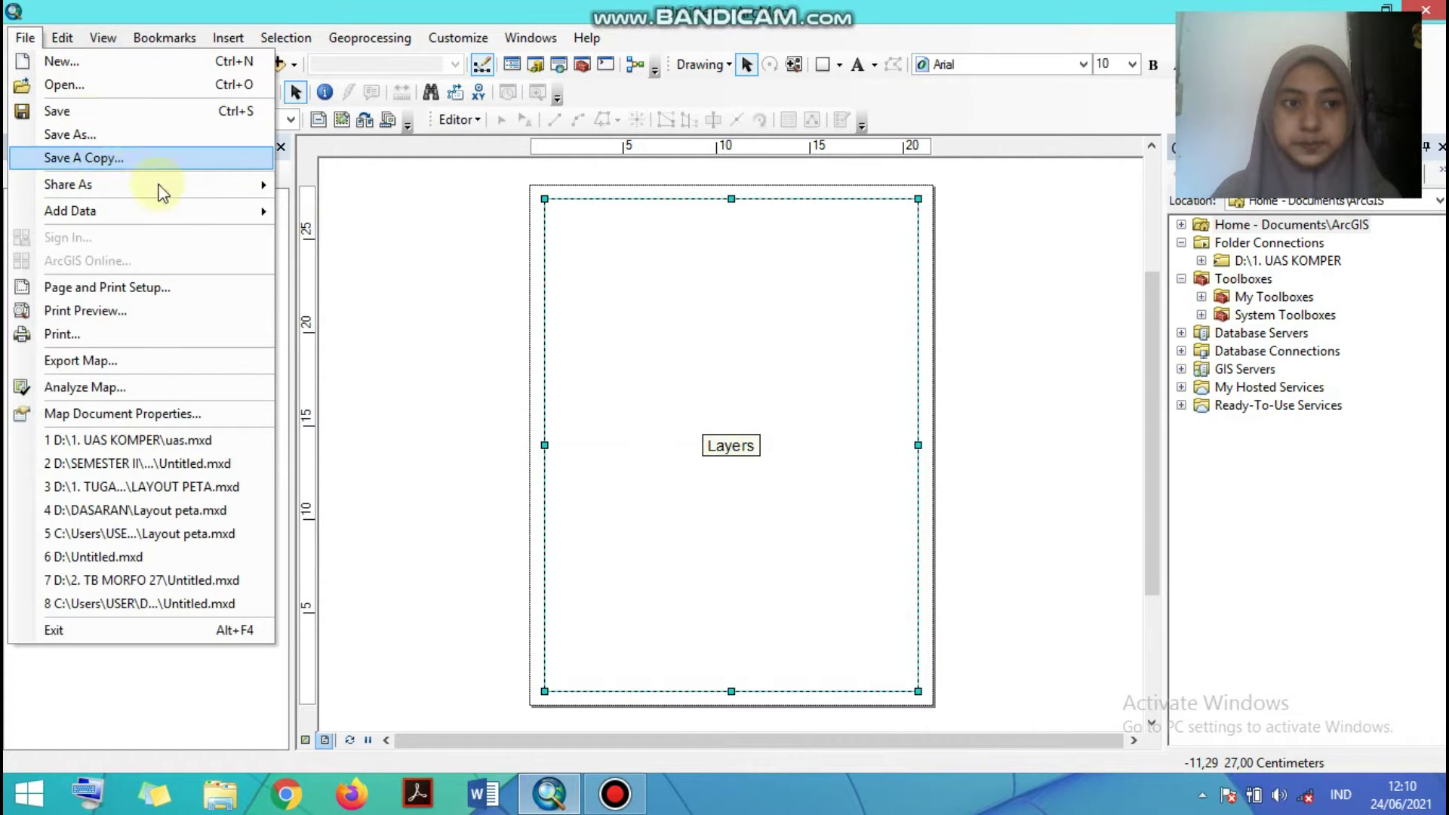
{"action": "left_click", "coordinate": [94, 288]}
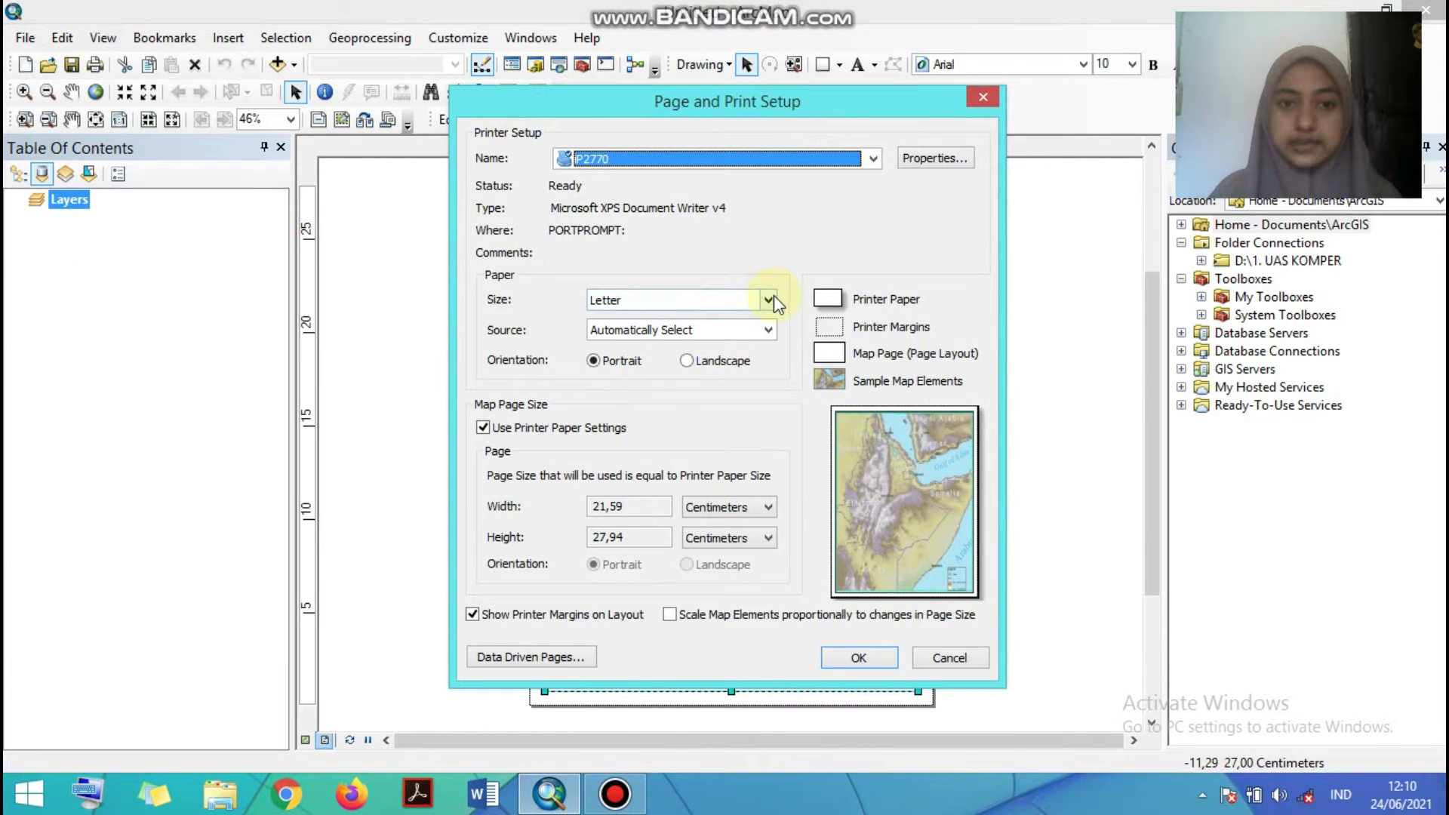
{"action": "left_click", "coordinate": [770, 300]}
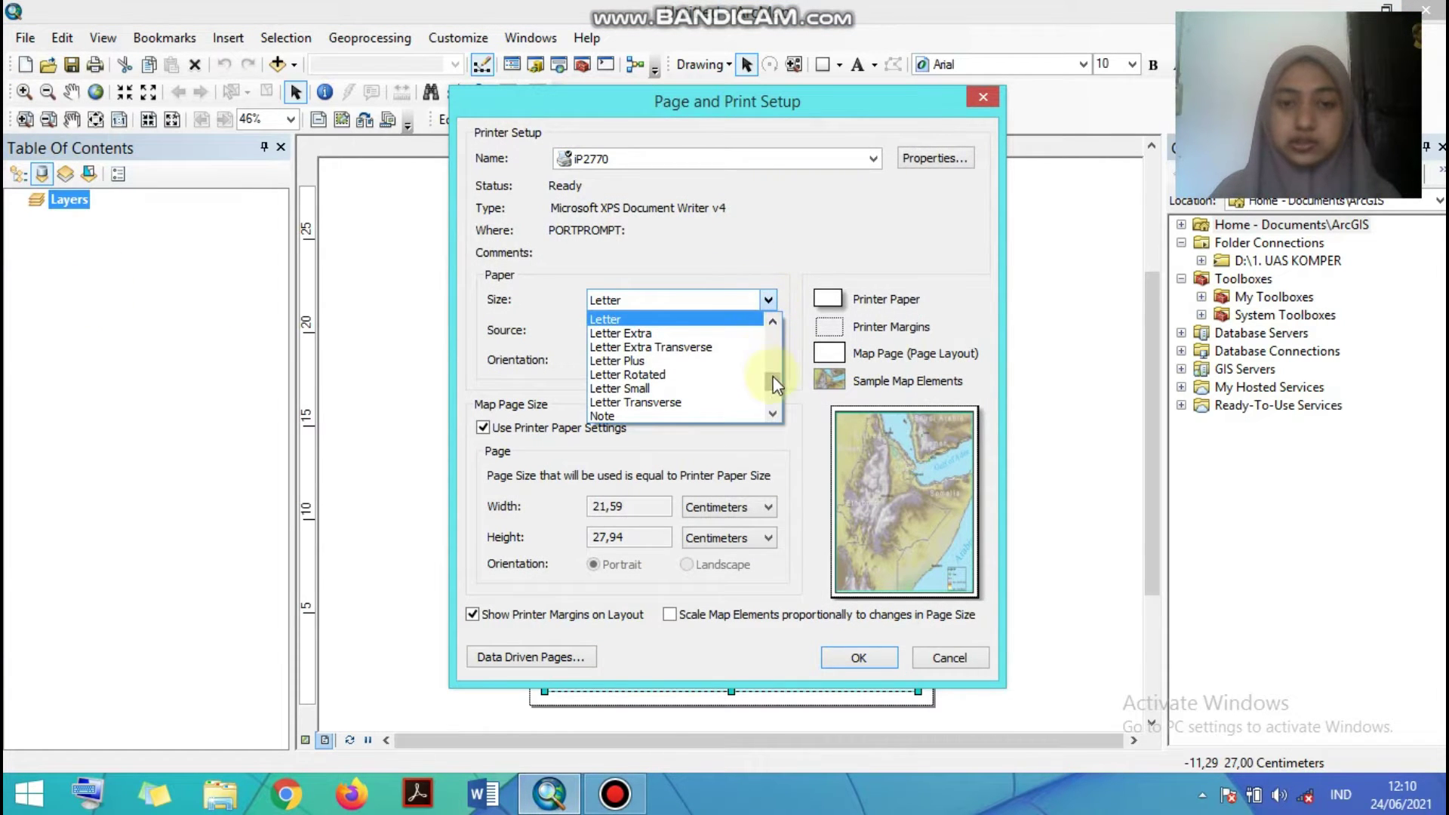
{"action": "left_click_drag", "start_coordinate": [773, 378], "coordinate": [772, 341]}
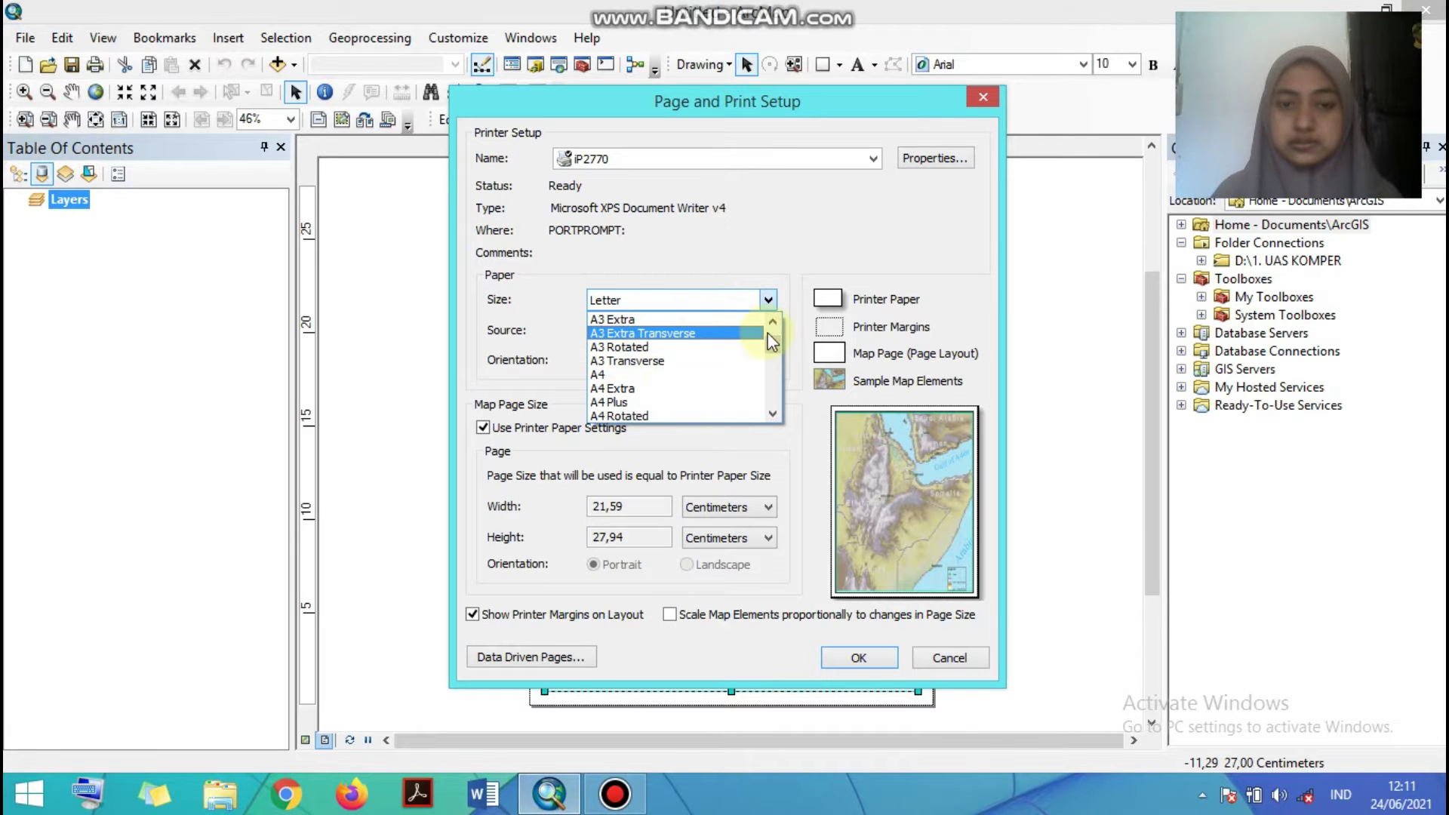
{"action": "scroll", "coordinate": [774, 338], "scroll_direction": "up", "scroll_amount": 3}
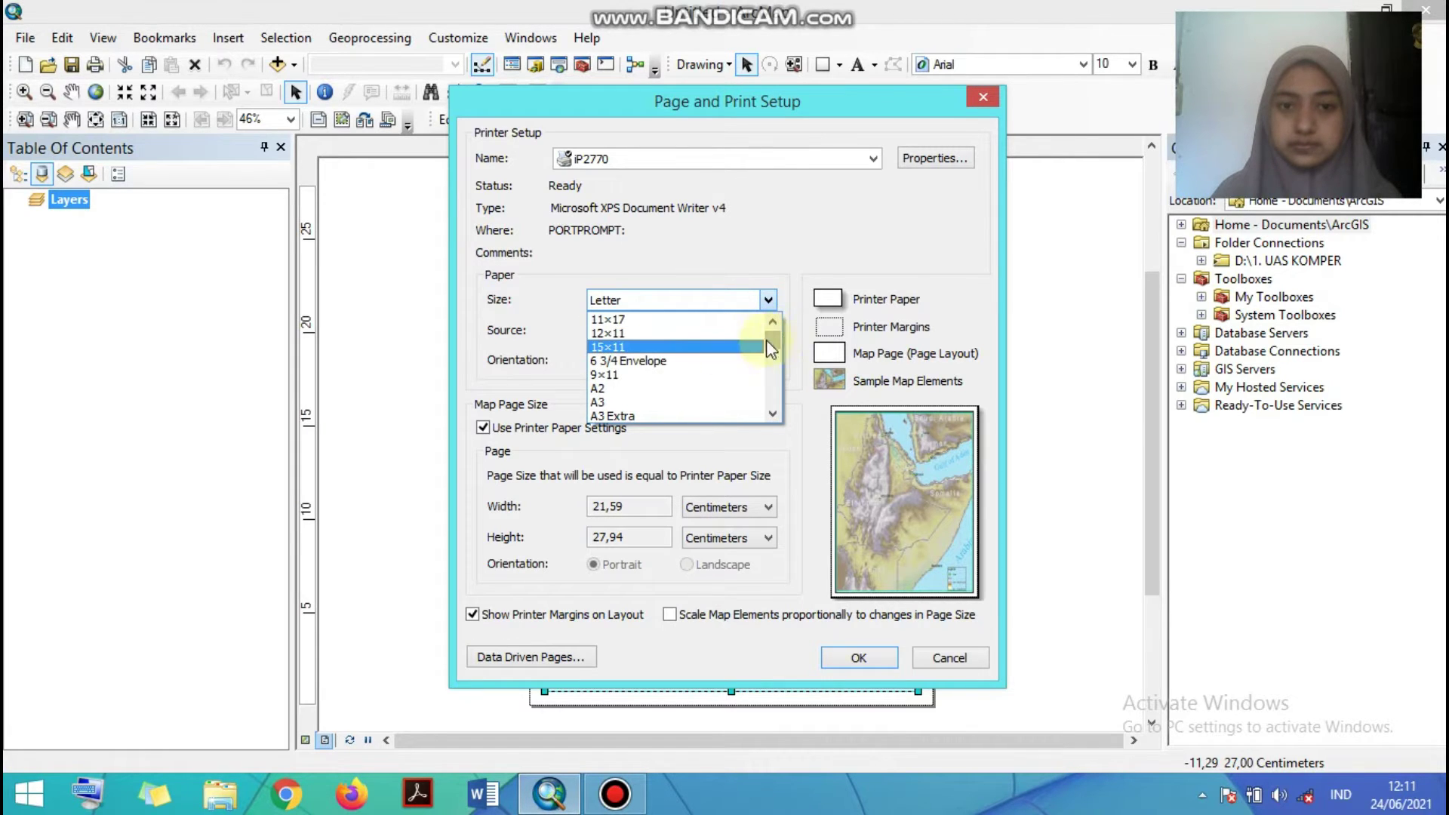
{"action": "left_click", "coordinate": [621, 402]}
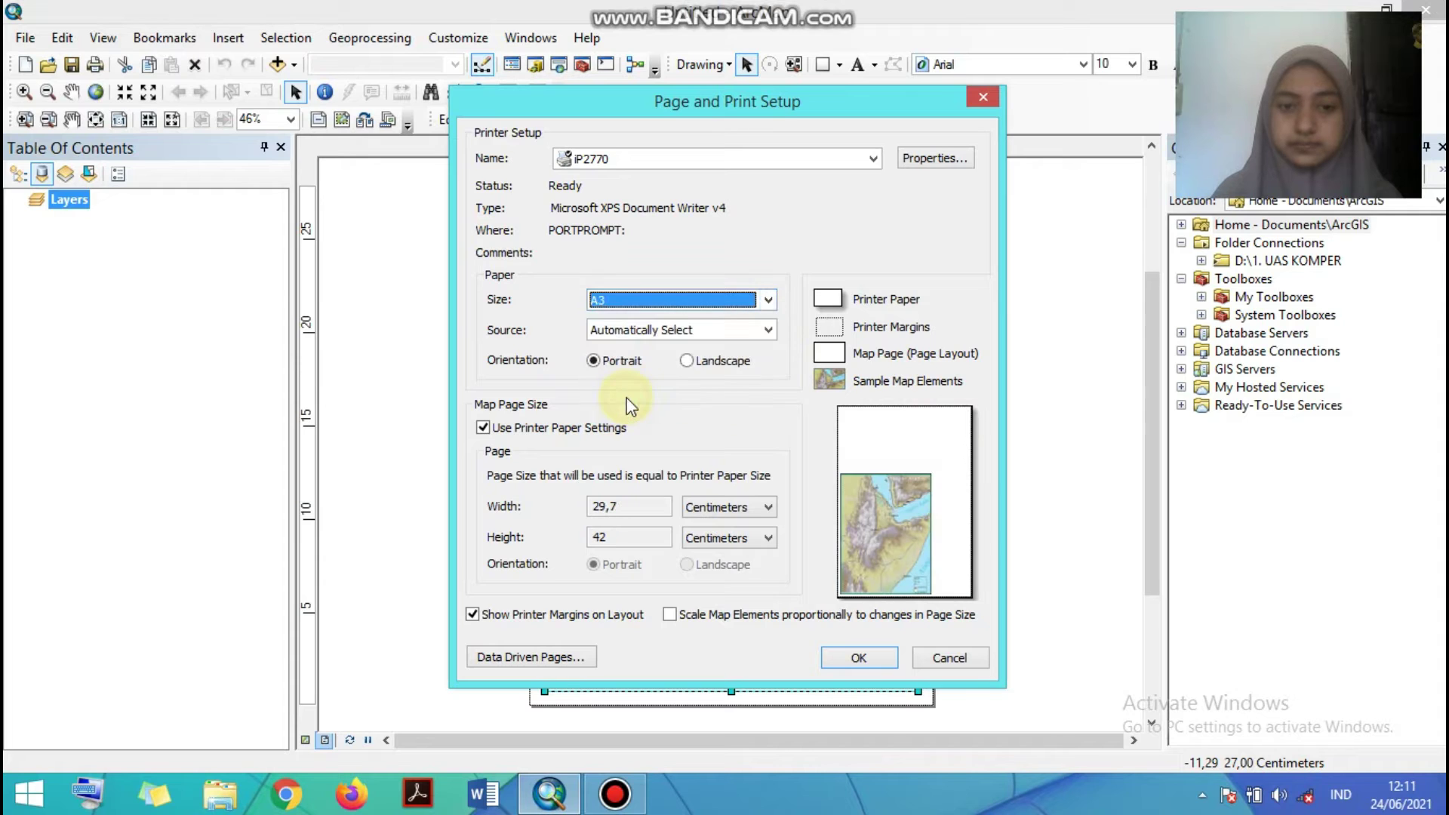
{"action": "left_click", "coordinate": [688, 362]}
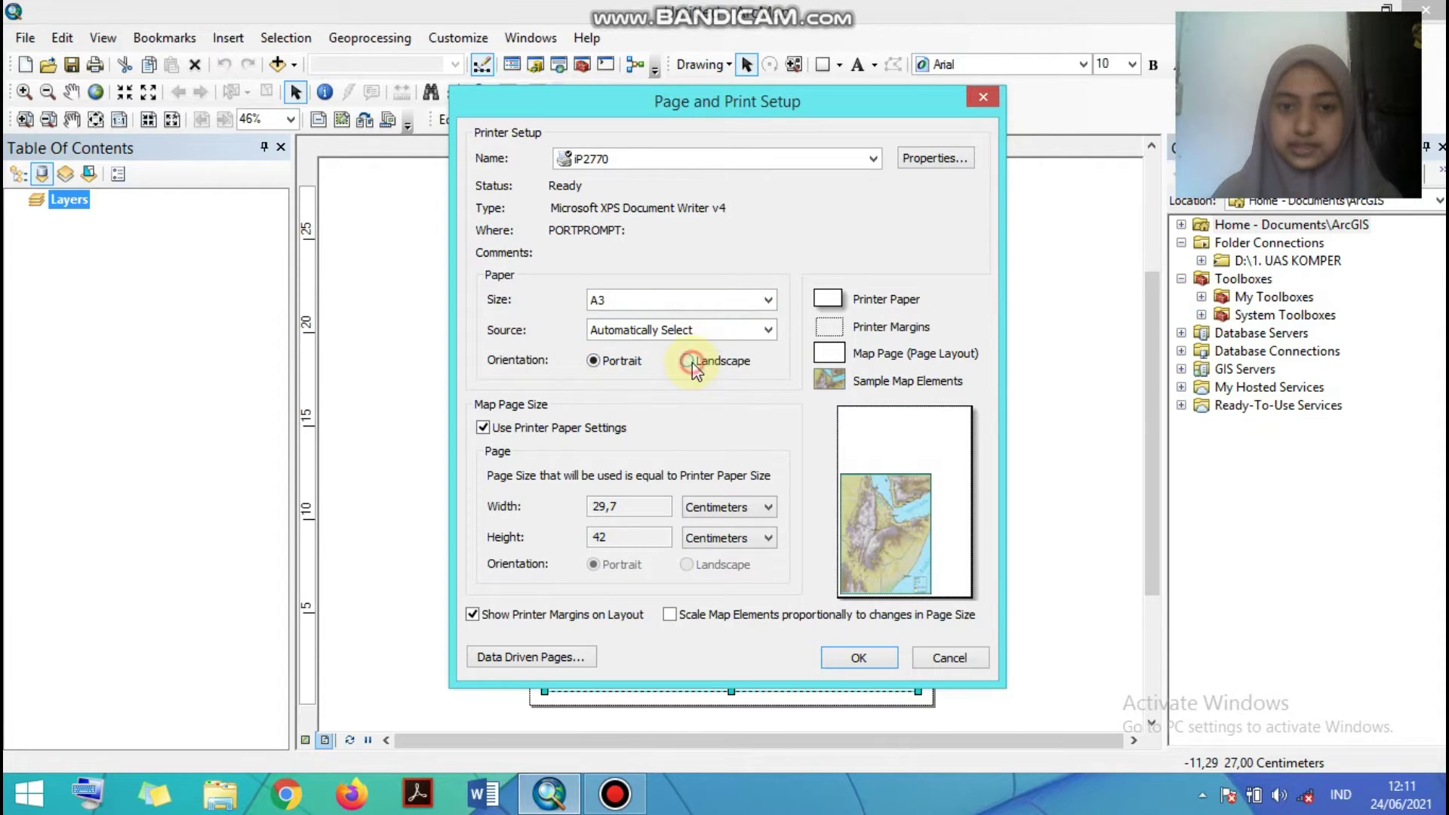
{"action": "left_click", "coordinate": [845, 657]}
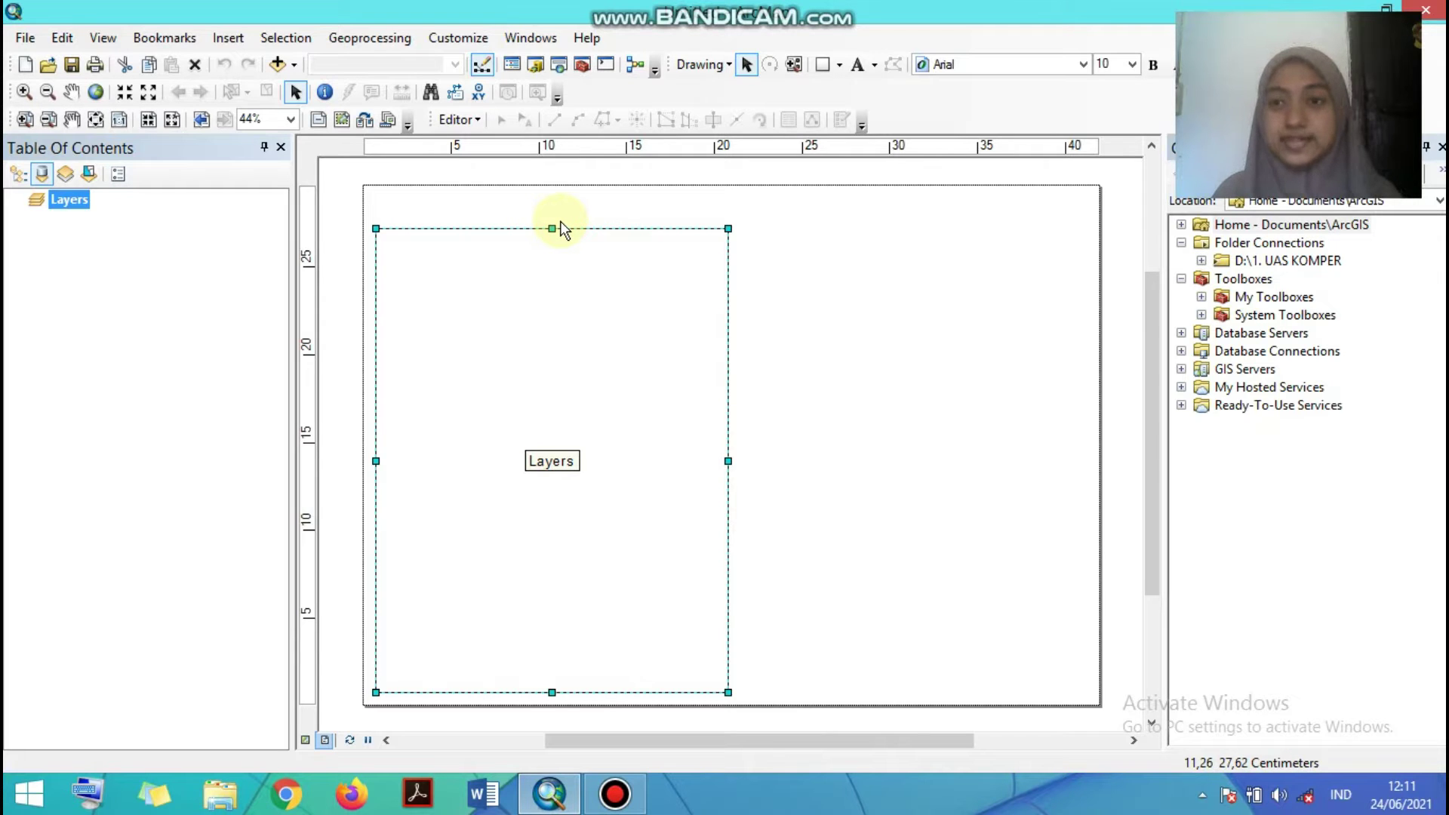
- Enlarge the Layers data frame up to the page's upper margin and widen it to about two thirds of the page
{"action": "left_click_drag", "start_coordinate": [552, 227], "coordinate": [551, 200]}
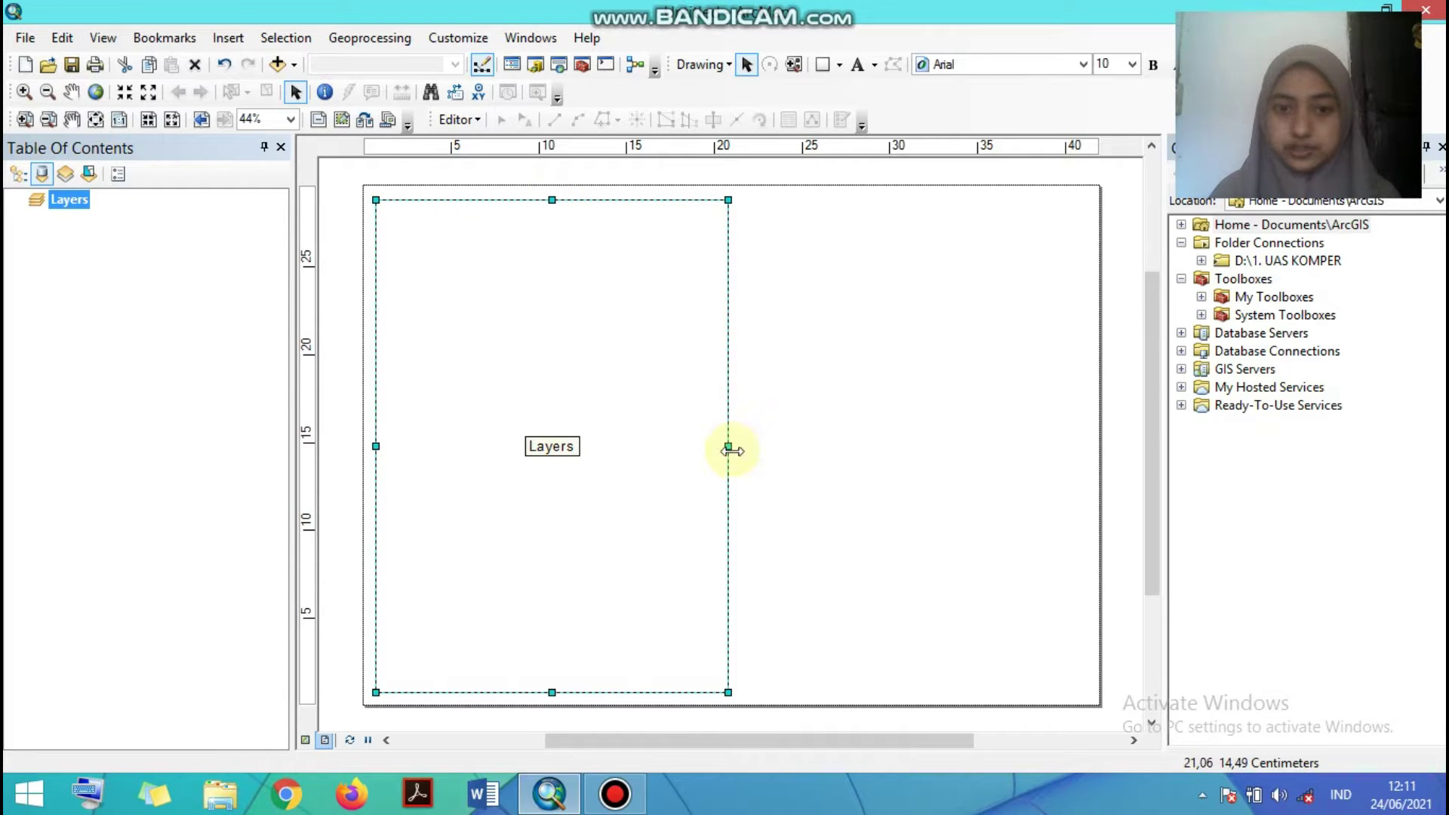
{"action": "left_click_drag", "start_coordinate": [732, 451], "coordinate": [865, 451]}
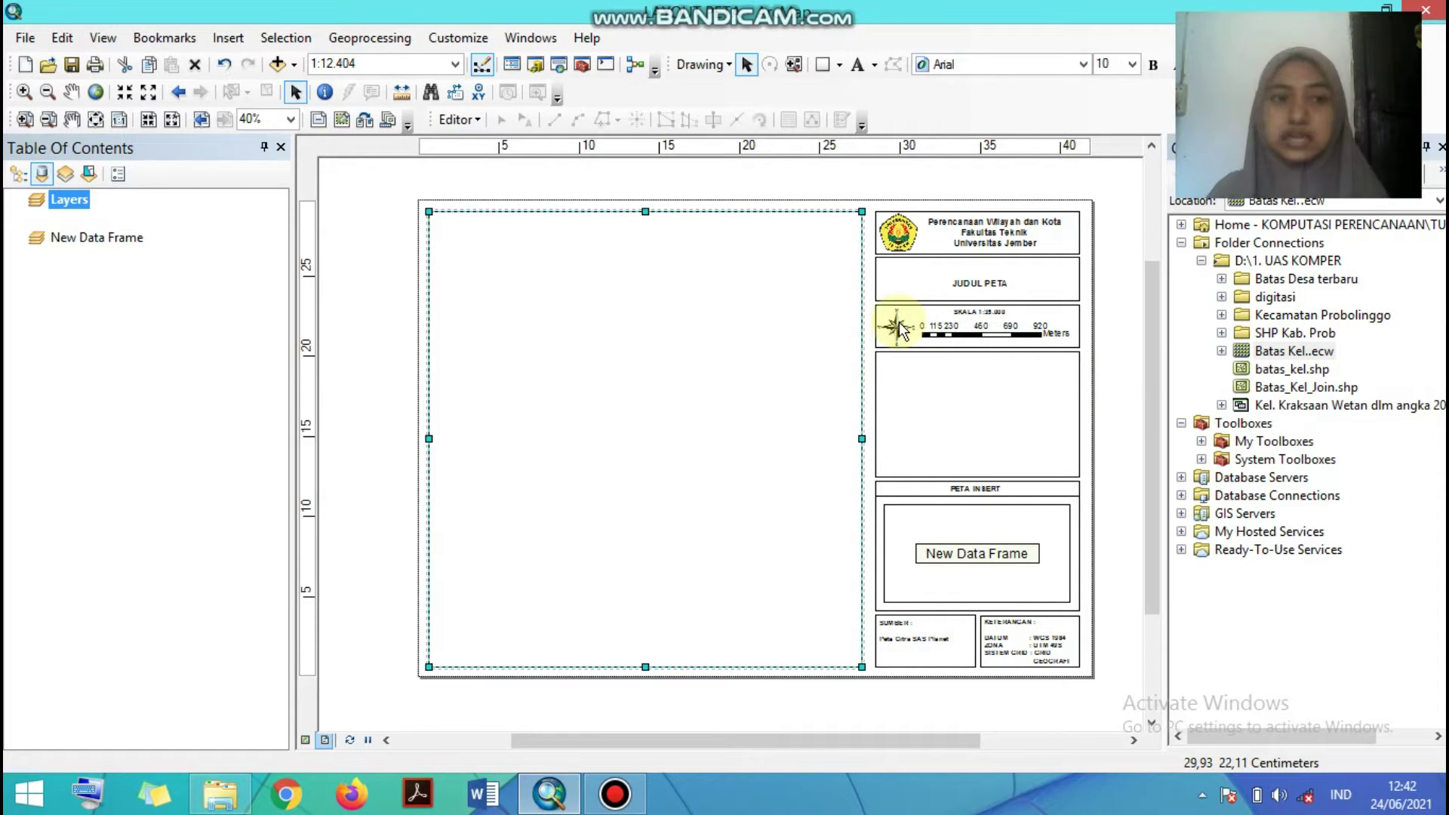
- Add the Batas Kel..ecw image from the D:\1. UAS KOMPER folder to the Layers data frame
{"action": "left_click", "coordinate": [294, 66]}
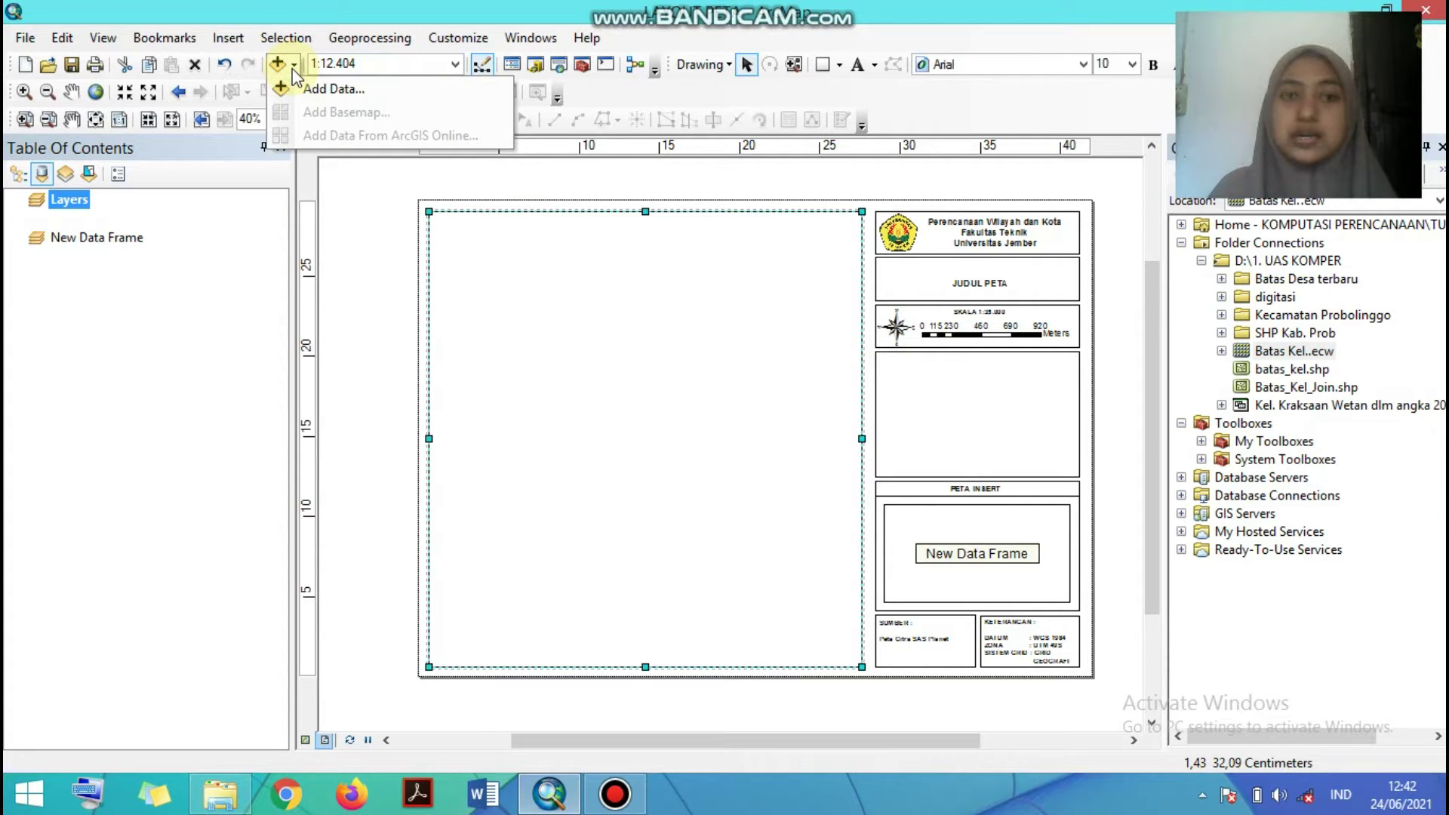
{"action": "left_click", "coordinate": [324, 88]}
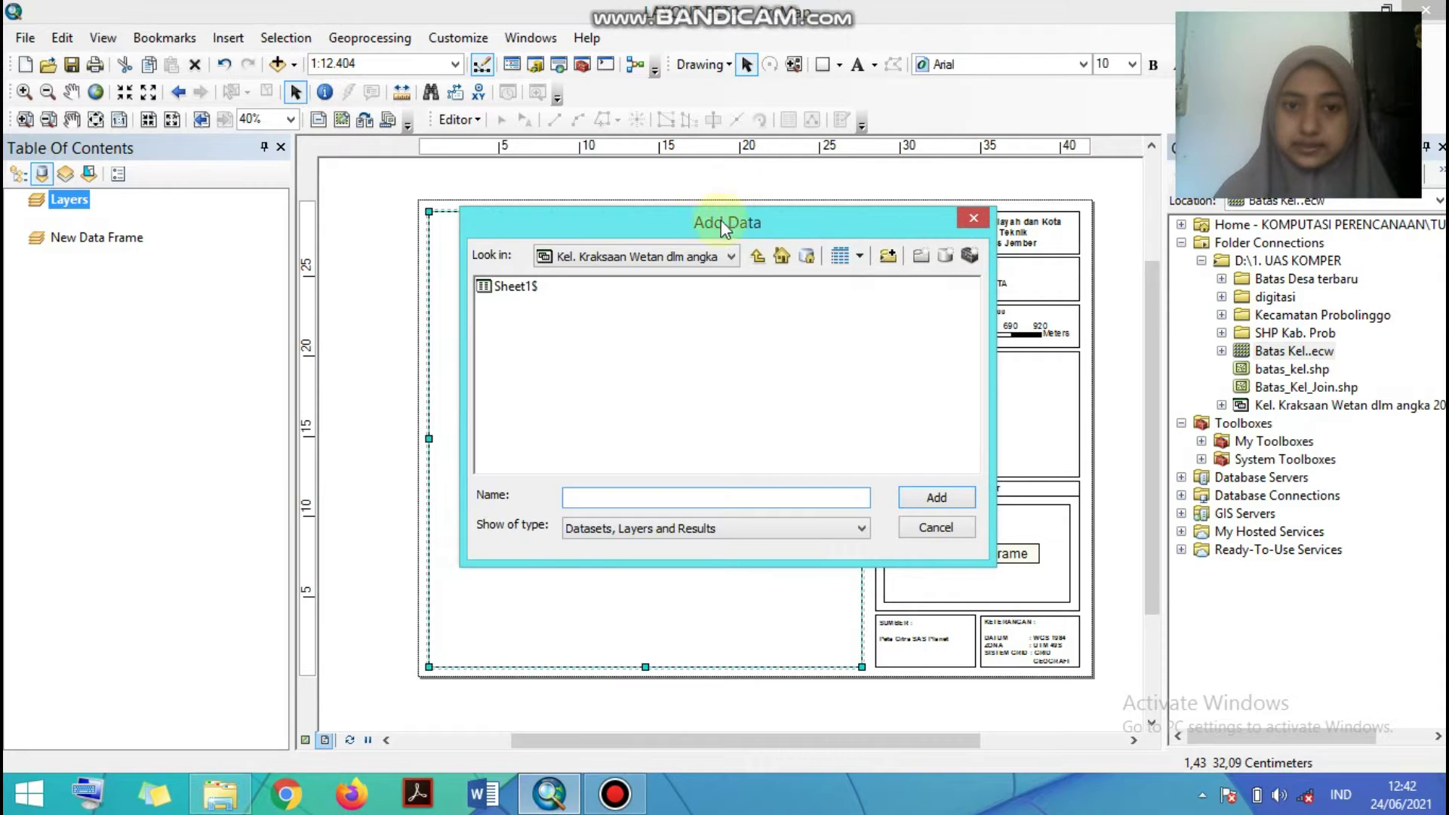
{"action": "left_click", "coordinate": [708, 255]}
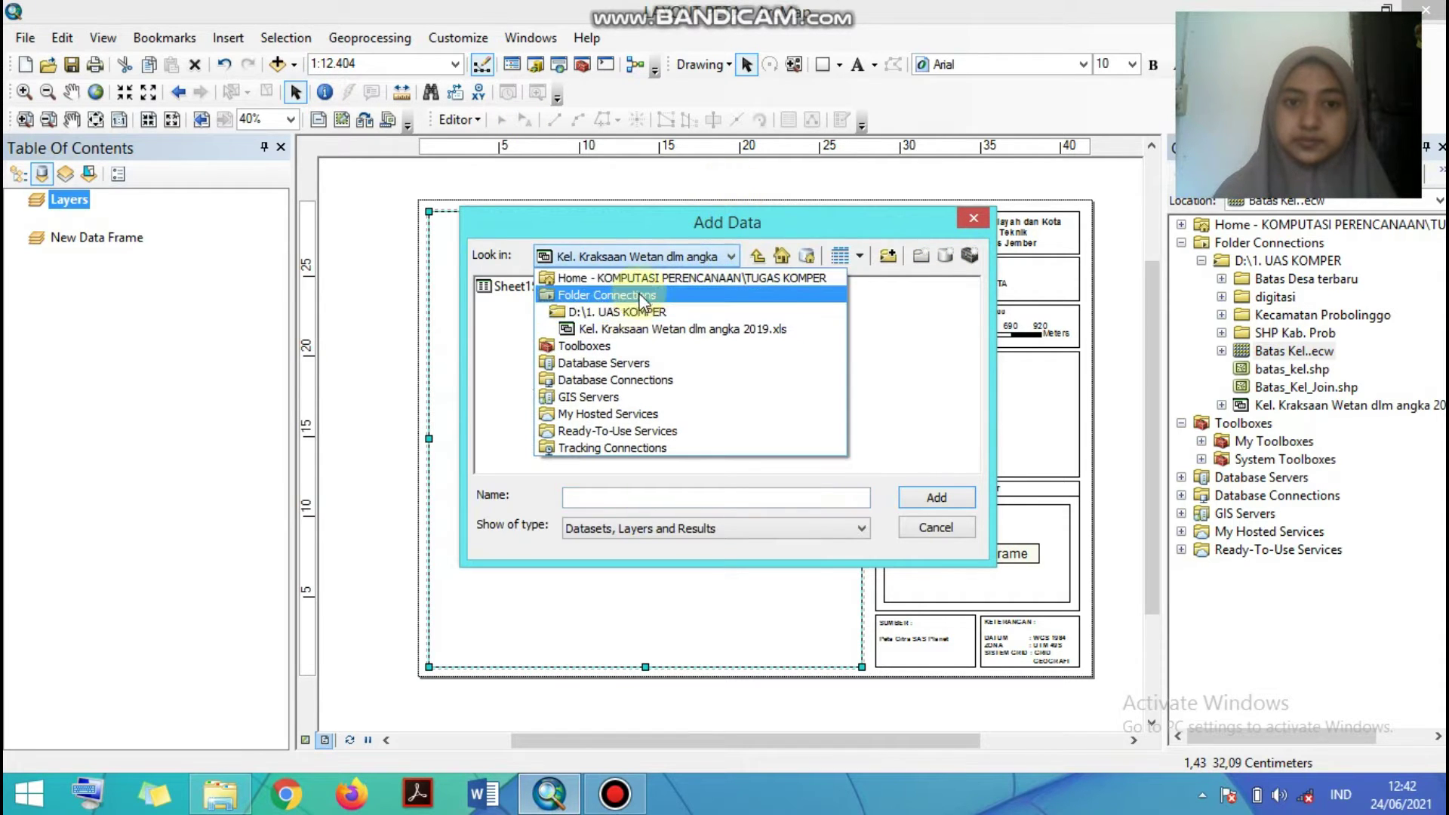
{"action": "left_click", "coordinate": [633, 312]}
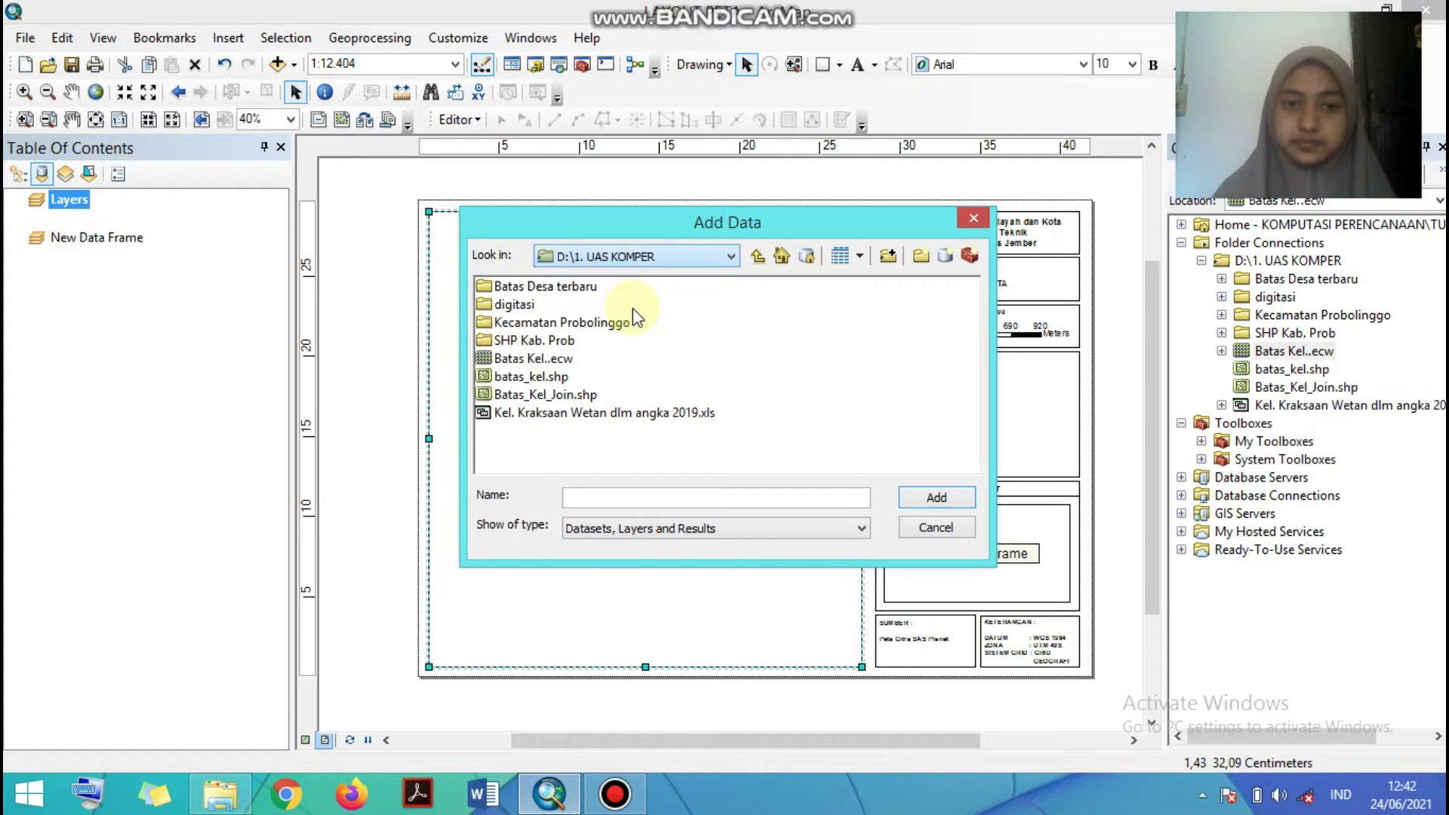
{"action": "left_click", "coordinate": [532, 360]}
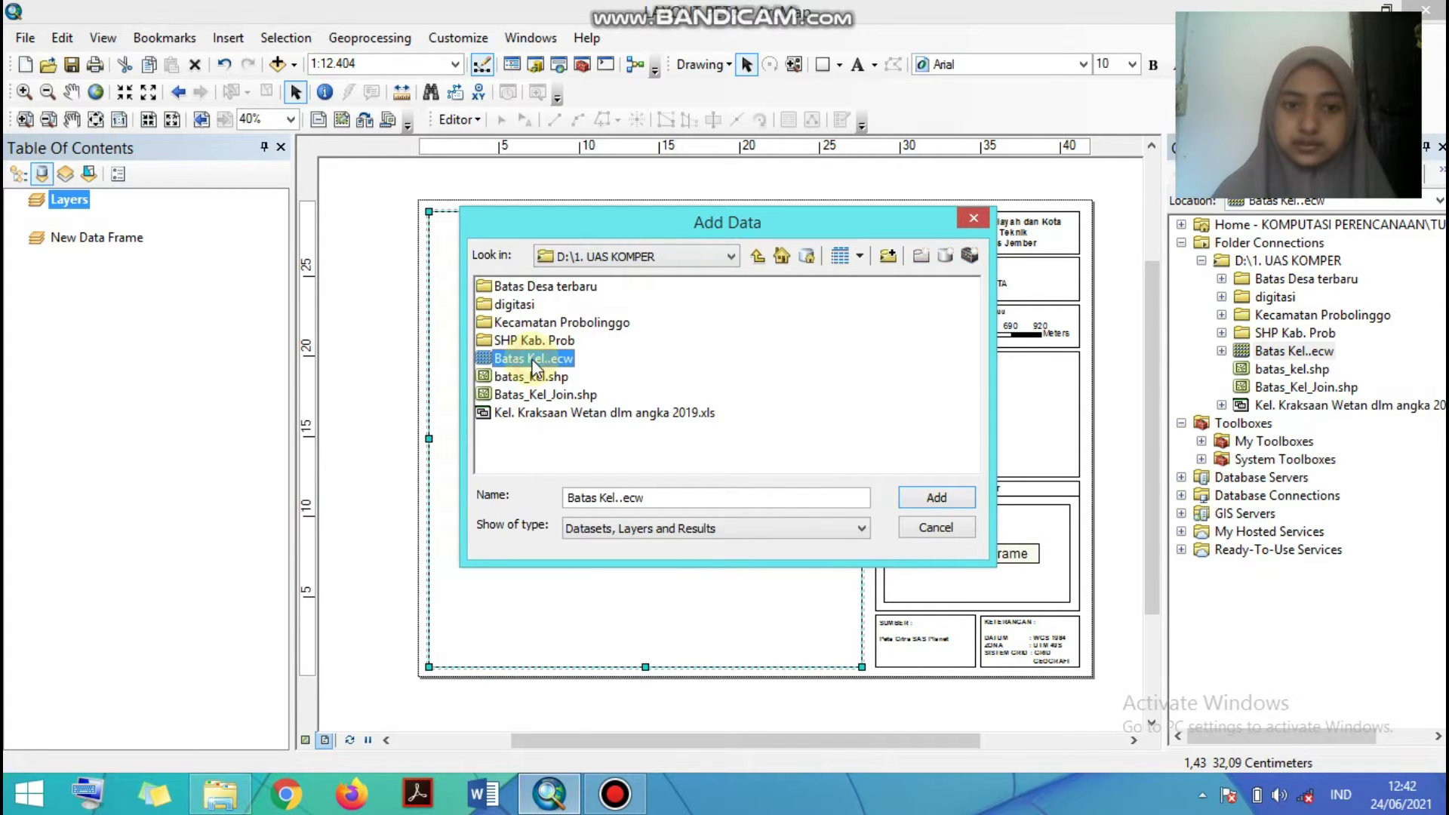
{"action": "left_click", "coordinate": [937, 498]}
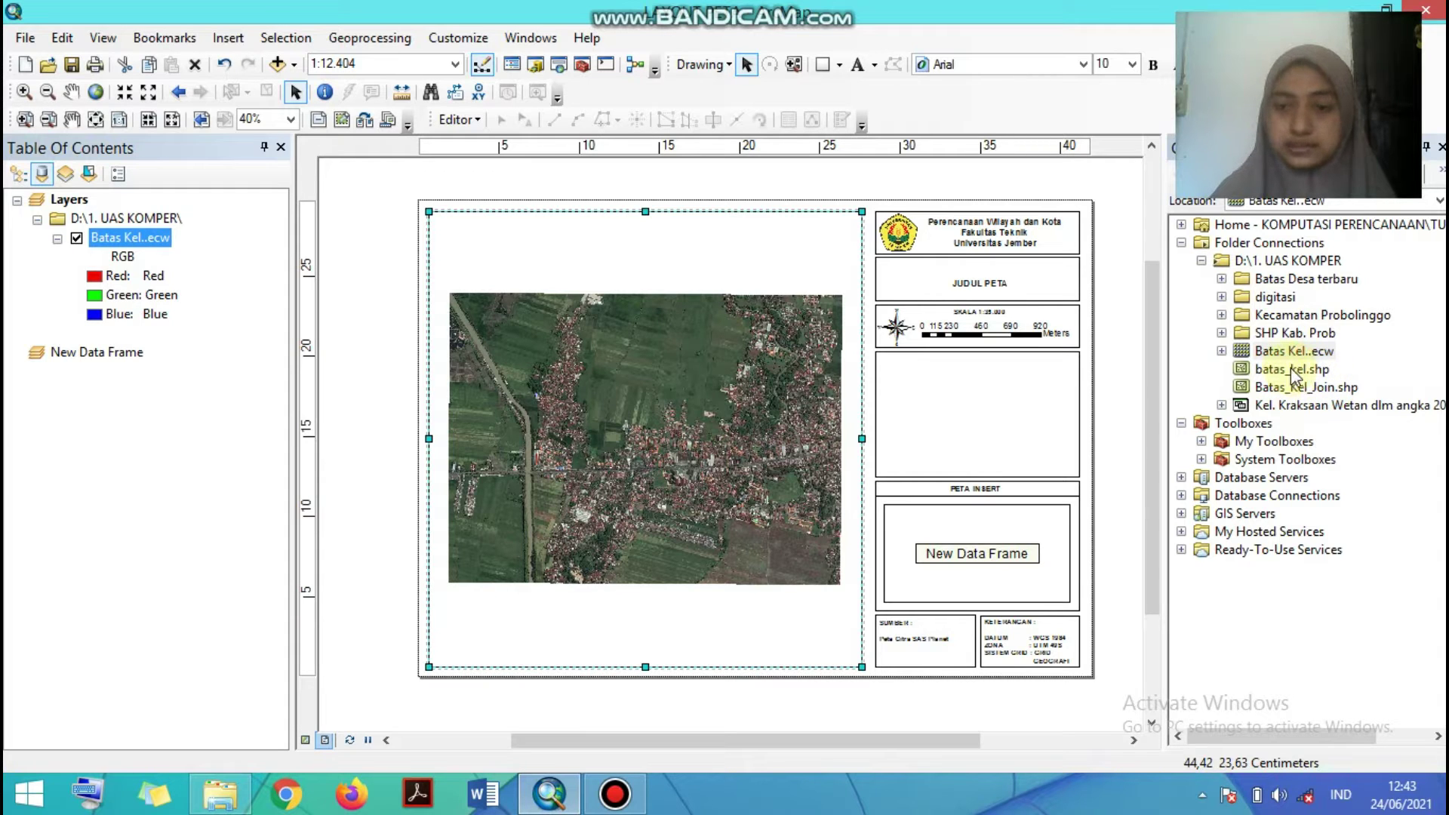
- Add batas_kel.shp to the Layers data frame, and place the Batas Kel..ecw image beneath it by removing and re-adding the image
{"action": "left_click_drag", "start_coordinate": [1293, 371], "coordinate": [542, 247]}
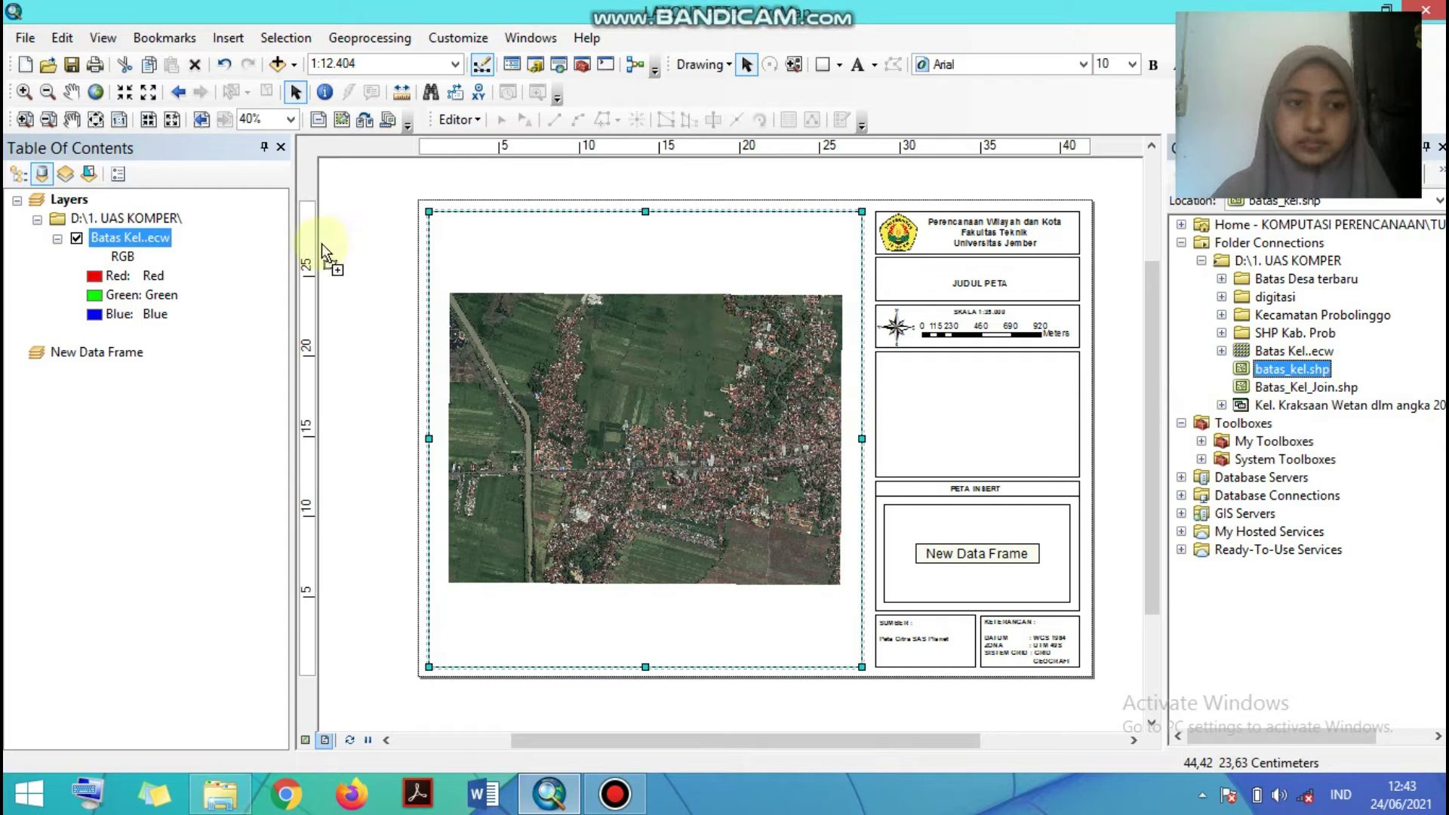
{"action": "left_click_drag", "start_coordinate": [321, 243], "coordinate": [134, 314]}
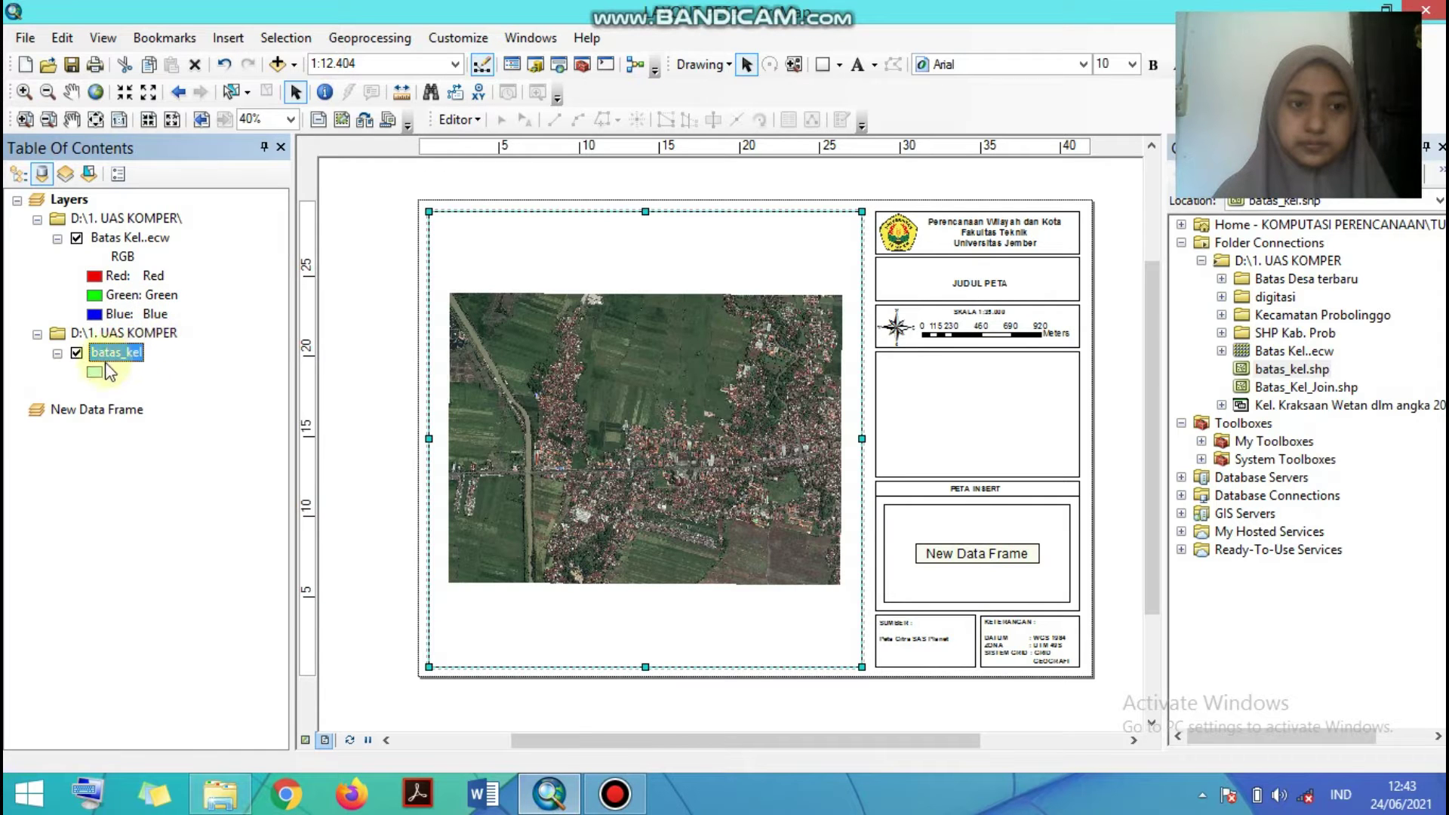
{"action": "left_click", "coordinate": [125, 240], "text": "ctrl"}
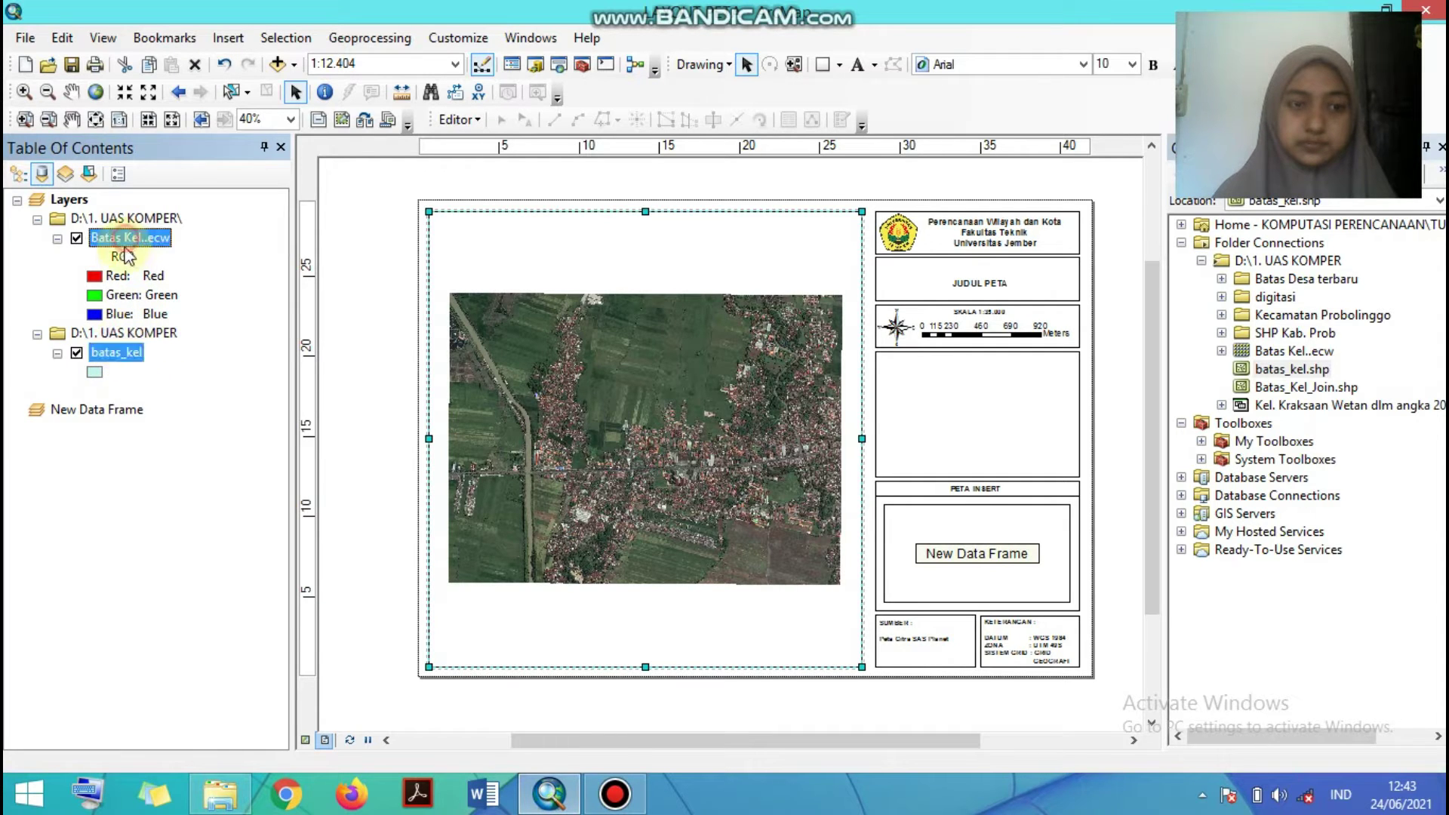
{"action": "left_click_drag", "start_coordinate": [125, 256], "coordinate": [127, 389]}
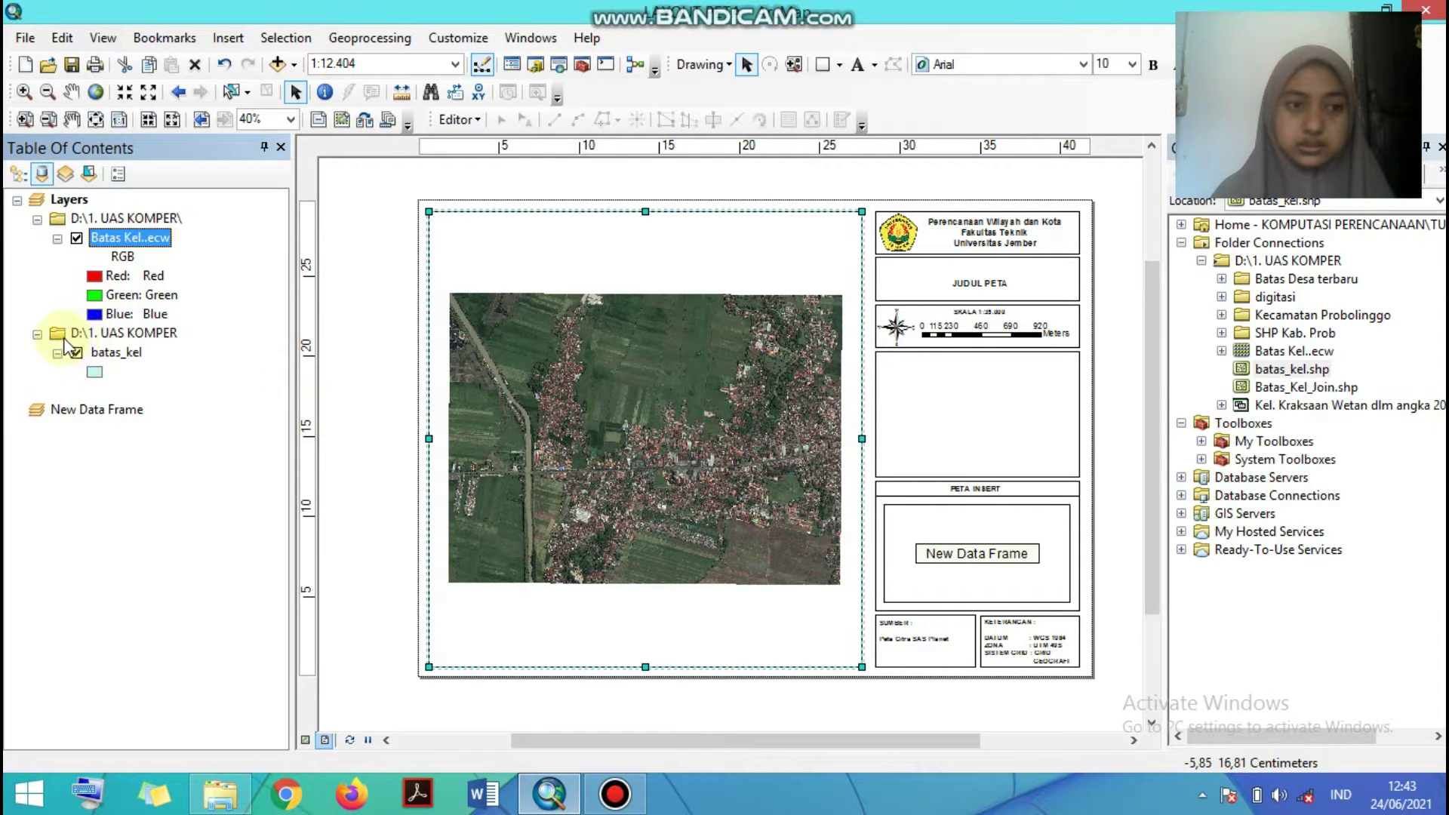
{"action": "right_click", "coordinate": [143, 242]}
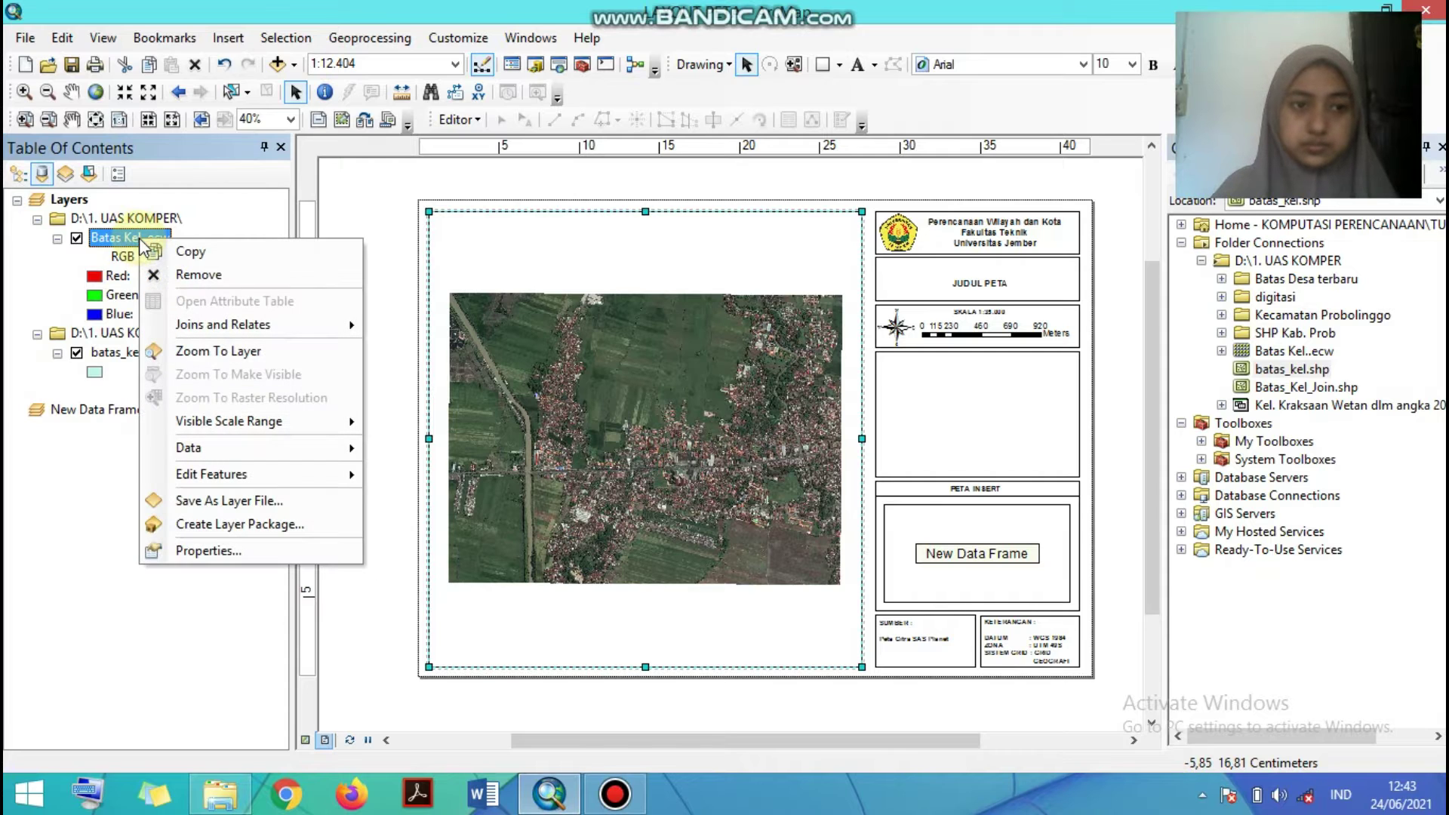
{"action": "left_click", "coordinate": [264, 287]}
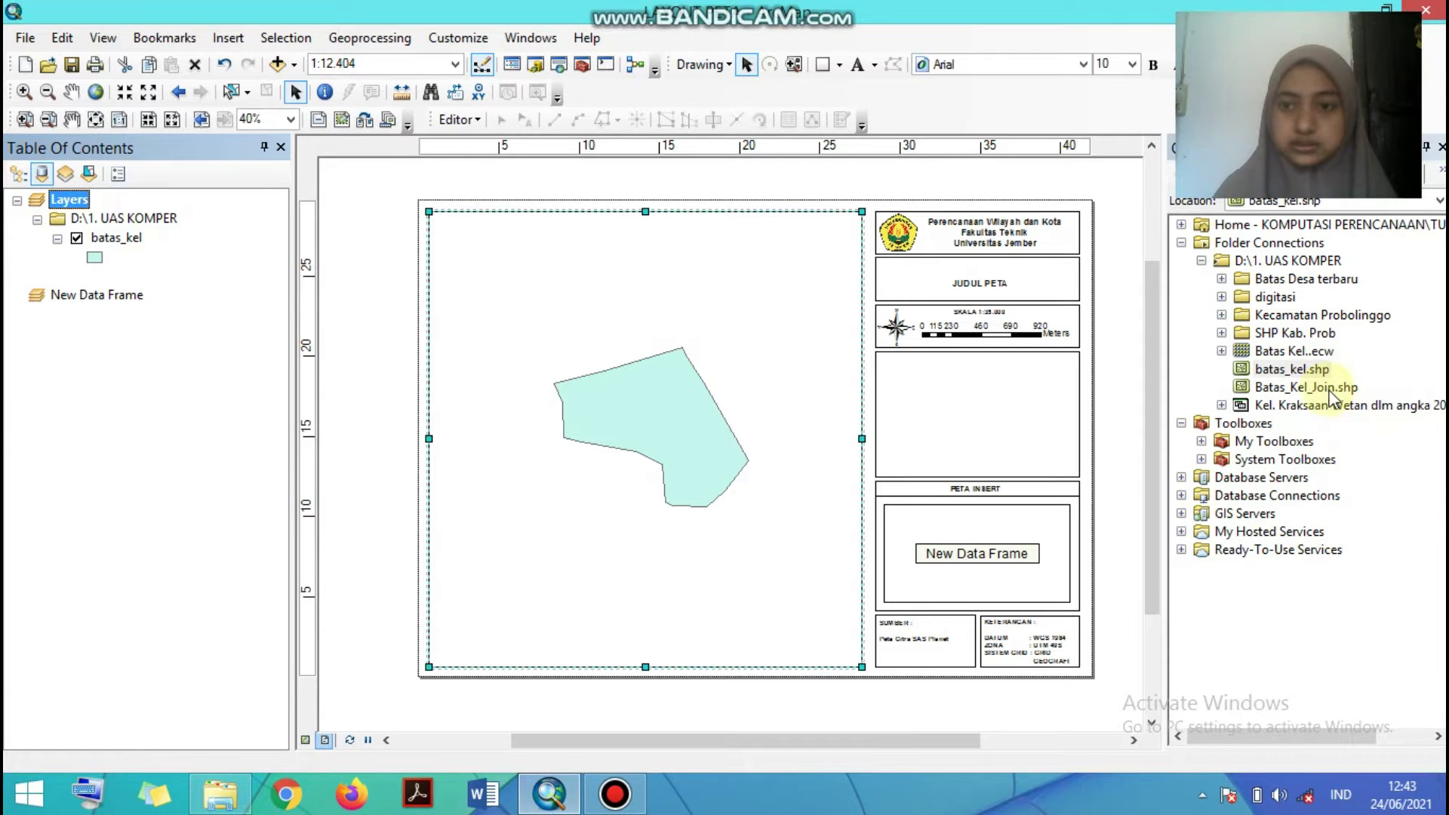
{"action": "mouse_move", "coordinate": [1271, 352]}
{"action": "left_mouse_down"}
{"action": "mouse_move", "coordinate": [654, 365]}
{"action": "mouse_move", "coordinate": [274, 322]}
{"action": "mouse_move", "coordinate": [161, 277]}
{"action": "mouse_move", "coordinate": [81, 269]}
{"action": "left_mouse_up"}
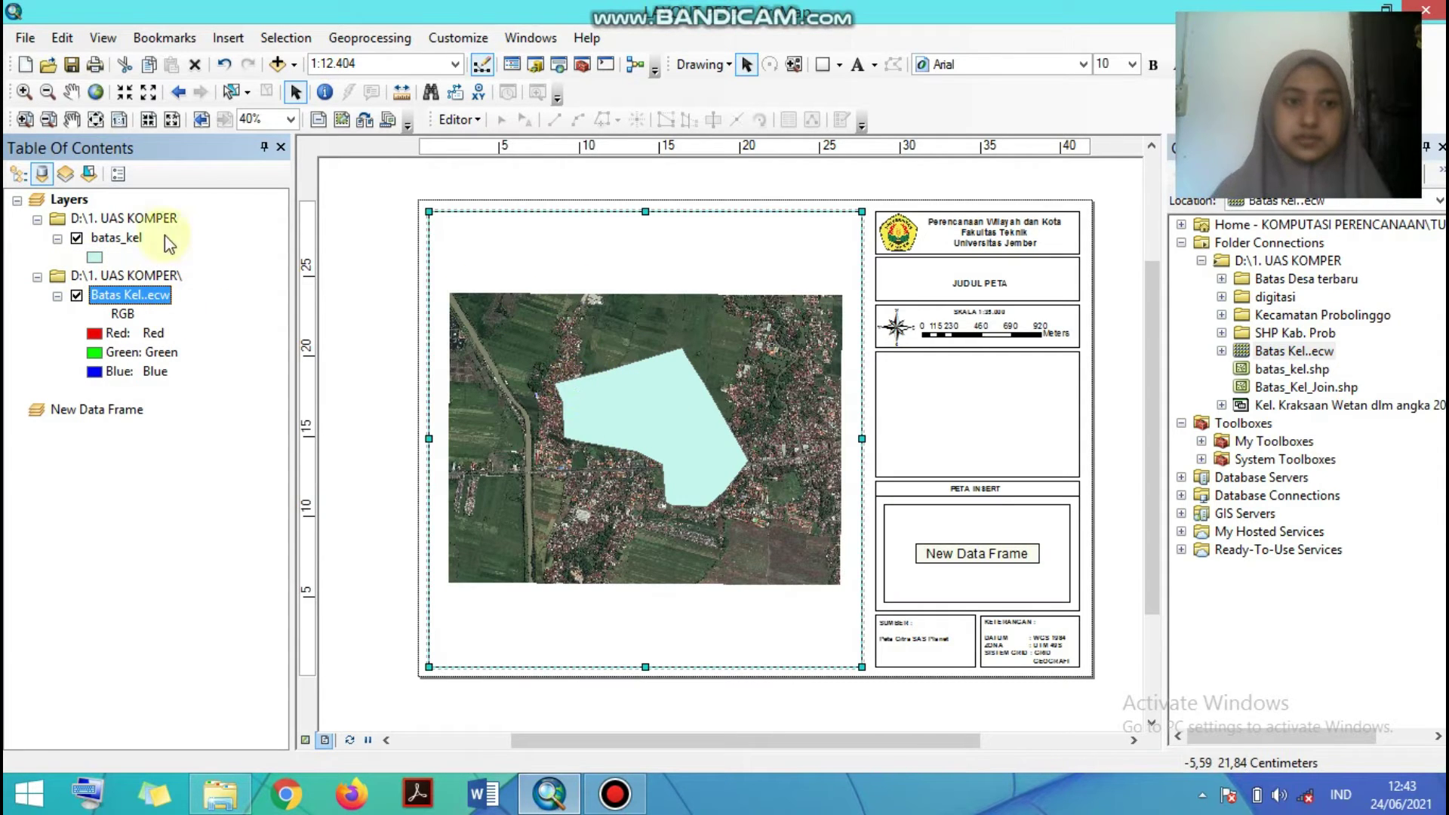
- Zoom the main map to the batas_kel layer and symbolize it with no fill and a turquoise outline of width 2
{"action": "right_click", "coordinate": [119, 240]}
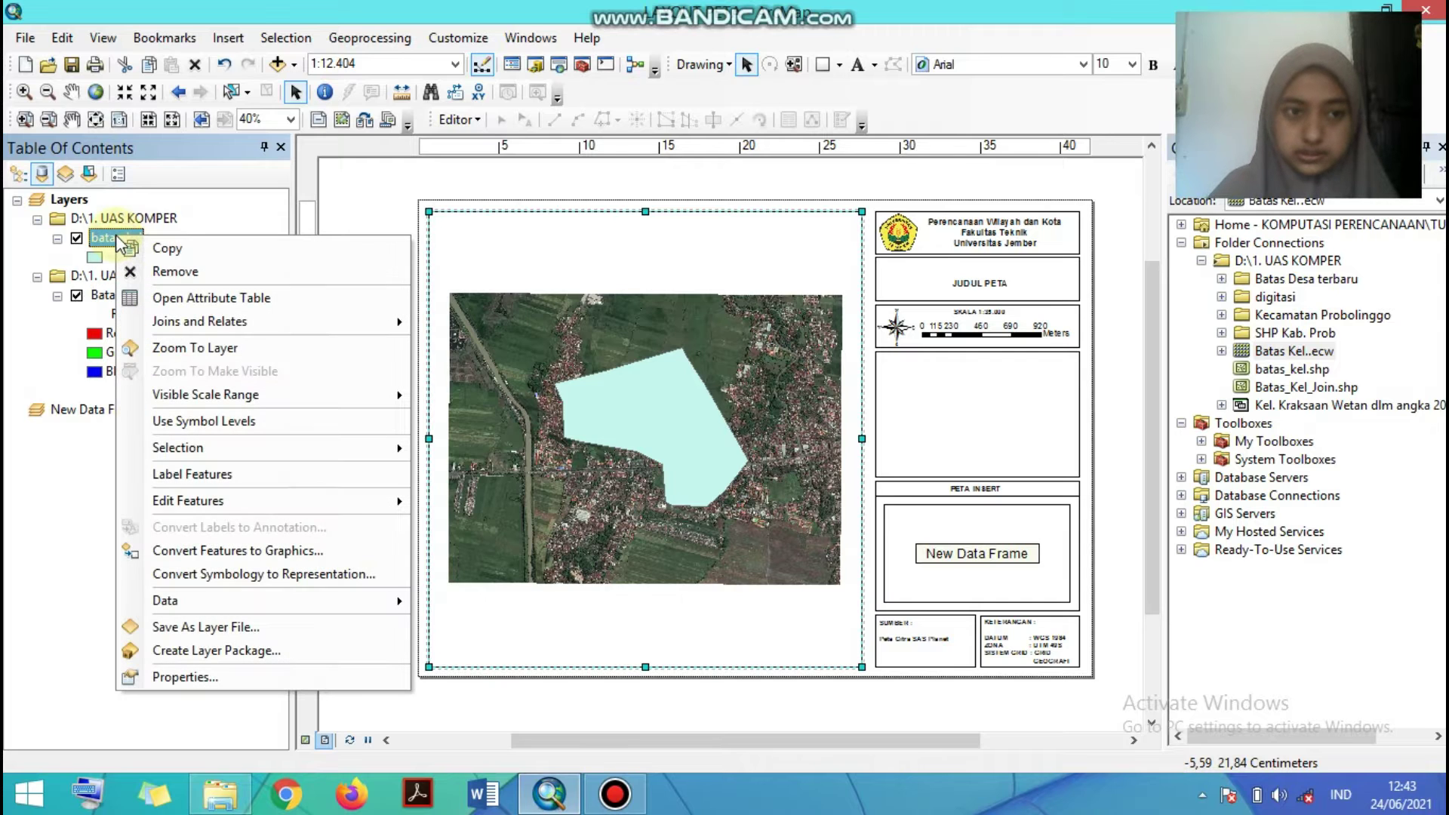
{"action": "left_click", "coordinate": [268, 351]}
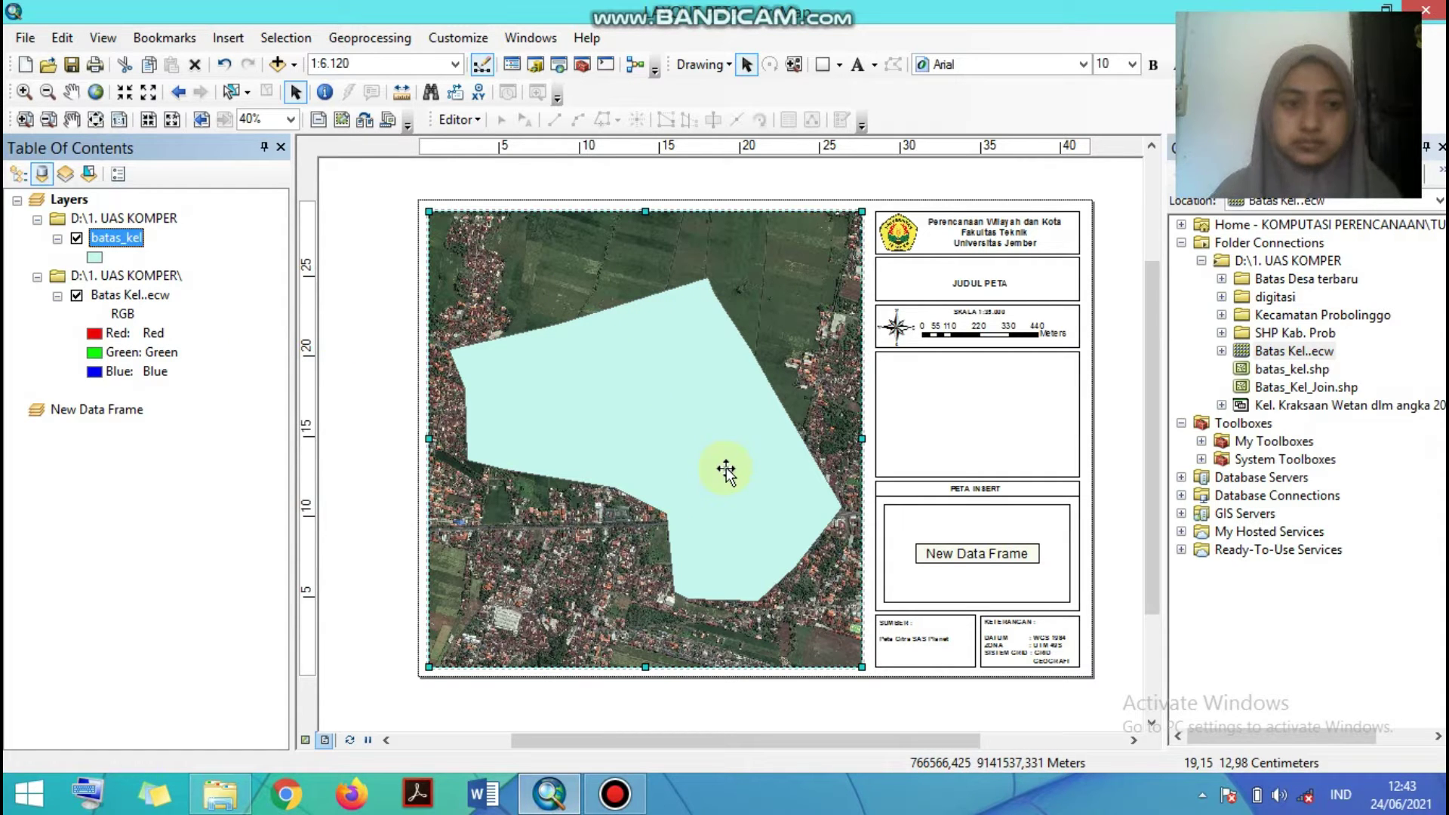
{"action": "left_click", "coordinate": [95, 259]}
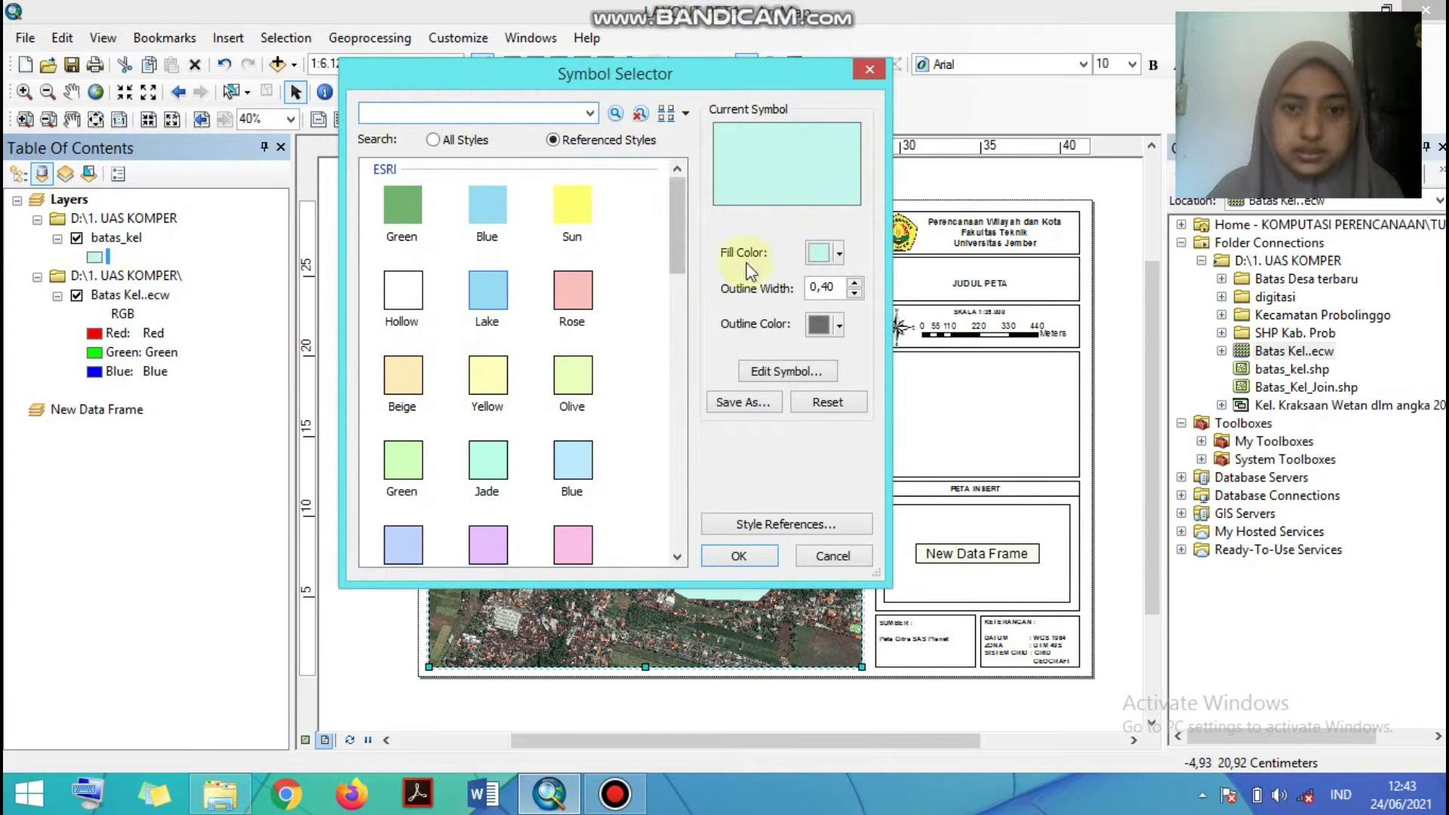
{"action": "left_click", "coordinate": [838, 254]}
{"action": "left_click", "coordinate": [926, 191]}
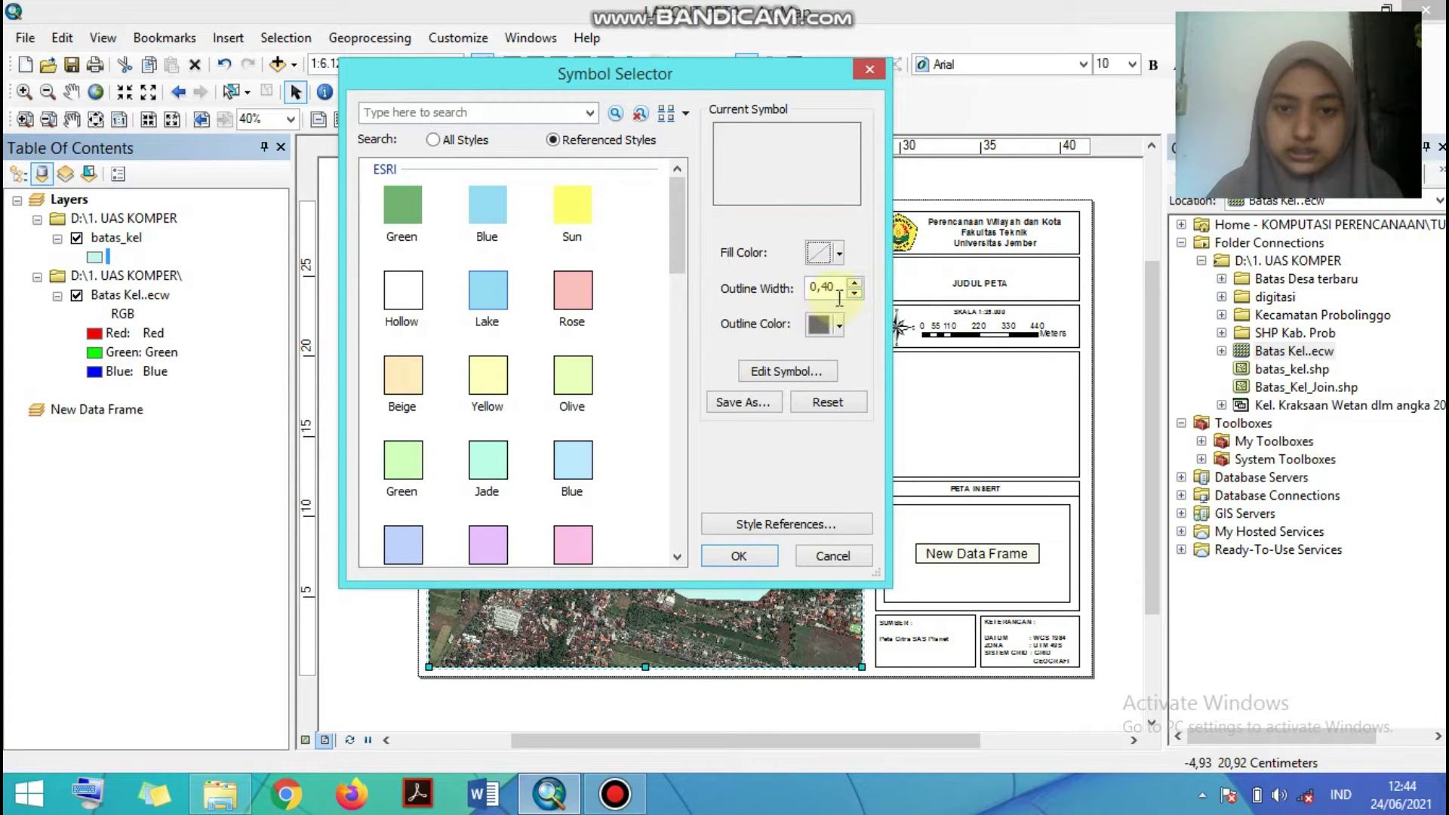
{"action": "left_click", "coordinate": [817, 326]}
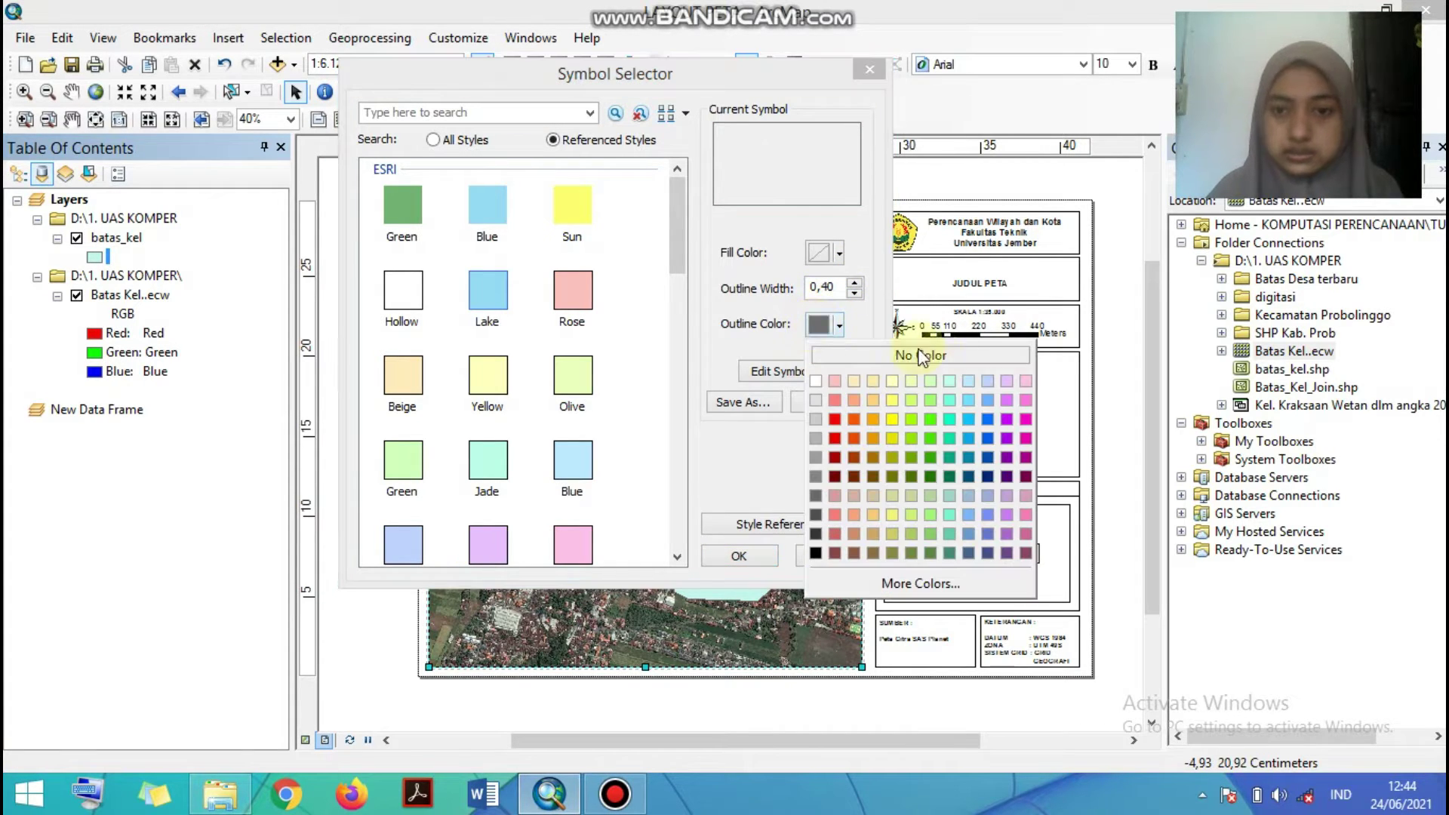
{"action": "left_click", "coordinate": [954, 414]}
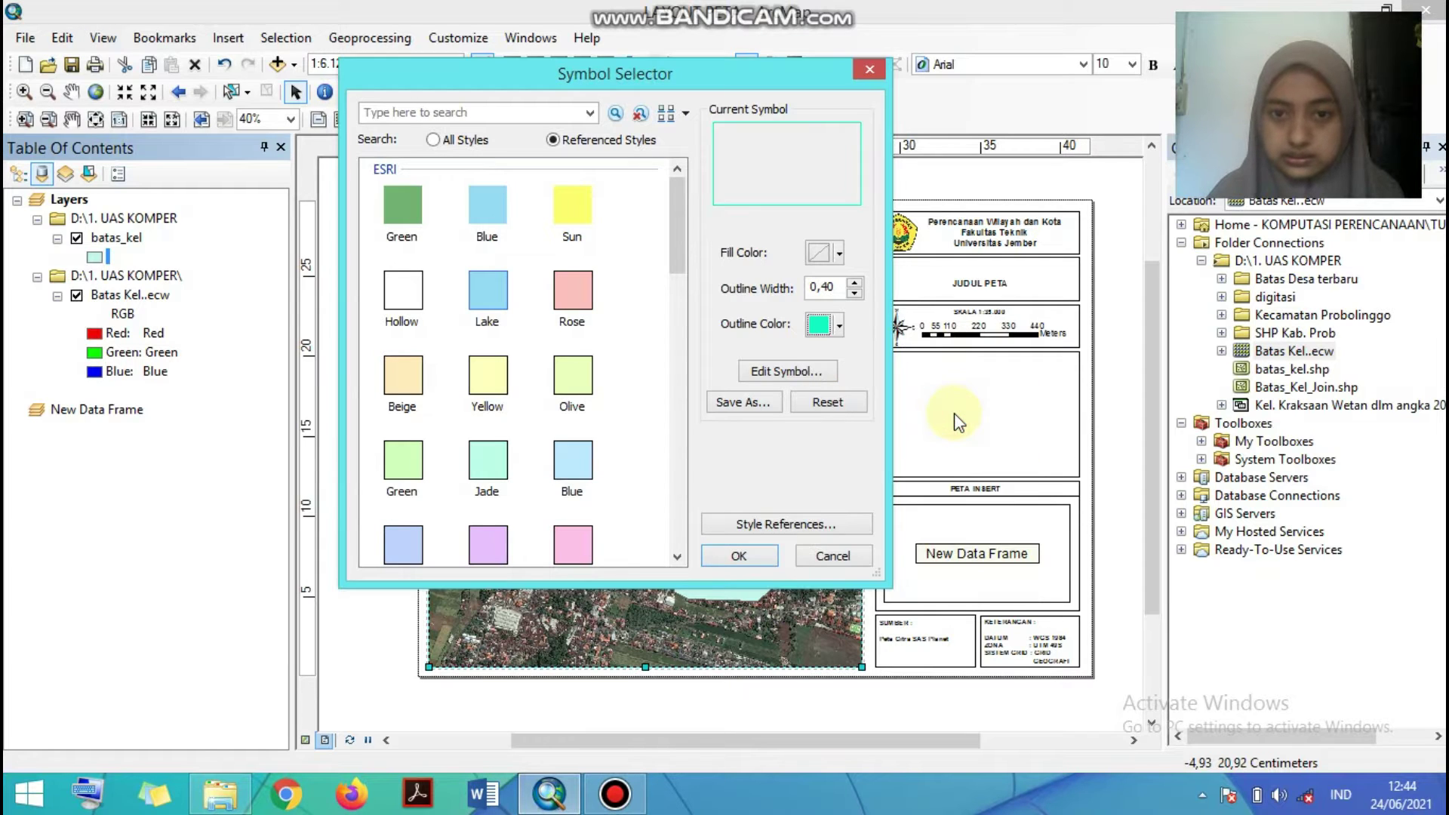
{"action": "left_click", "coordinate": [855, 283]}
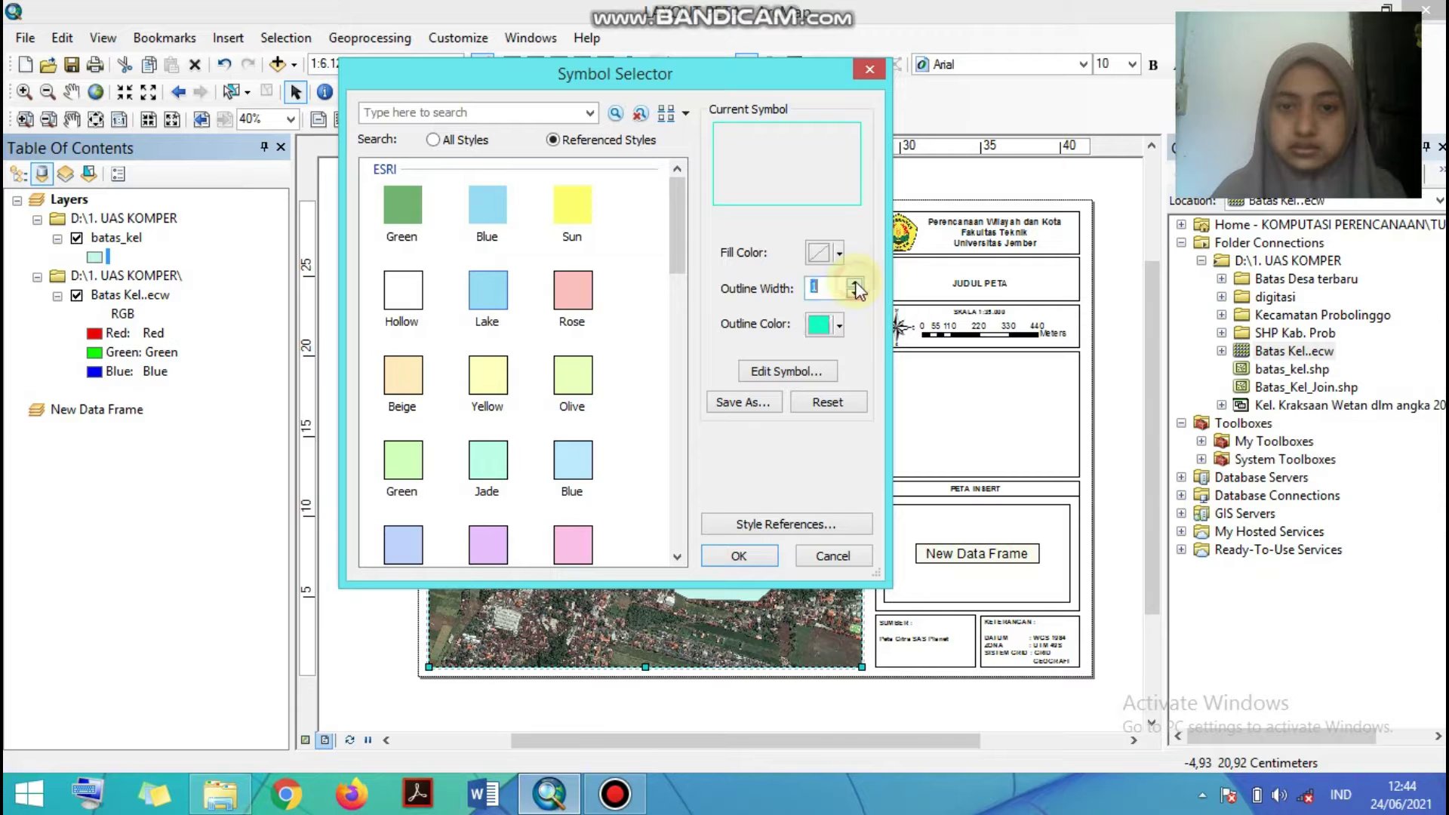
{"action": "left_click", "coordinate": [855, 283]}
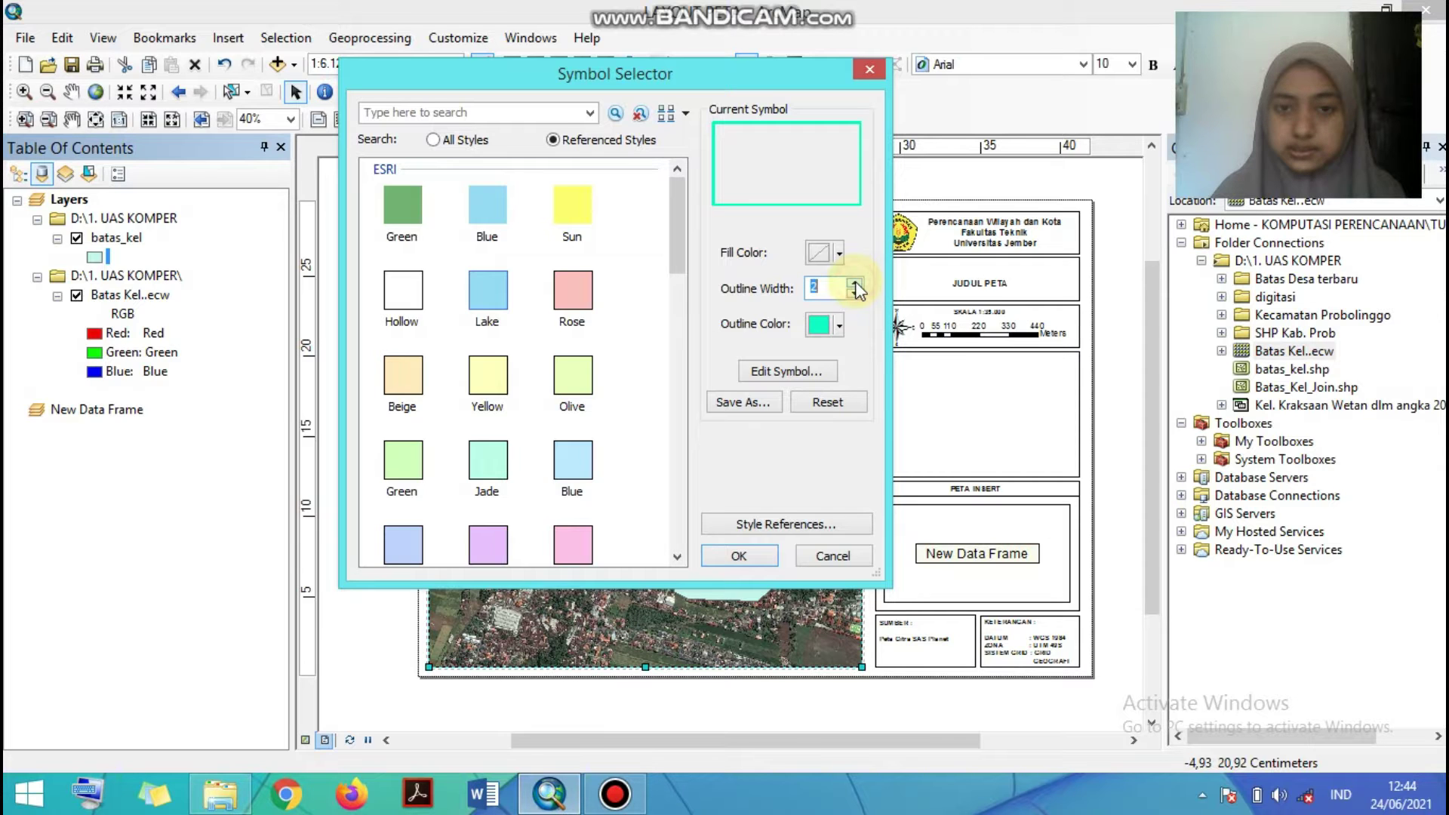
{"action": "left_click", "coordinate": [739, 557]}
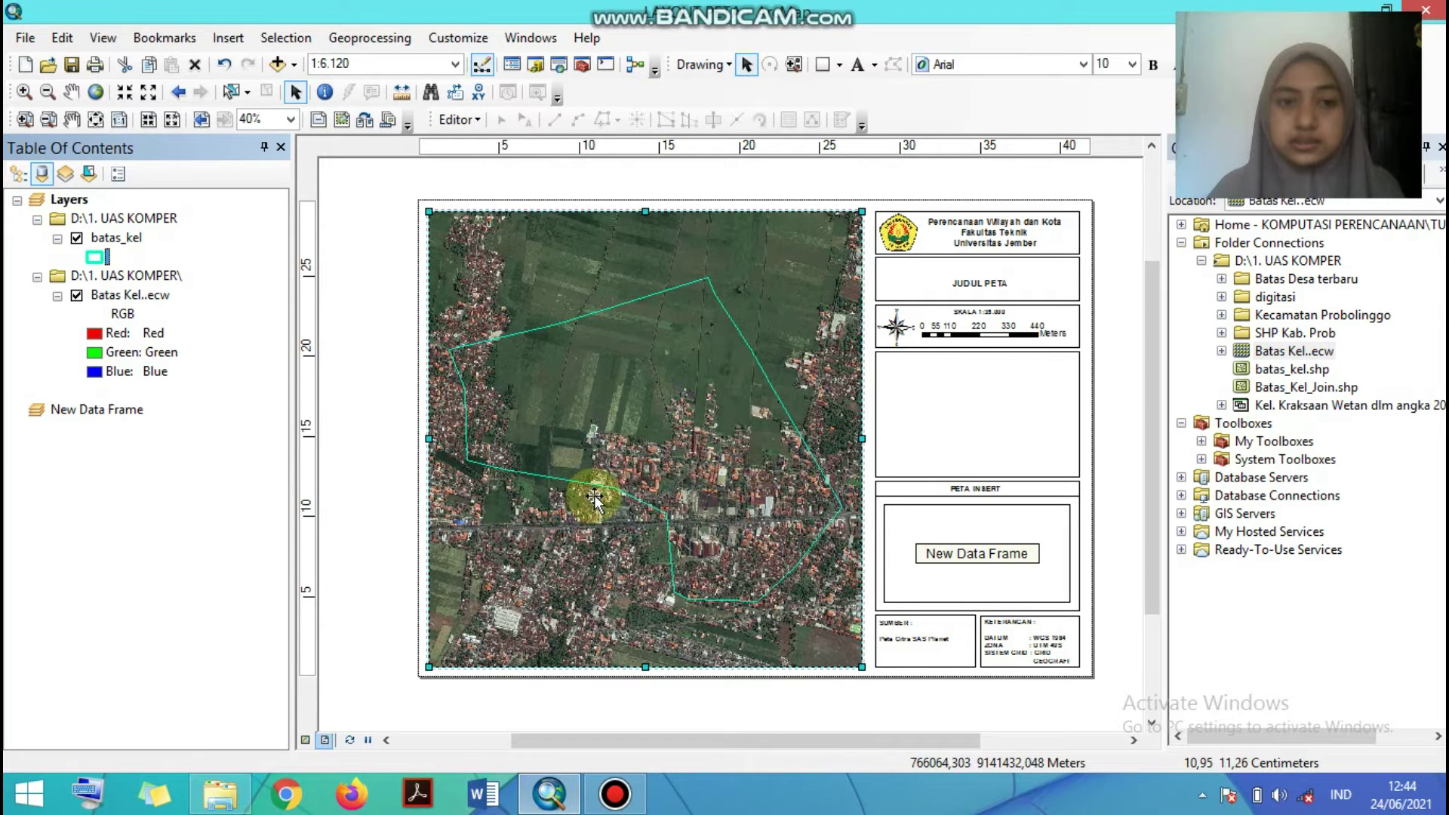
- Open the attribute table of the batas_kel layer to examine its fields
{"action": "right_click", "coordinate": [111, 243]}
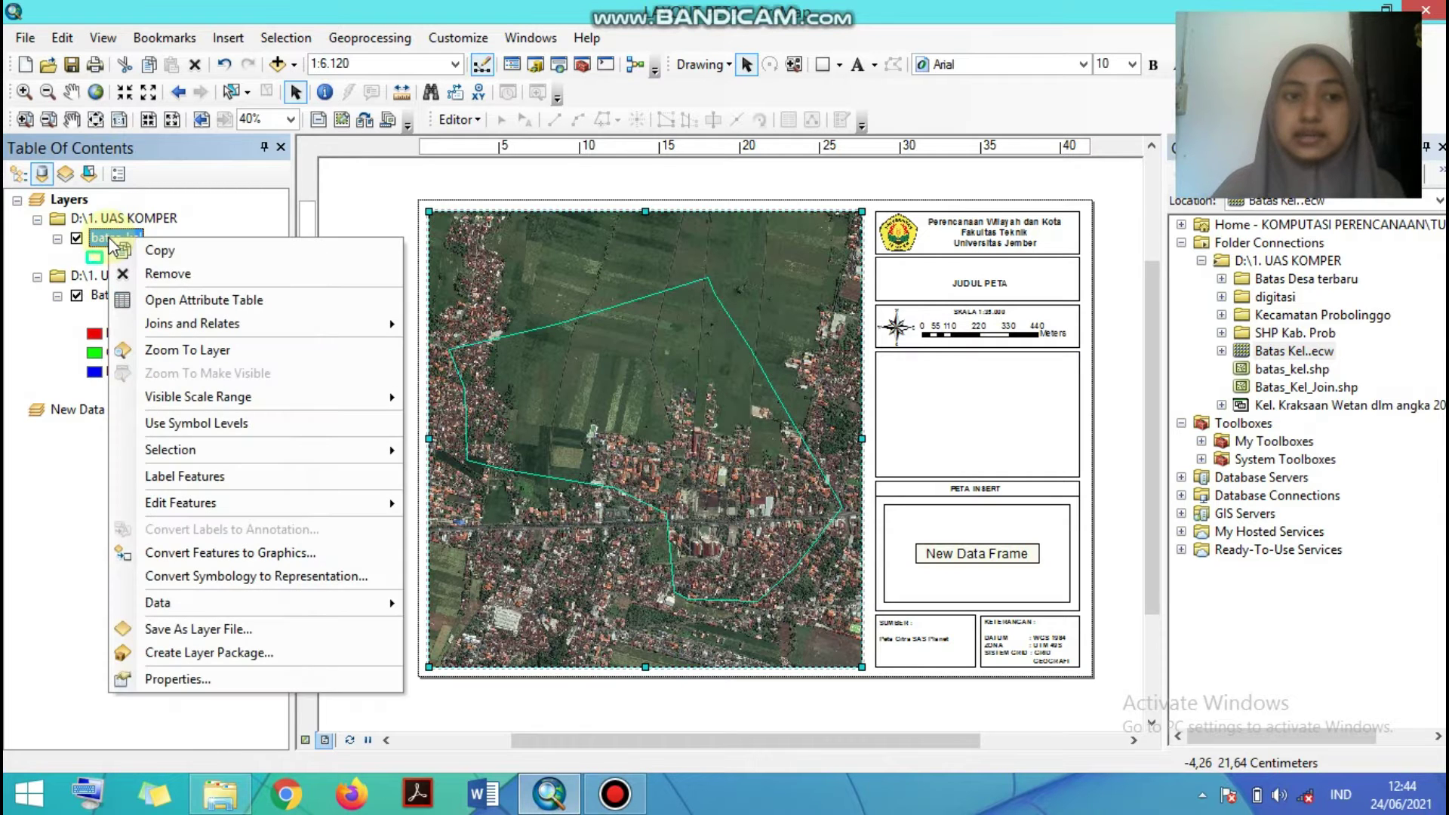
{"action": "left_click", "coordinate": [217, 302]}
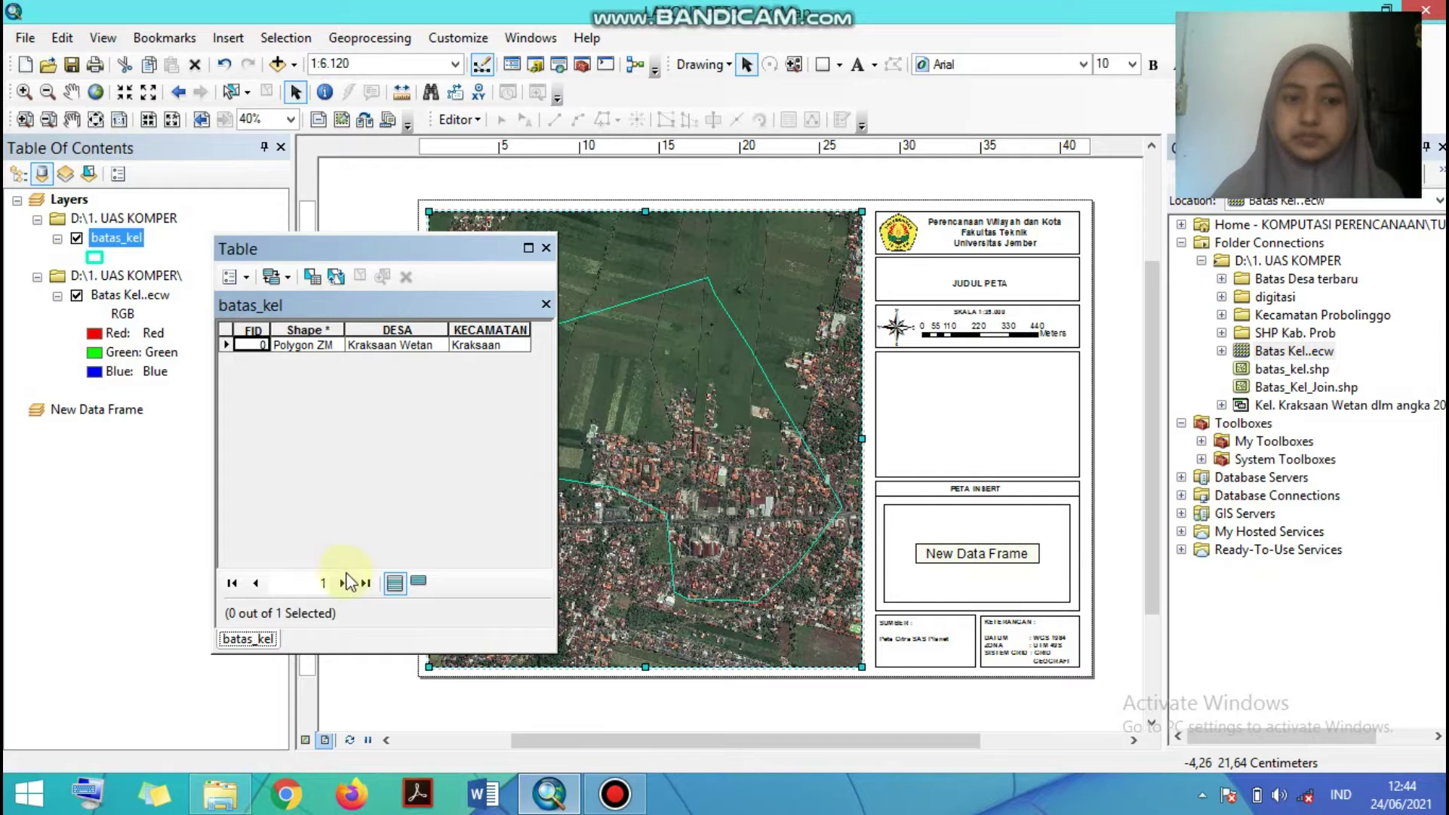
- Set up an attribute join for batas_kel on the DESA field, using Sheet1$ from Kel. Kraksaan Wetan dlm angka 2019.xls
{"action": "left_click", "coordinate": [546, 248]}
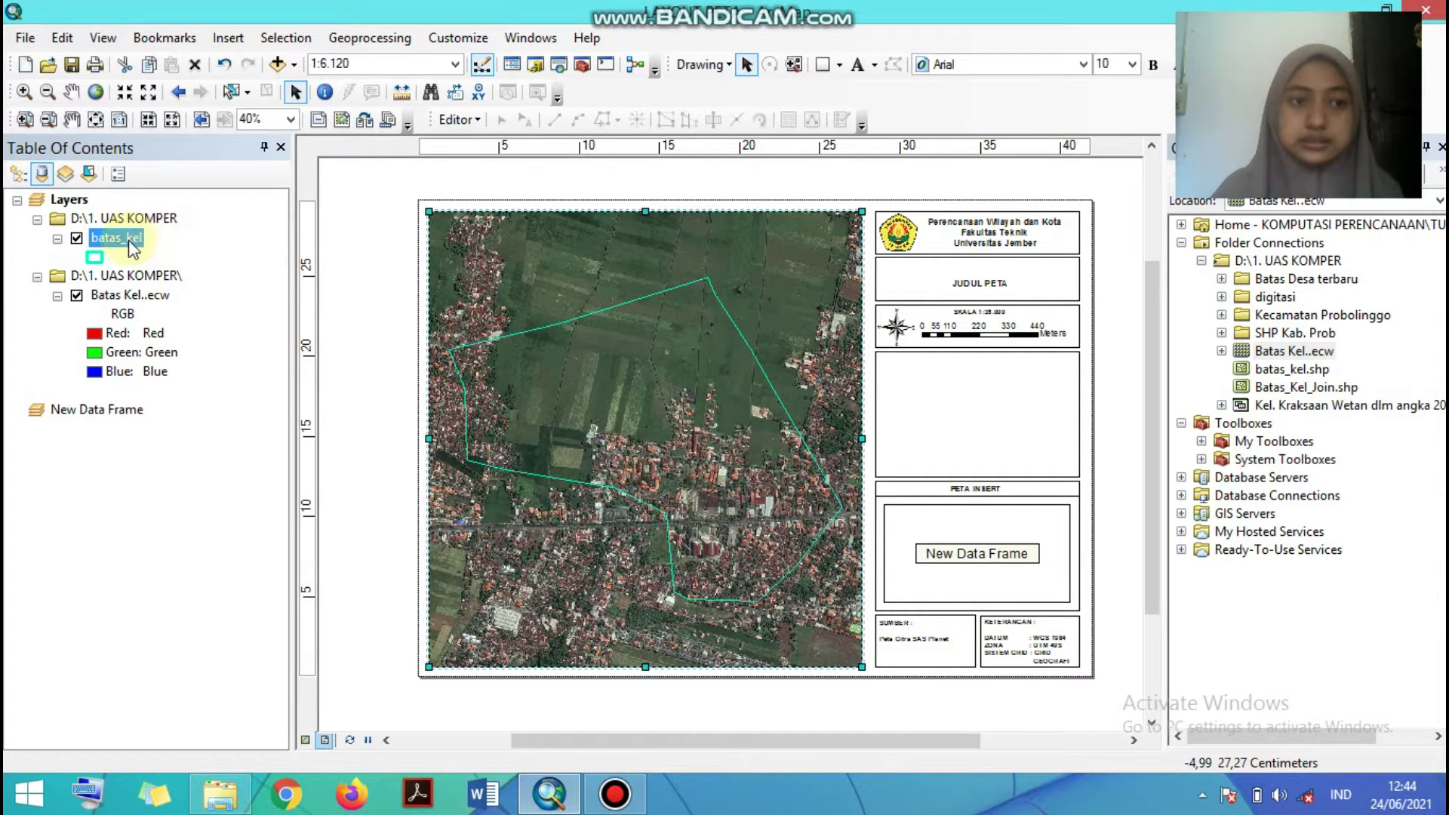
{"action": "right_click", "coordinate": [130, 242]}
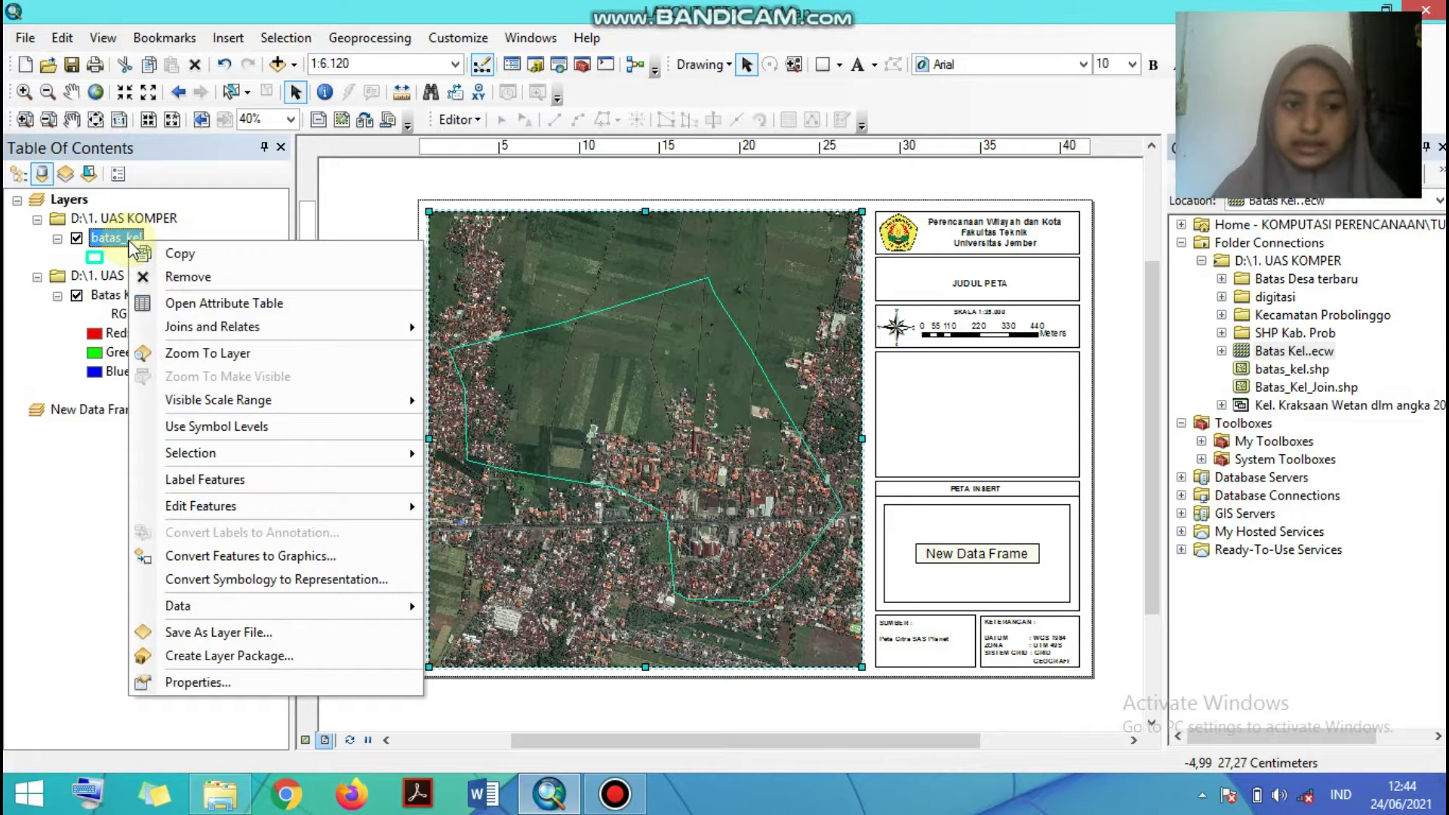
{"action": "mouse_move", "coordinate": [248, 329]}
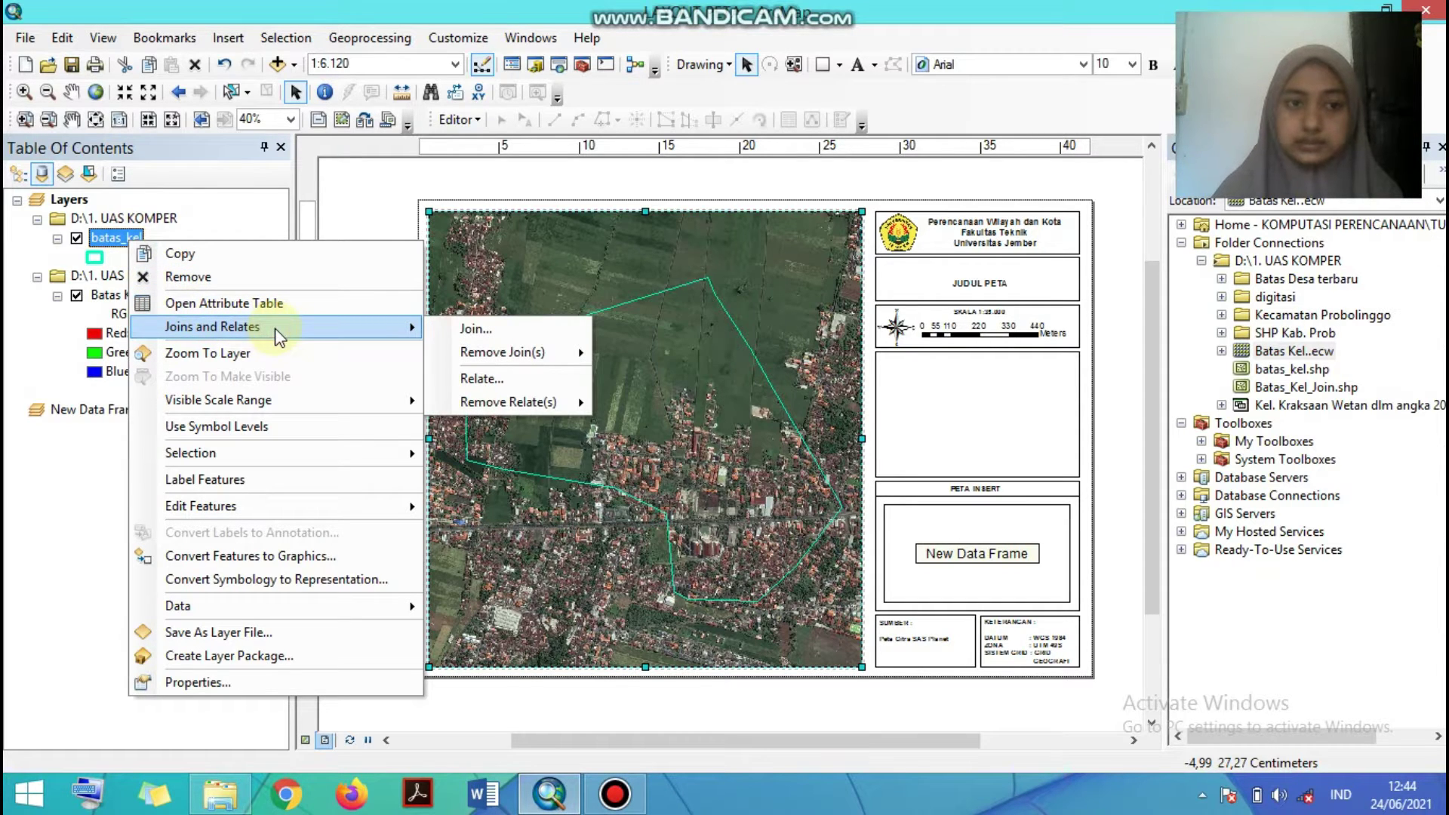
{"action": "left_click", "coordinate": [457, 327]}
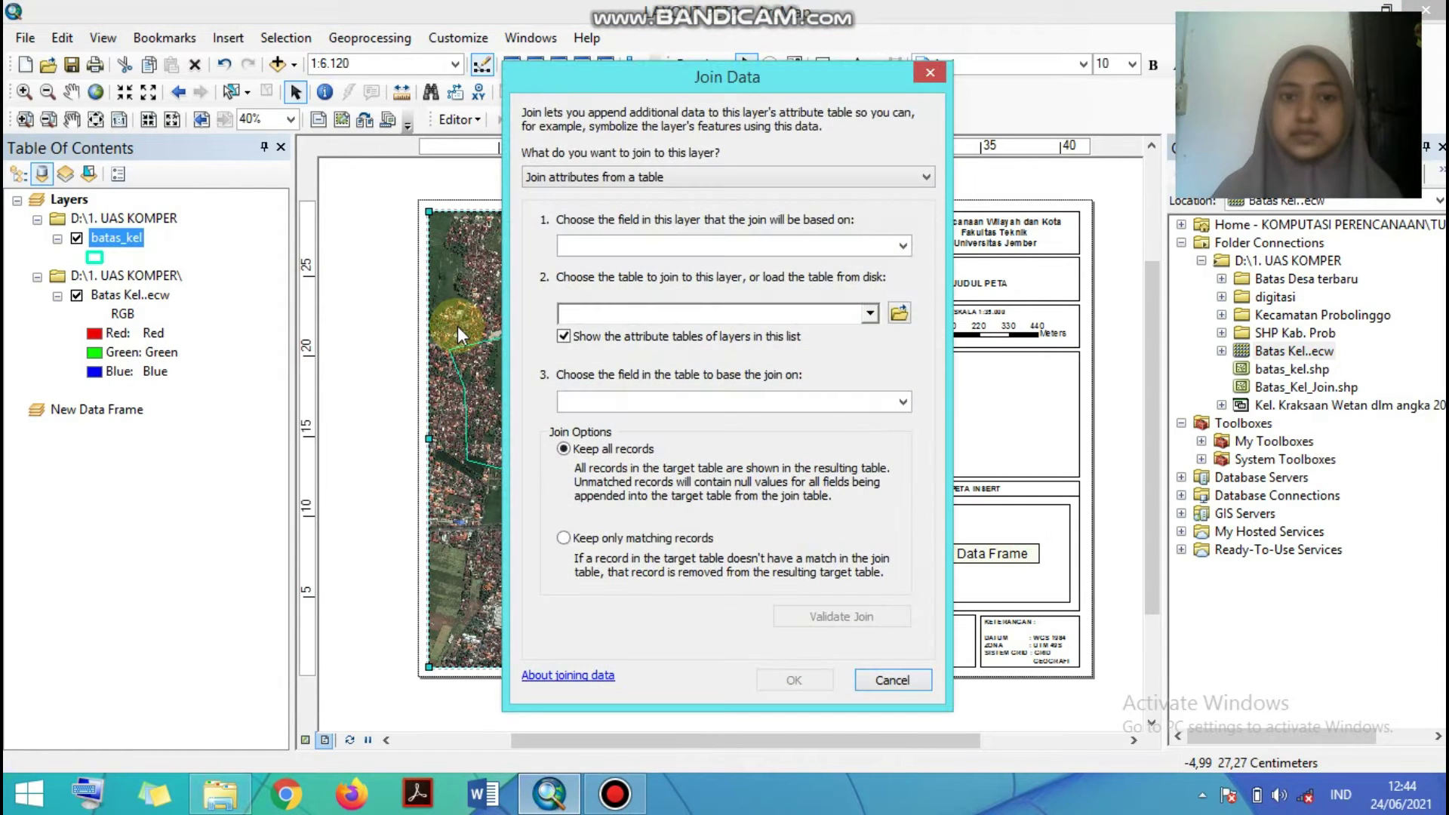
{"action": "left_click", "coordinate": [902, 247]}
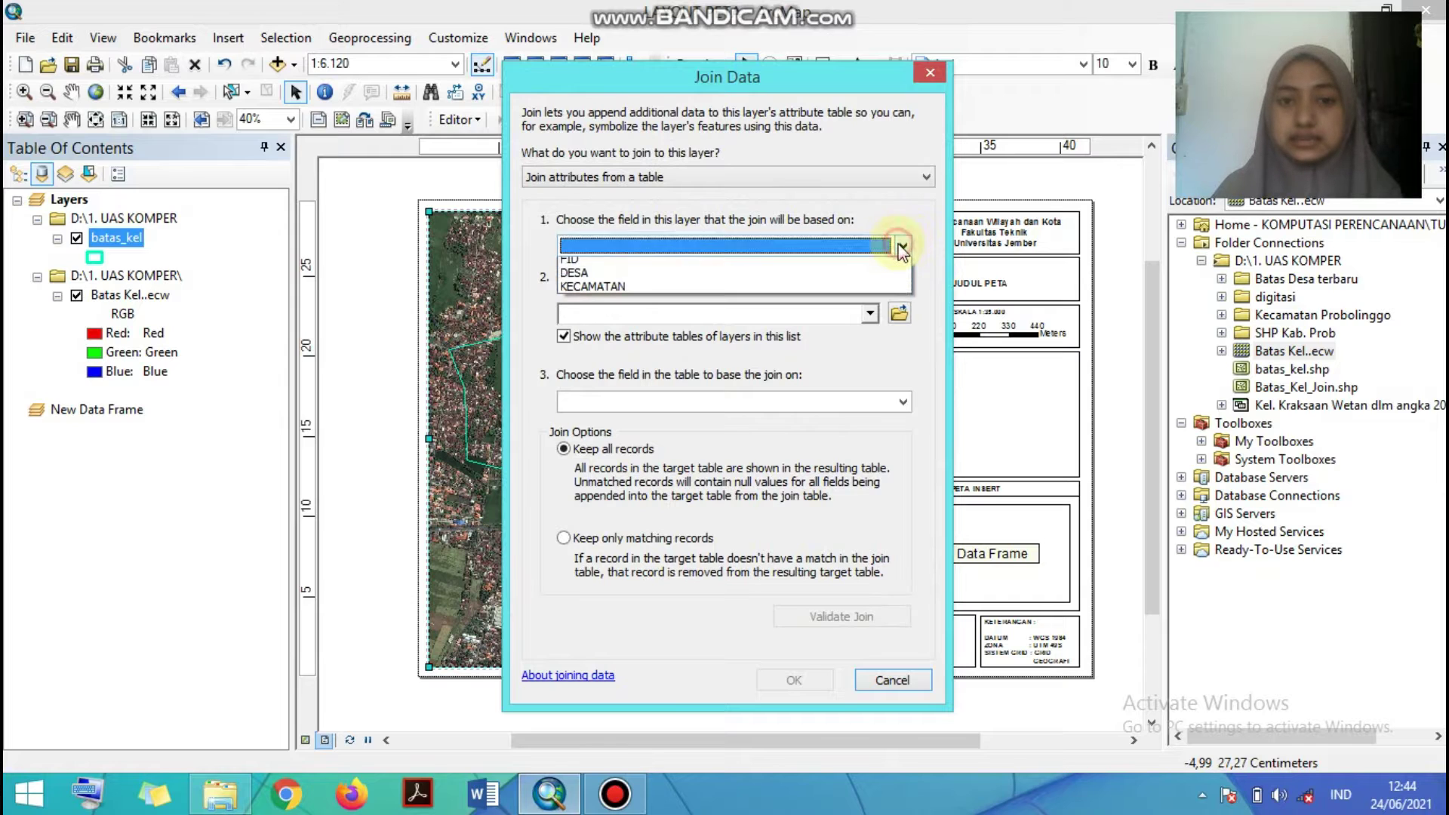
{"action": "left_click", "coordinate": [600, 279]}
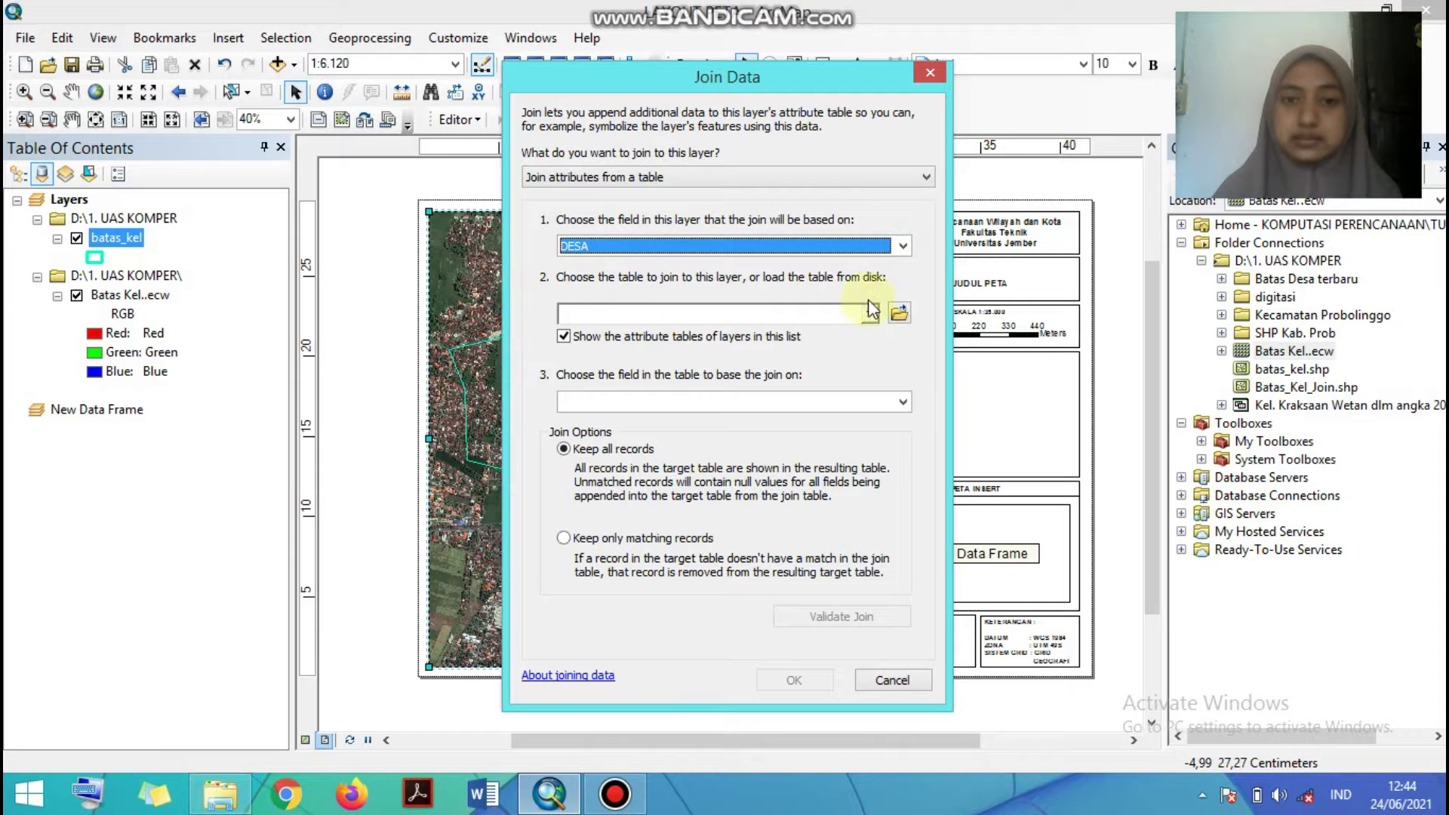
{"action": "left_click", "coordinate": [901, 316]}
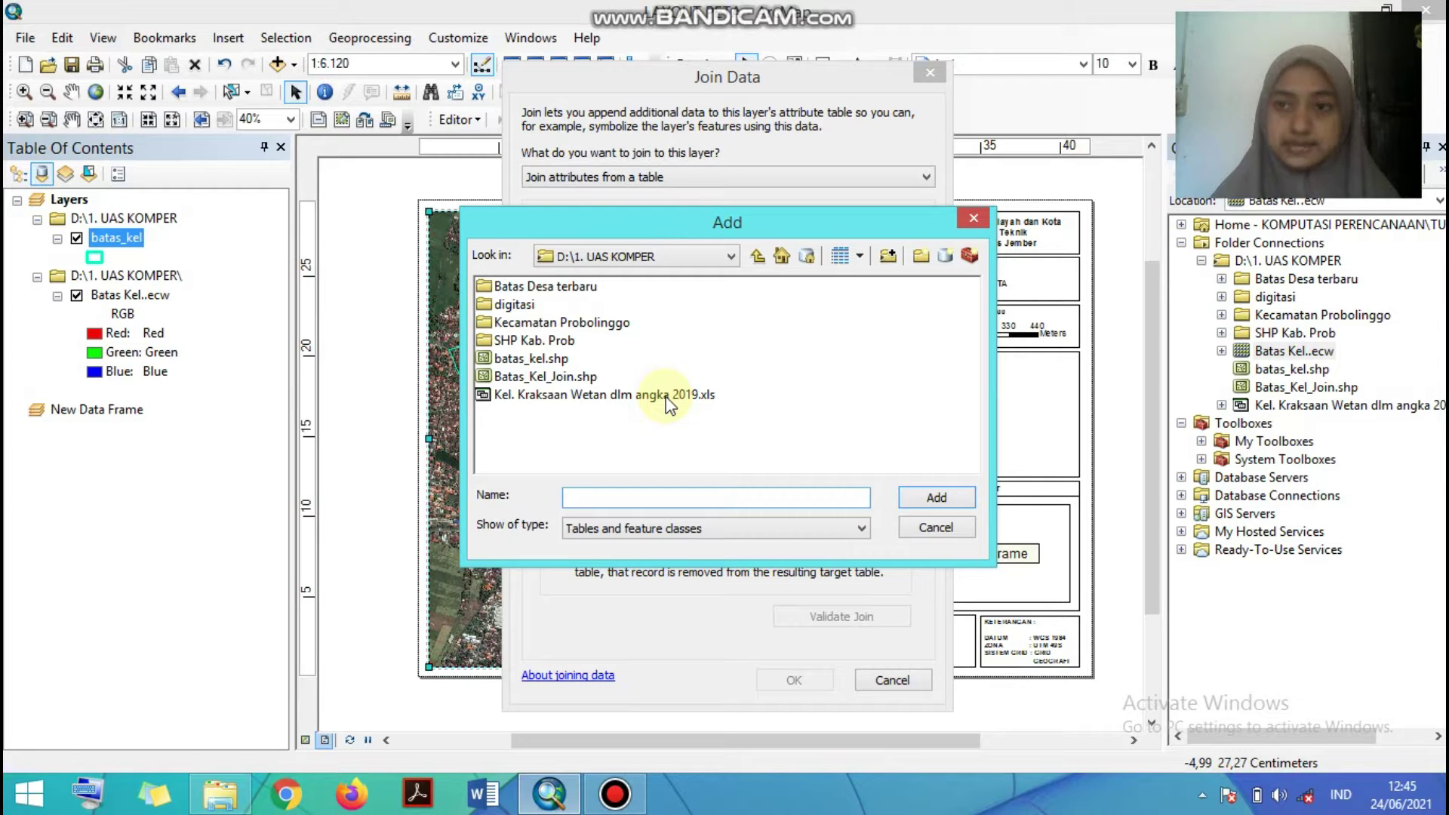
{"action": "double_click", "coordinate": [549, 395]}
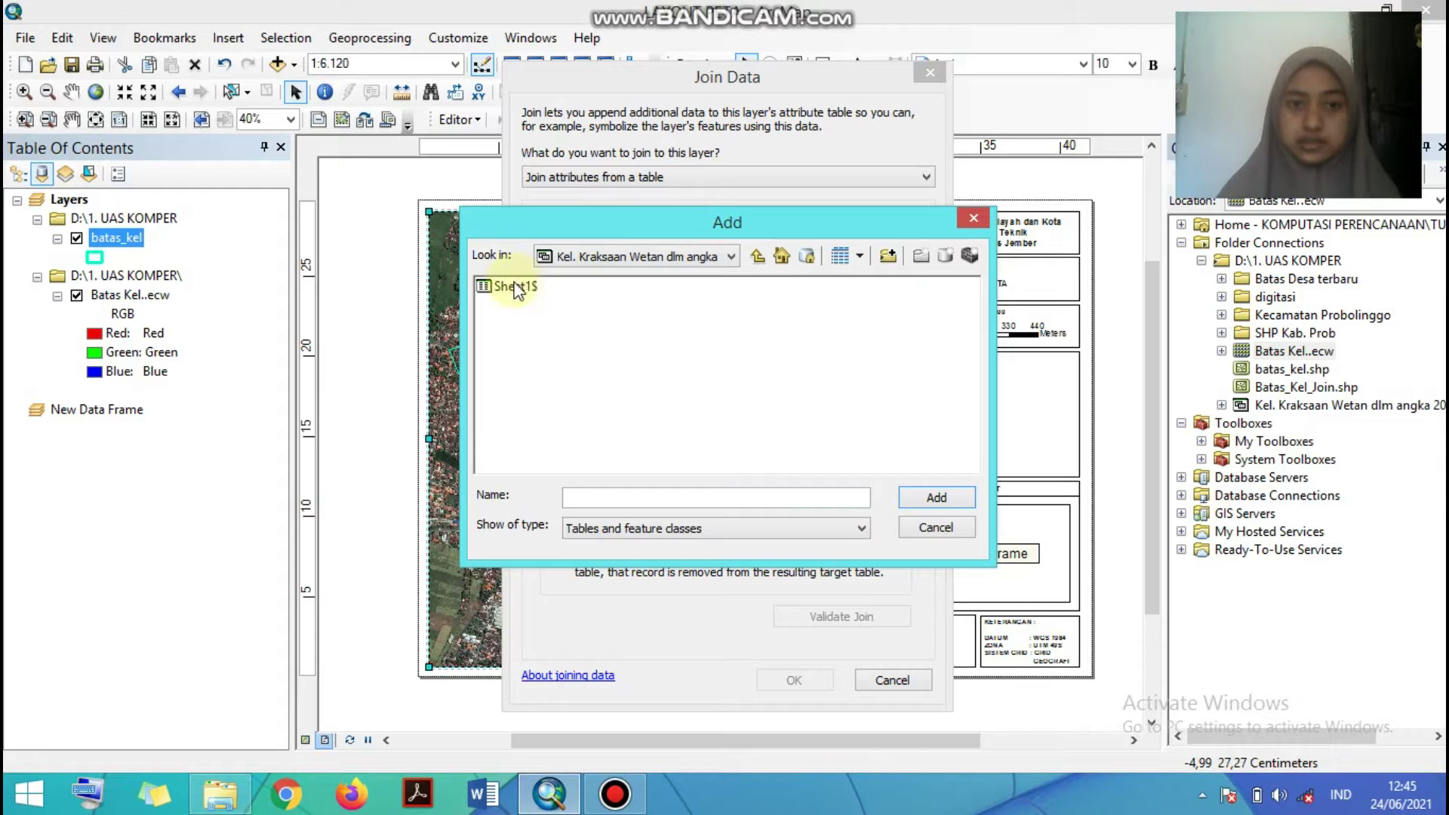
{"action": "left_click", "coordinate": [504, 290]}
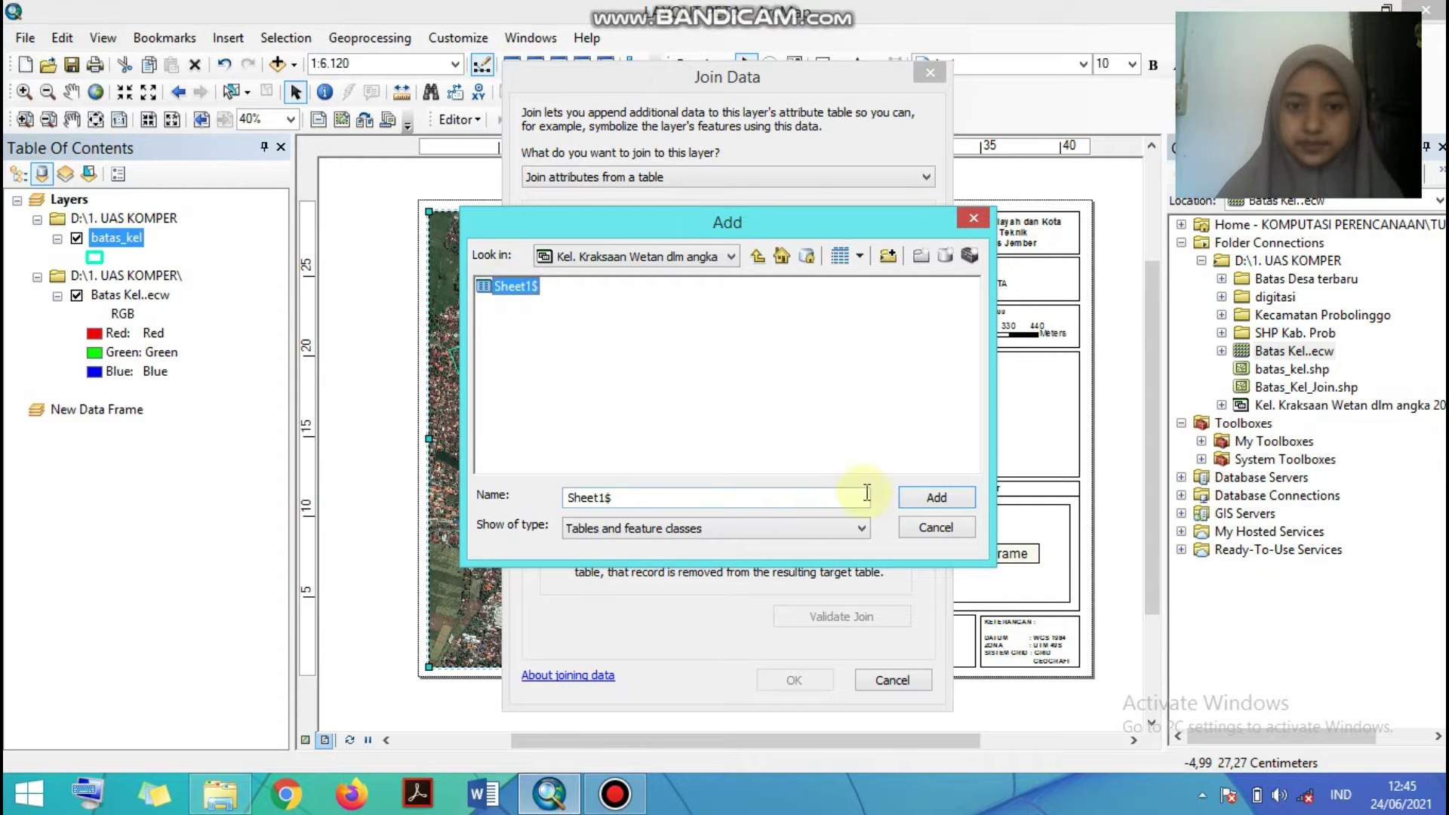
{"action": "left_click", "coordinate": [954, 503]}
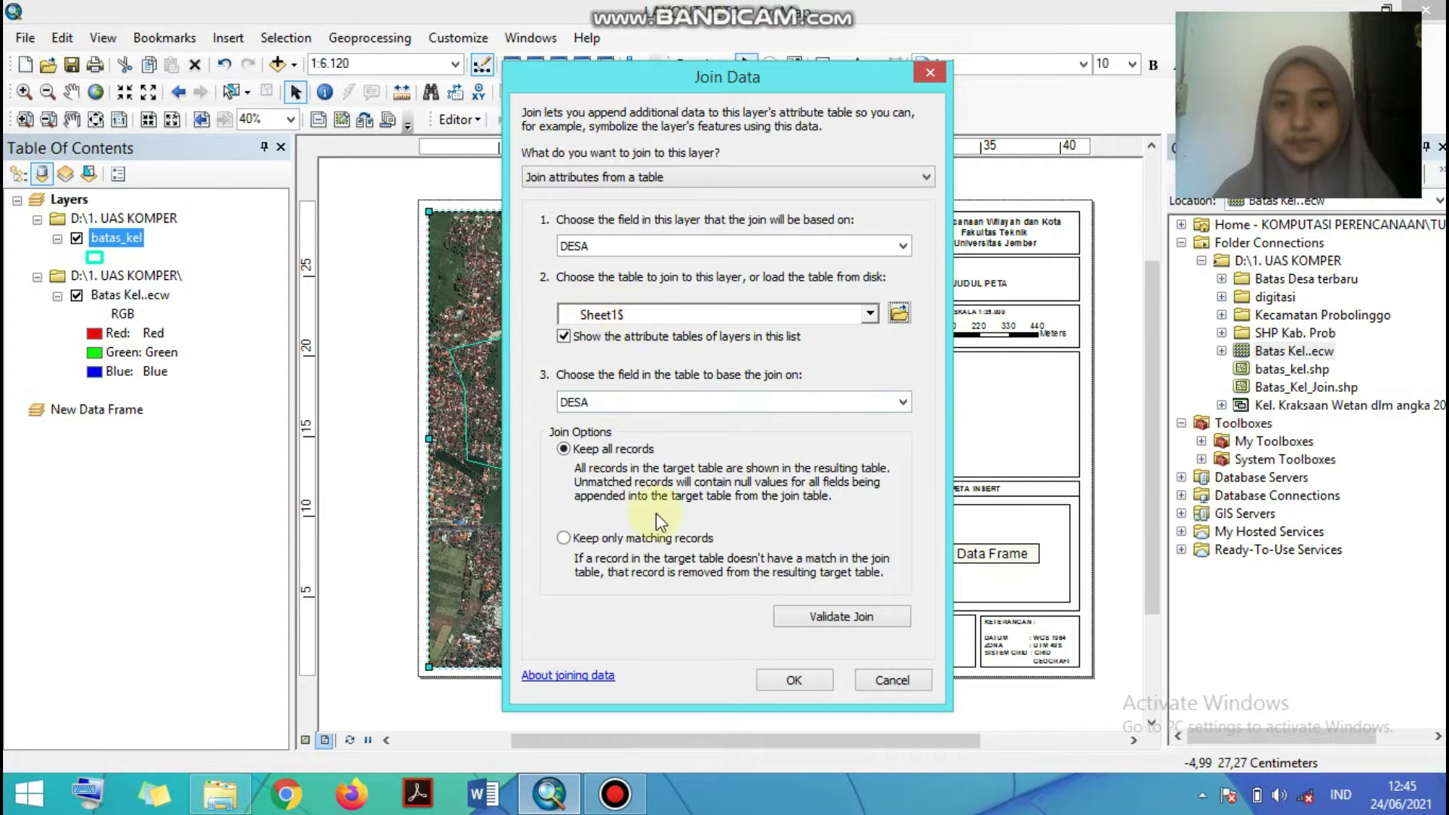
- Validate the join between batas_kel and Sheet1$ and apply it, keeping all records
{"action": "left_click", "coordinate": [859, 627]}
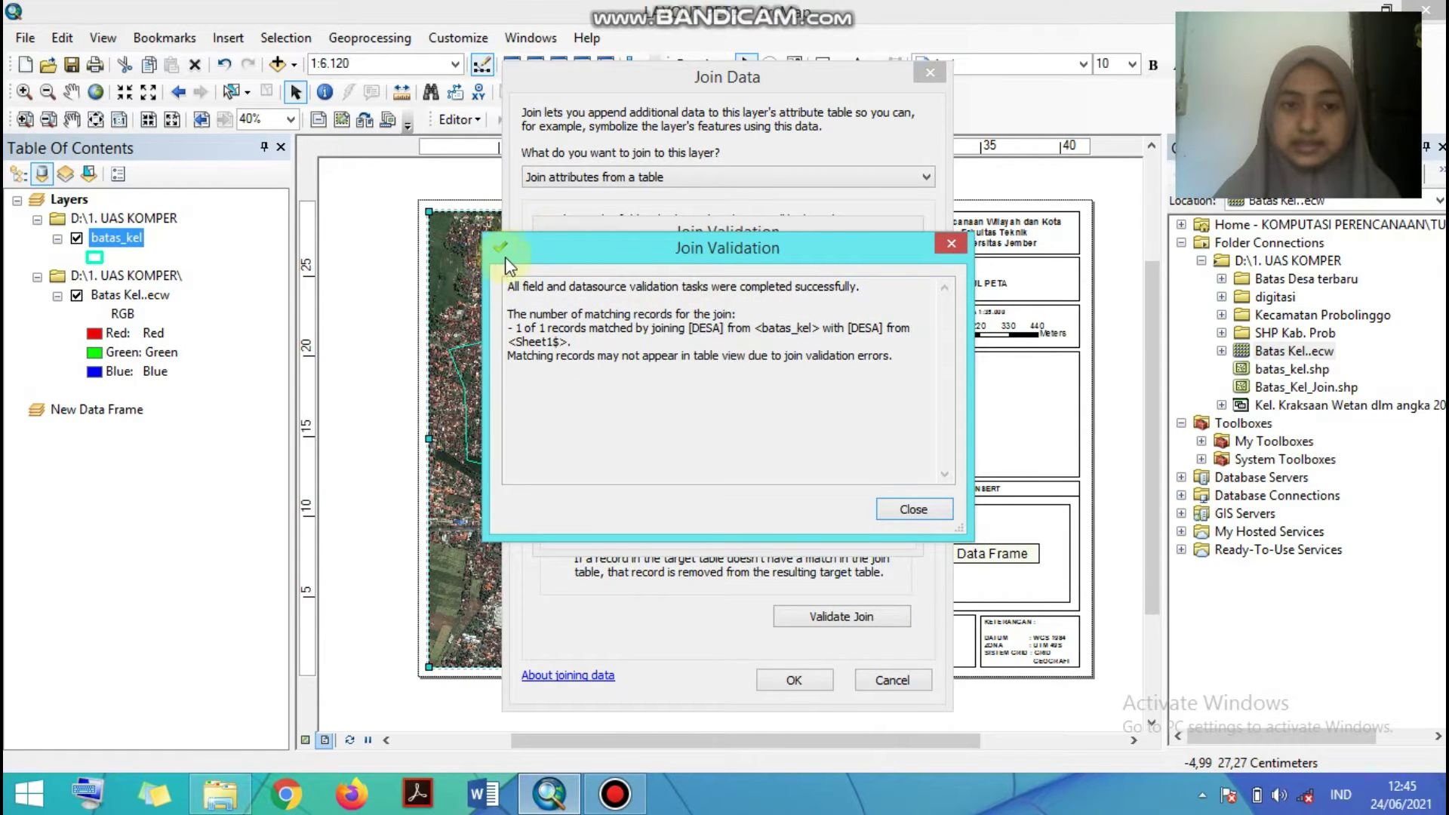
{"action": "left_click", "coordinate": [913, 509]}
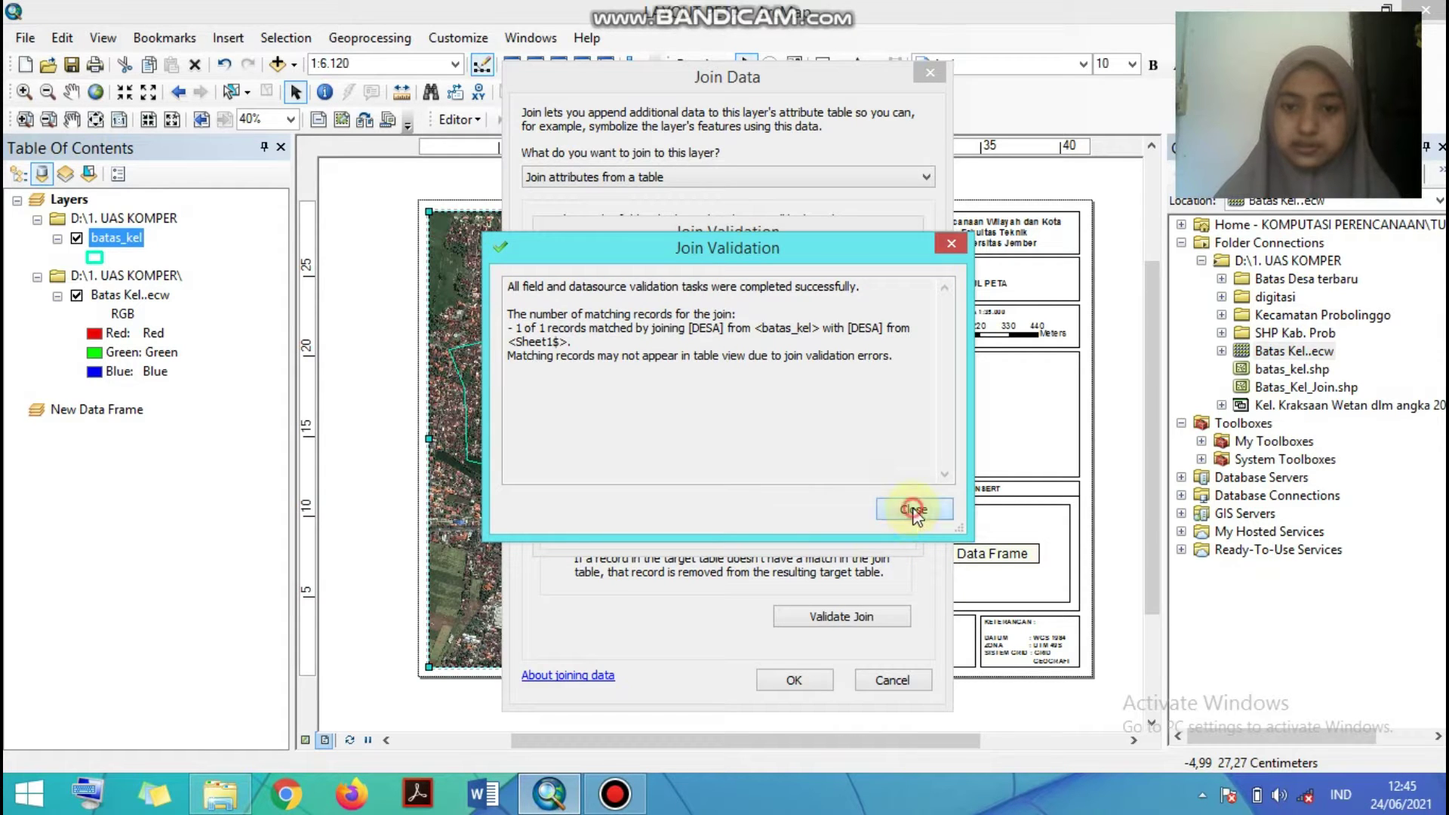
{"action": "left_click", "coordinate": [812, 680]}
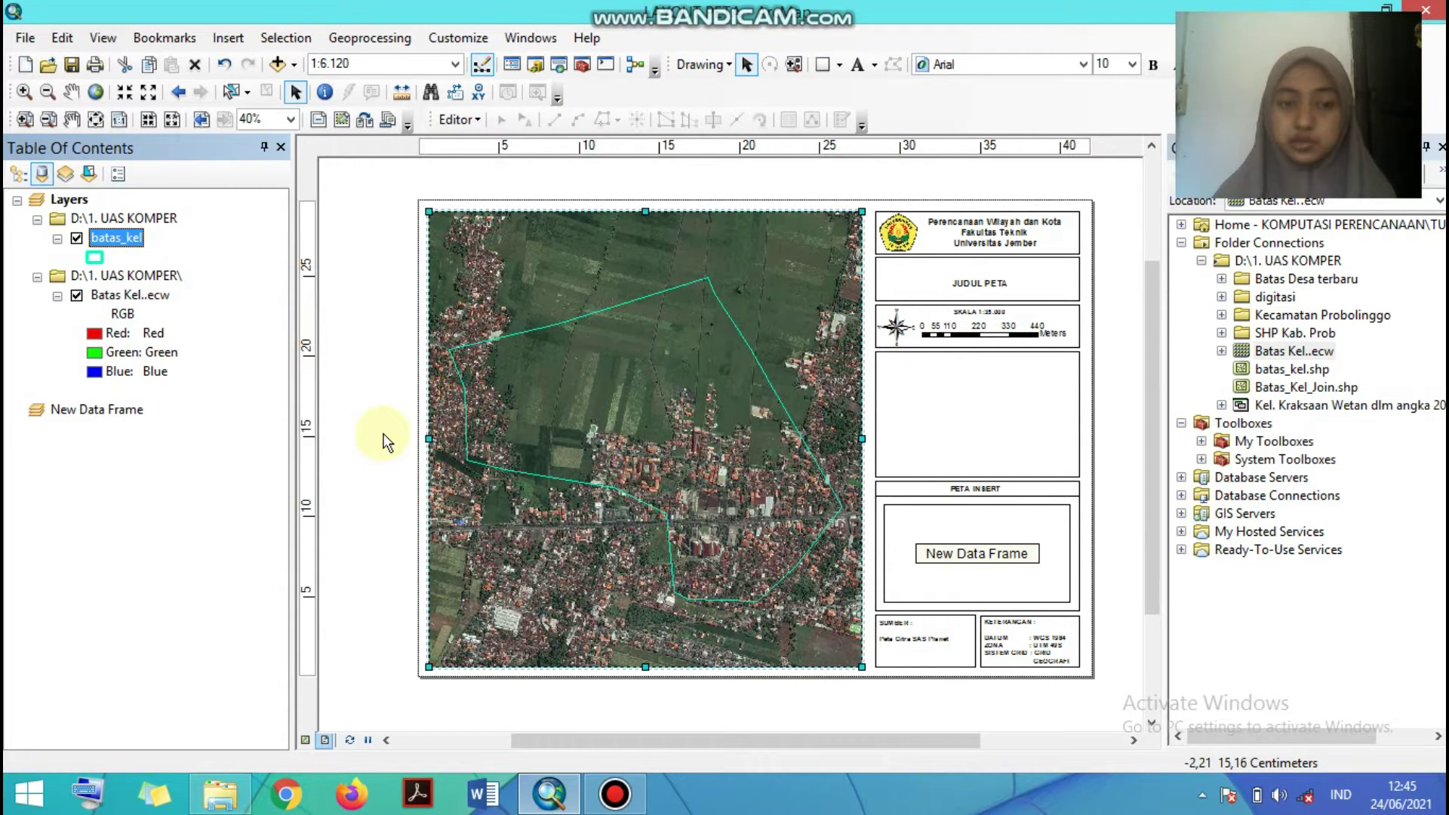
- Examine the joined fields in the batas_kel attribute table
{"action": "right_click", "coordinate": [131, 241]}
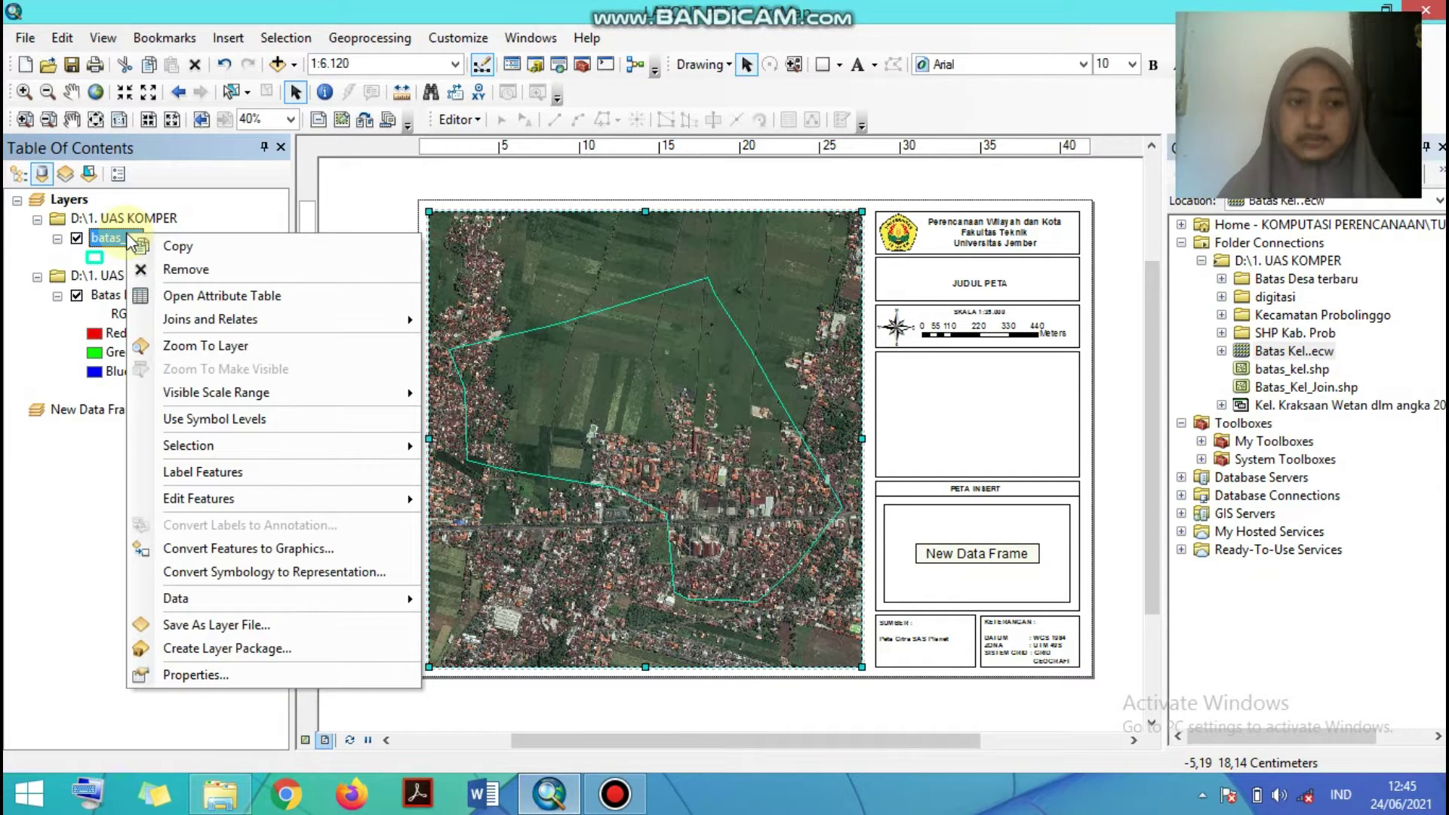
{"action": "left_click", "coordinate": [249, 296]}
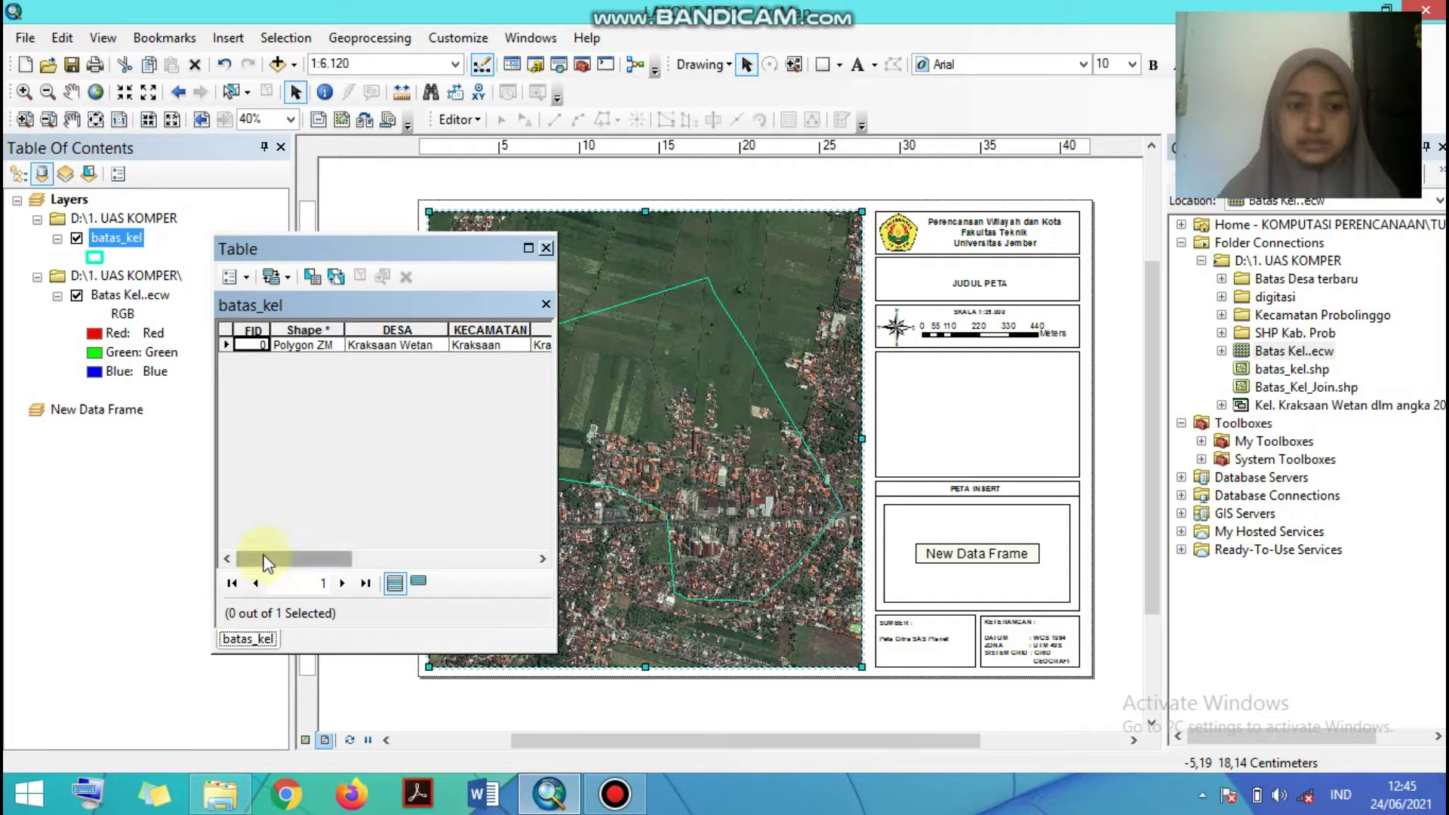
{"action": "left_click_drag", "start_coordinate": [265, 562], "coordinate": [236, 540]}
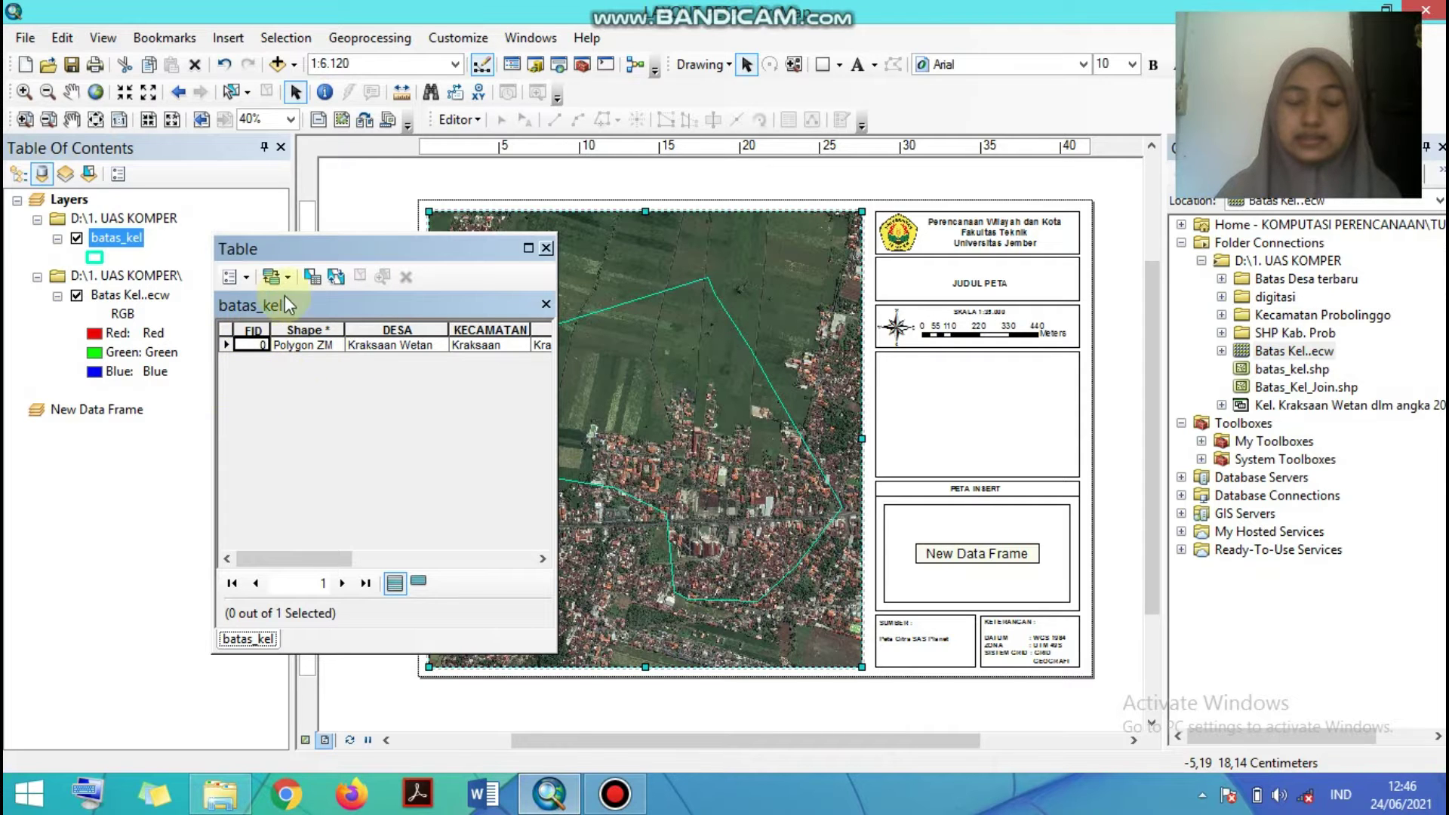
{"action": "left_click", "coordinate": [546, 248]}
- Export all batas_kel features to the shapefile BATAS_KELURAHAN_JOIN in D:\1. UAS KOMPER and add it to the map as a layer
{"action": "right_click", "coordinate": [113, 239]}
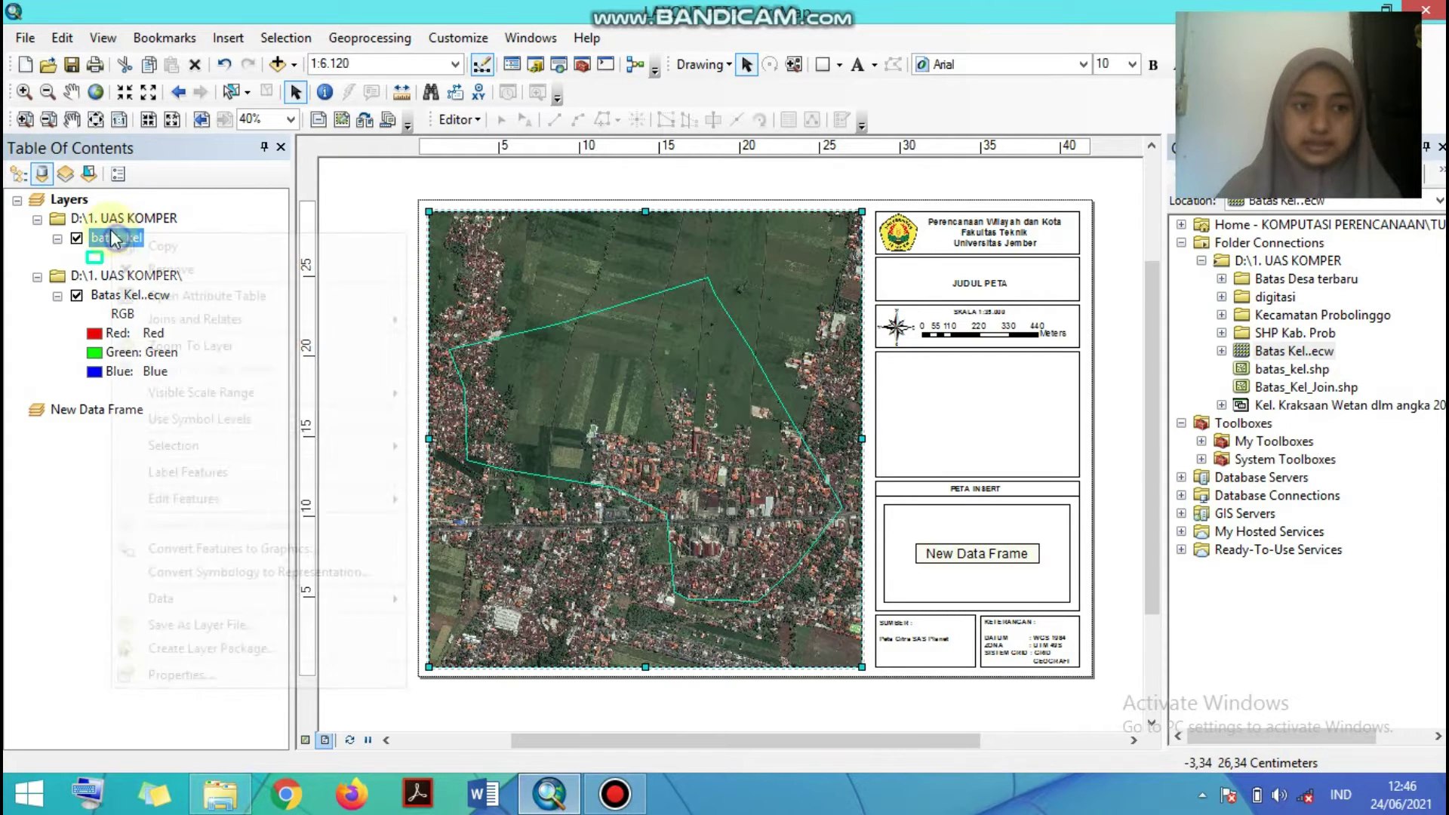
{"action": "mouse_move", "coordinate": [334, 601]}
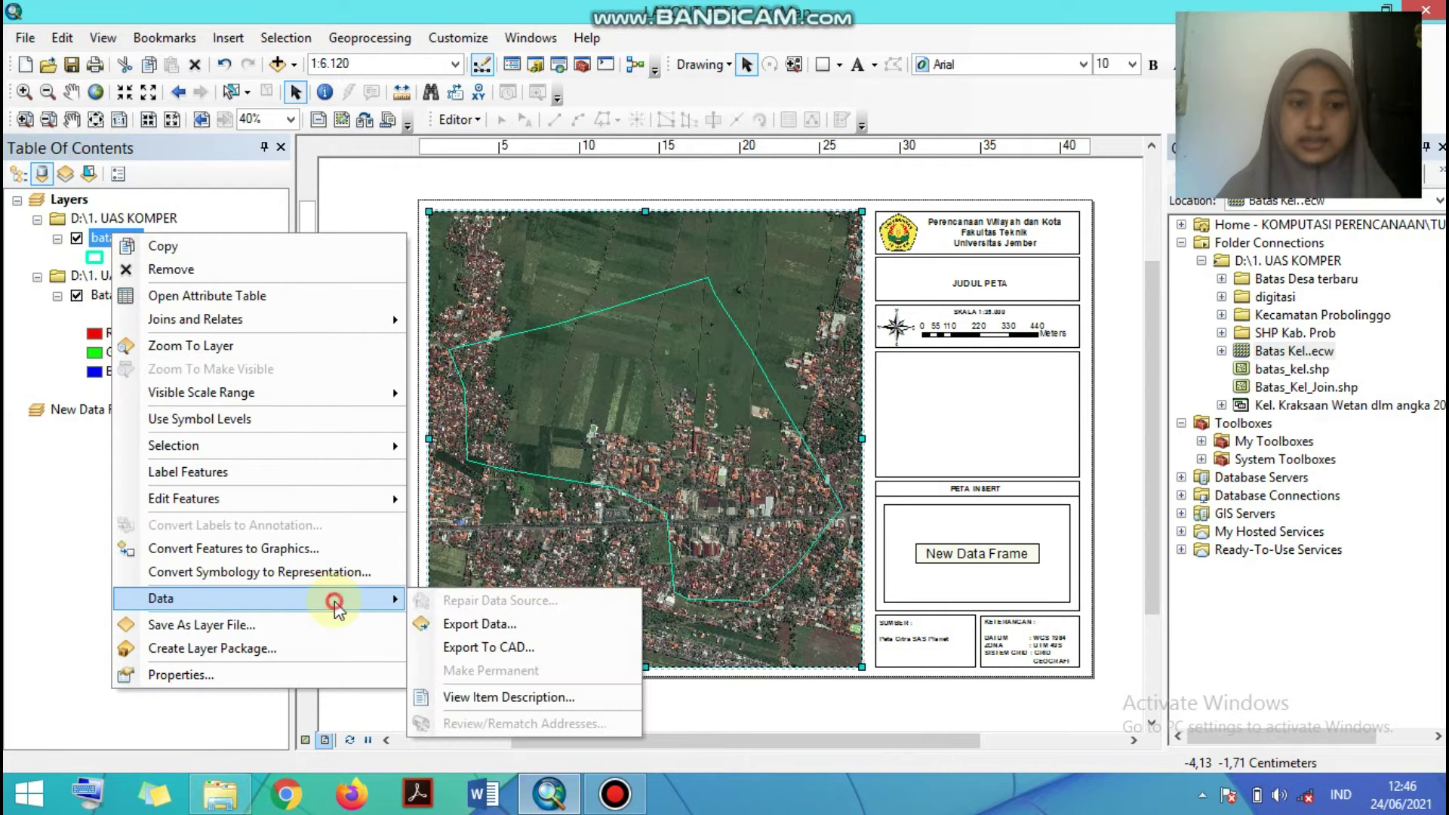
{"action": "left_click", "coordinate": [473, 623]}
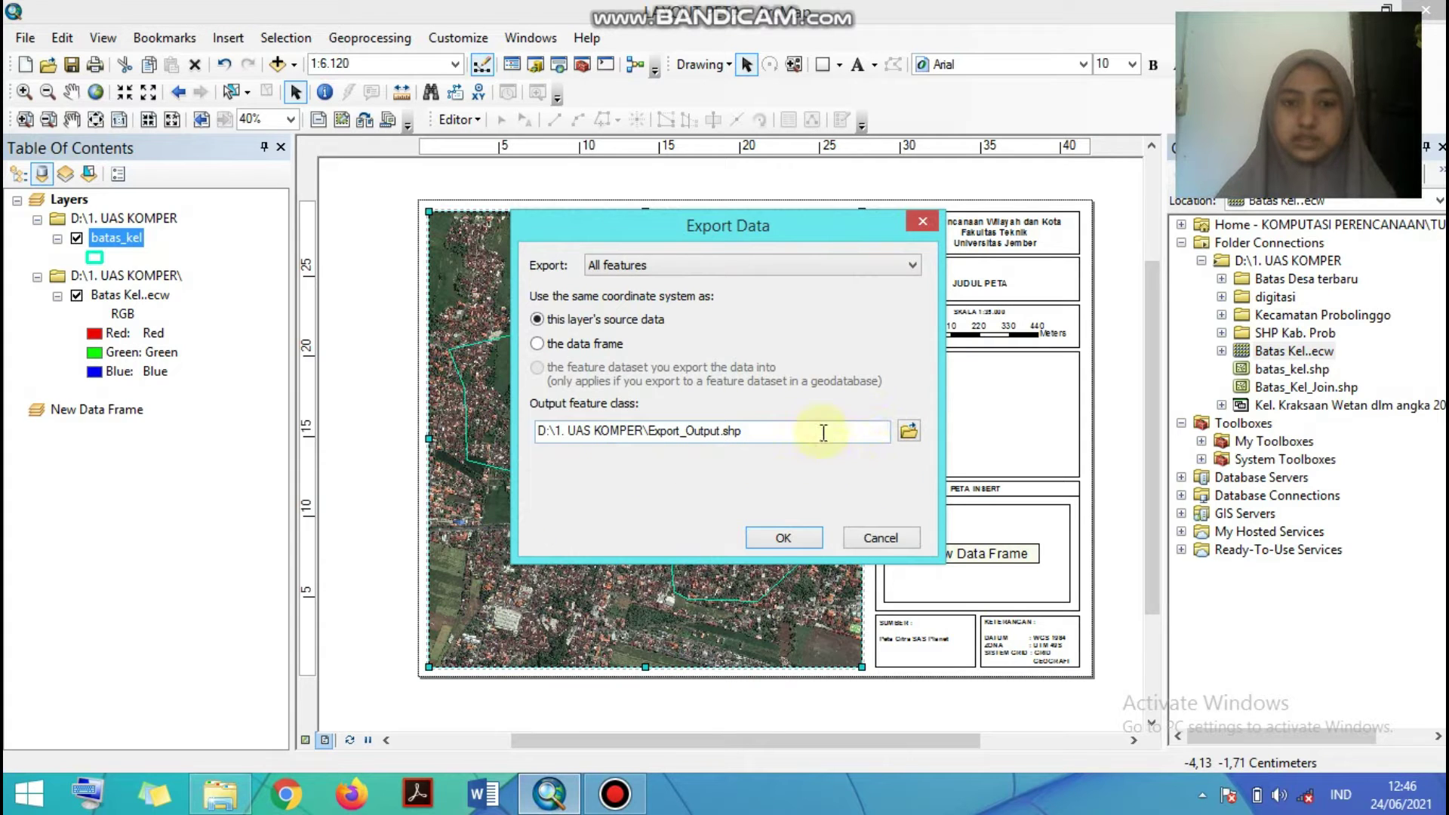
{"action": "left_click", "coordinate": [909, 432]}
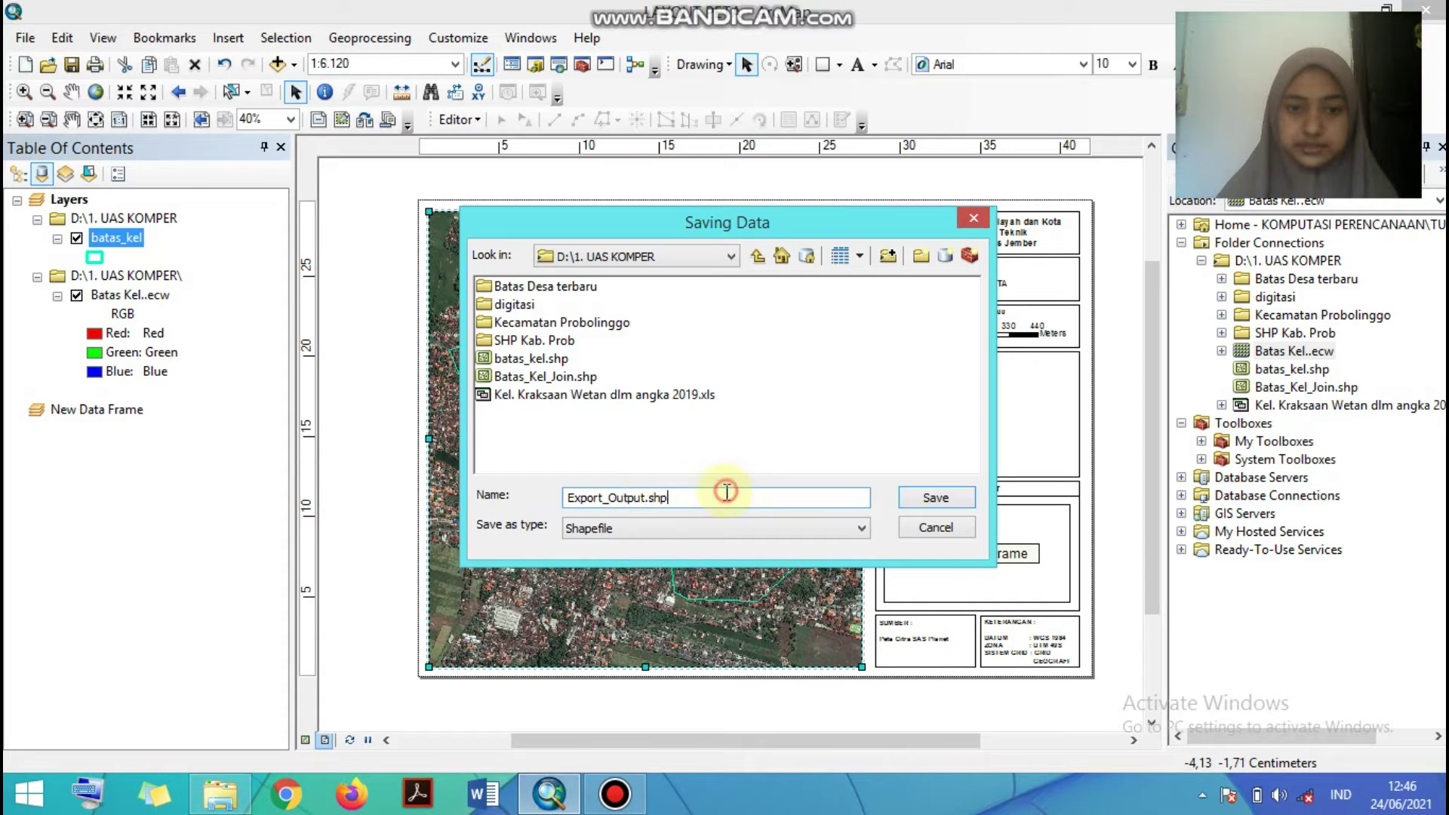
{"action": "left_click_drag", "start_coordinate": [725, 497], "coordinate": [509, 505]}
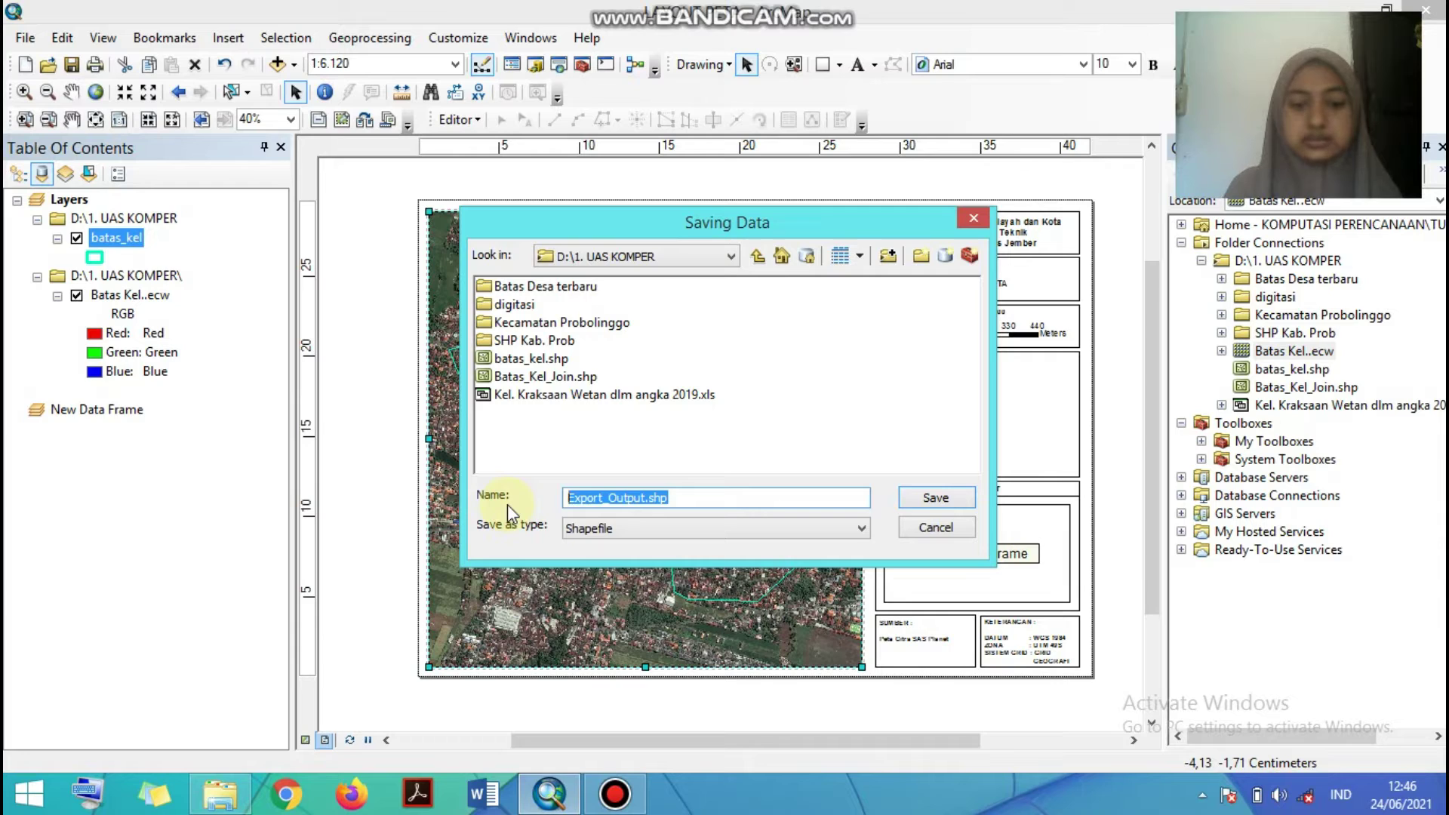
{"action": "type", "text": "BATS"}
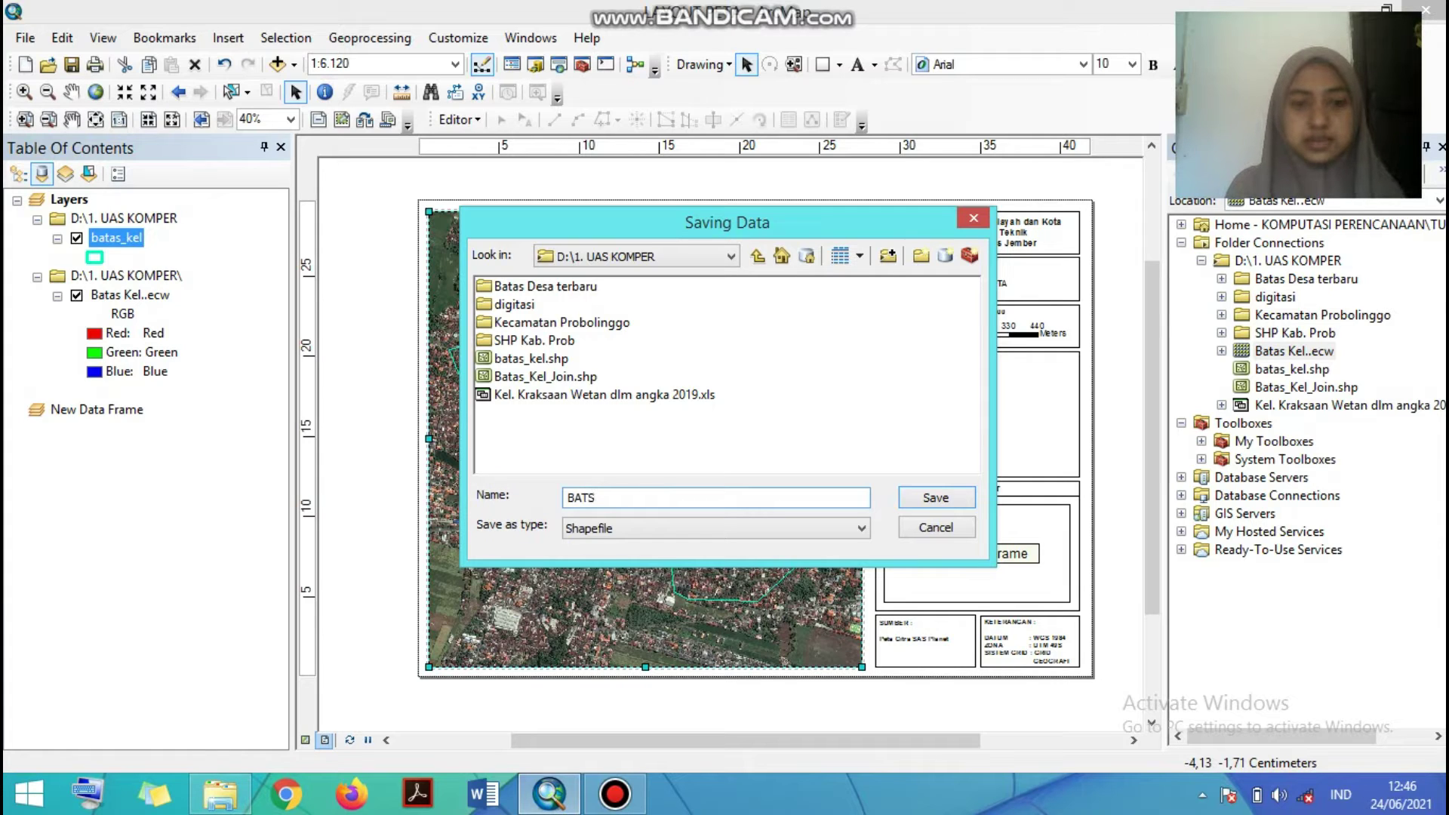
{"action": "key", "text": "BackSpace"}
{"action": "key", "text": "BackSpace"}
{"action": "key", "text": "BackSpace"}
{"action": "key", "text": "BackSpace"}
{"action": "type", "text": "BATAS KELU"}
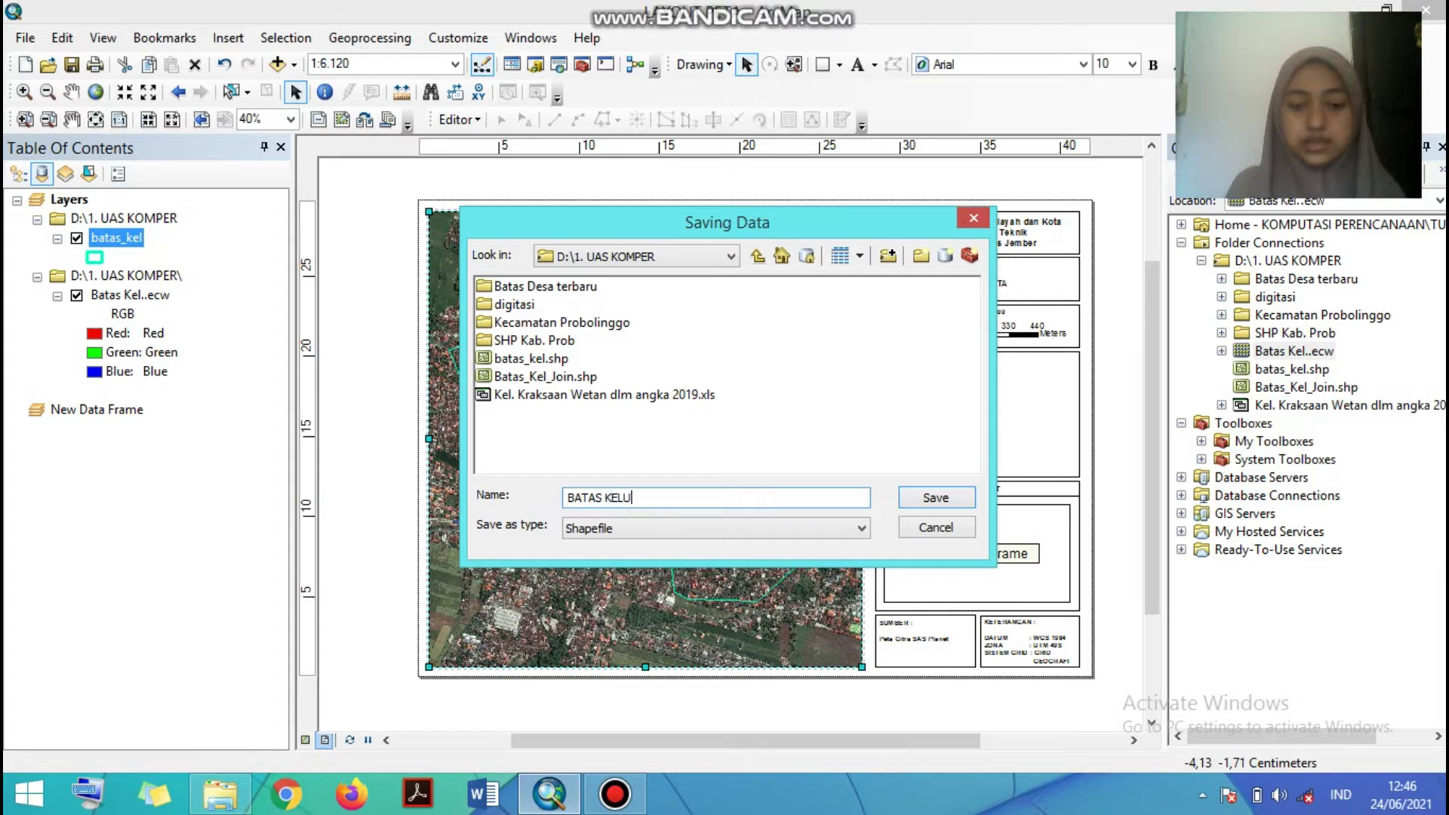
{"action": "key", "text": "BackSpace"}
{"action": "key", "text": "BackSpace"}
{"action": "key", "text": "BackSpace"}
{"action": "key", "text": "BackSpace"}
{"action": "type", "text": "_"}
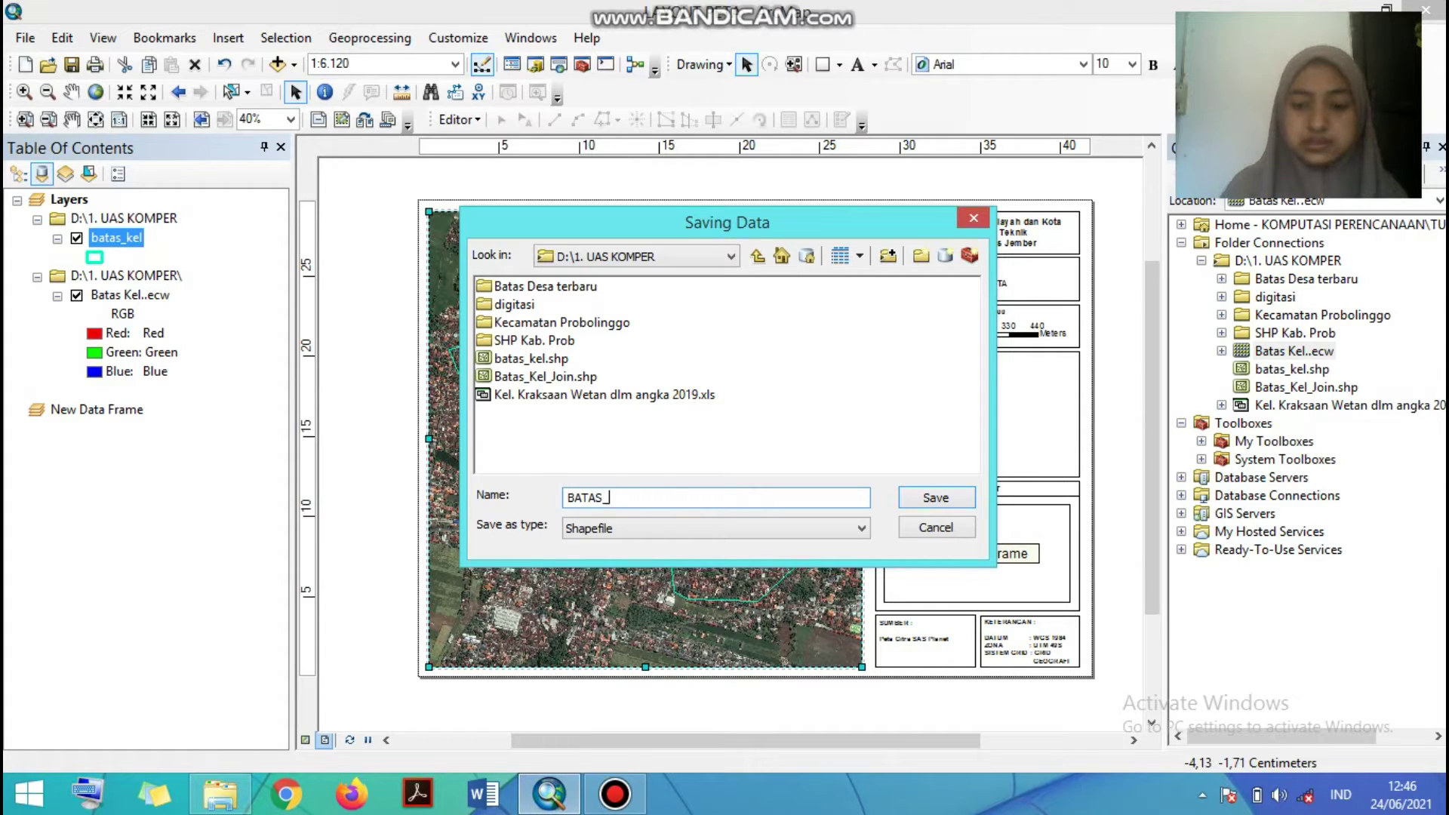
{"action": "type", "text": "KELURA"}
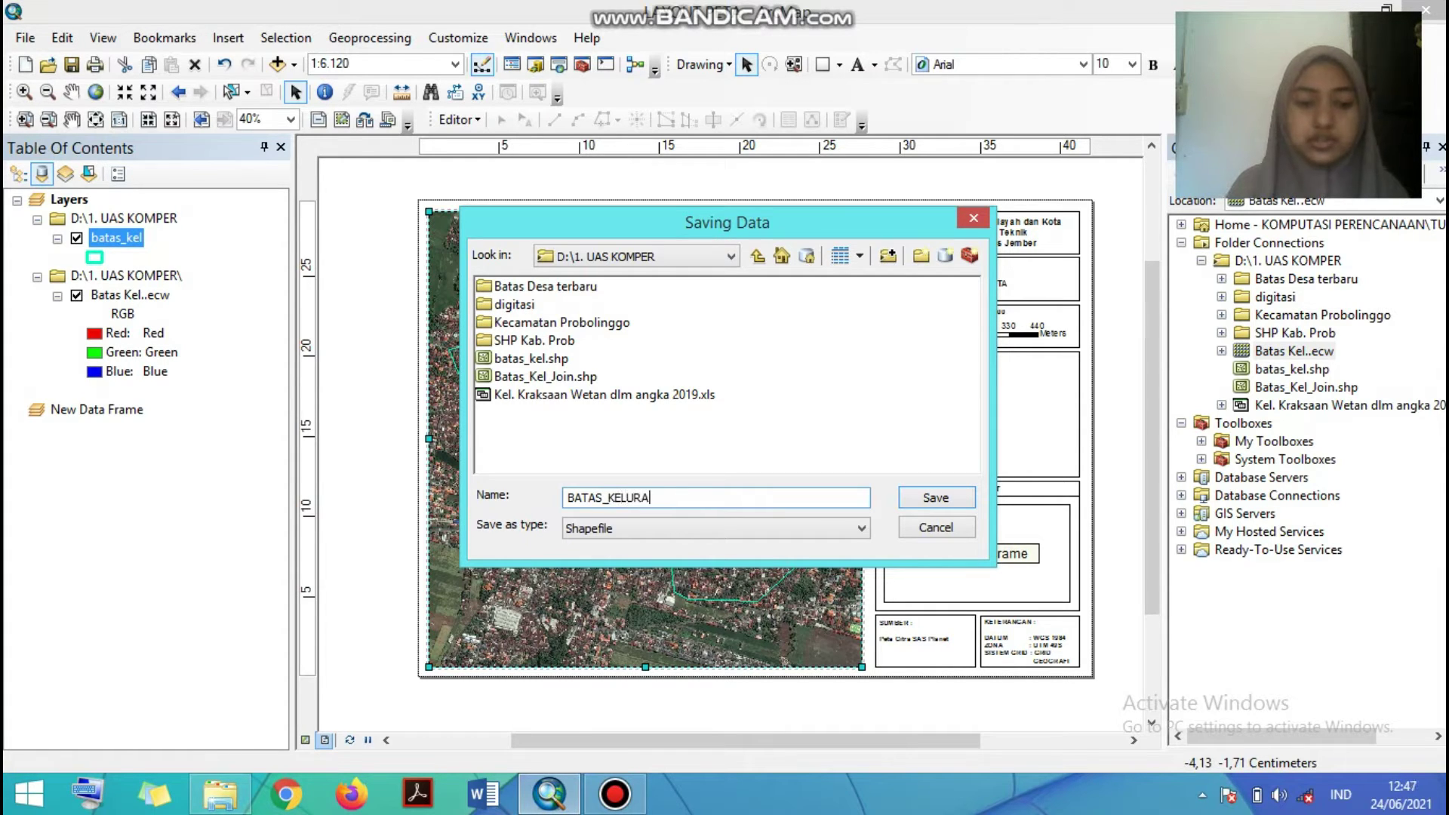
{"action": "type", "text": "HAN_JO"}
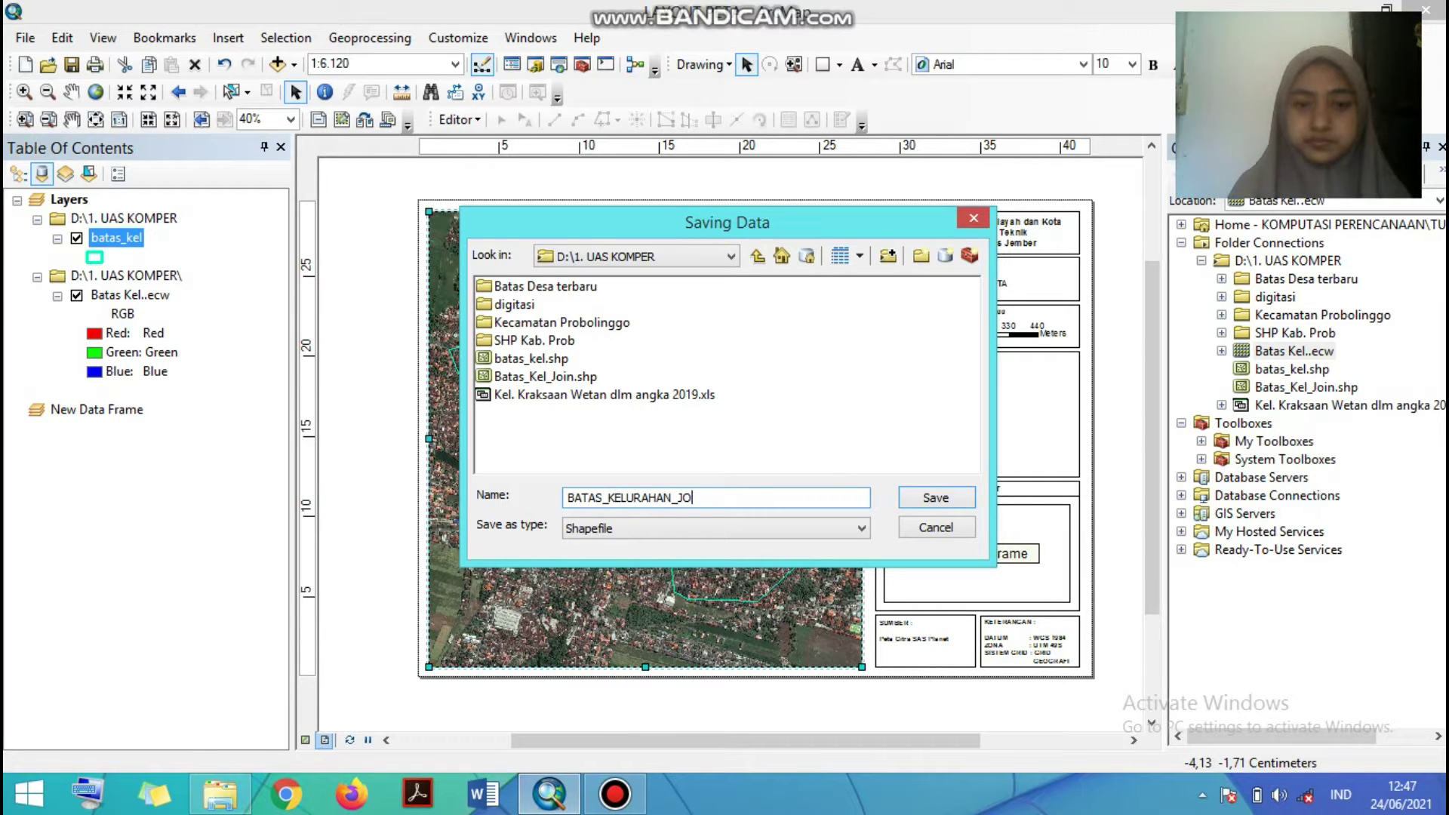
{"action": "type", "text": "NIN"}
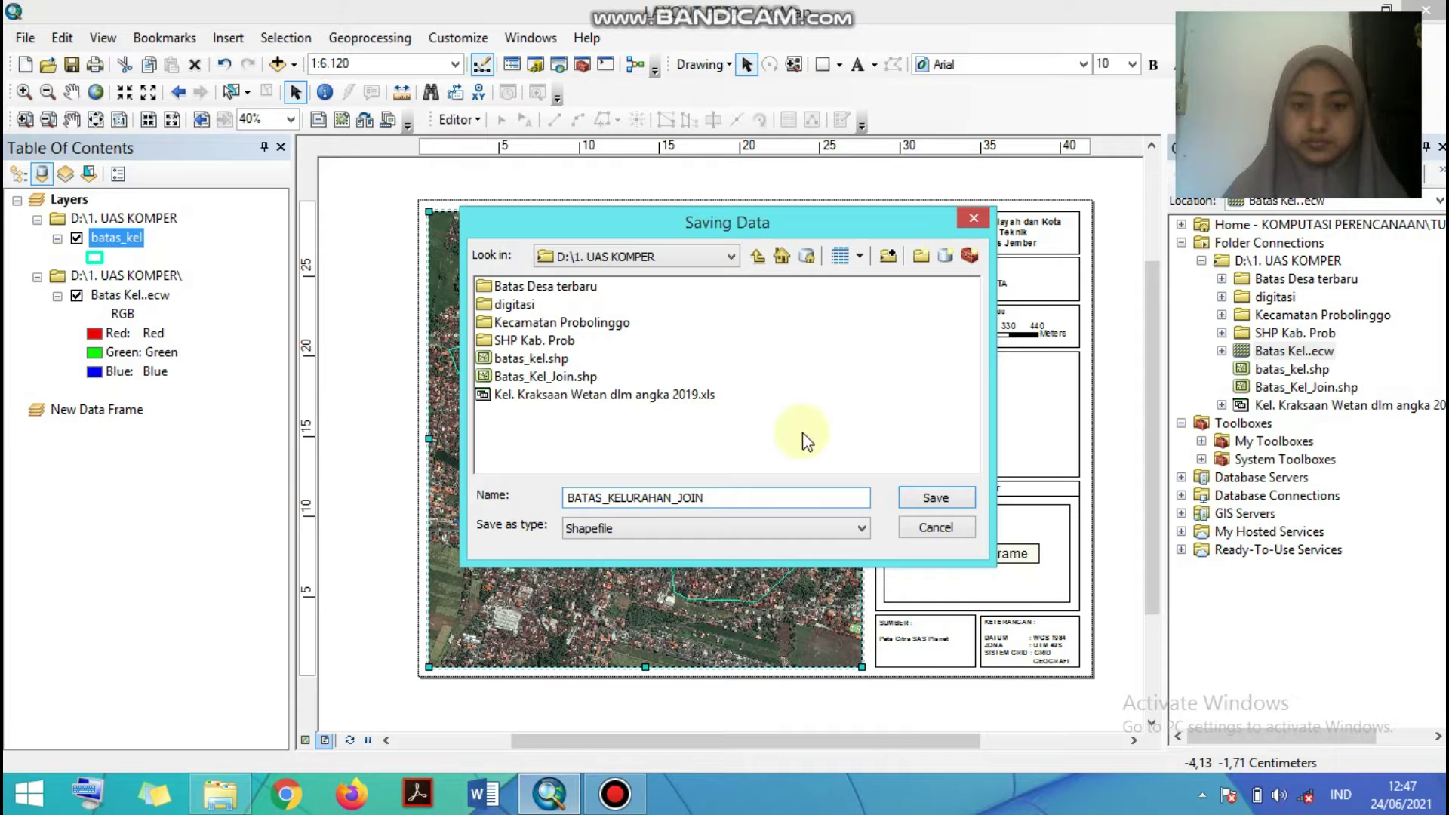
{"action": "left_click", "coordinate": [951, 498]}
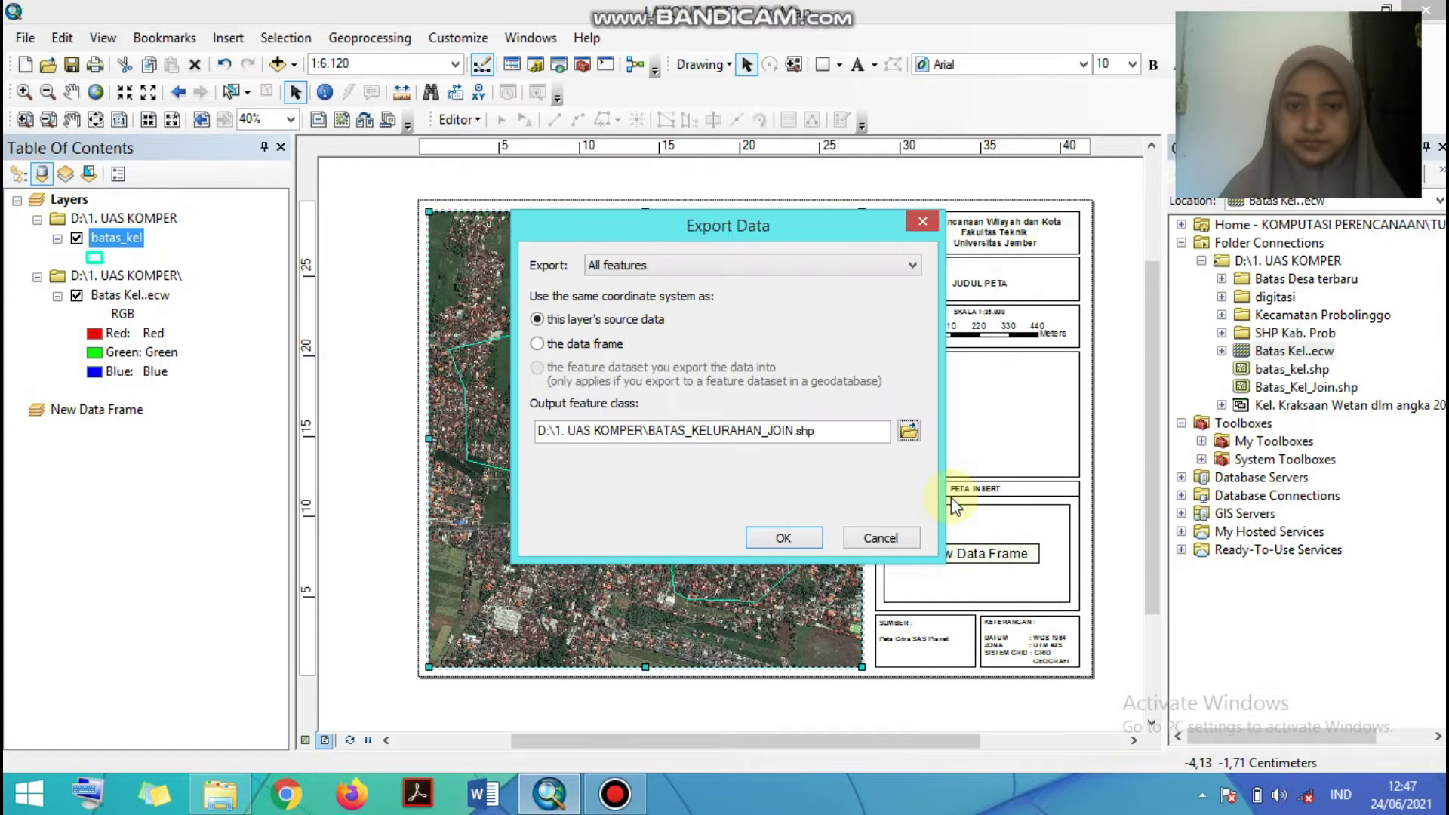
{"action": "left_click", "coordinate": [794, 538]}
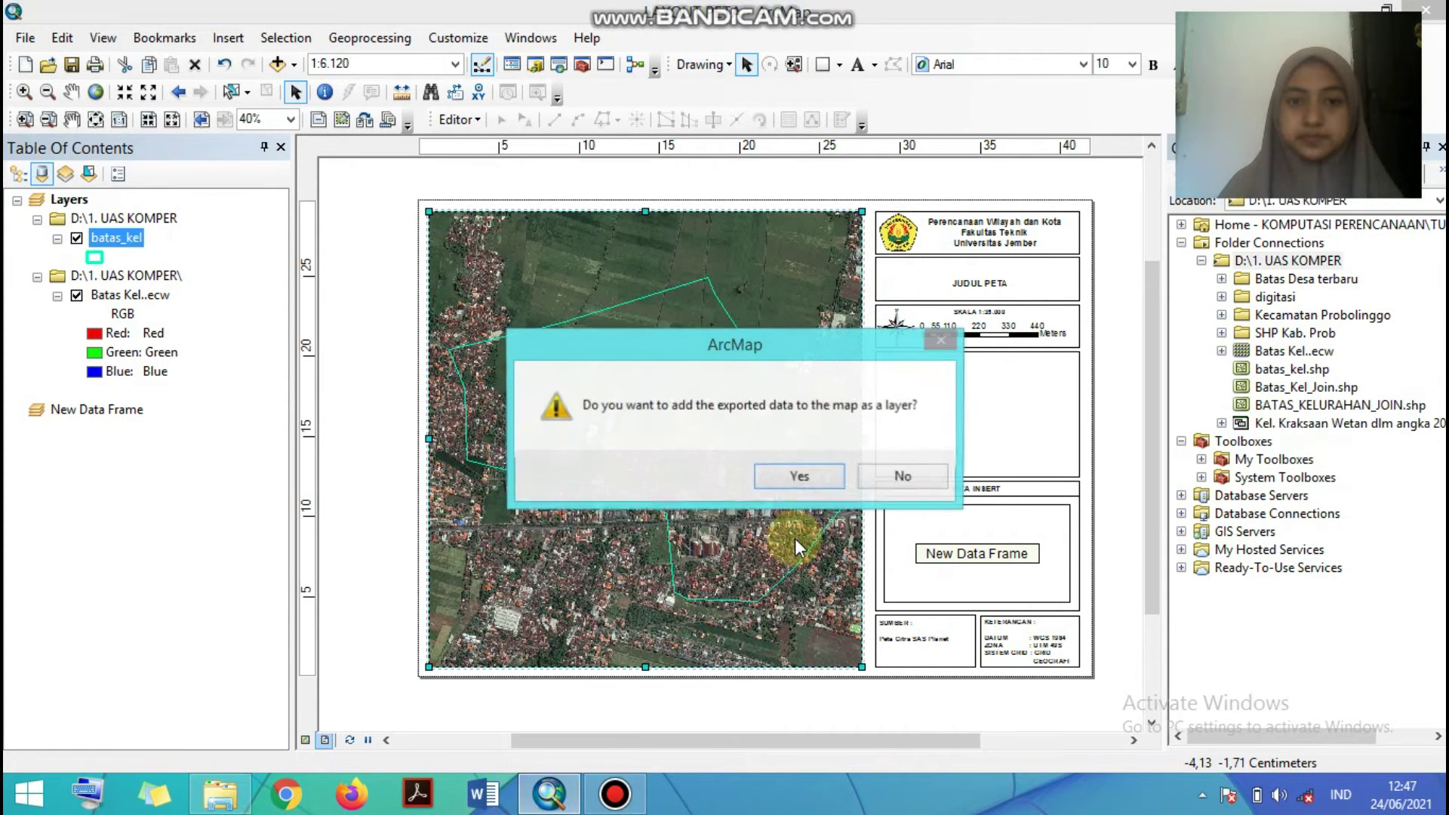
{"action": "left_click", "coordinate": [798, 475]}
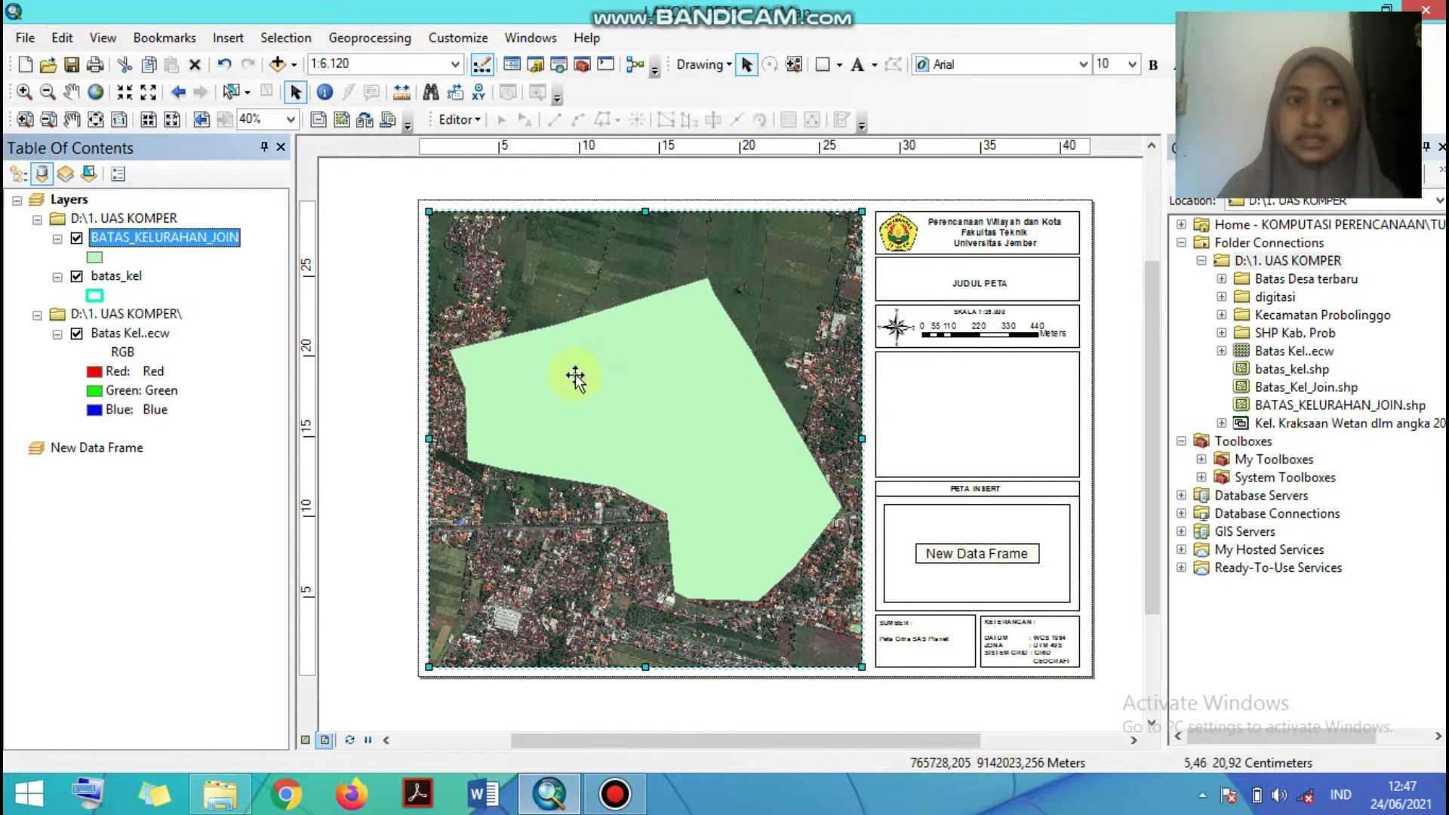
- Examine the population and school facility fields in the attribute table of the BATAS_KELURAHAN_JOIN layer
{"action": "right_click", "coordinate": [181, 240]}
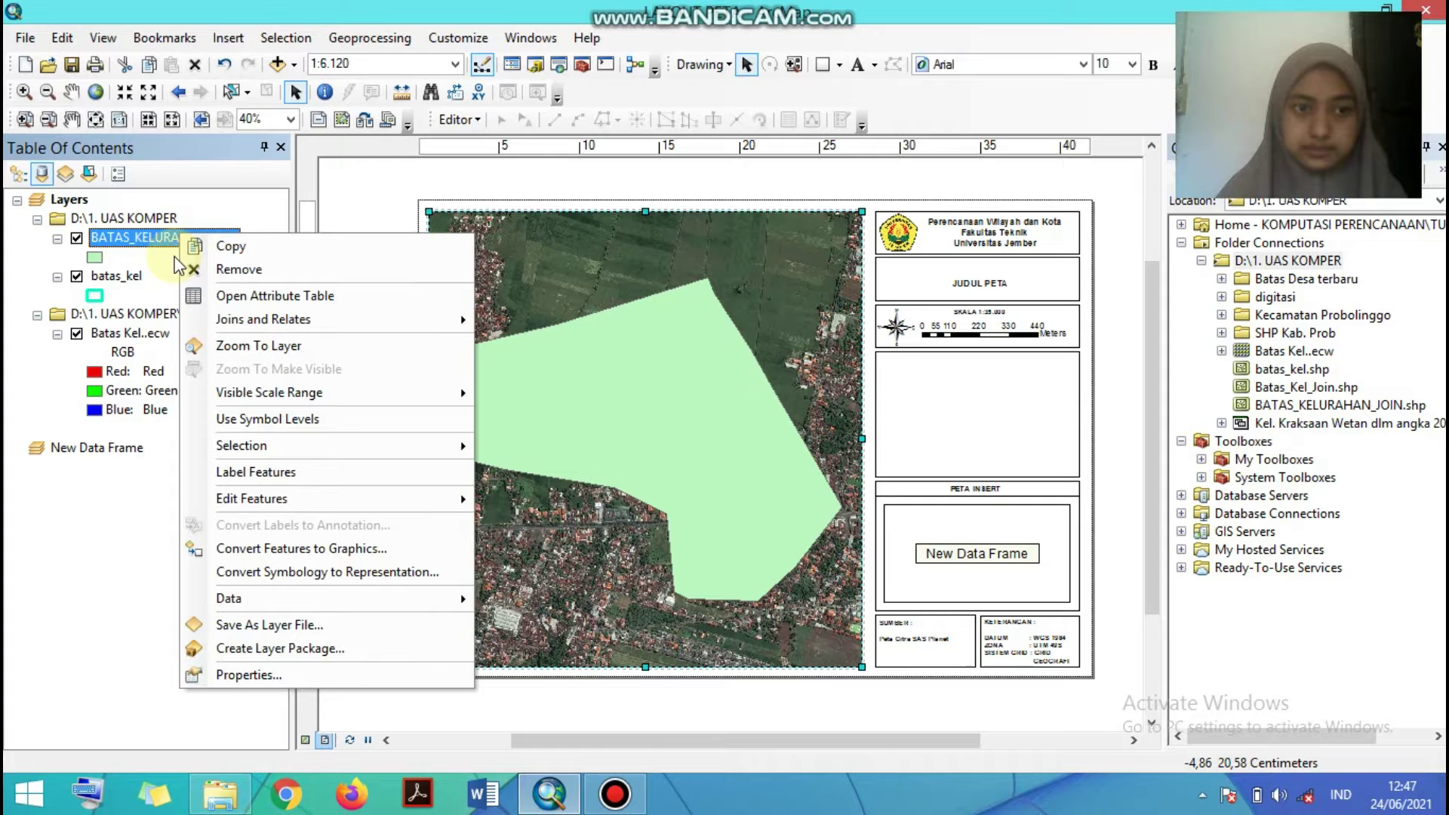
{"action": "left_click", "coordinate": [271, 298]}
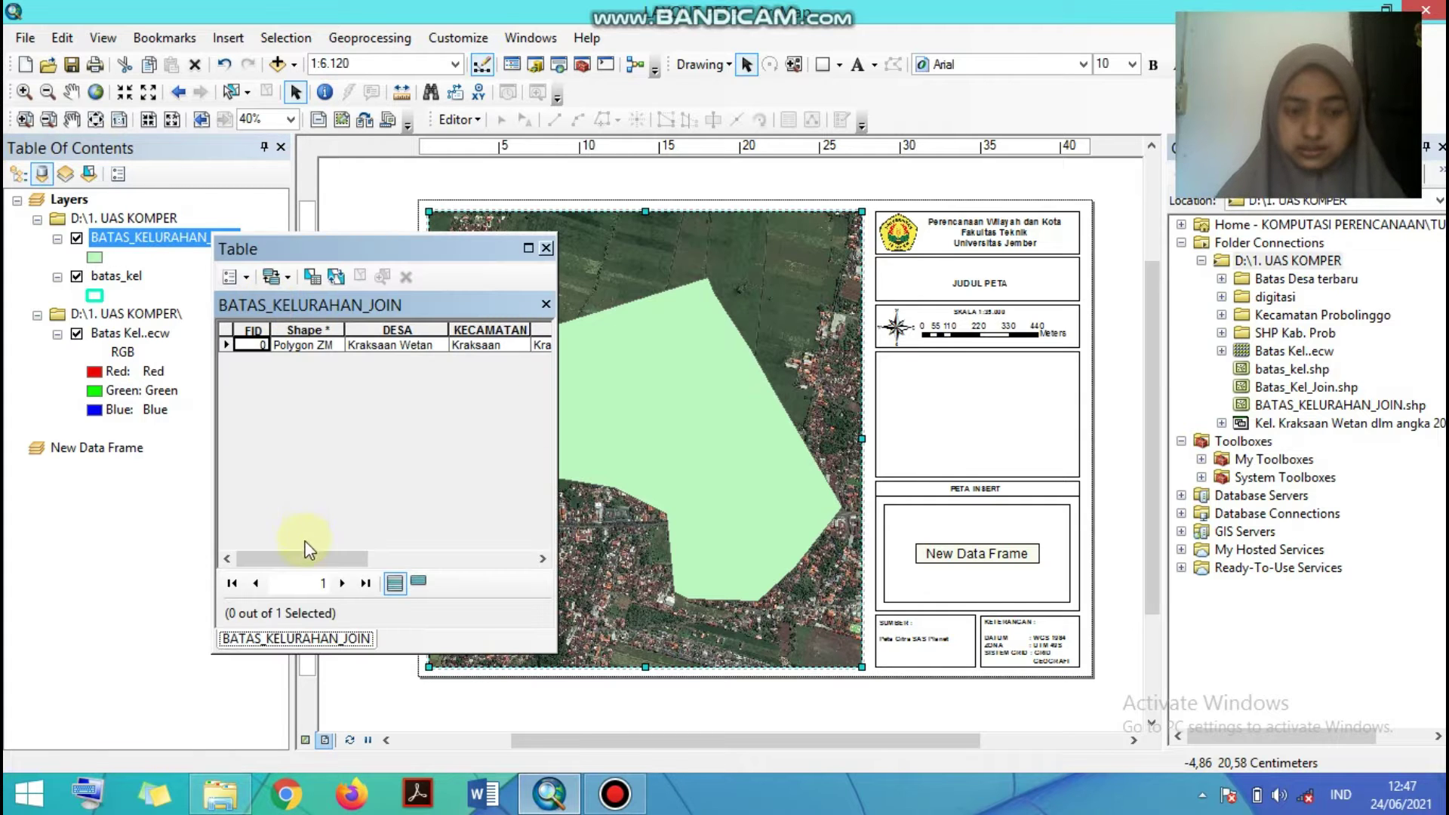
{"action": "left_click_drag", "start_coordinate": [304, 557], "coordinate": [358, 556]}
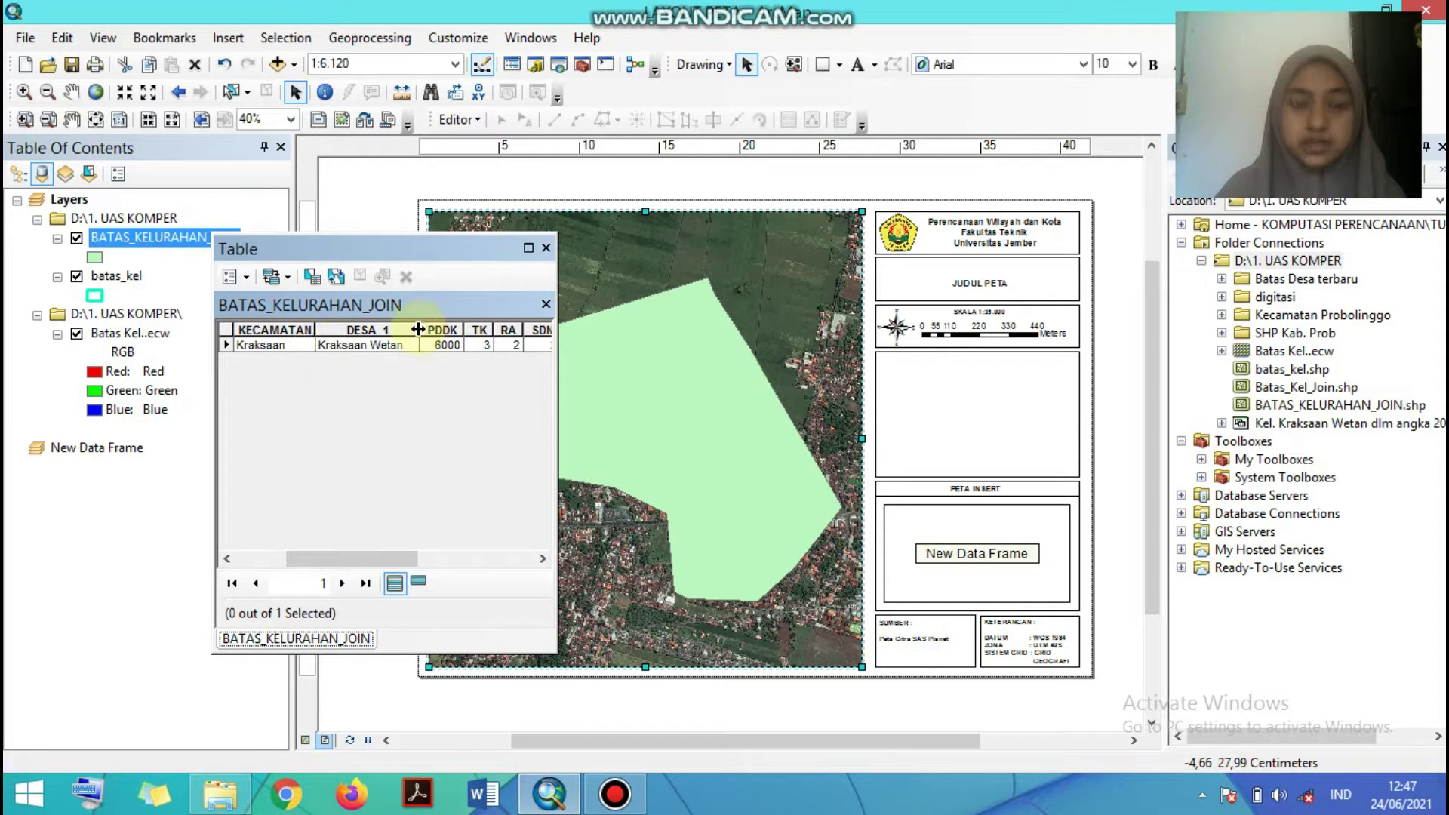
{"action": "mouse_move", "coordinate": [378, 560]}
{"action": "left_mouse_down"}
{"action": "mouse_move", "coordinate": [330, 565]}
{"action": "mouse_move", "coordinate": [380, 556]}
{"action": "left_mouse_up"}
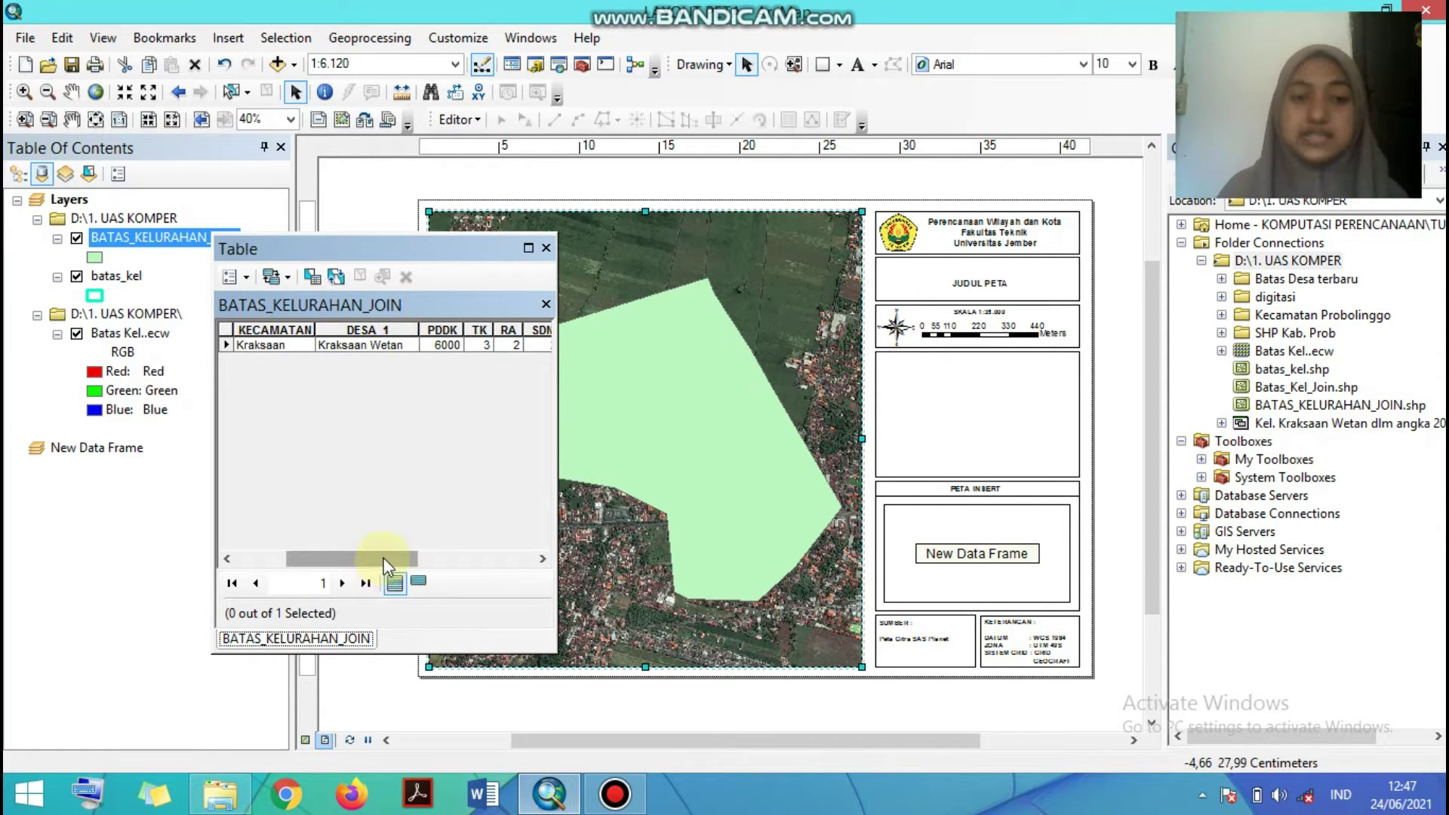
{"action": "left_click", "coordinate": [546, 248]}
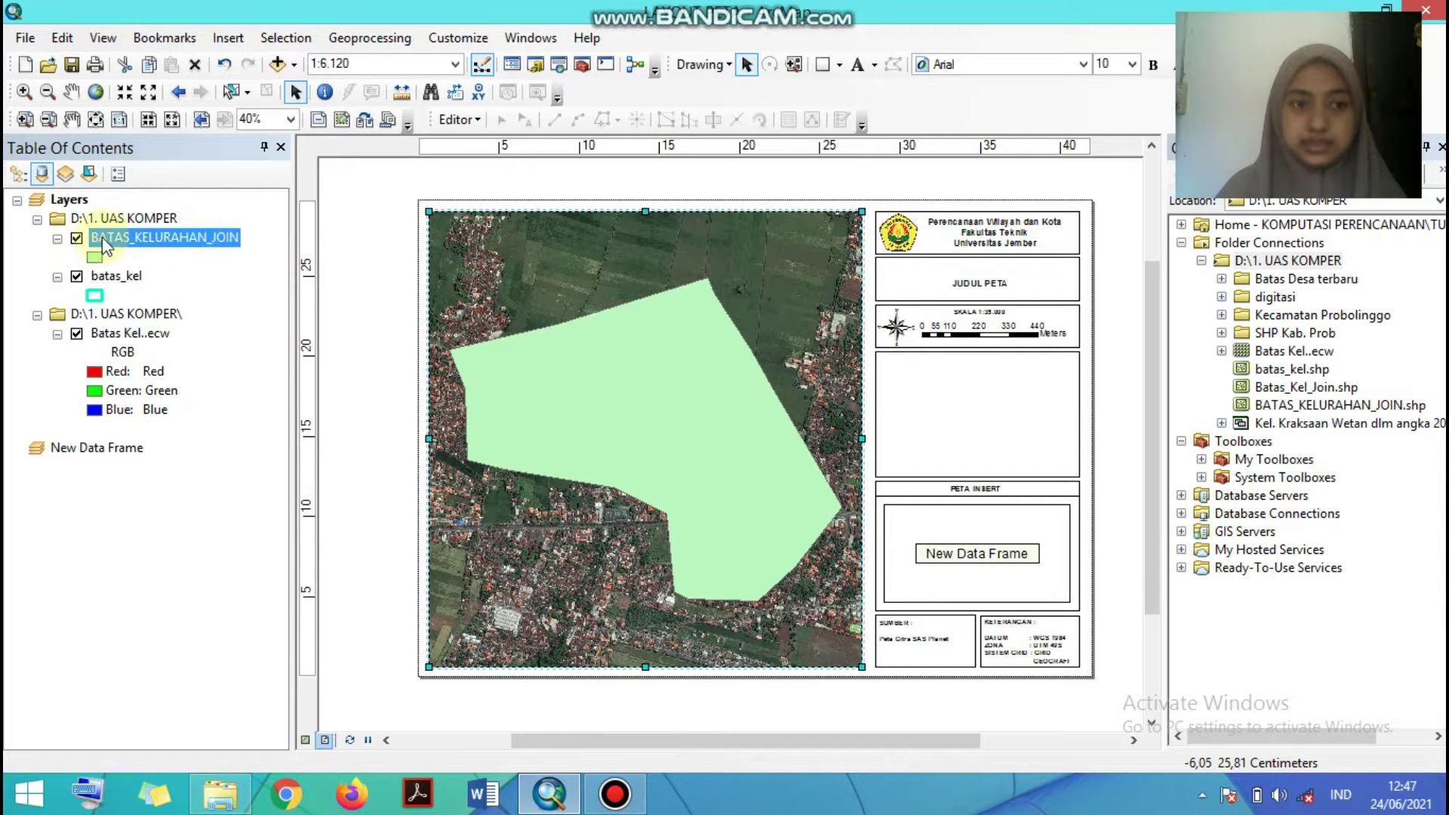
- Remove the batas_kel layer and restyle BATAS_KELURAHAN_JOIN with no fill and a turquoise outline of width 2
{"action": "right_click", "coordinate": [127, 278]}
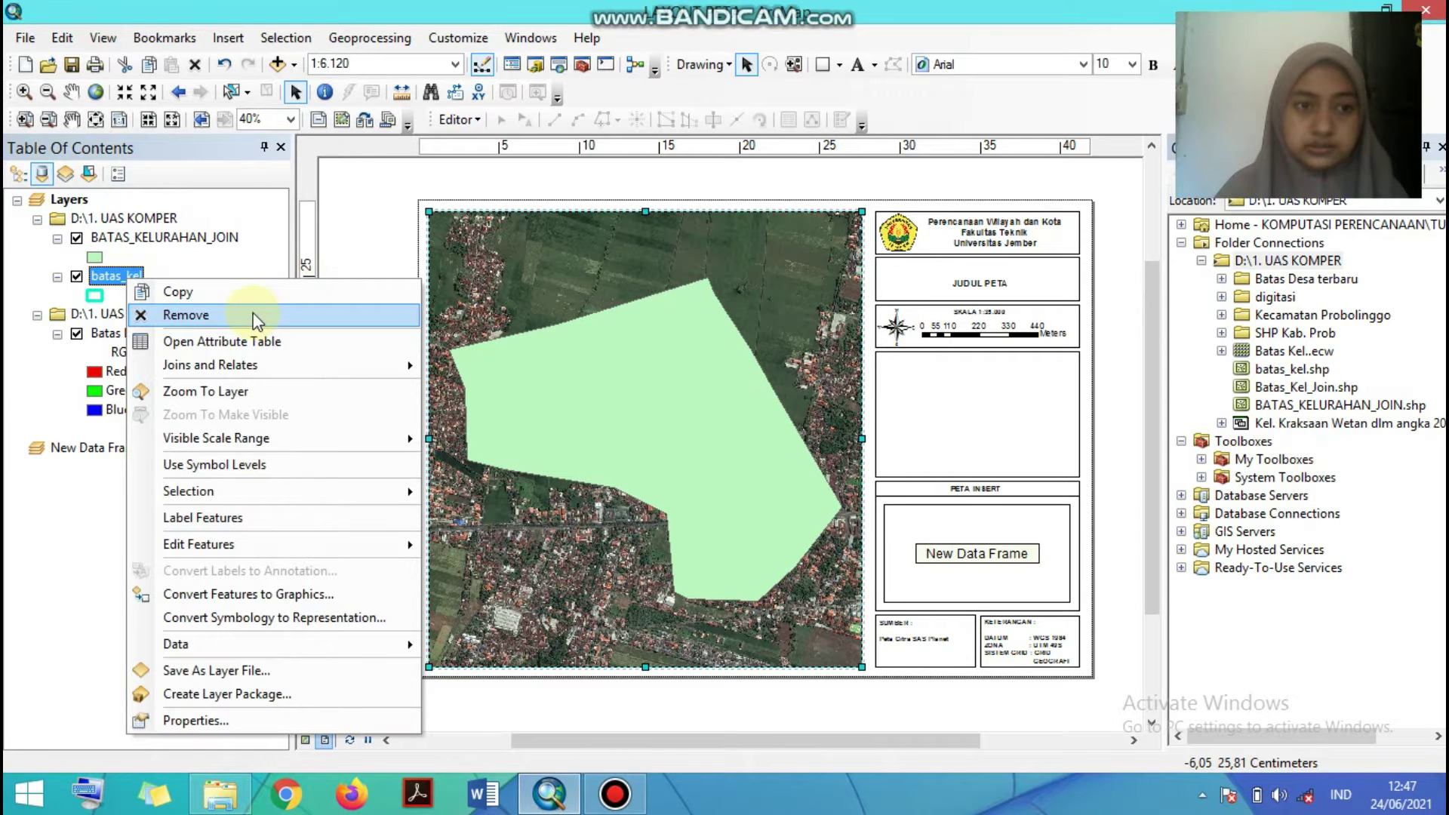
{"action": "left_click", "coordinate": [226, 315]}
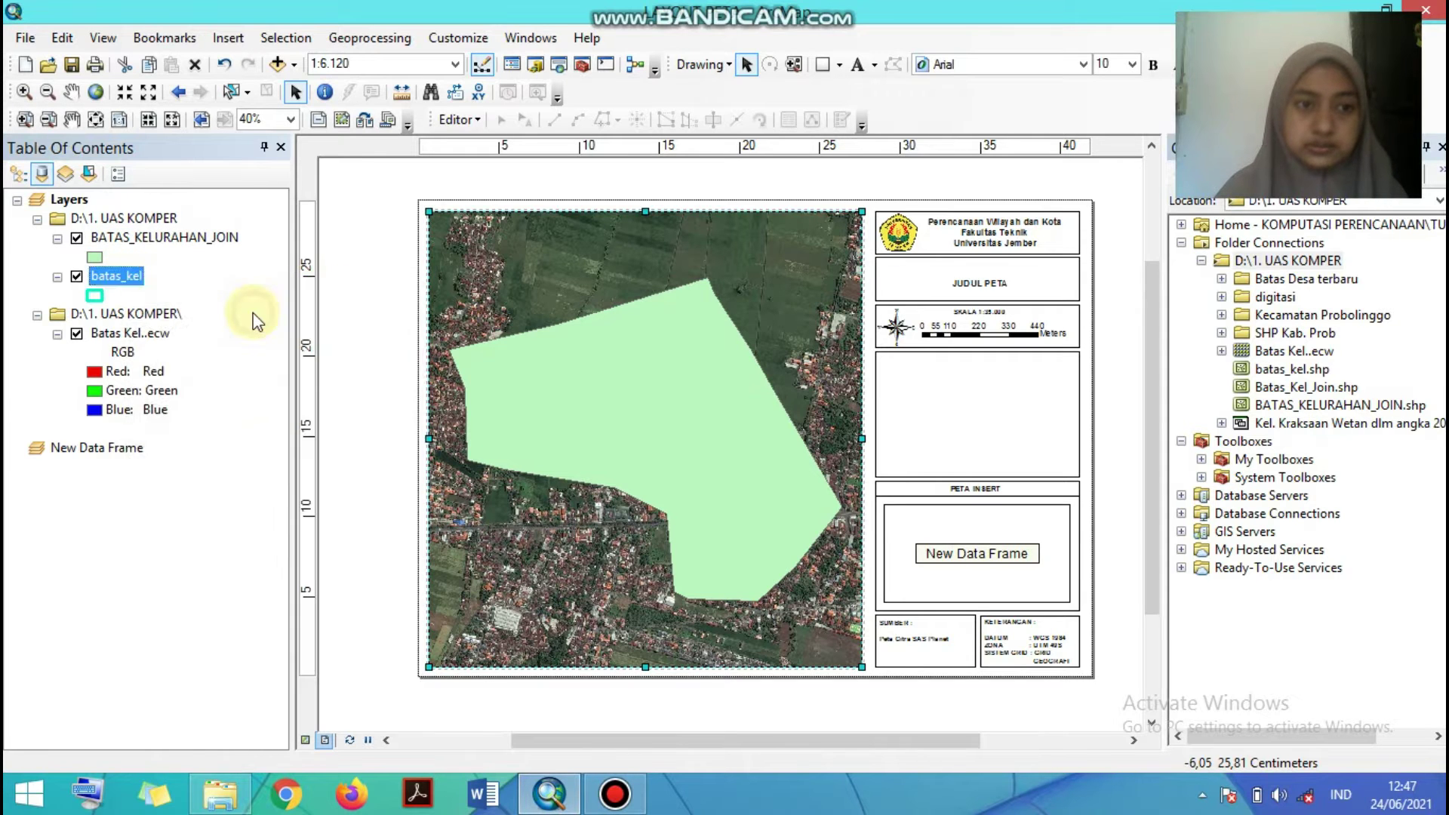
{"action": "left_click", "coordinate": [94, 257]}
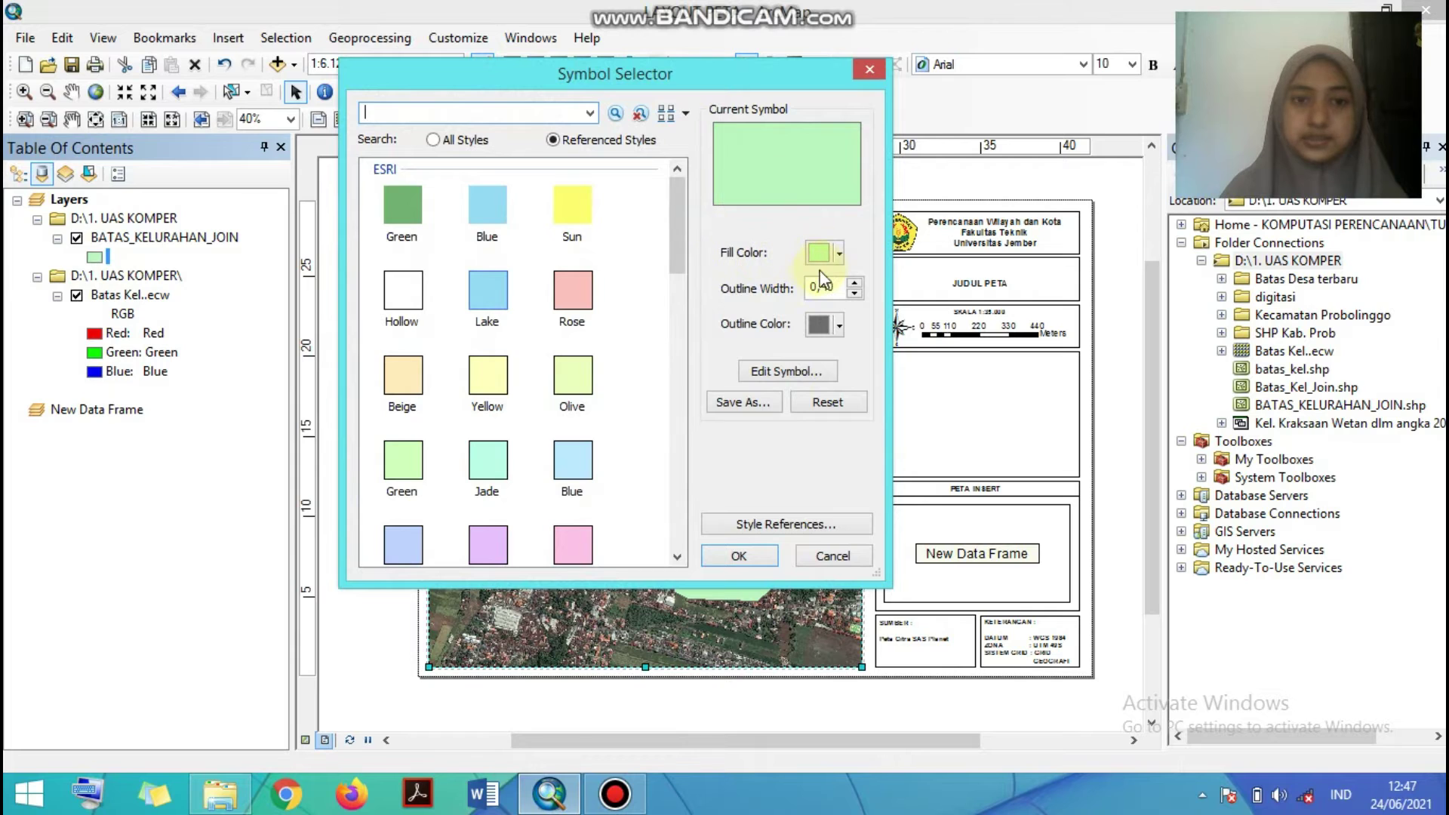
{"action": "left_click", "coordinate": [822, 264]}
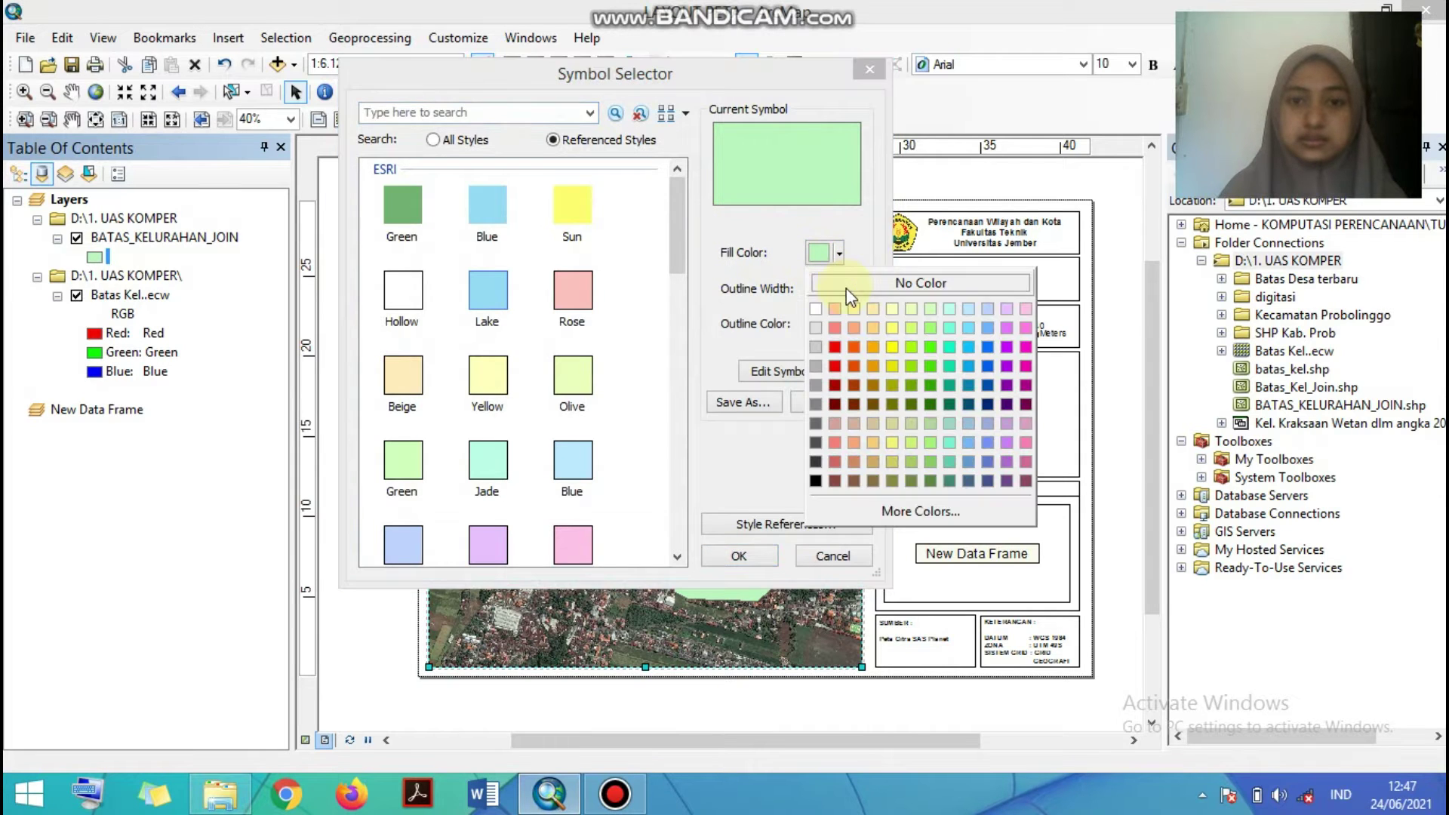
{"action": "left_click", "coordinate": [847, 286]}
{"action": "left_click", "coordinate": [817, 325]}
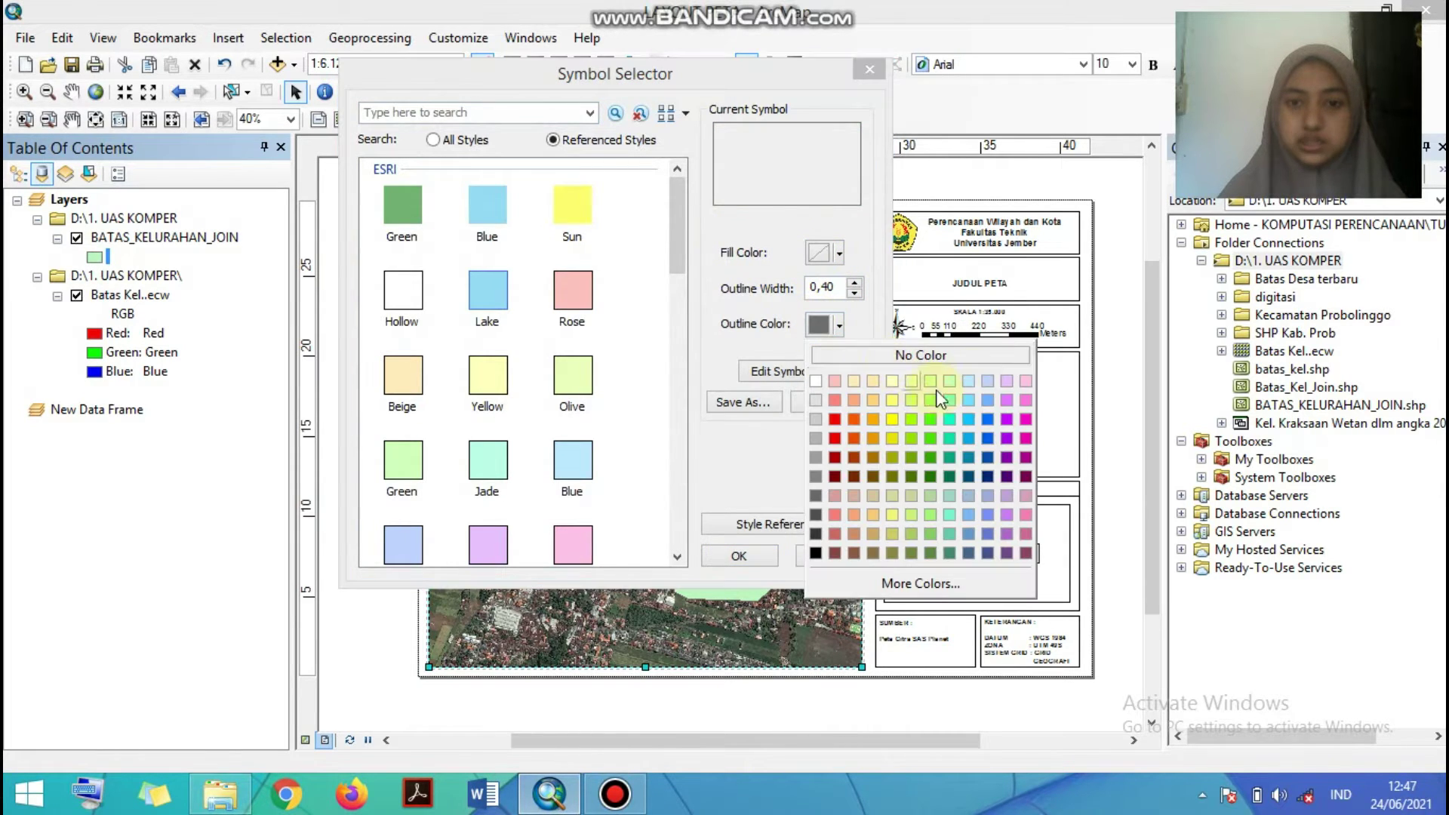
{"action": "left_click", "coordinate": [950, 419]}
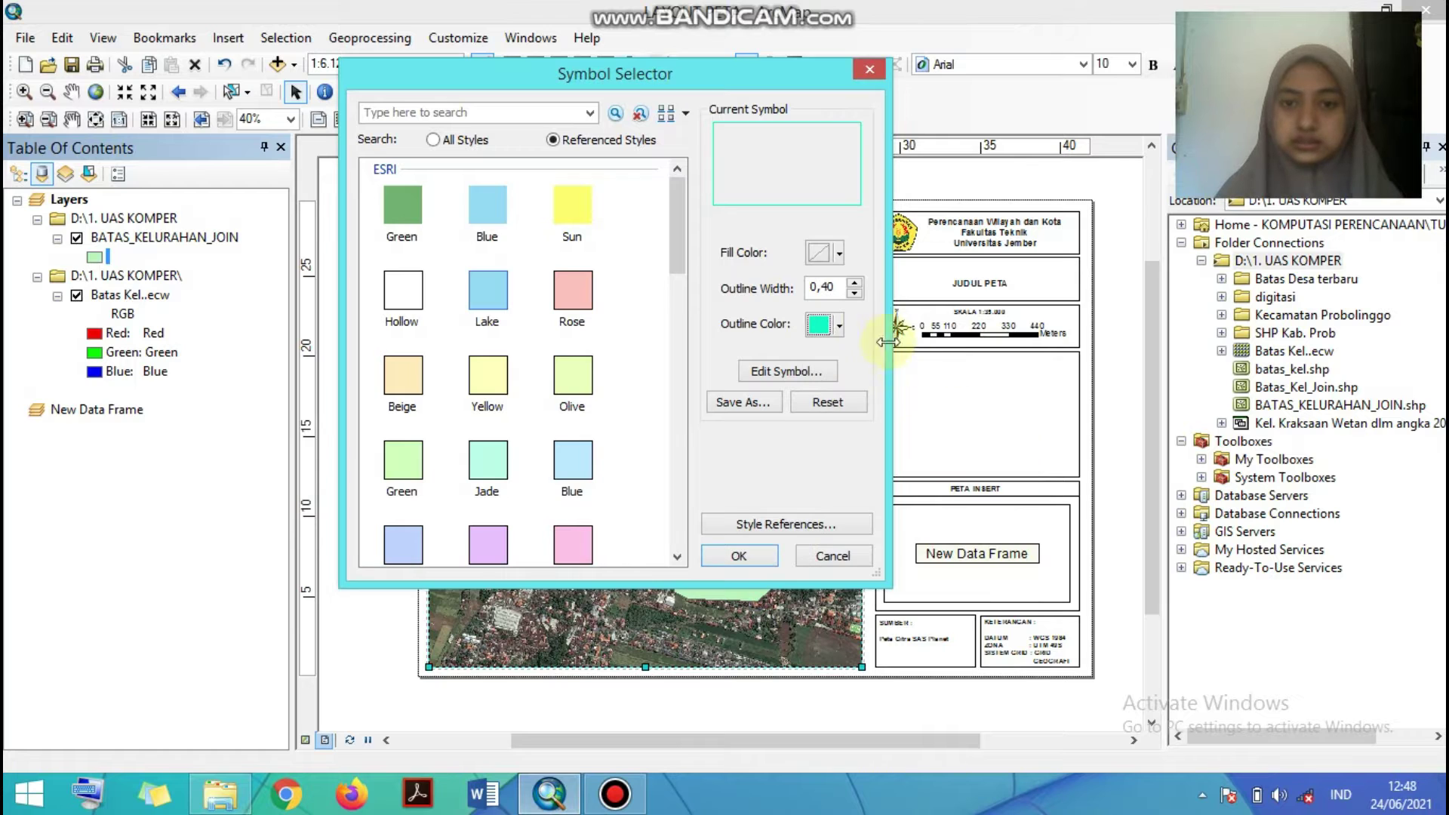
{"action": "left_click", "coordinate": [856, 282]}
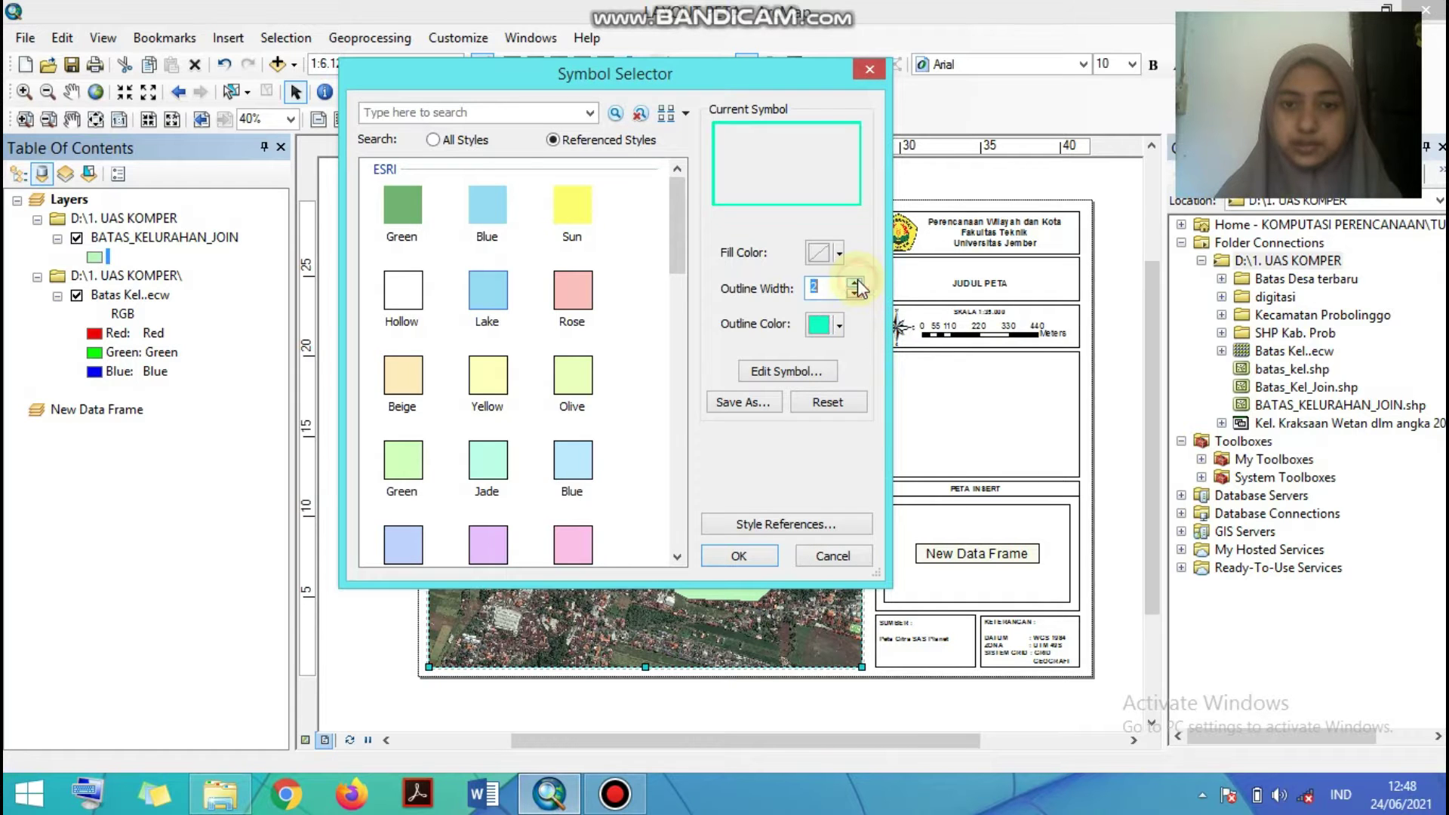
{"action": "left_click", "coordinate": [736, 555]}
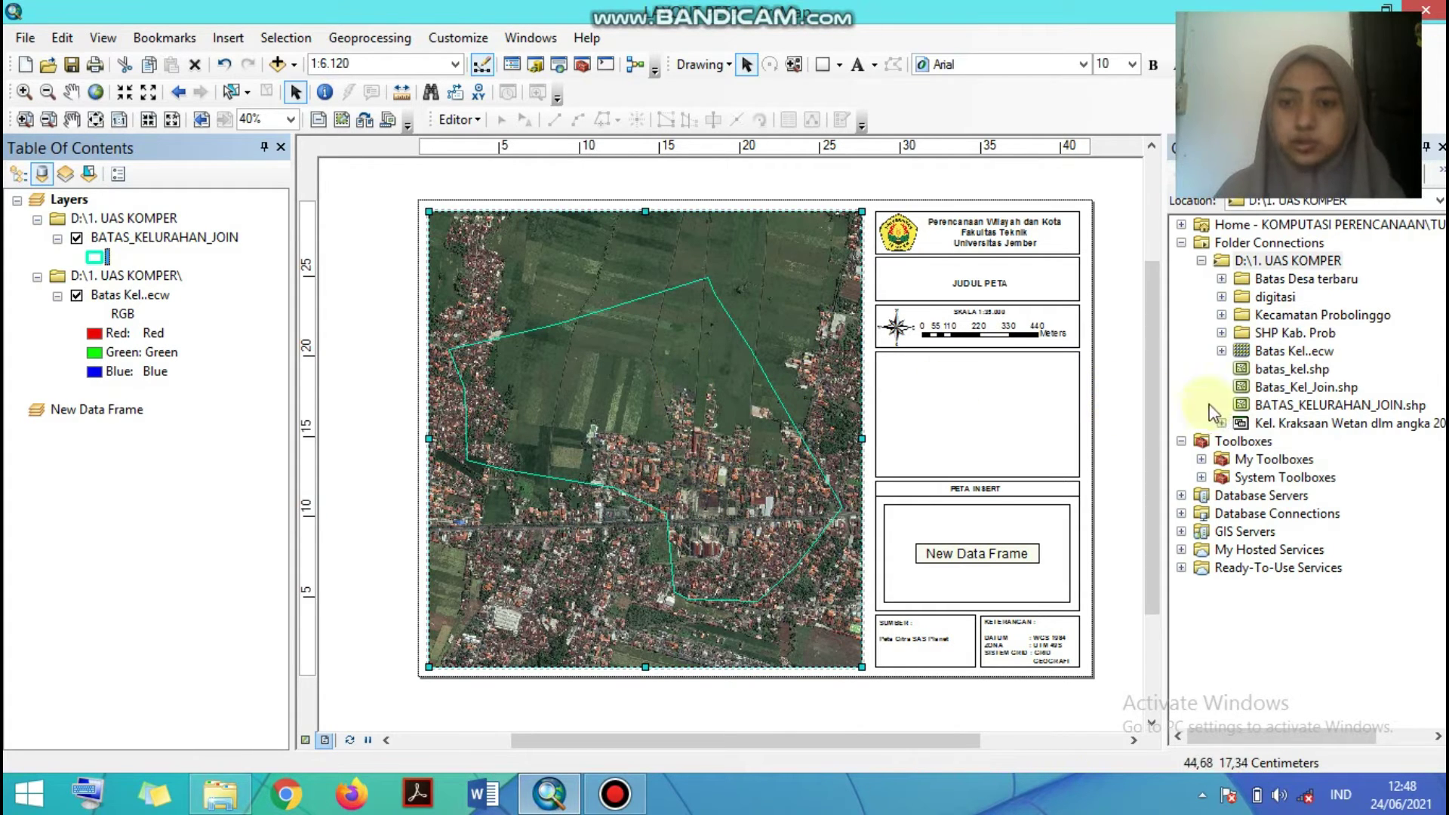
- Begin a new shapefile in the digitasi folder with the Polygon feature type
{"action": "left_click", "coordinate": [1262, 296]}
{"action": "right_click", "coordinate": [1262, 296]}
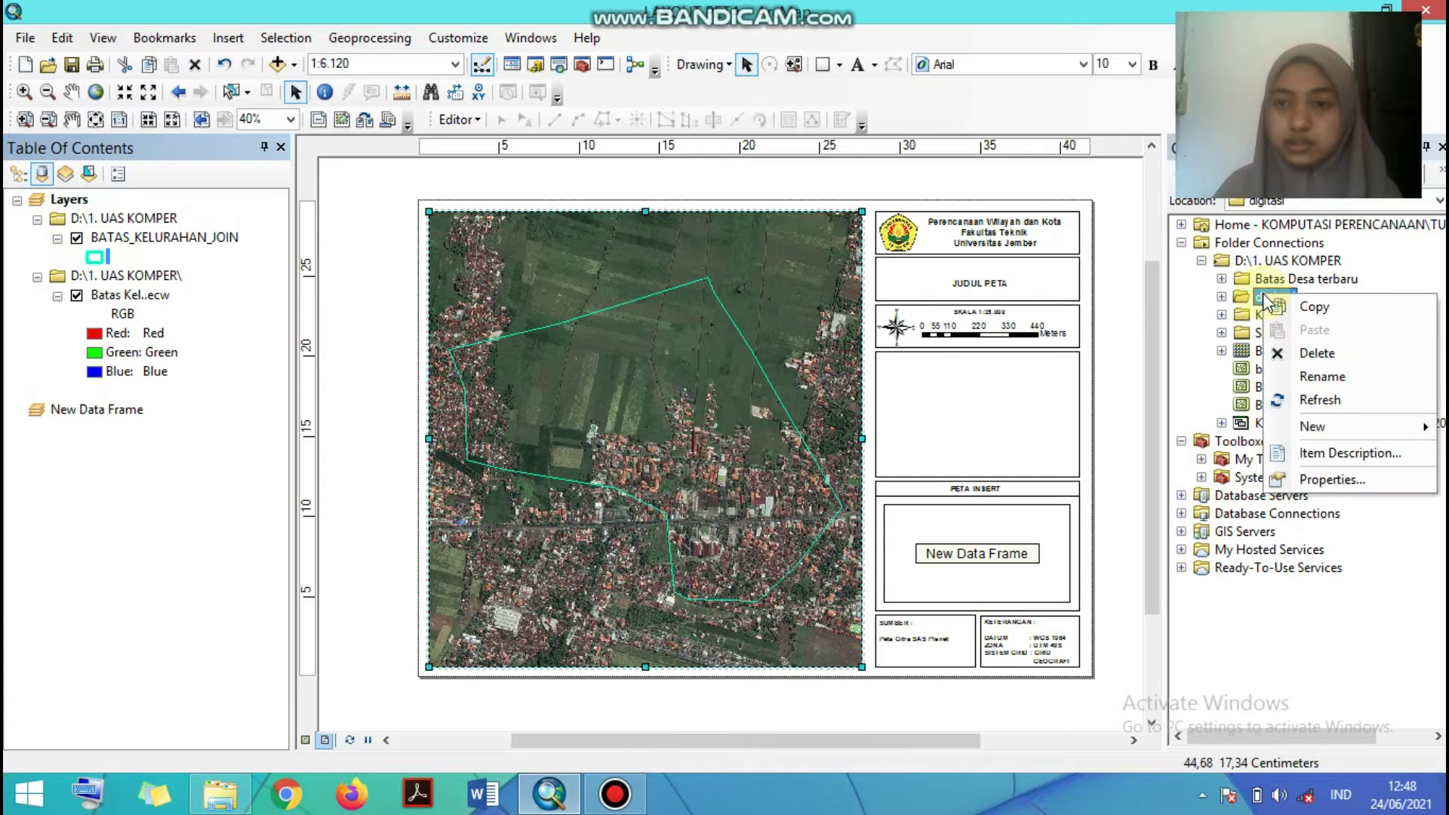
{"action": "mouse_move", "coordinate": [1322, 429]}
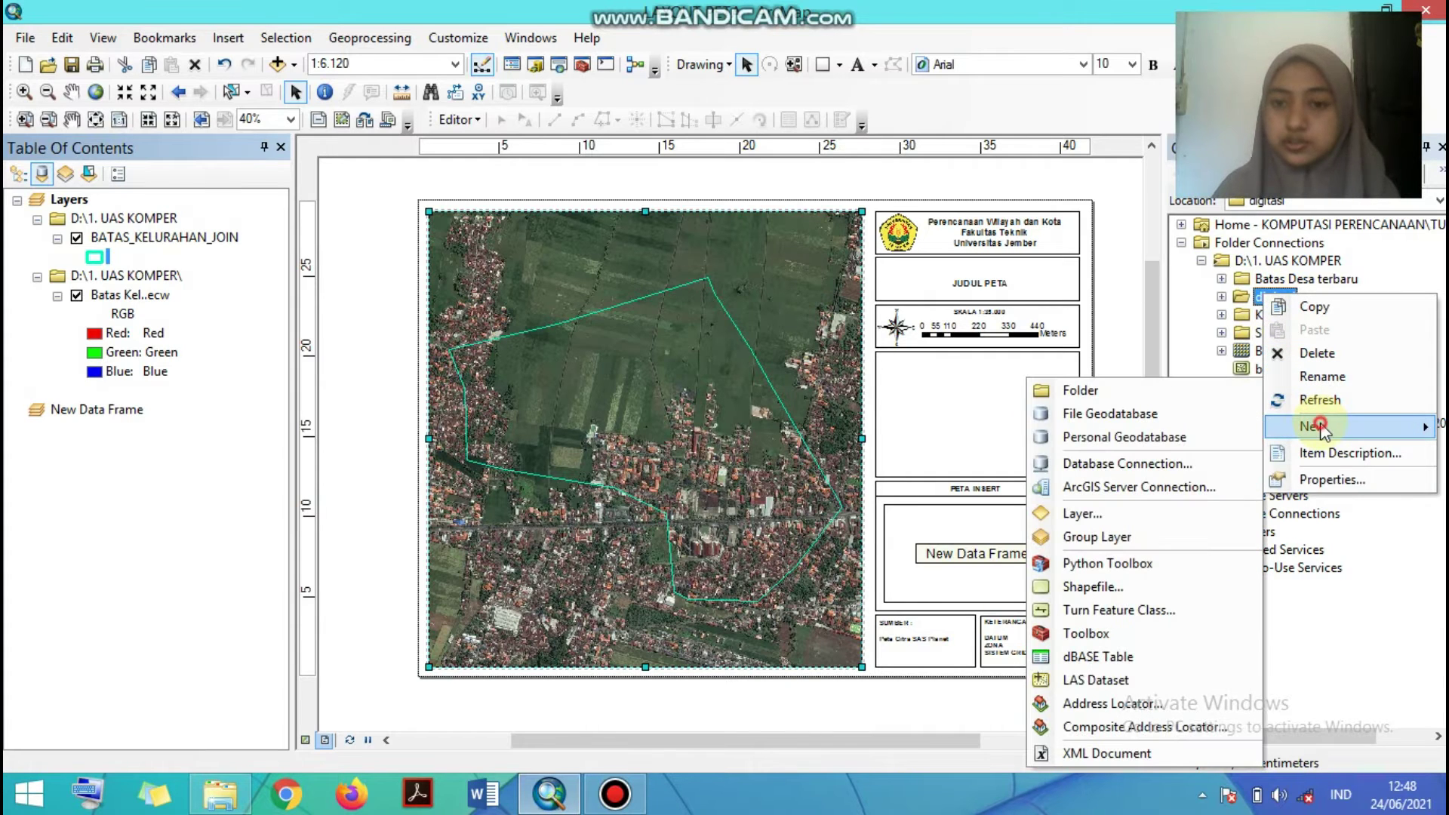
{"action": "left_click", "coordinate": [1068, 586]}
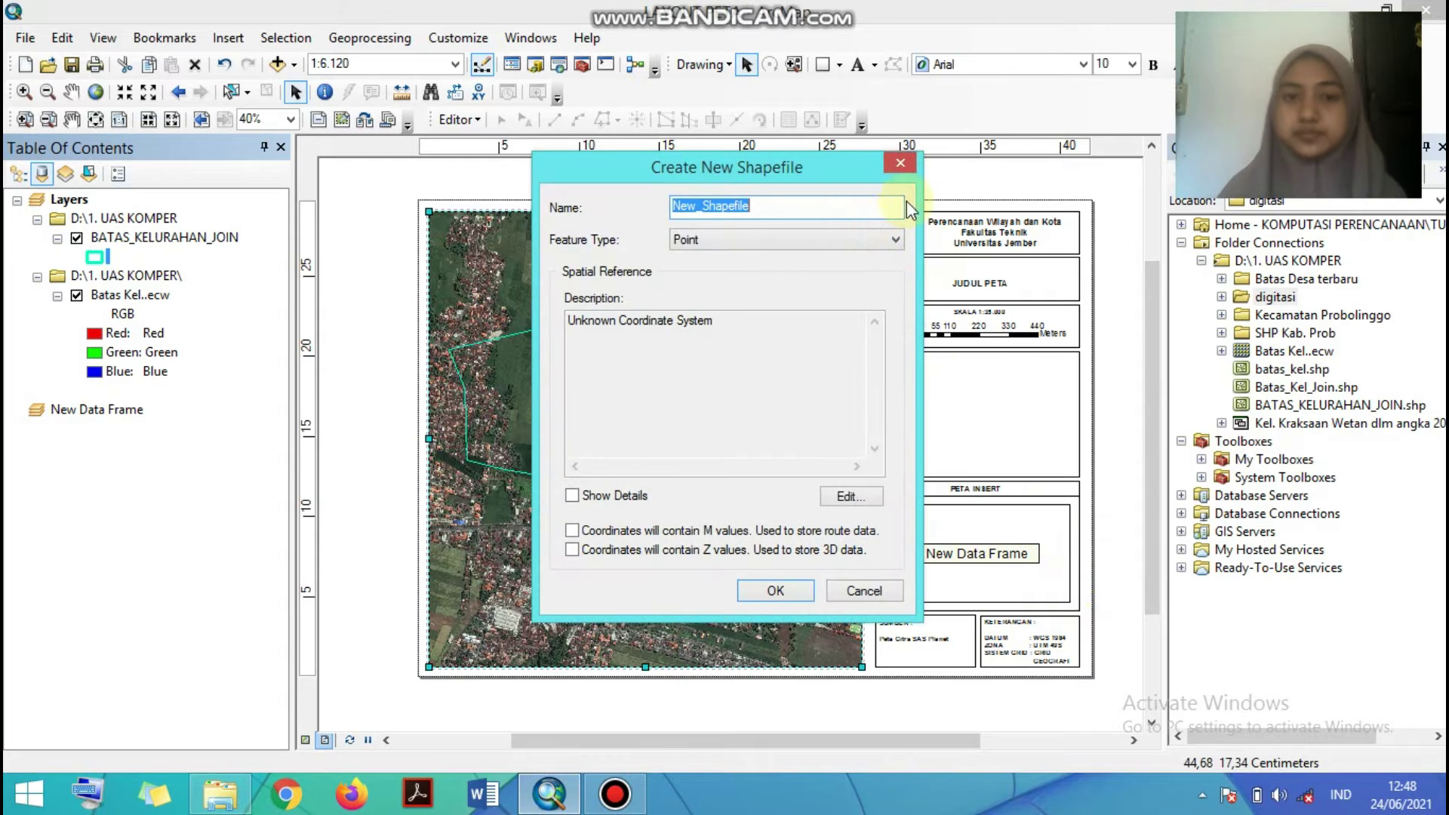
{"action": "left_click", "coordinate": [820, 243]}
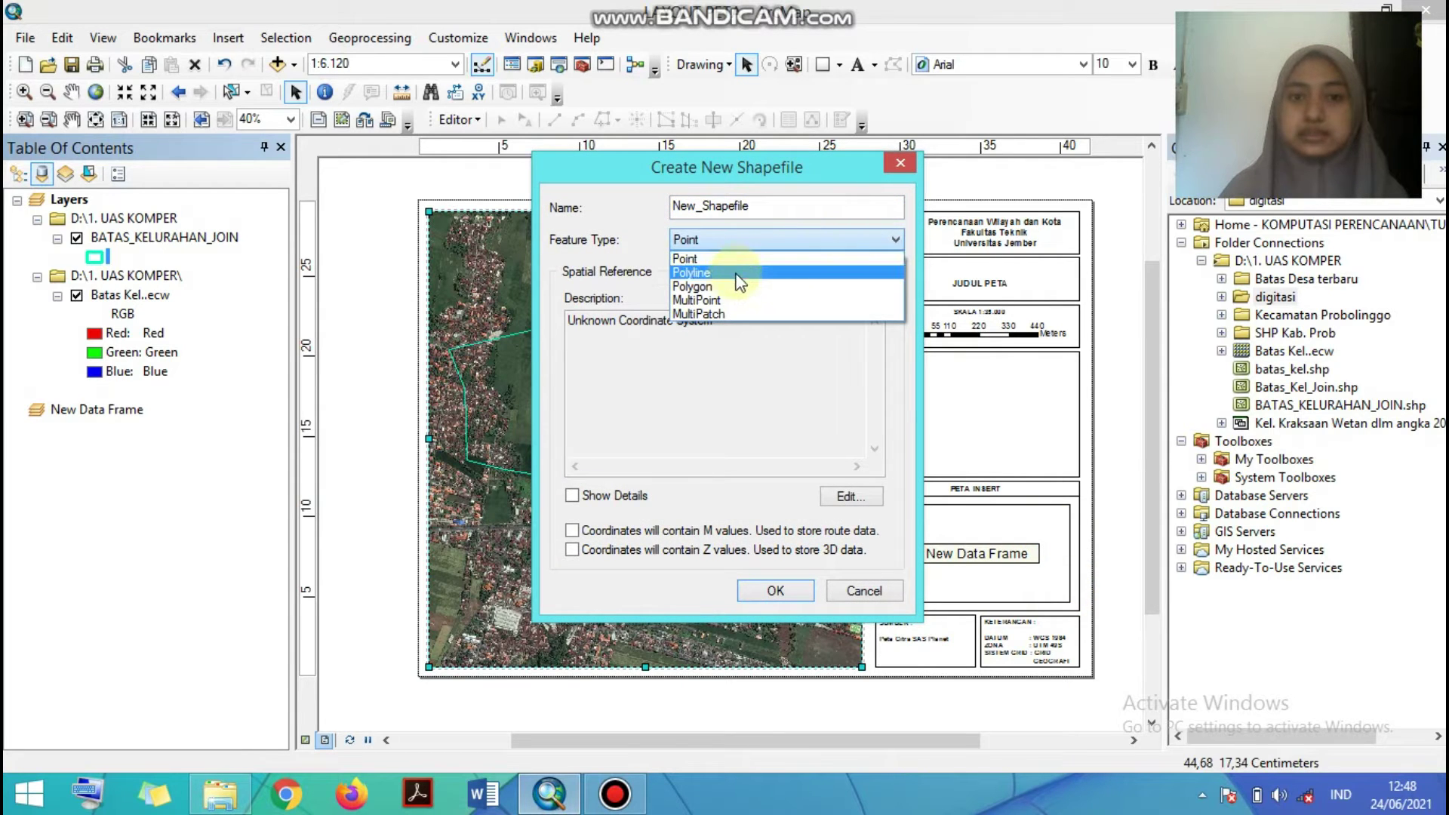
{"action": "left_click", "coordinate": [715, 288]}
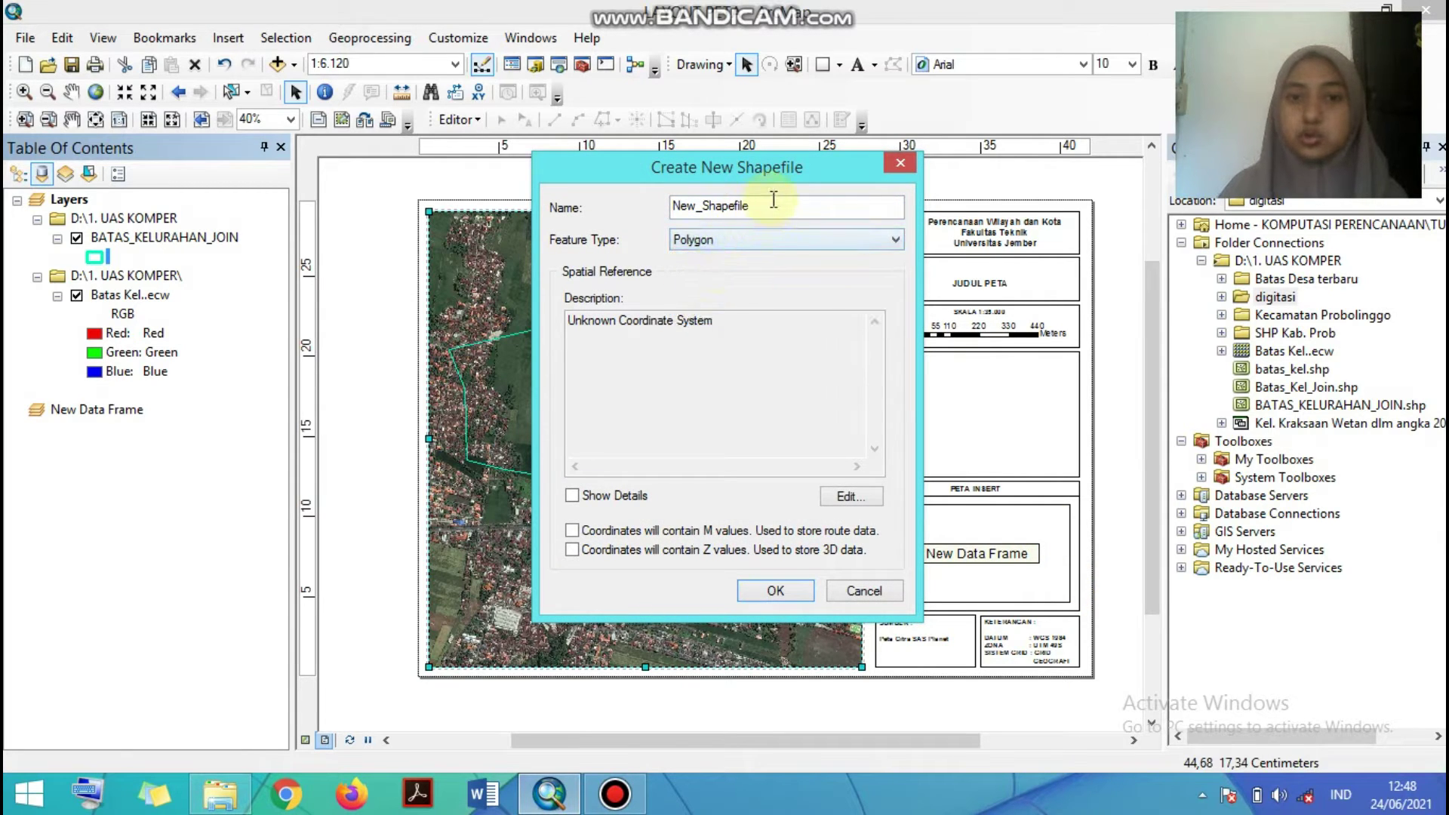
- Name the new shapefile Lahan Terbangun1
{"action": "left_click_drag", "start_coordinate": [776, 200], "coordinate": [652, 206]}
{"action": "key", "text": "BackSpace"}
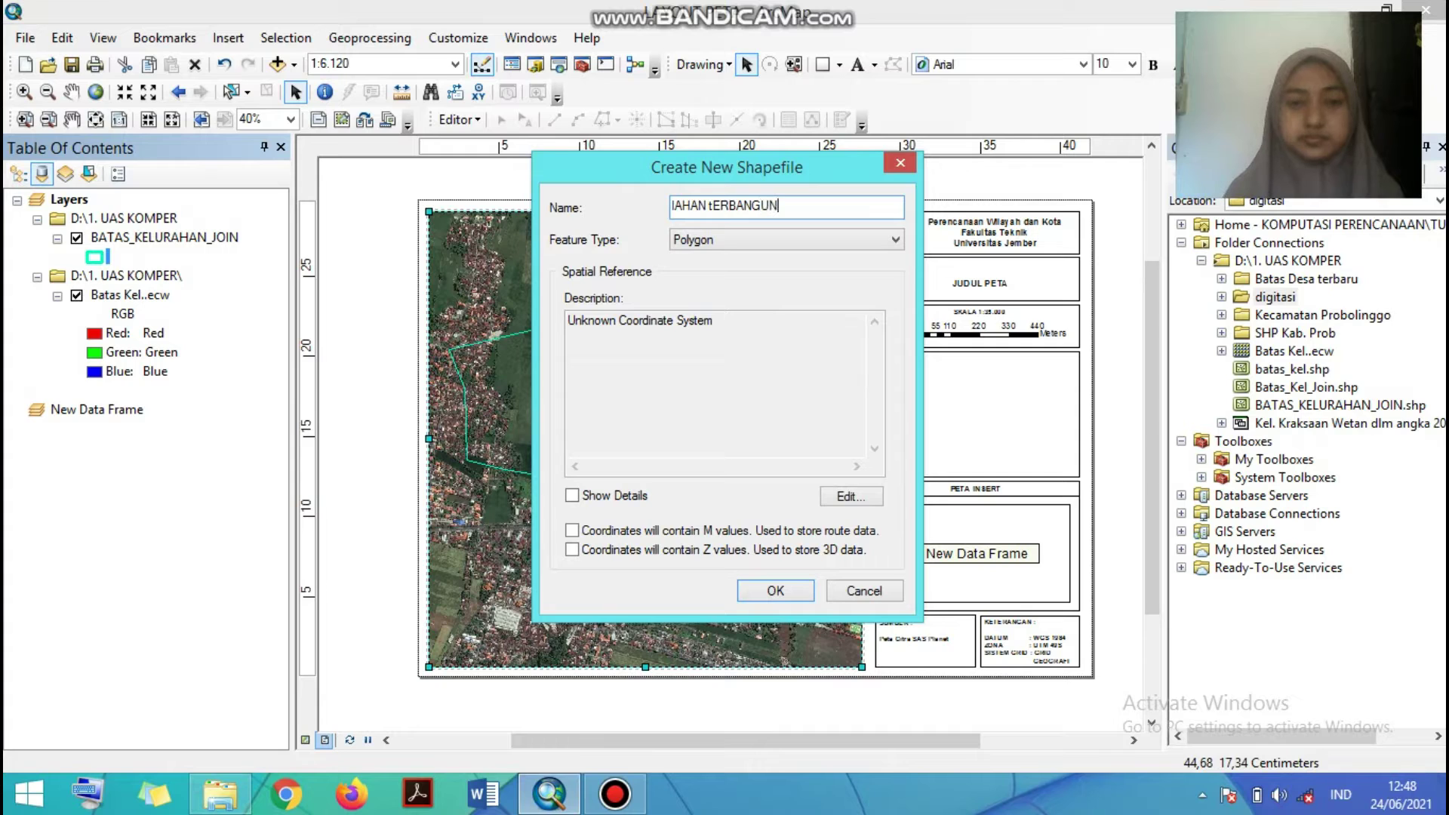
{"action": "key", "text": "BackSpace"}
{"action": "key", "text": "BackSpace"}
{"action": "key", "text": "BackSpace"}
{"action": "key", "text": "BackSpace"}
{"action": "key", "text": "BackSpace"}
{"action": "key", "text": "BackSpace"}
{"action": "key", "text": "BackSpace"}
{"action": "key", "text": "BackSpace"}
{"action": "key", "text": "BackSpace"}
{"action": "key", "text": "BackSpace"}
{"action": "key", "text": "BackSpace"}
{"action": "key", "text": "BackSpace"}
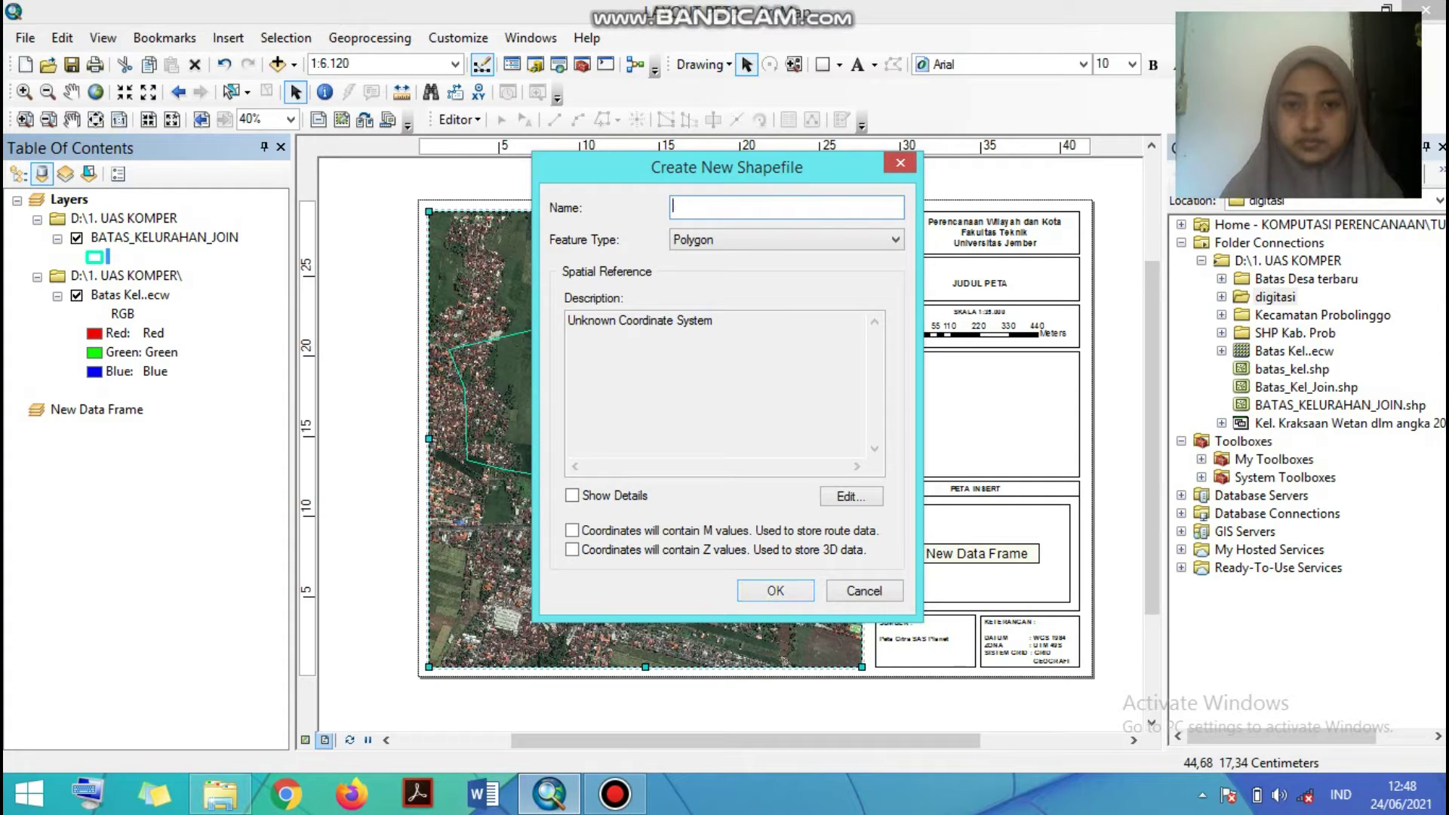
{"action": "type", "text": "Lahan Terbangun1"}
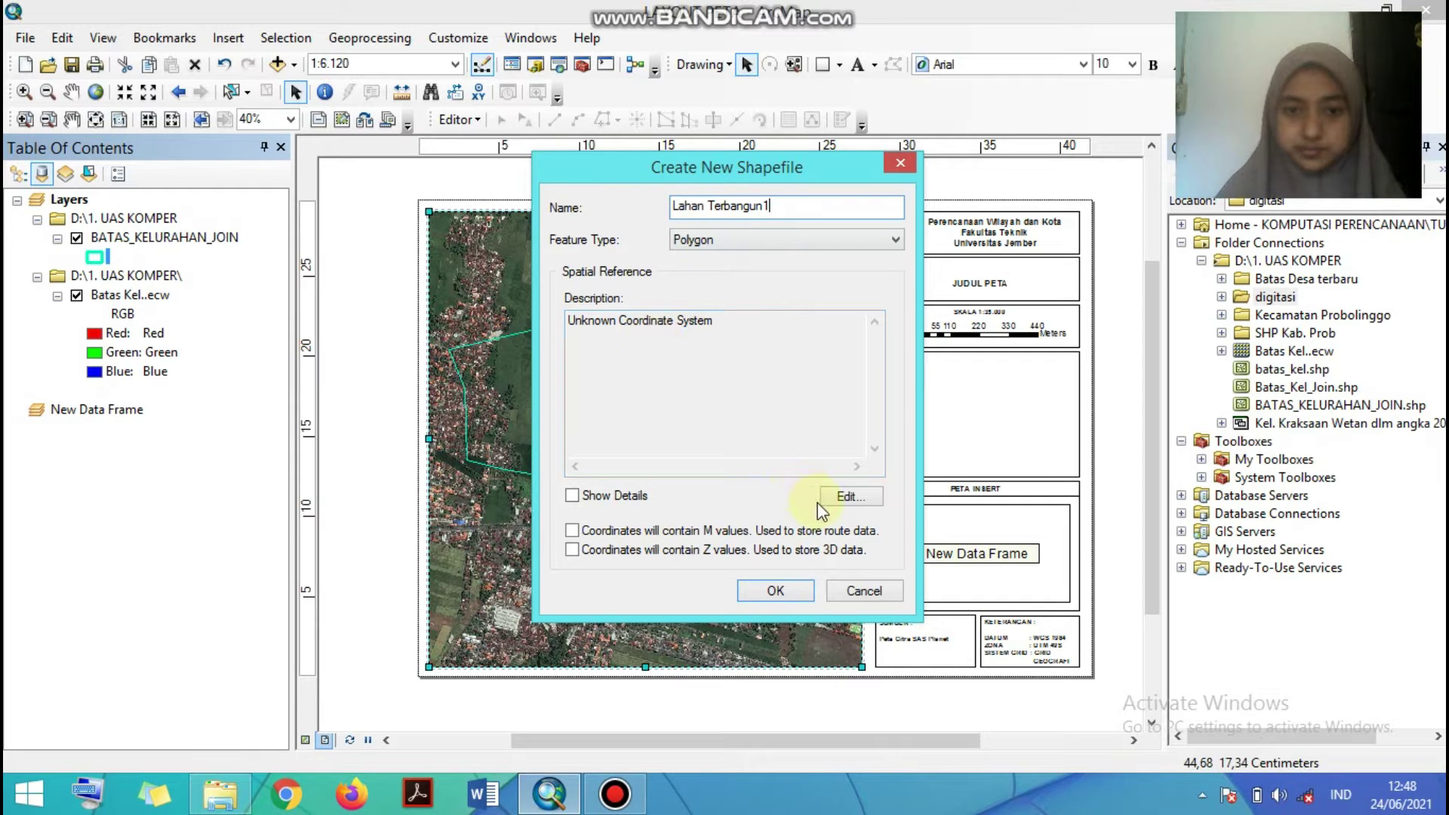
- Assign the WGS 1984 UTM Zone 49S coordinate system to the new shapefile and create it
{"action": "left_click", "coordinate": [865, 500]}
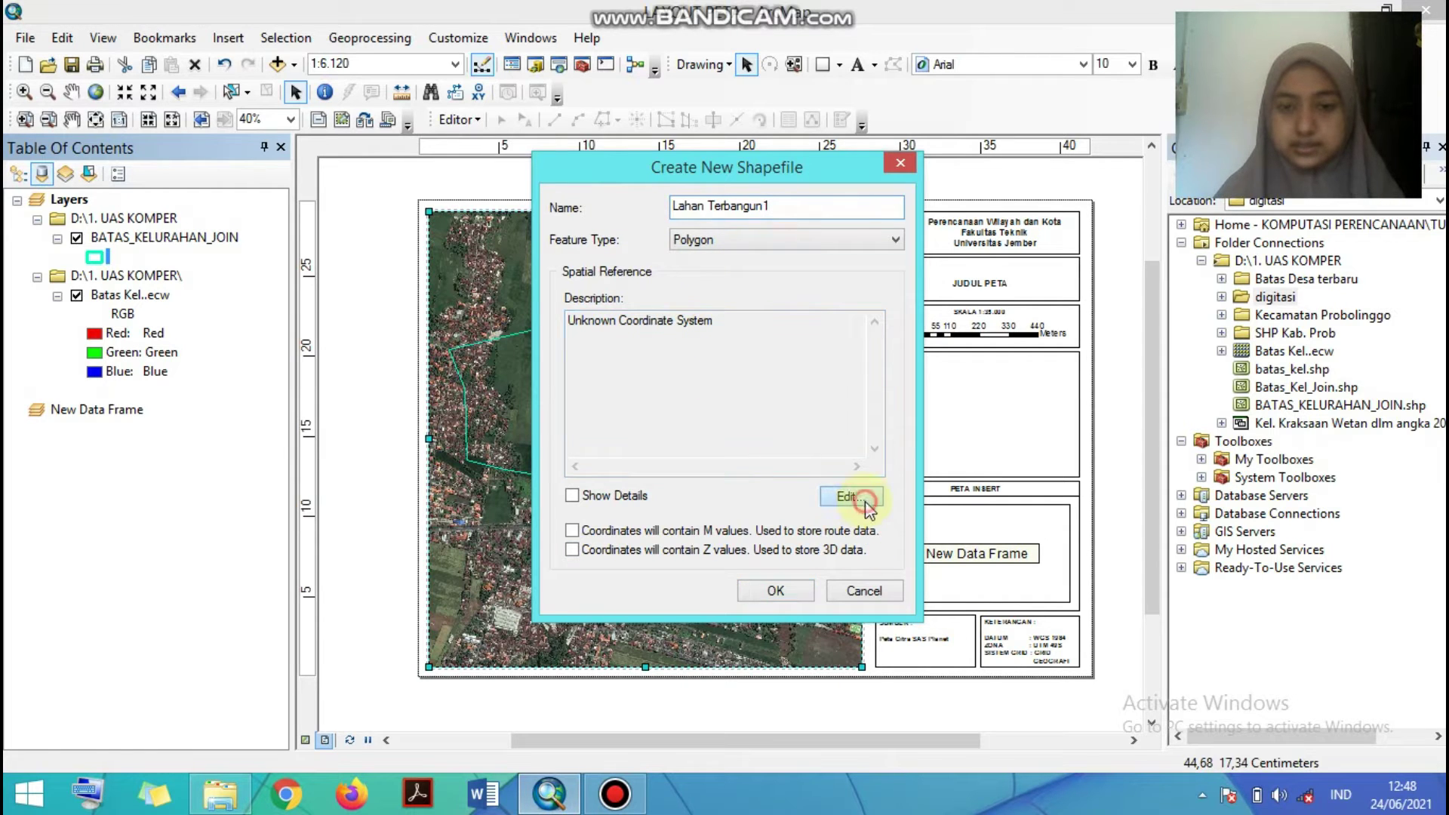
{"action": "left_click", "coordinate": [613, 232]}
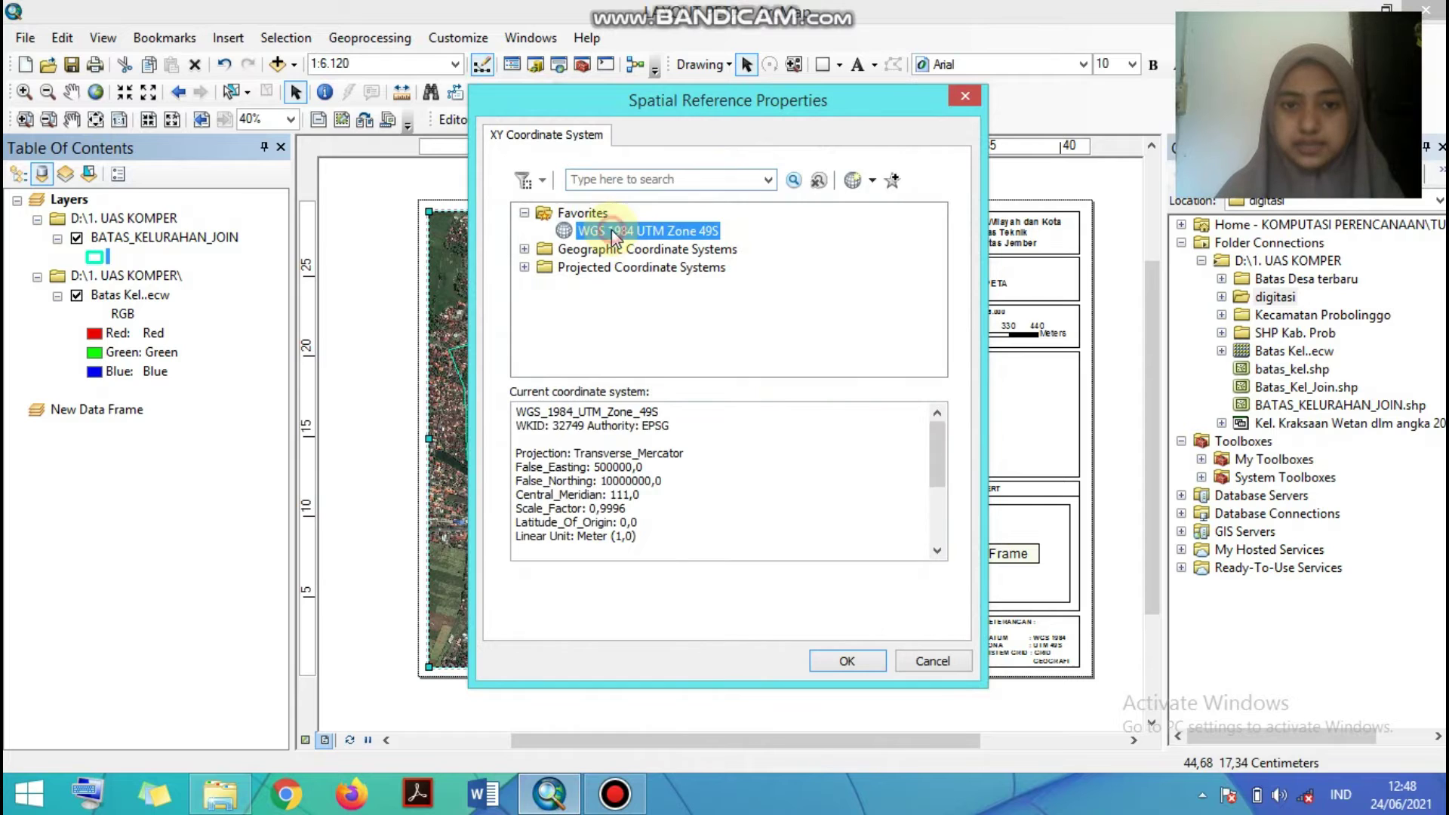
{"action": "left_click", "coordinate": [847, 662]}
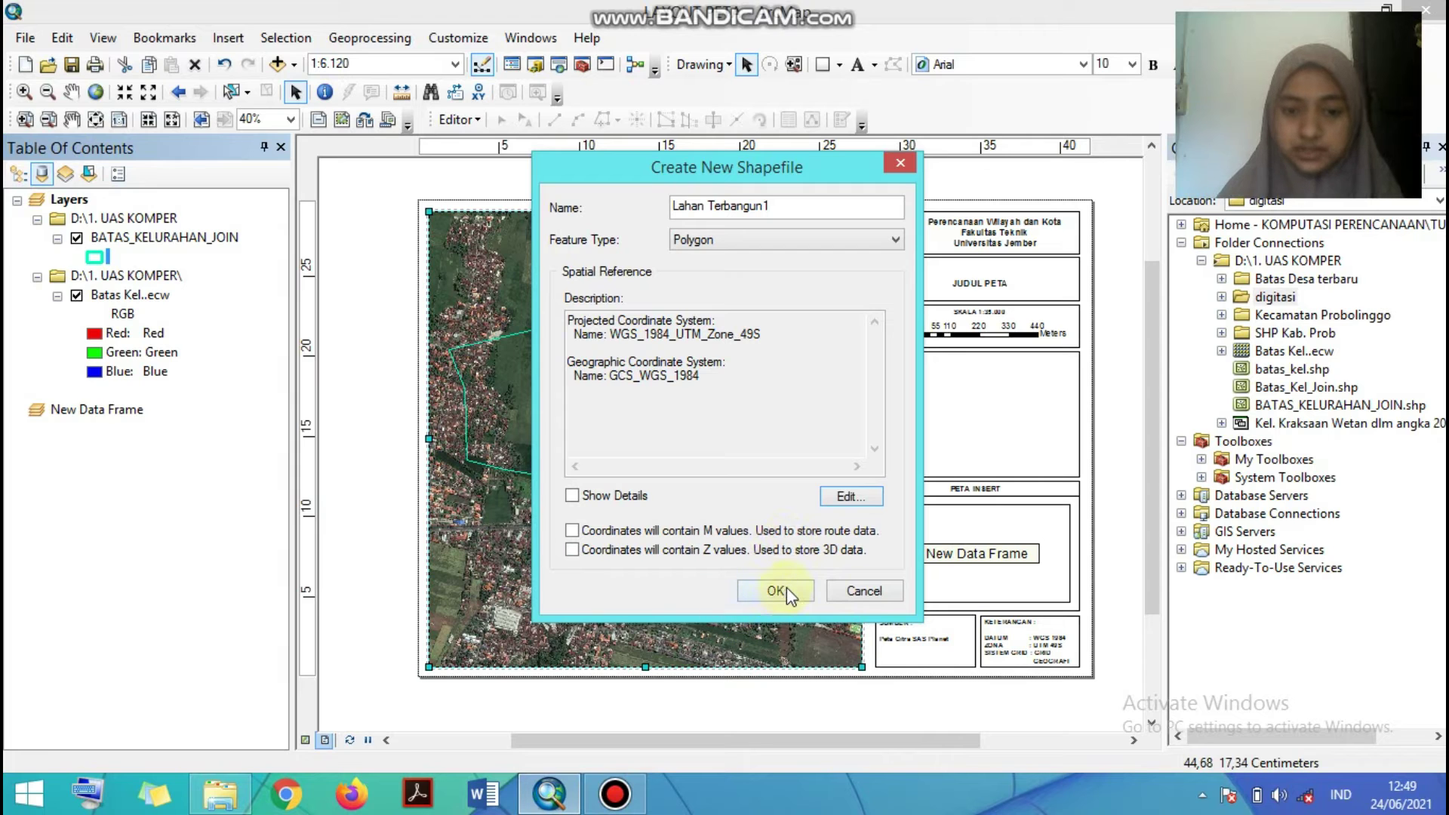
{"action": "left_click", "coordinate": [777, 591]}
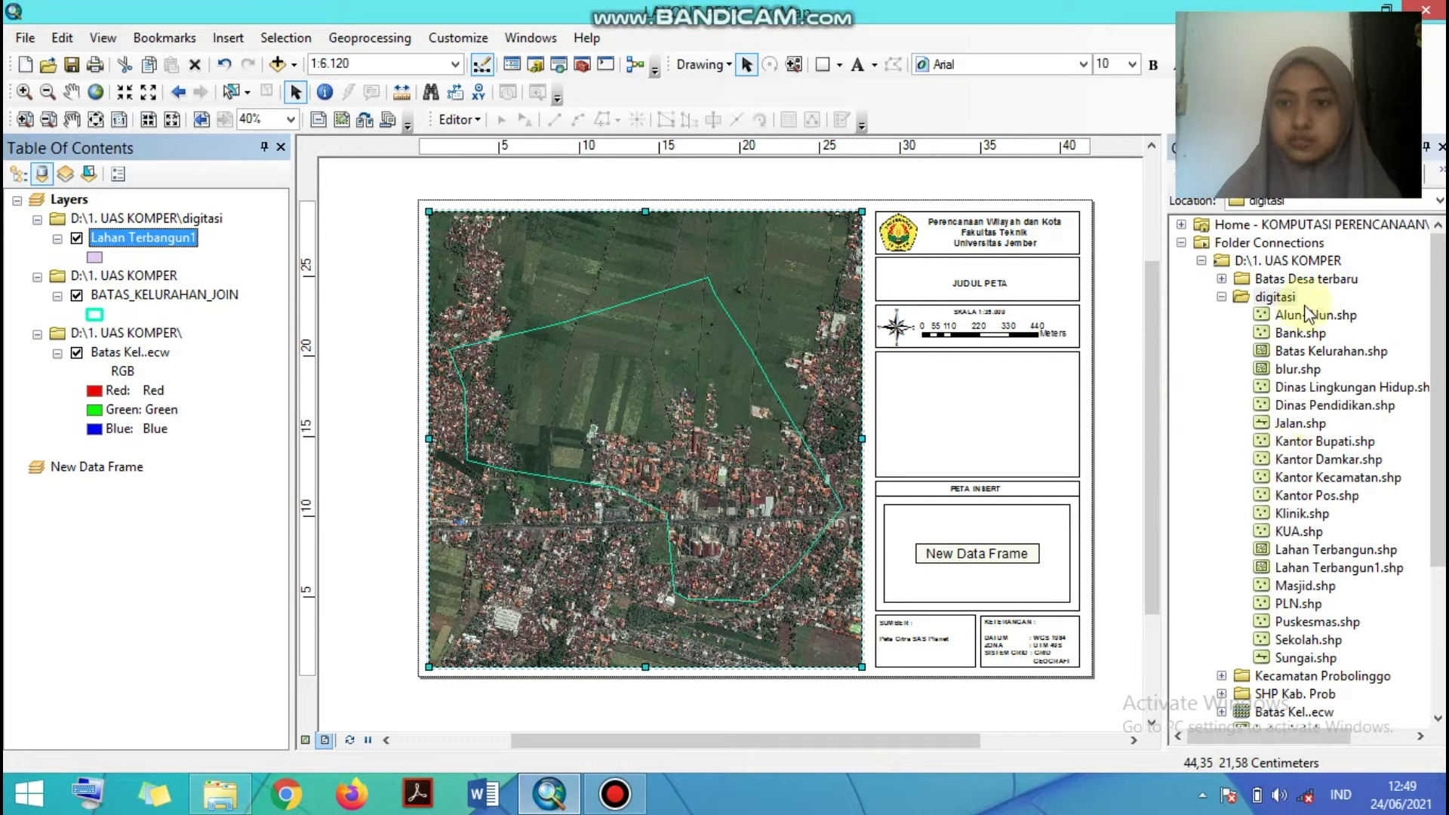
{"action": "left_click", "coordinate": [1222, 297]}
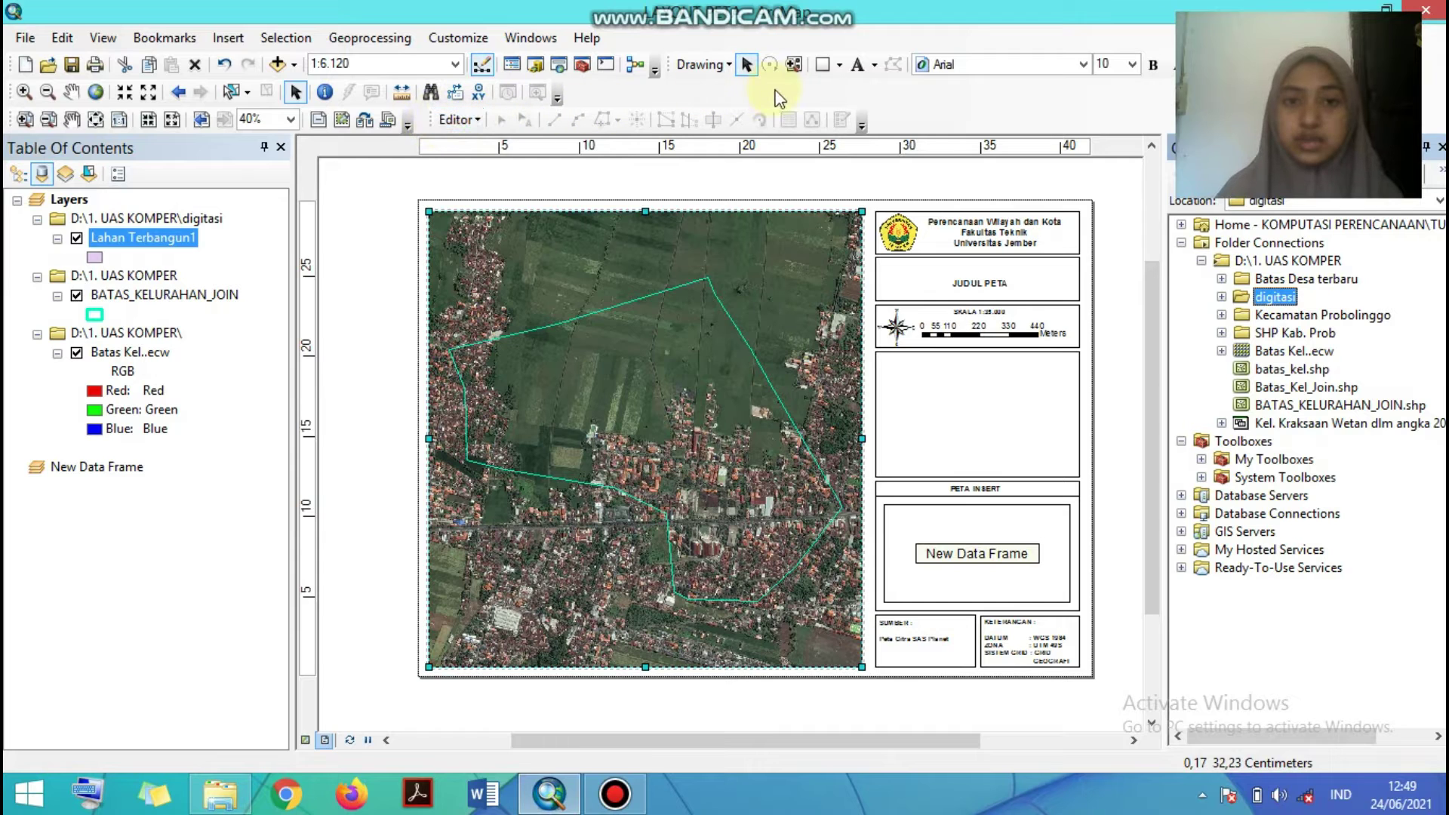
- Start an edit session on the Lahan Terbangun1 layer
{"action": "left_click", "coordinate": [462, 121]}
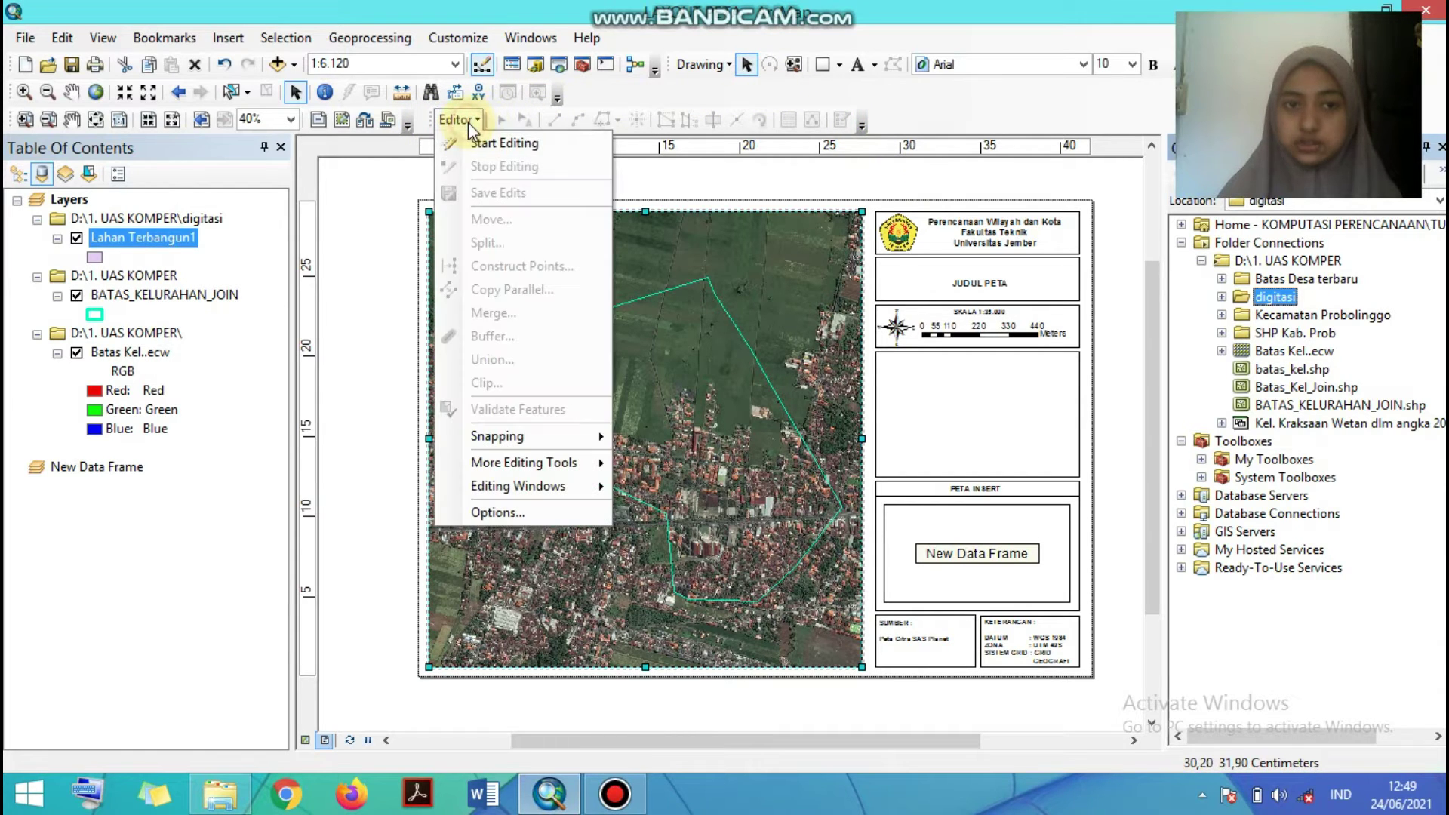
{"action": "left_click", "coordinate": [504, 147]}
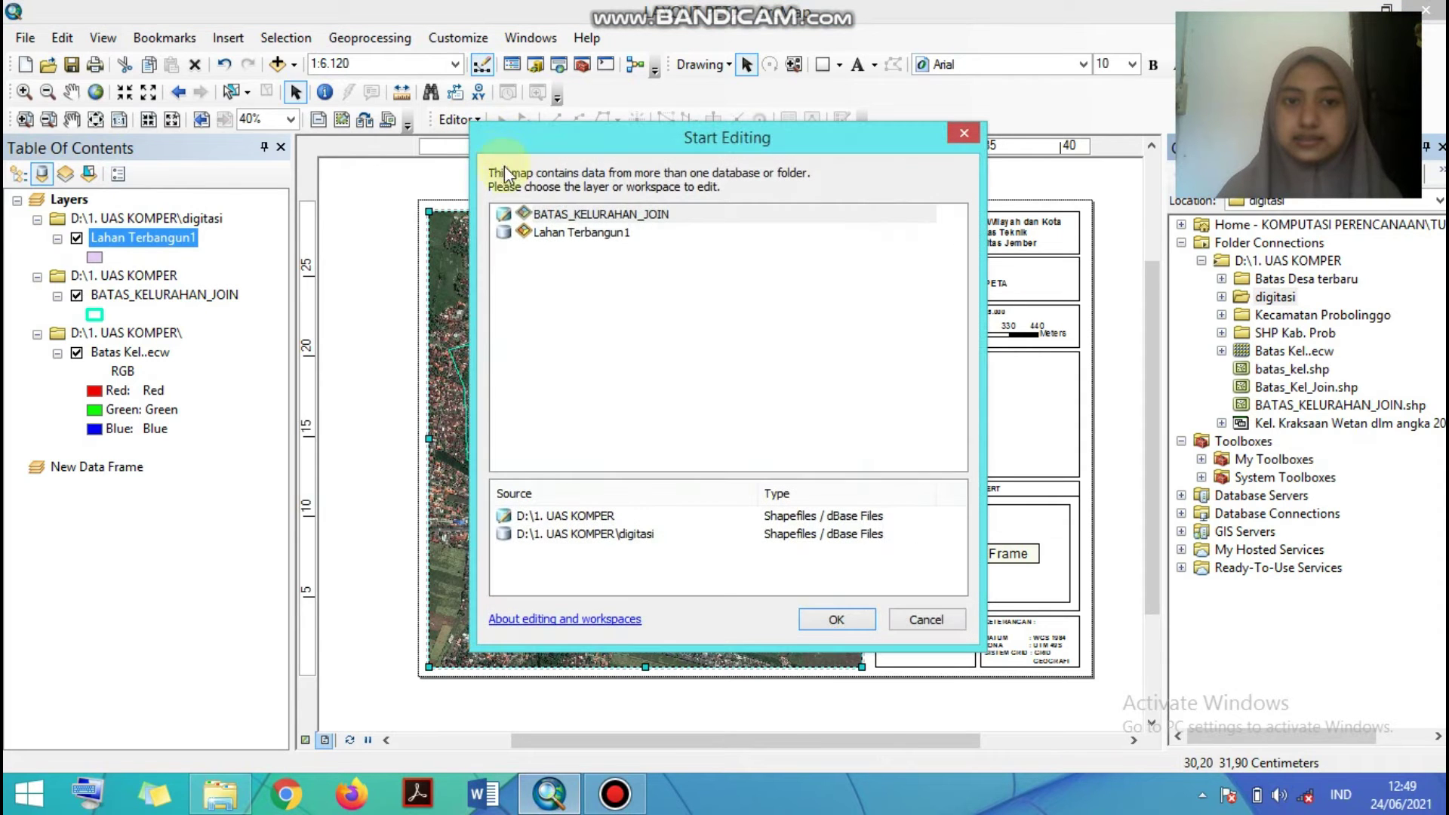
{"action": "left_click", "coordinate": [550, 234]}
{"action": "left_click", "coordinate": [828, 619]}
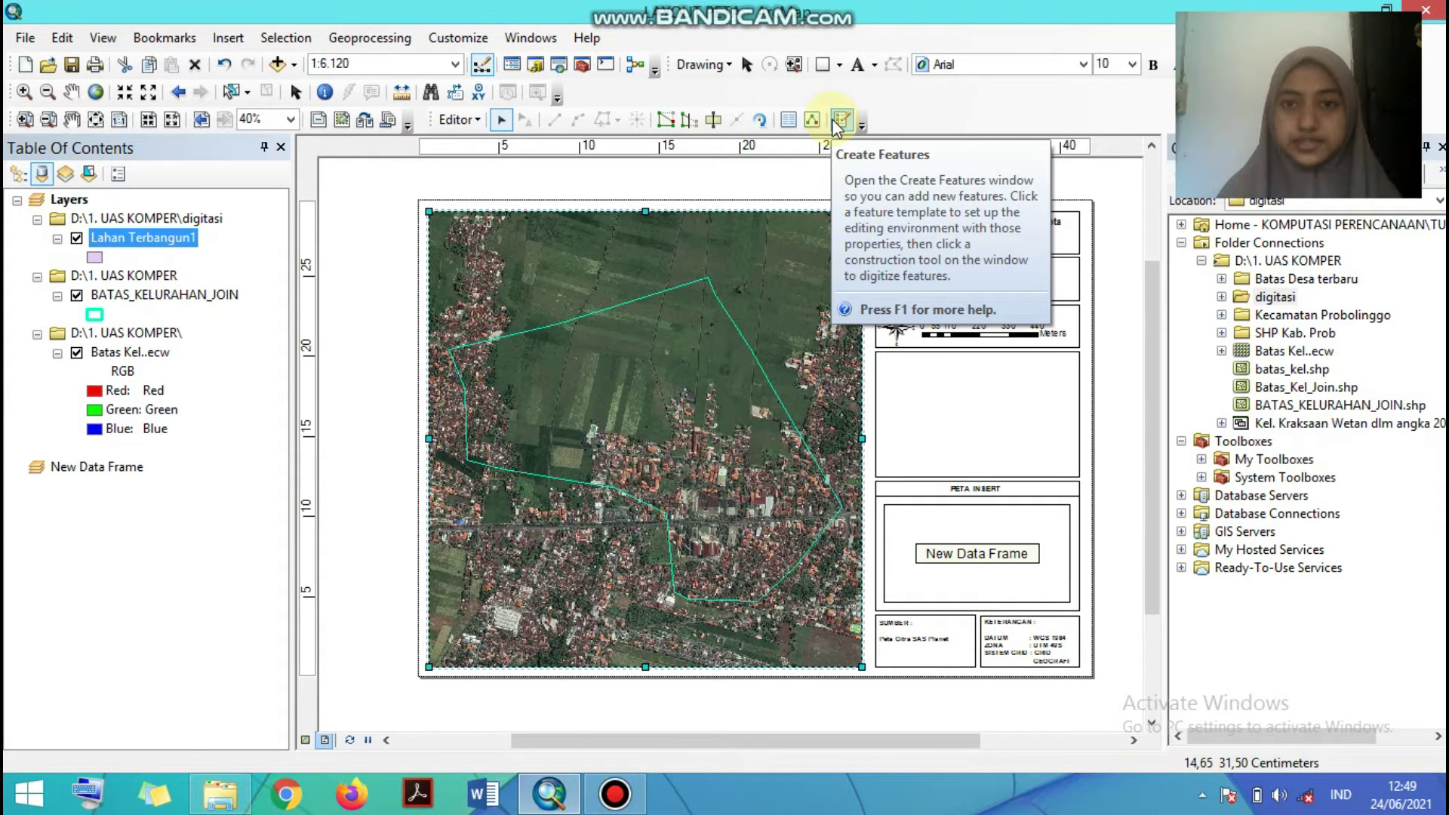
{"action": "left_click", "coordinate": [478, 120]}
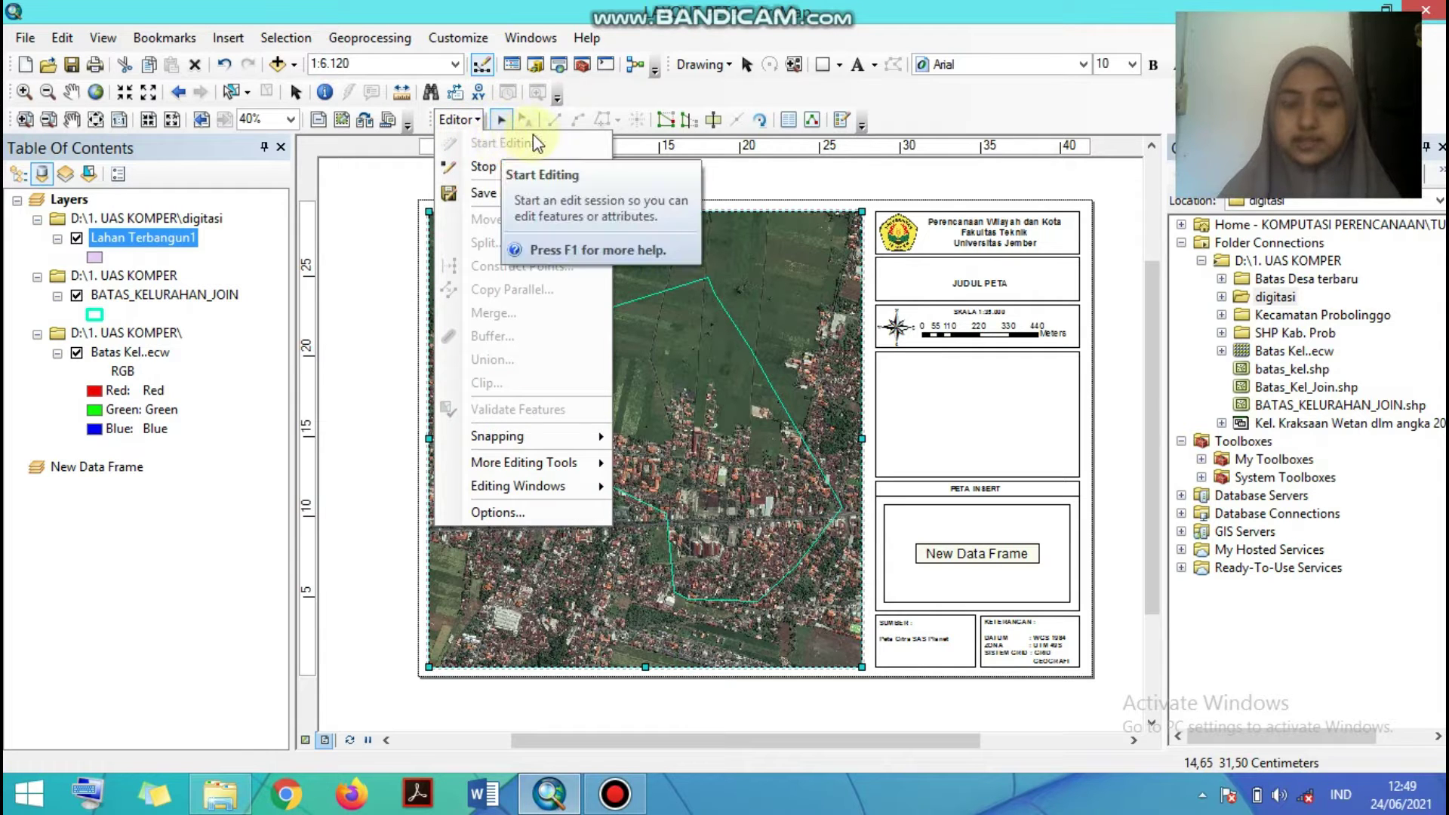
{"action": "left_click", "coordinate": [465, 123]}
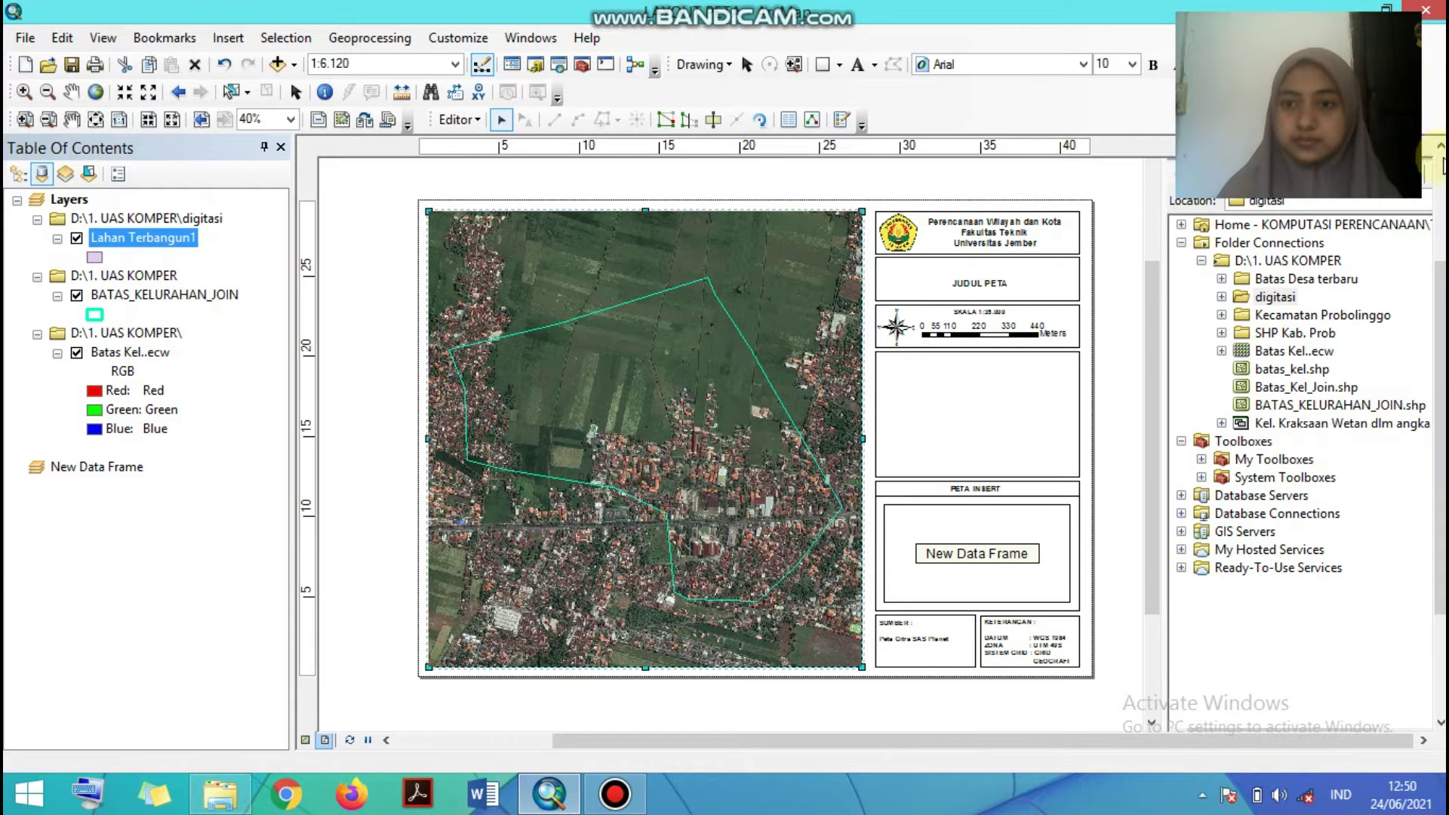
- Set up feature creation with the Lahan Terbangun1 template and the Polygon construction tool
{"action": "left_click", "coordinate": [1441, 148]}
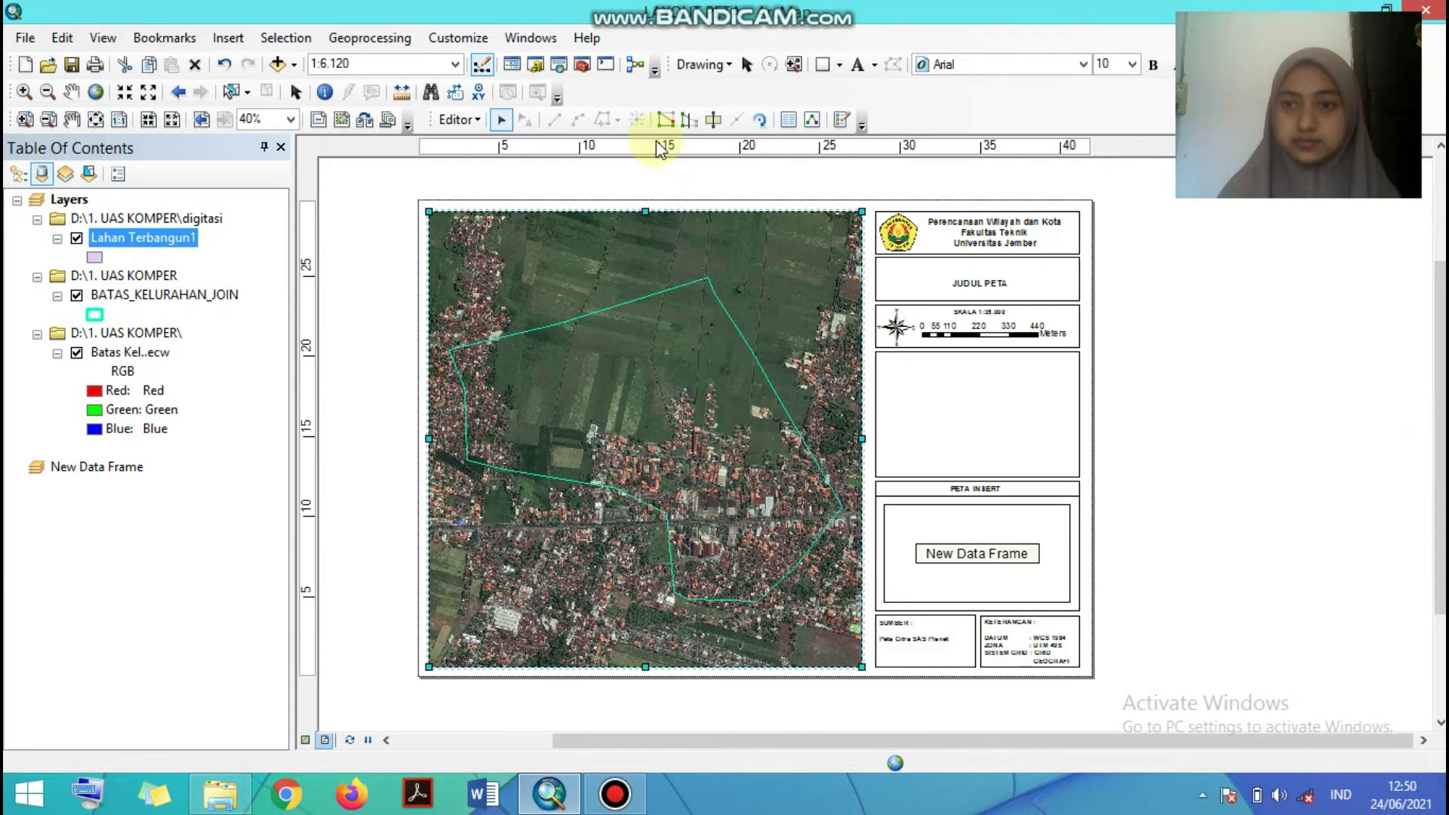
{"action": "left_click", "coordinate": [843, 120]}
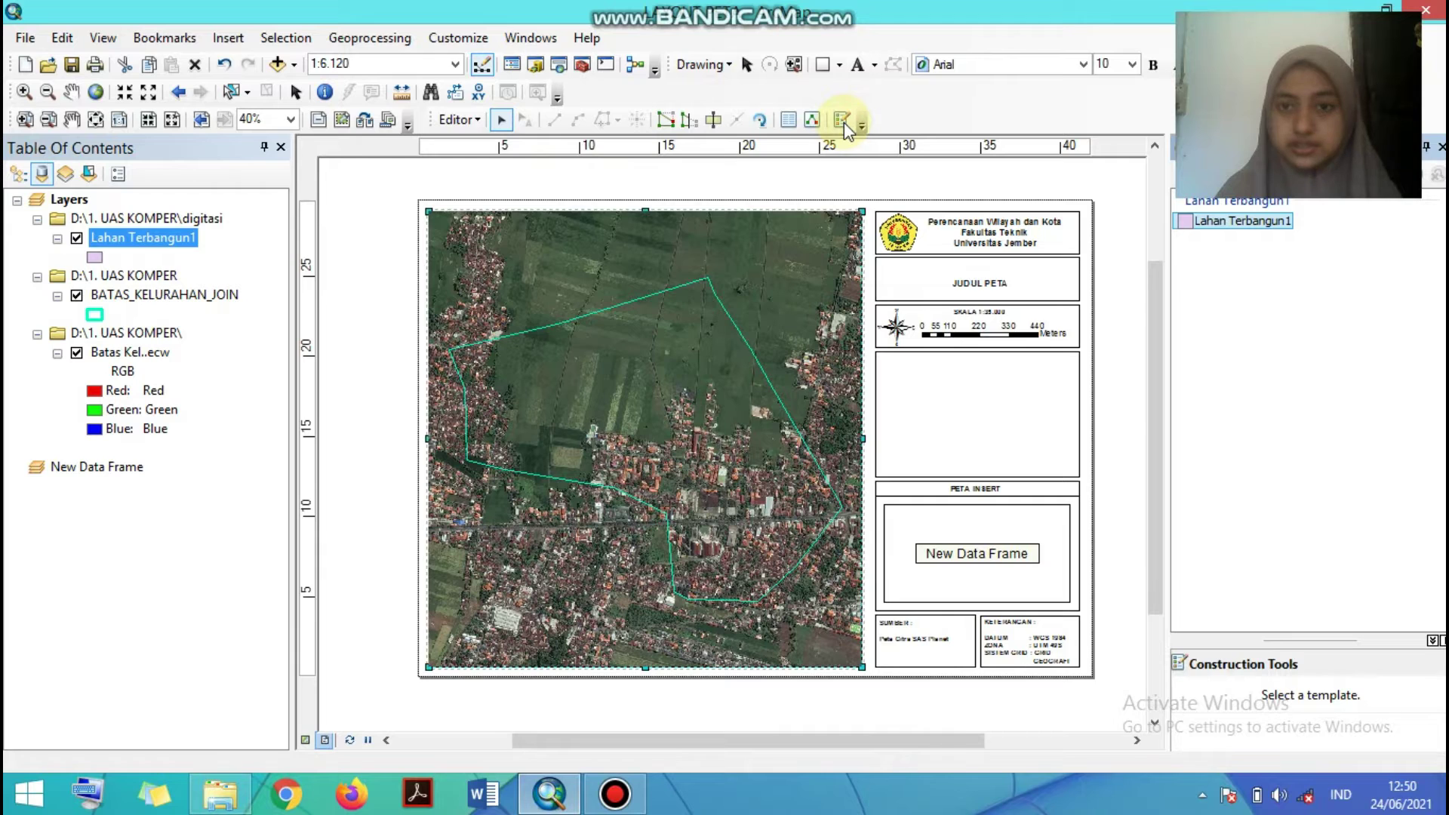
{"action": "left_click", "coordinate": [1265, 223]}
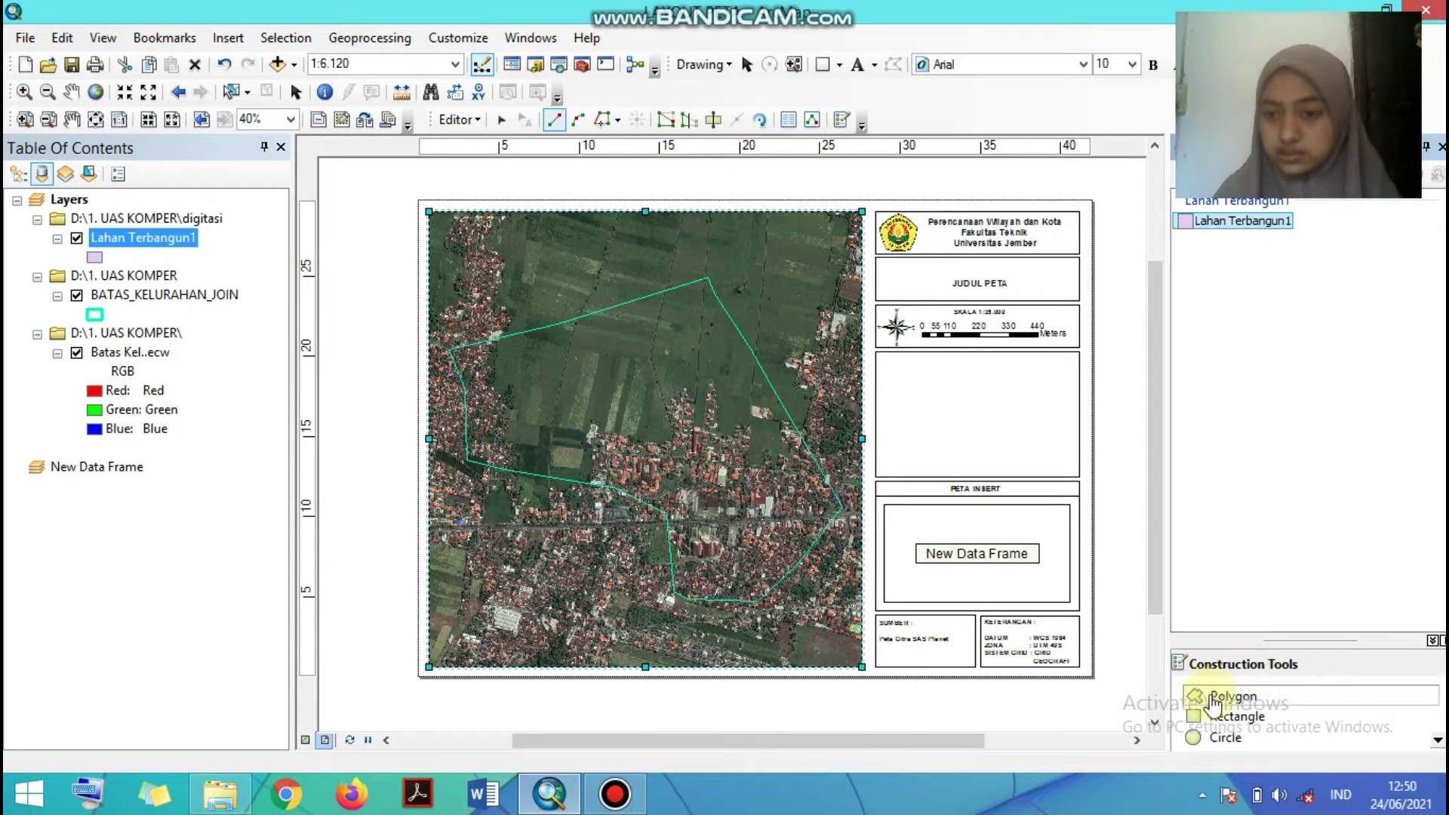
{"action": "left_click", "coordinate": [1202, 698]}
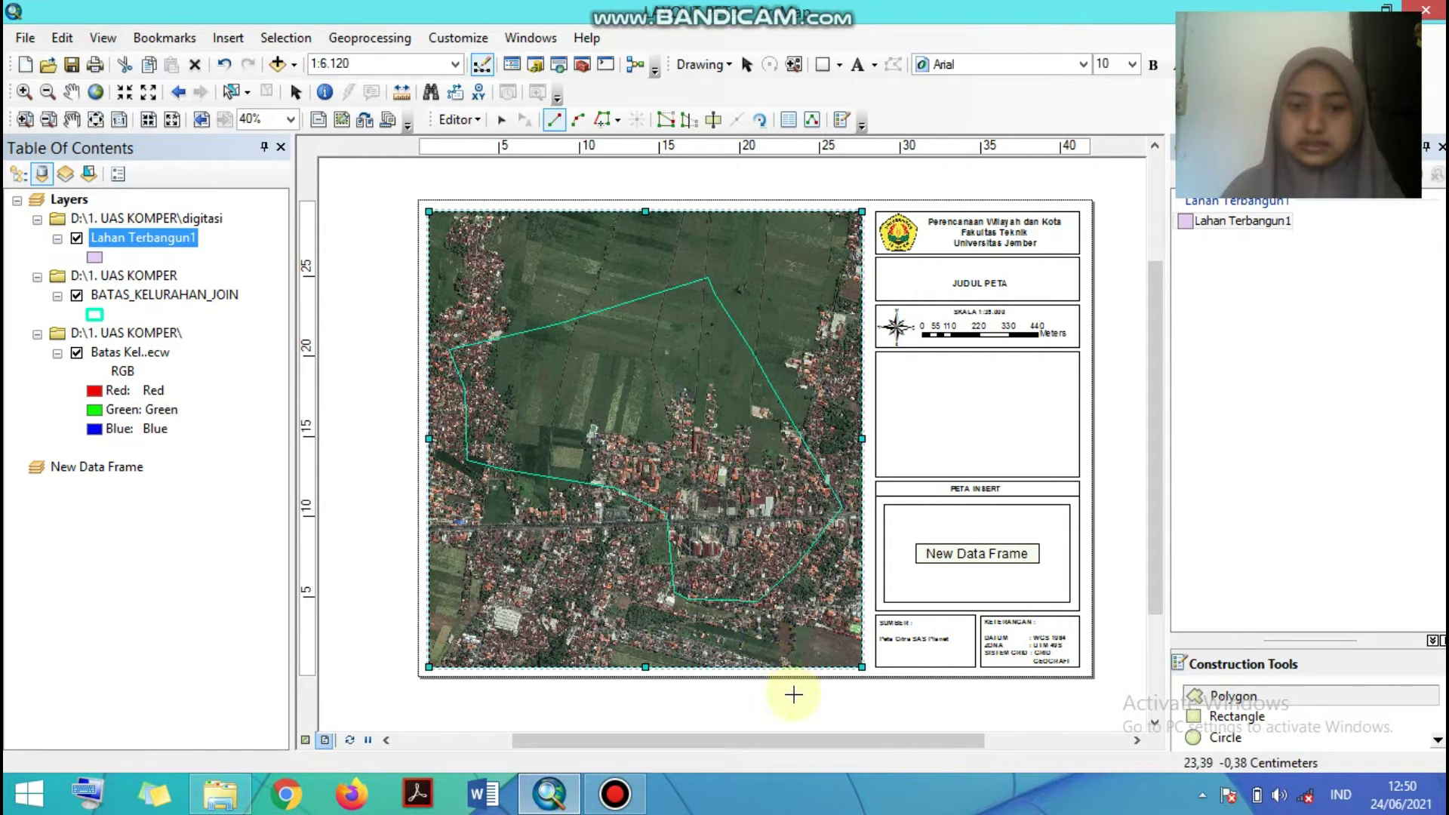
- Digitize the outline of the large grey-roofed building north of the main road as a Lahan Terbangun1 polygon and finish the sketch
{"action": "scroll", "coordinate": [803, 556], "scroll_direction": "up", "scroll_amount": 2}
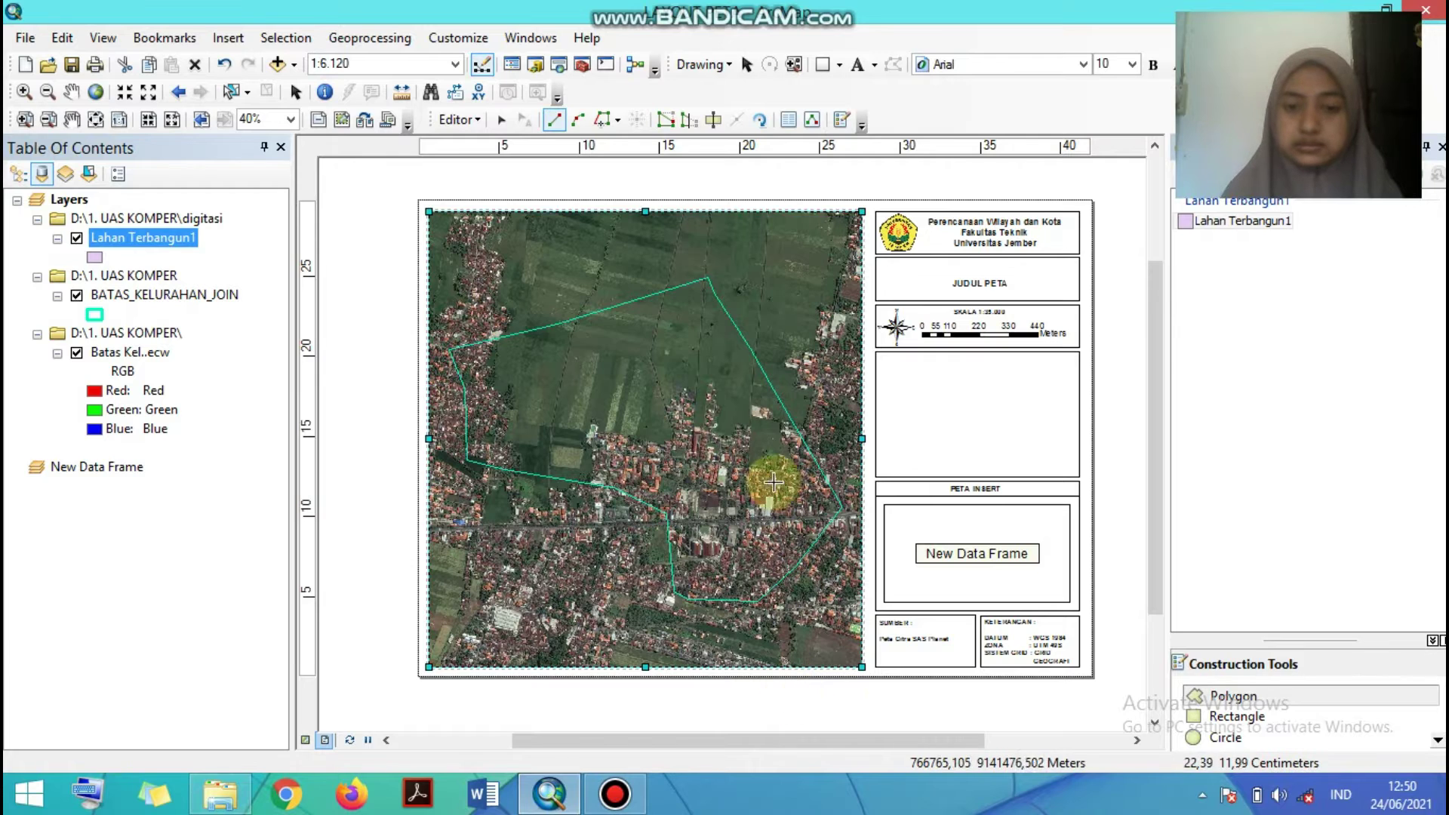
{"action": "scroll", "coordinate": [763, 485], "scroll_direction": "down", "scroll_amount": 2}
{"action": "scroll", "coordinate": [761, 493], "scroll_direction": "up", "scroll_amount": 6}
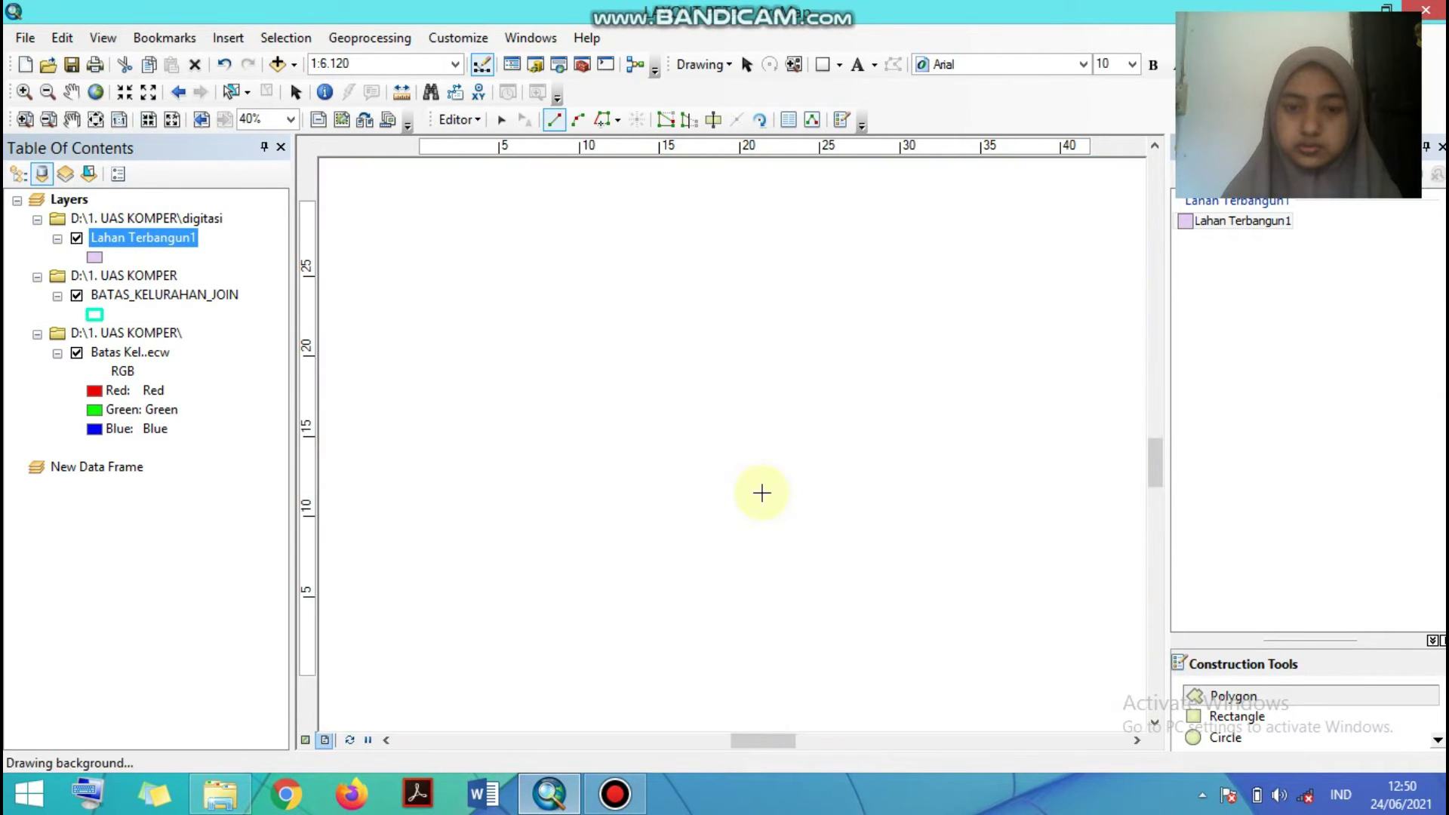
{"action": "scroll", "coordinate": [762, 493], "scroll_direction": "up", "scroll_amount": 1}
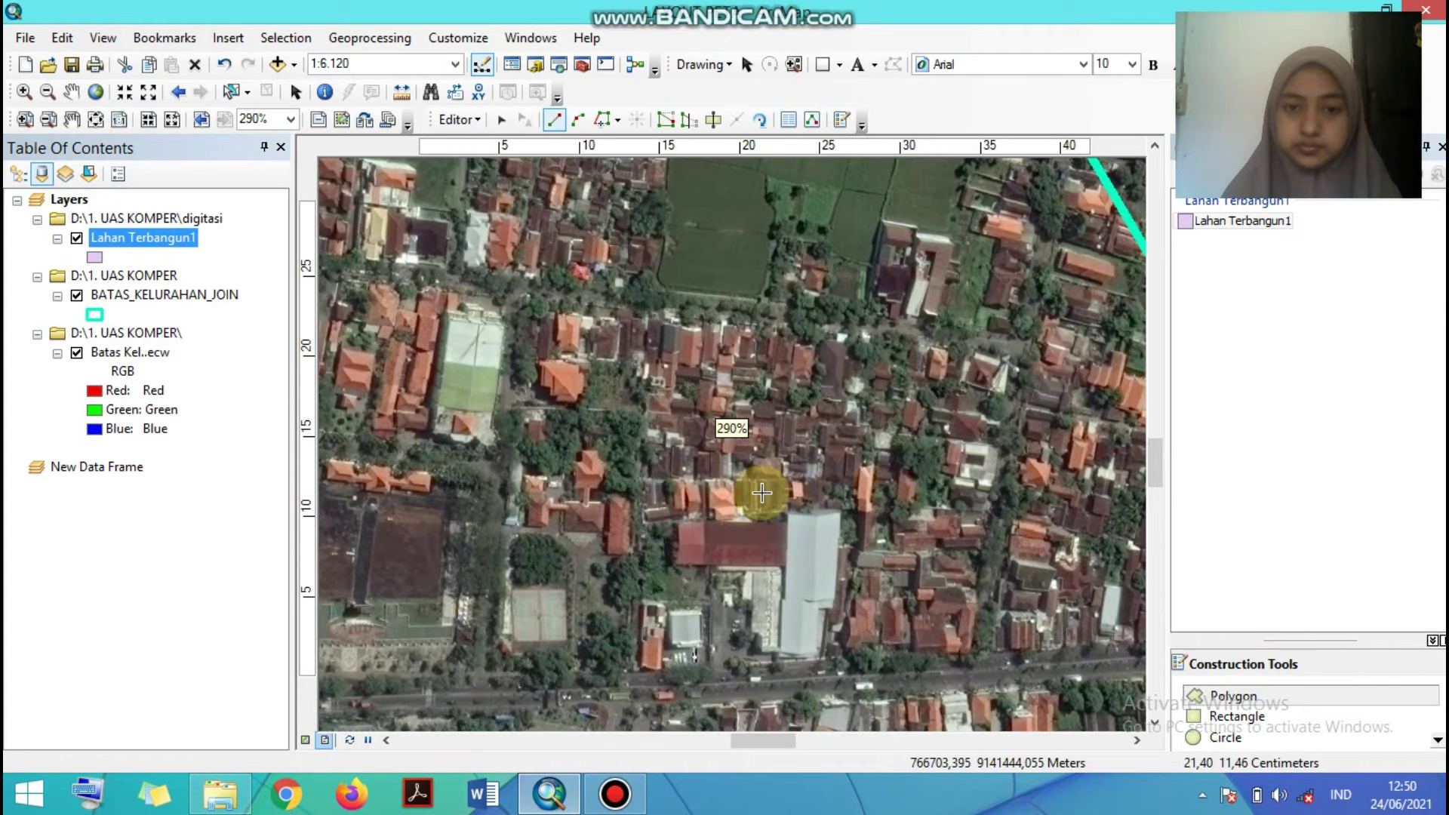
{"action": "scroll", "coordinate": [762, 493], "scroll_direction": "up", "scroll_amount": 1}
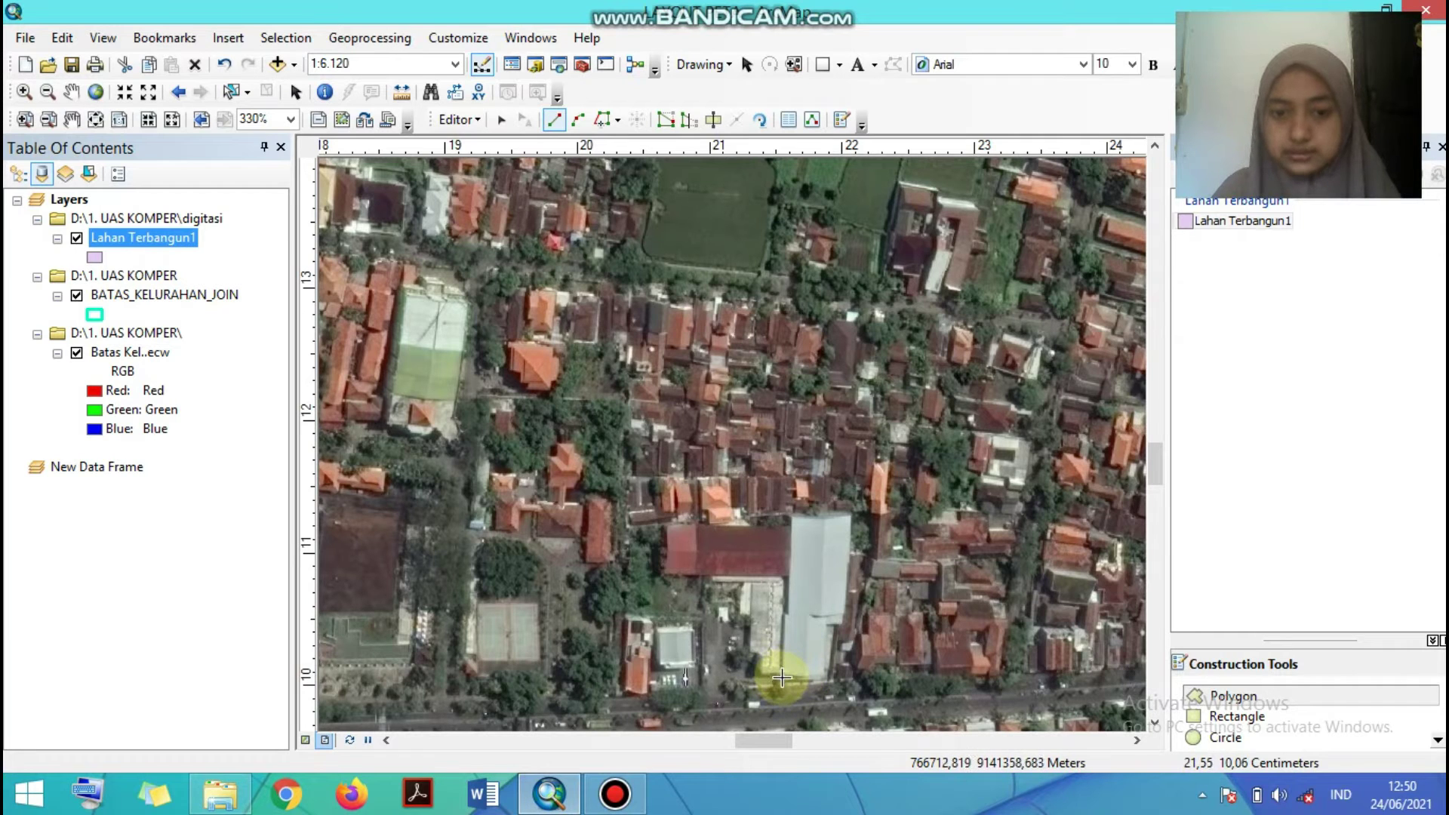
{"action": "left_click", "coordinate": [781, 677]}
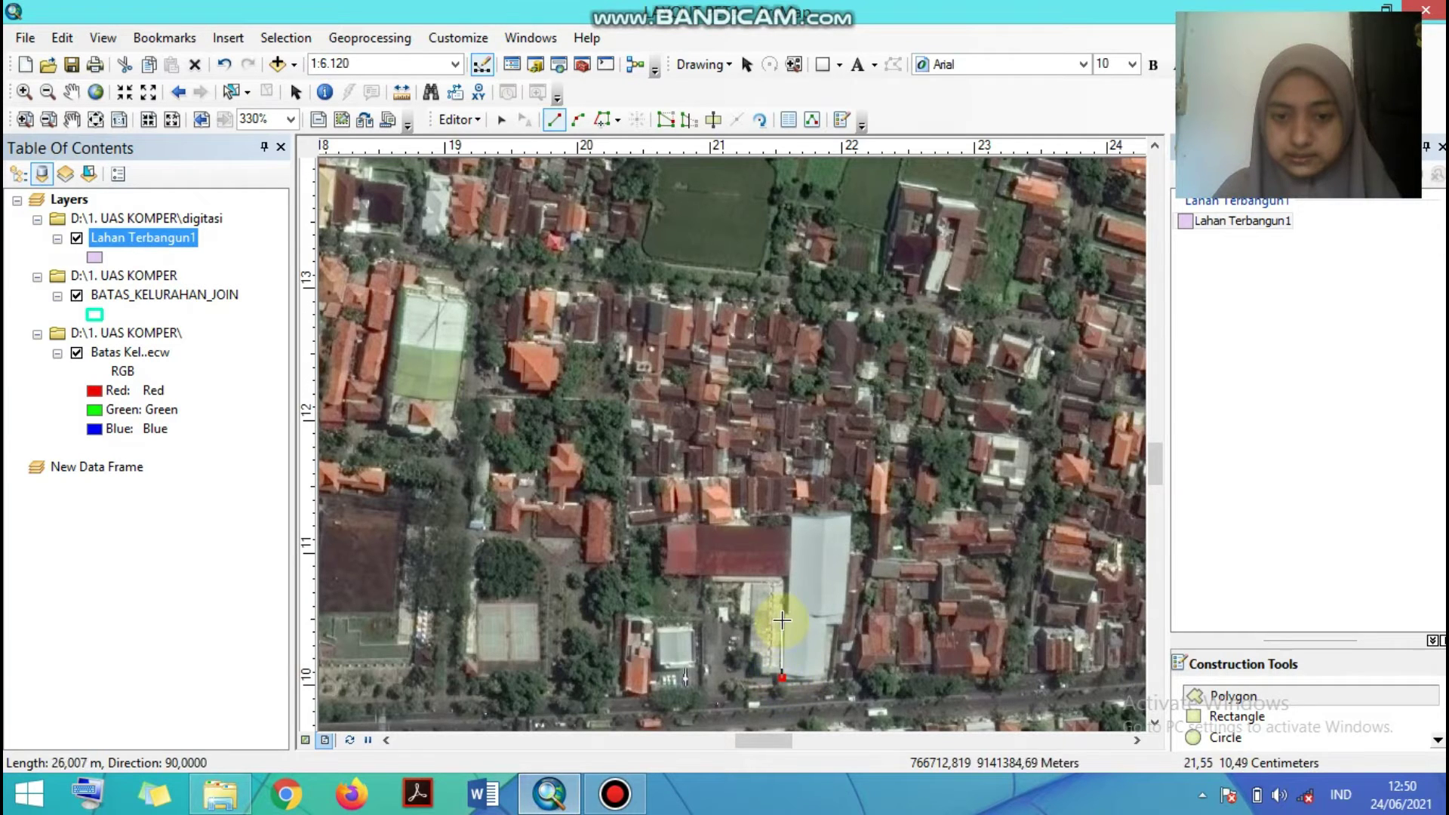
{"action": "left_click", "coordinate": [783, 614]}
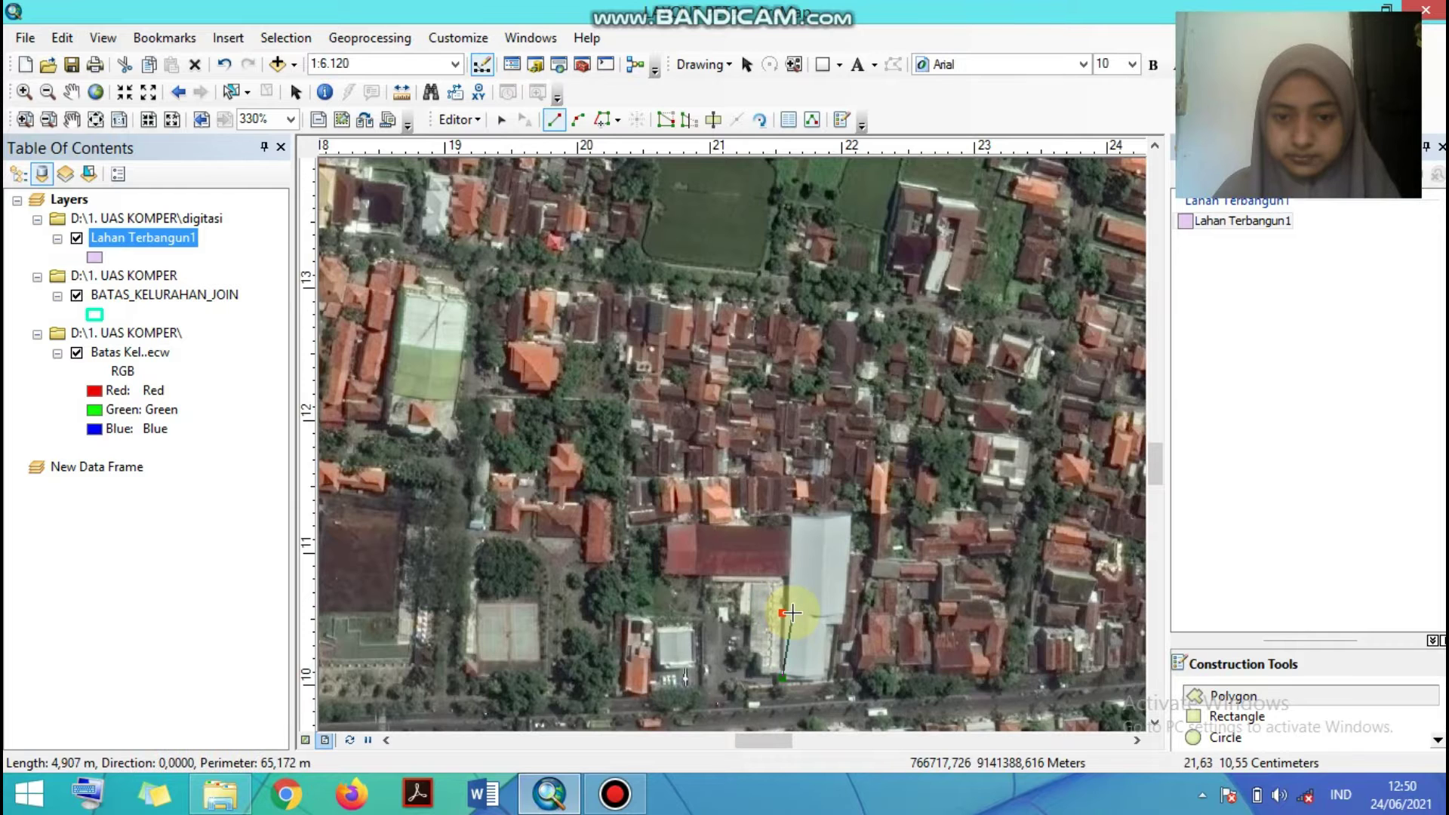
{"action": "left_click", "coordinate": [789, 613]}
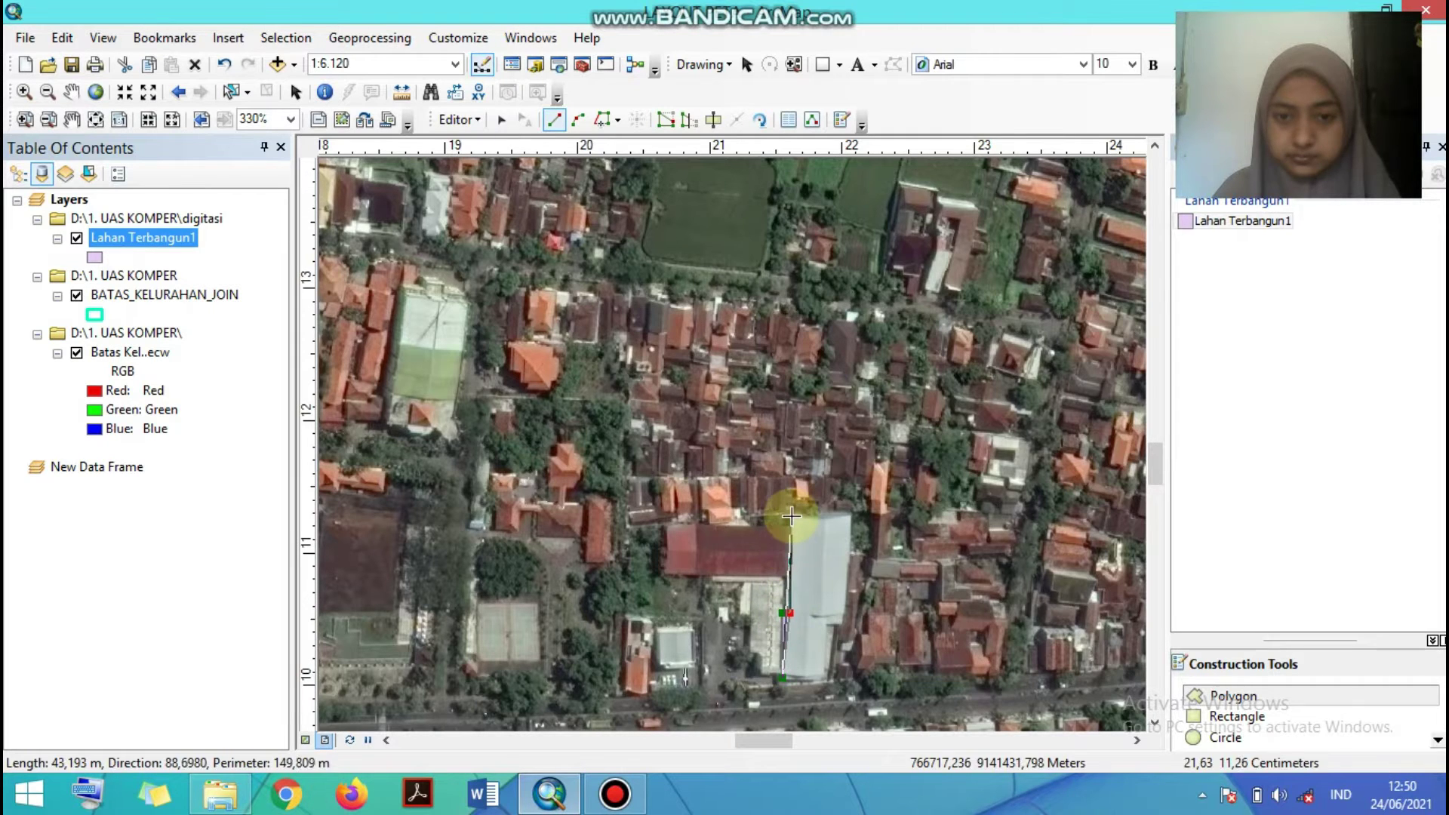
{"action": "left_click", "coordinate": [791, 515]}
{"action": "left_click", "coordinate": [822, 517]}
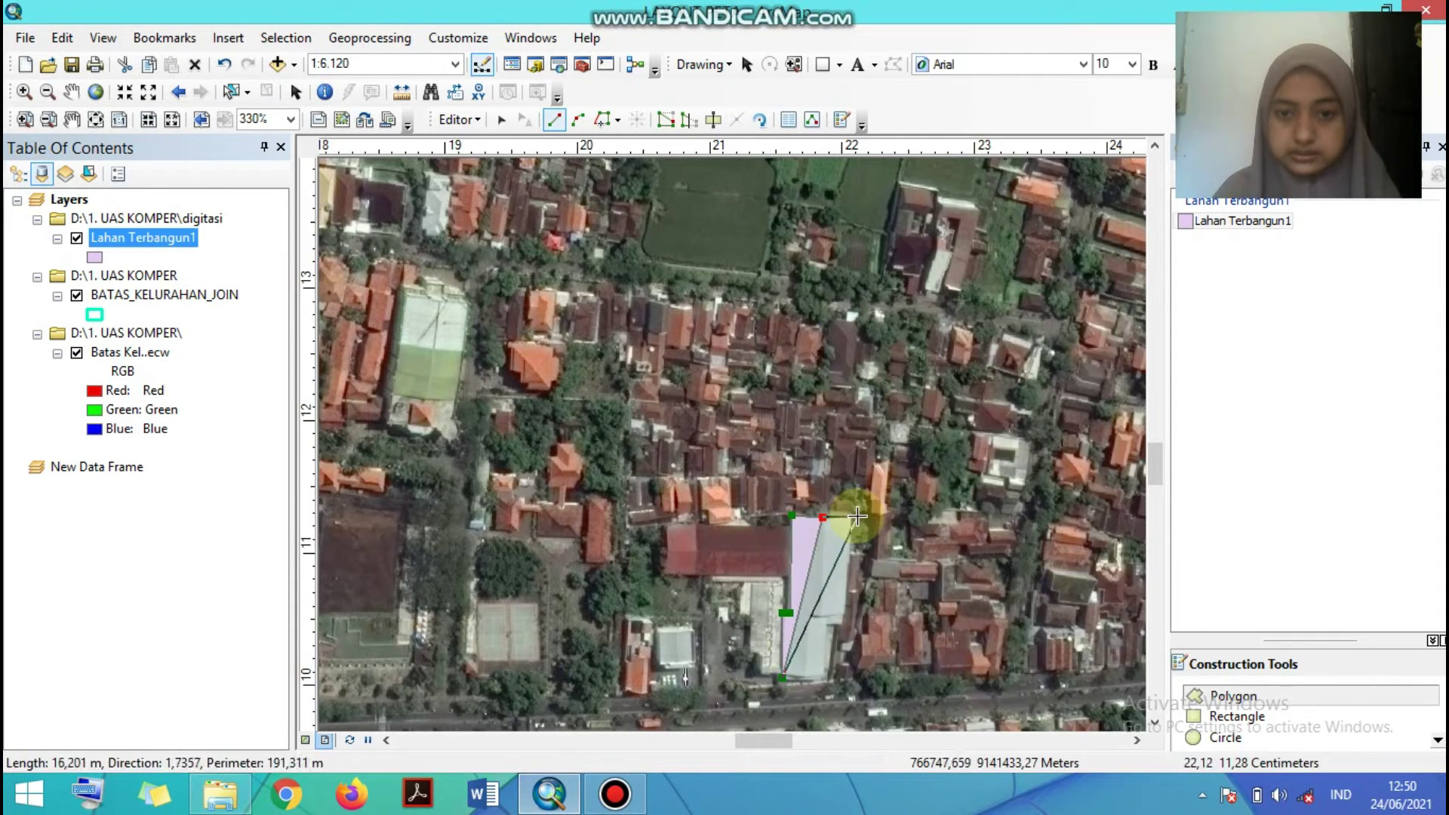
{"action": "left_click", "coordinate": [851, 516]}
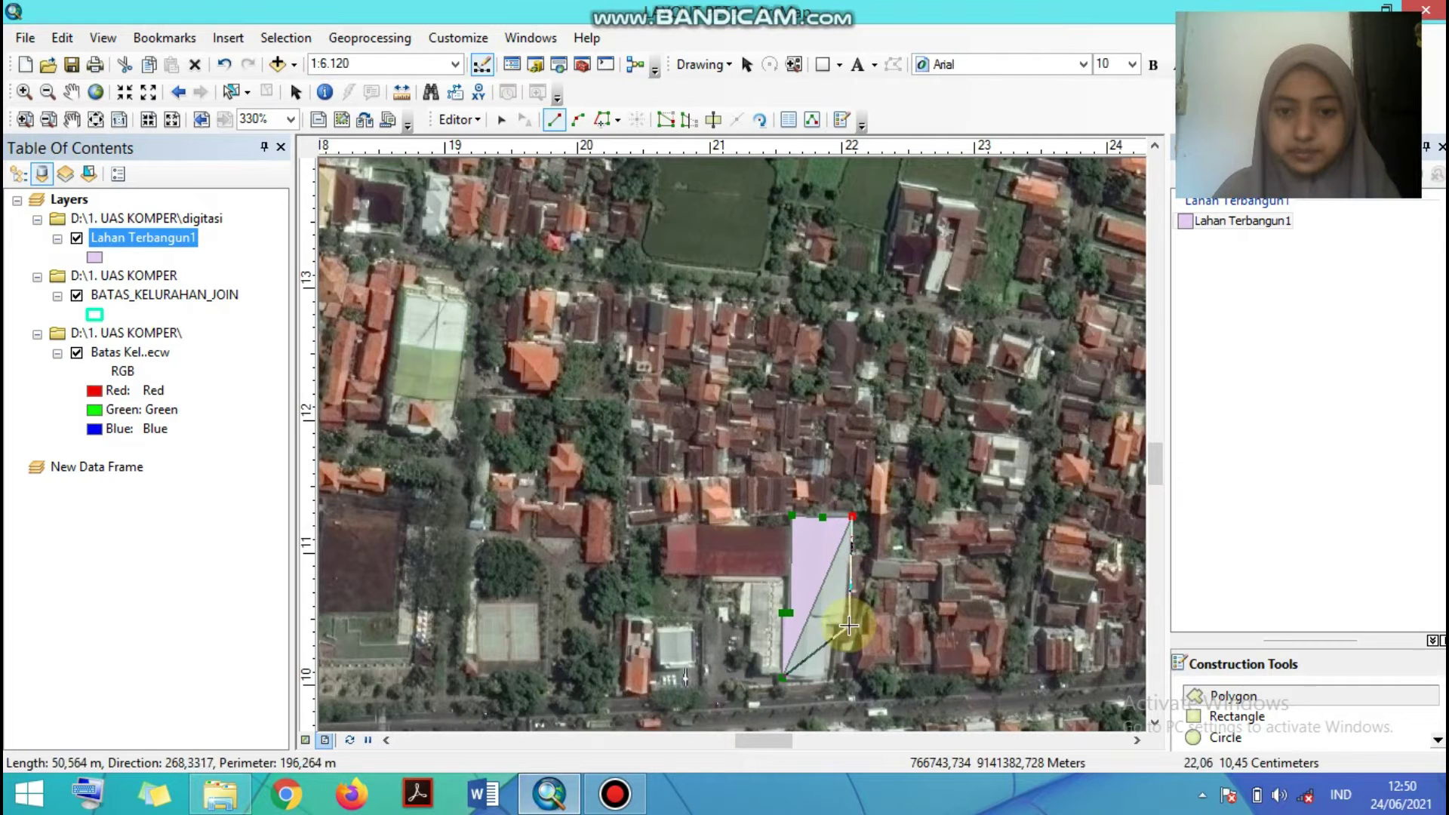
{"action": "left_click", "coordinate": [847, 626]}
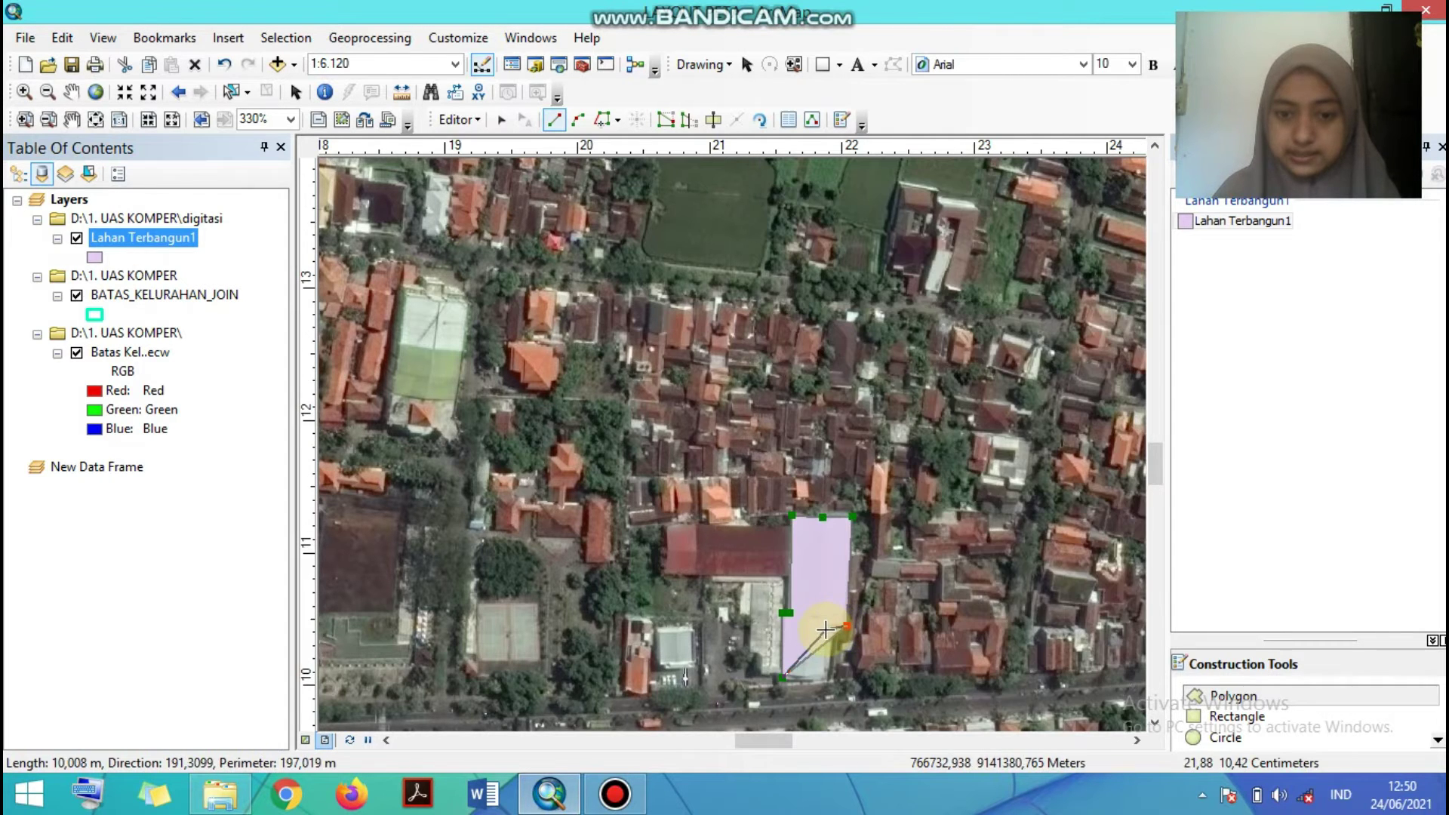
{"action": "left_click", "coordinate": [826, 630]}
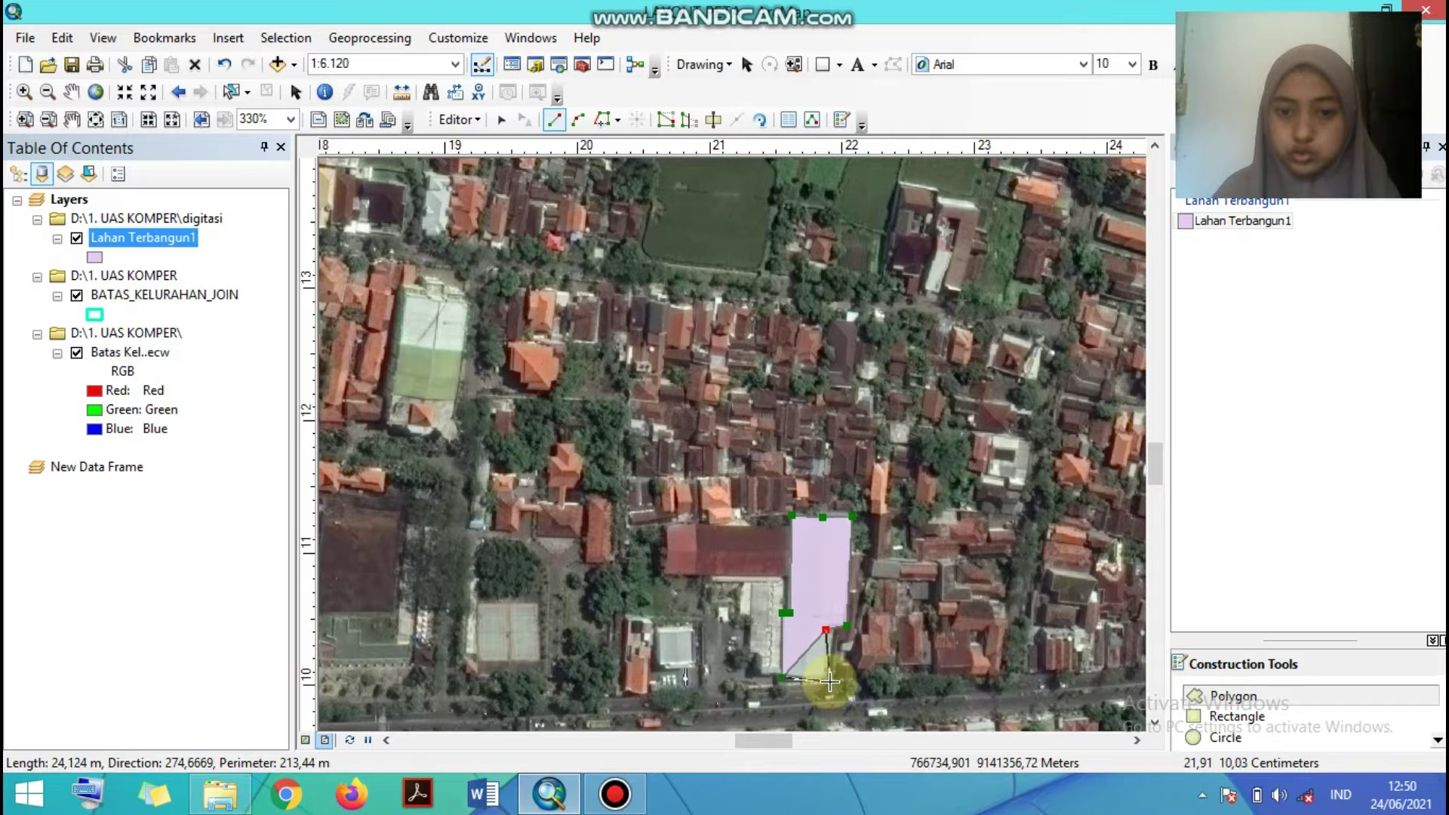
{"action": "double_click", "coordinate": [829, 681]}
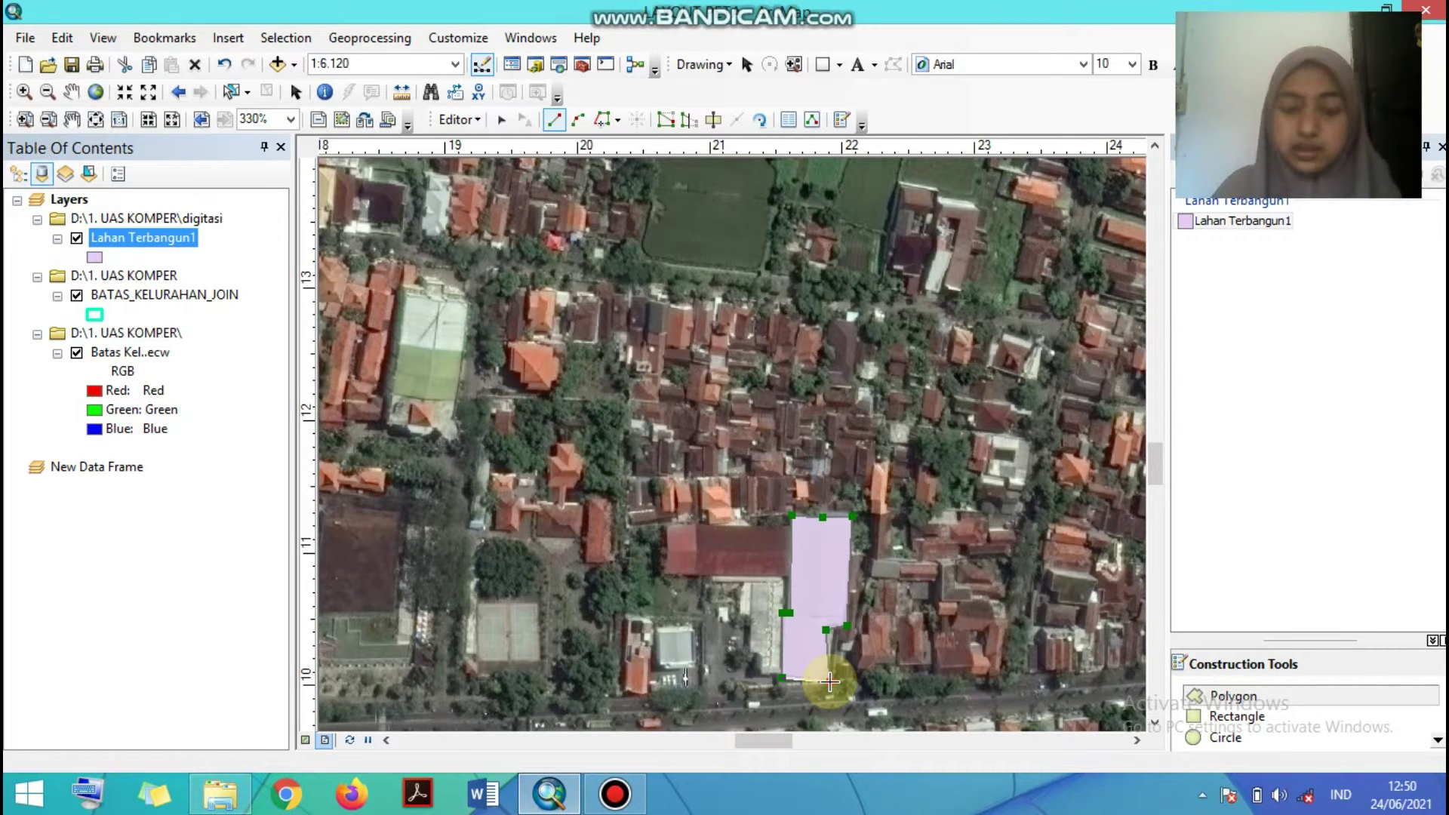
{"action": "left_click", "coordinate": [830, 681]}
{"action": "right_click", "coordinate": [840, 644]}
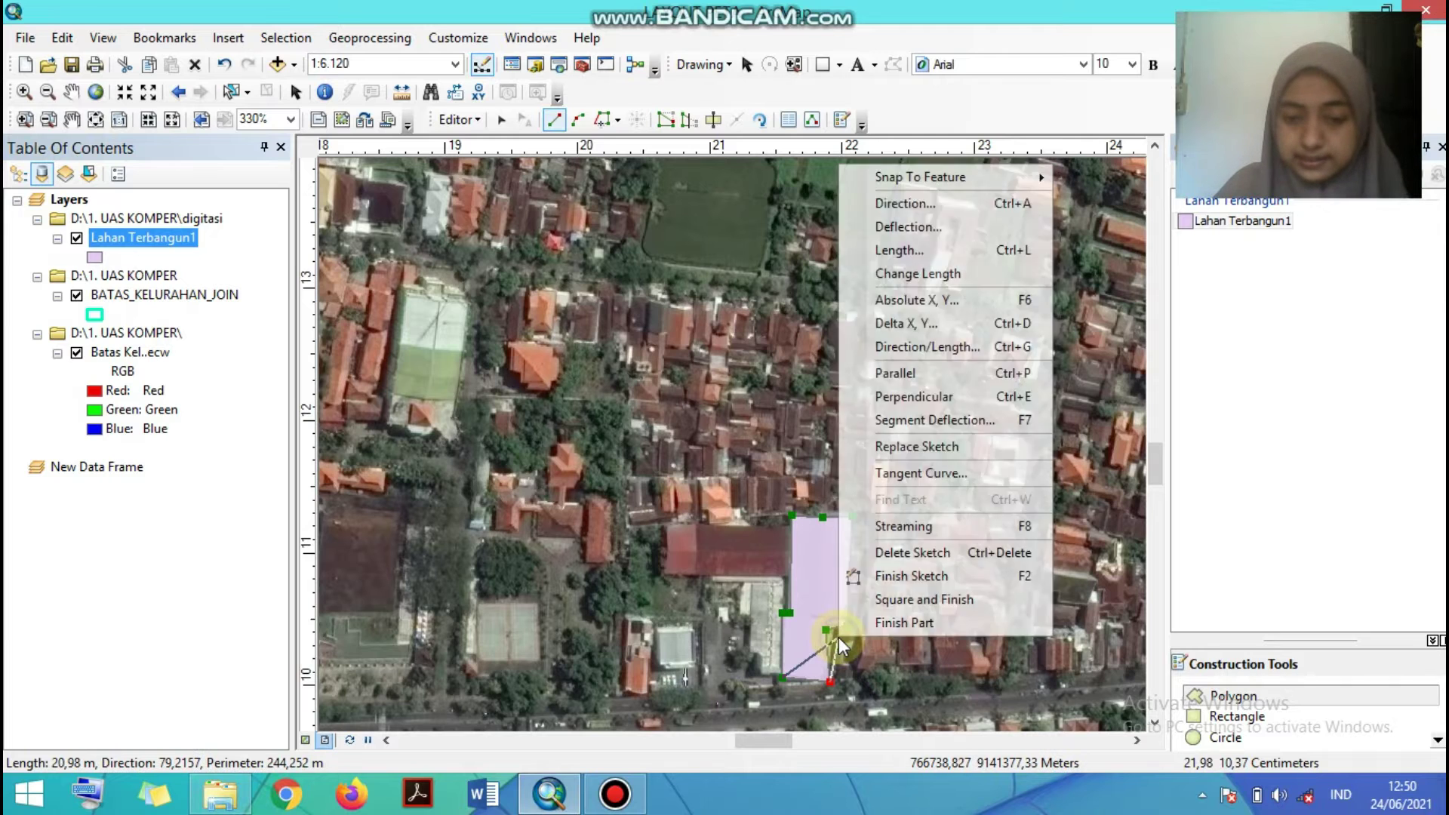
{"action": "left_click", "coordinate": [890, 590]}
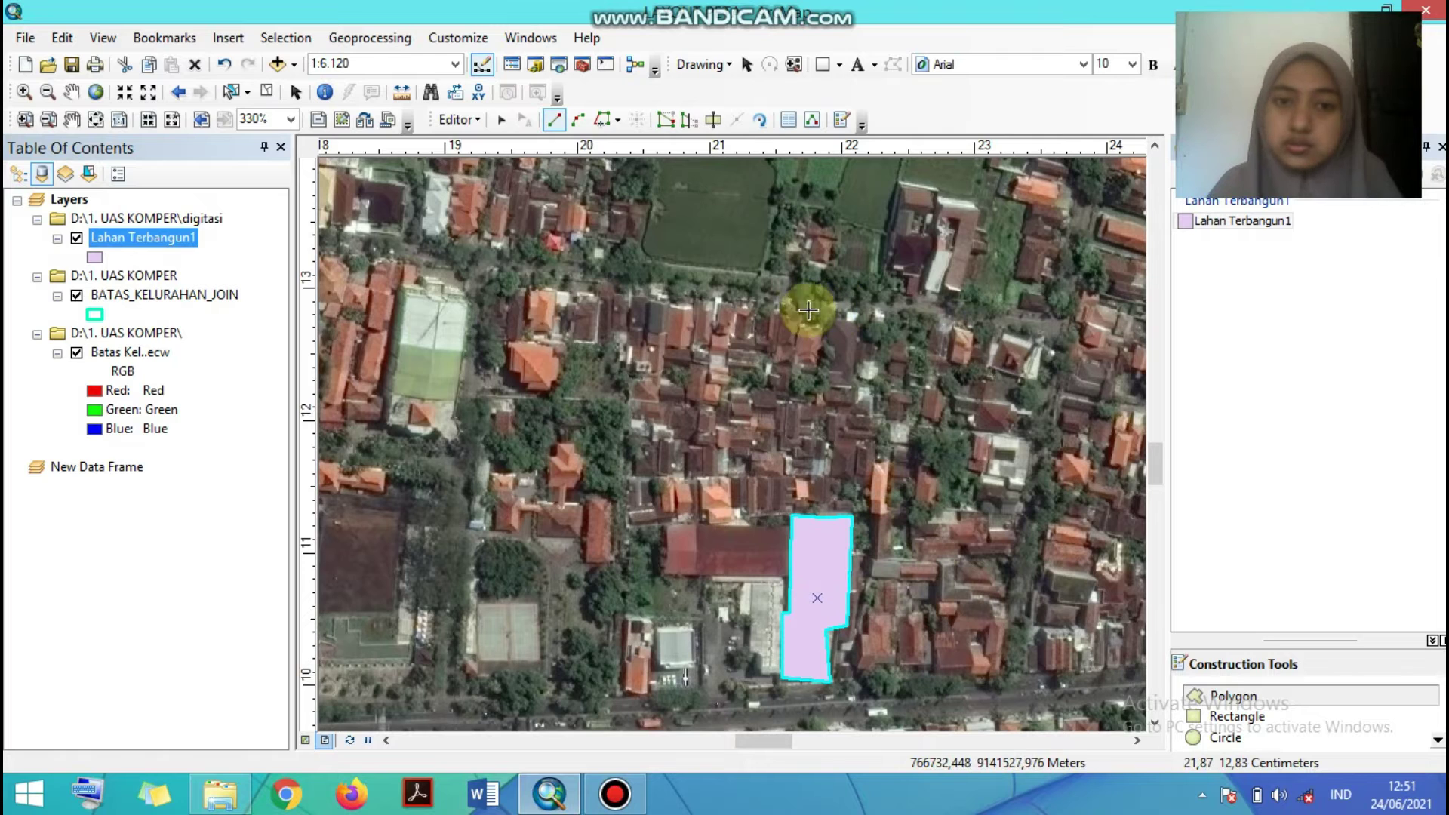
- Close the feature creation pane, stop the edit session and save the edits to Lahan Terbangun1
{"action": "left_click", "coordinate": [71, 91]}
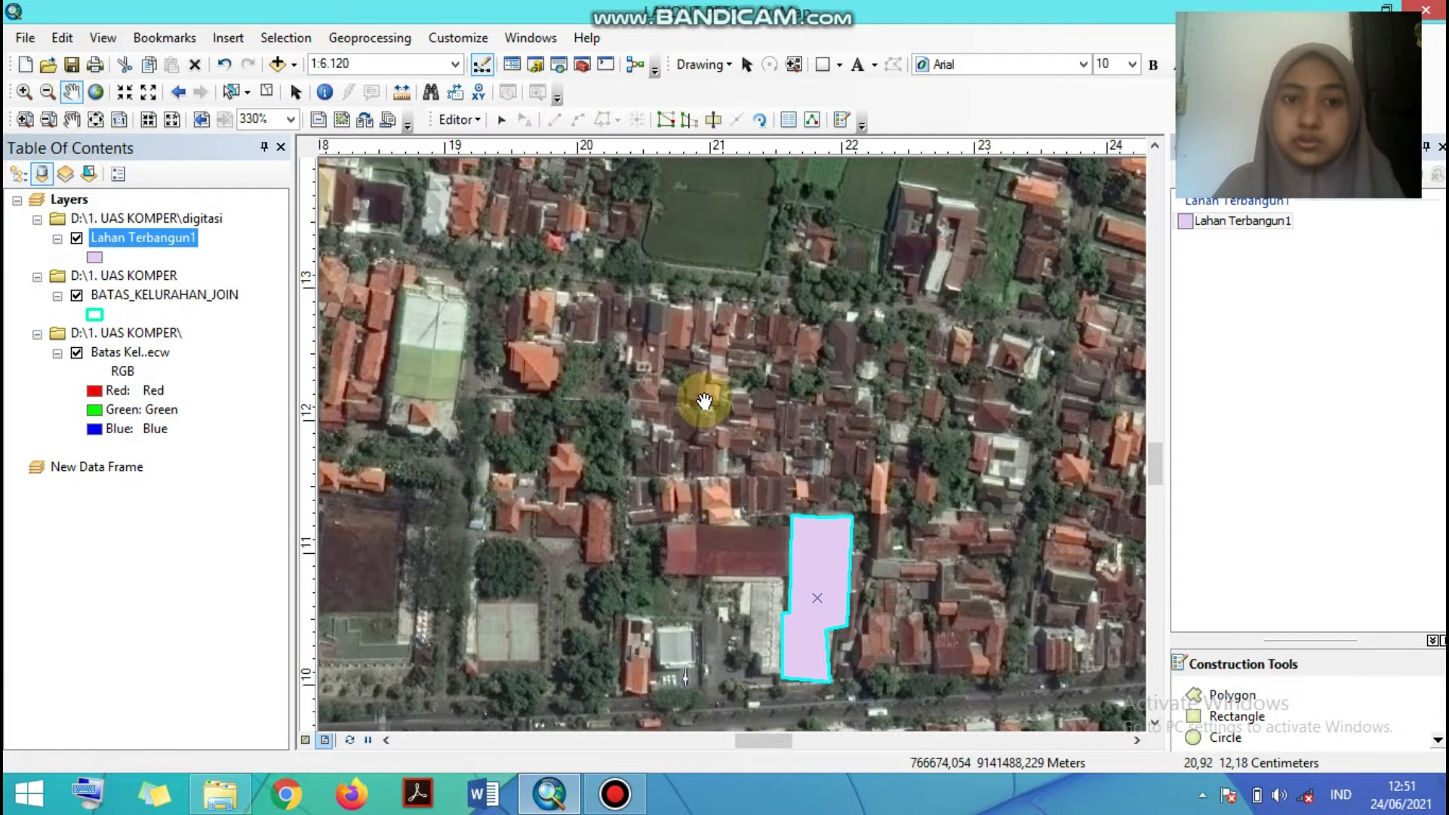
{"action": "left_click_drag", "start_coordinate": [705, 400], "coordinate": [1156, 481]}
{"action": "left_click_drag", "start_coordinate": [679, 414], "coordinate": [722, 470]}
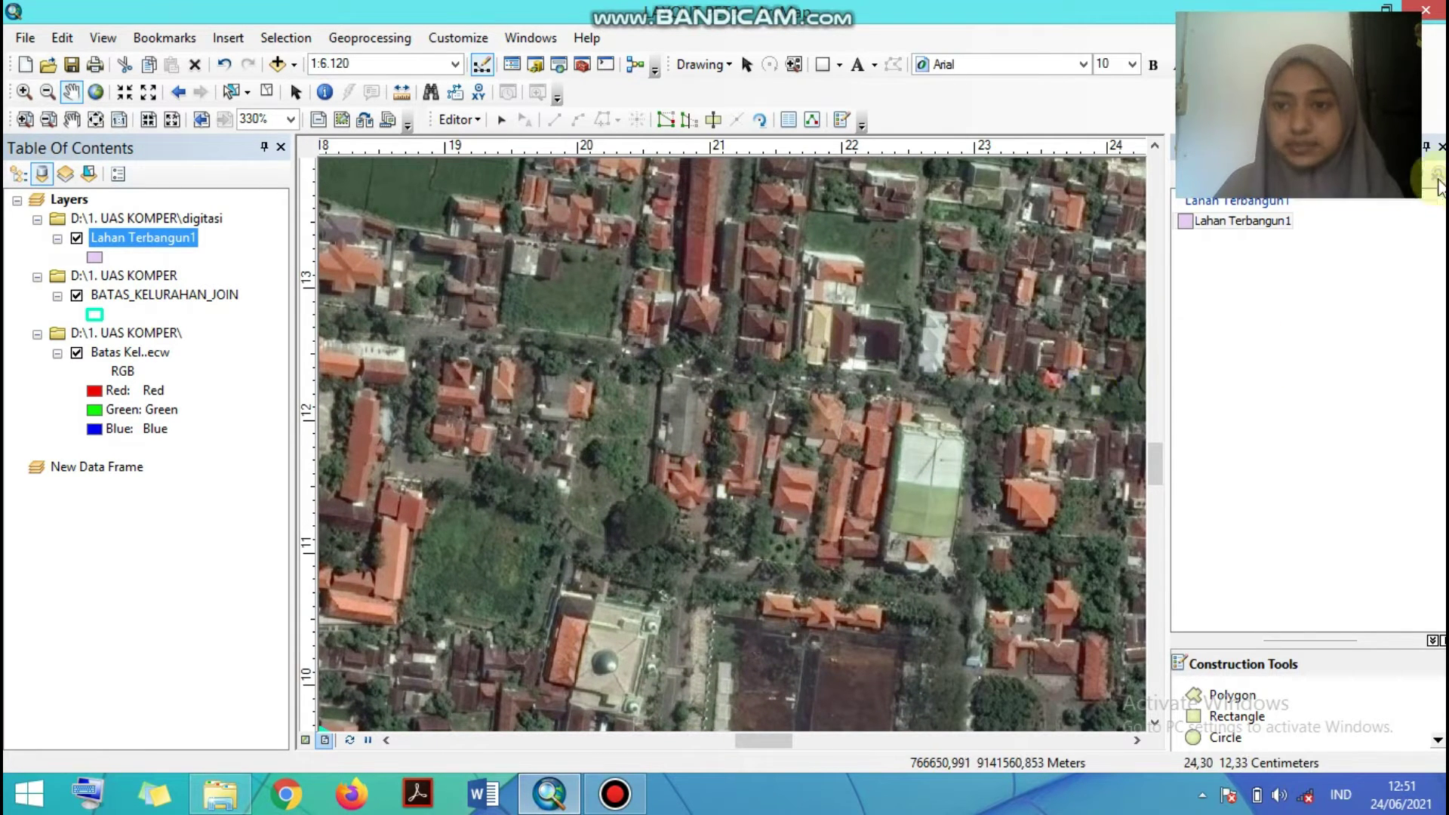
{"action": "left_click", "coordinate": [1441, 147]}
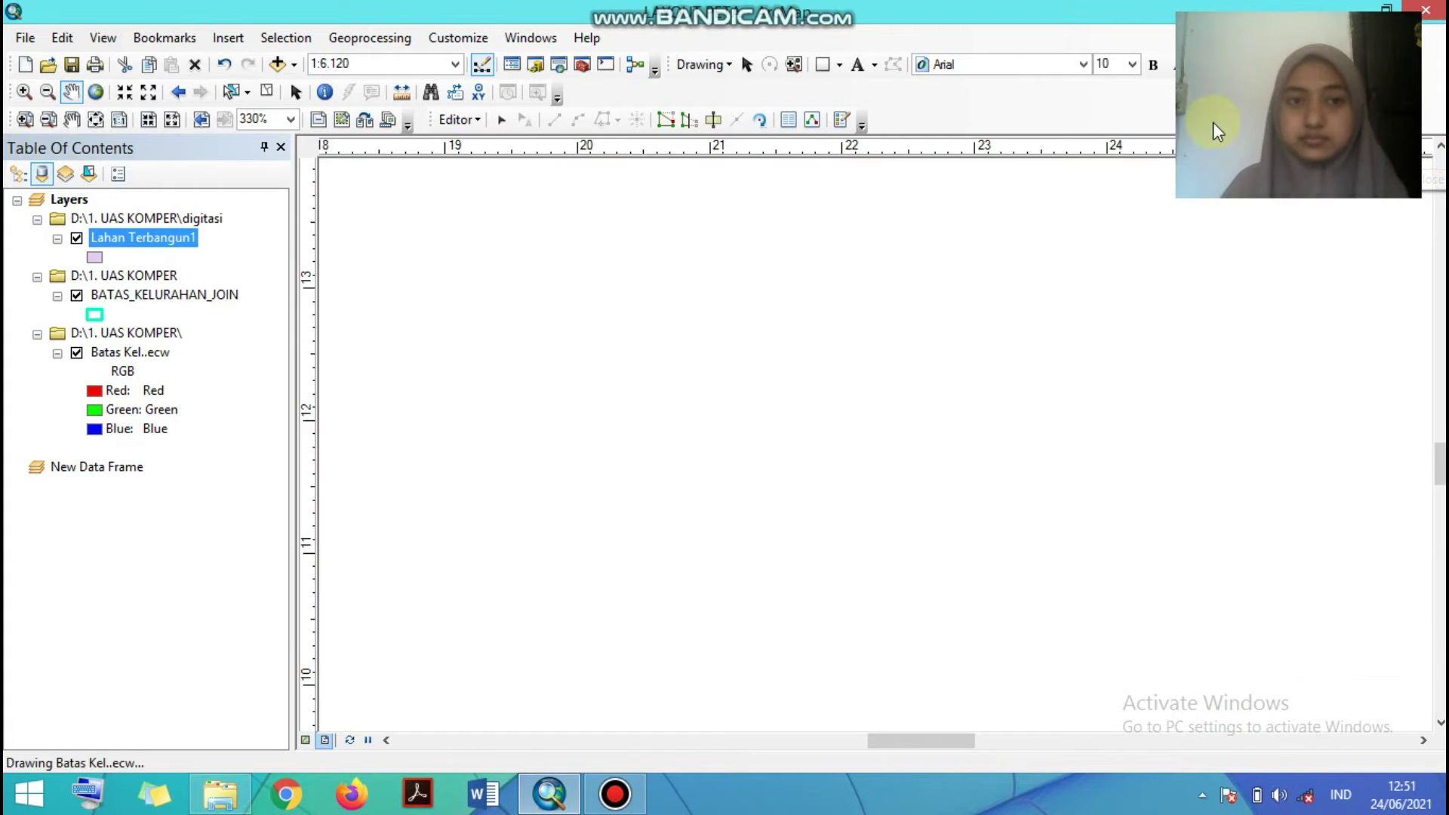
{"action": "left_click", "coordinate": [471, 121]}
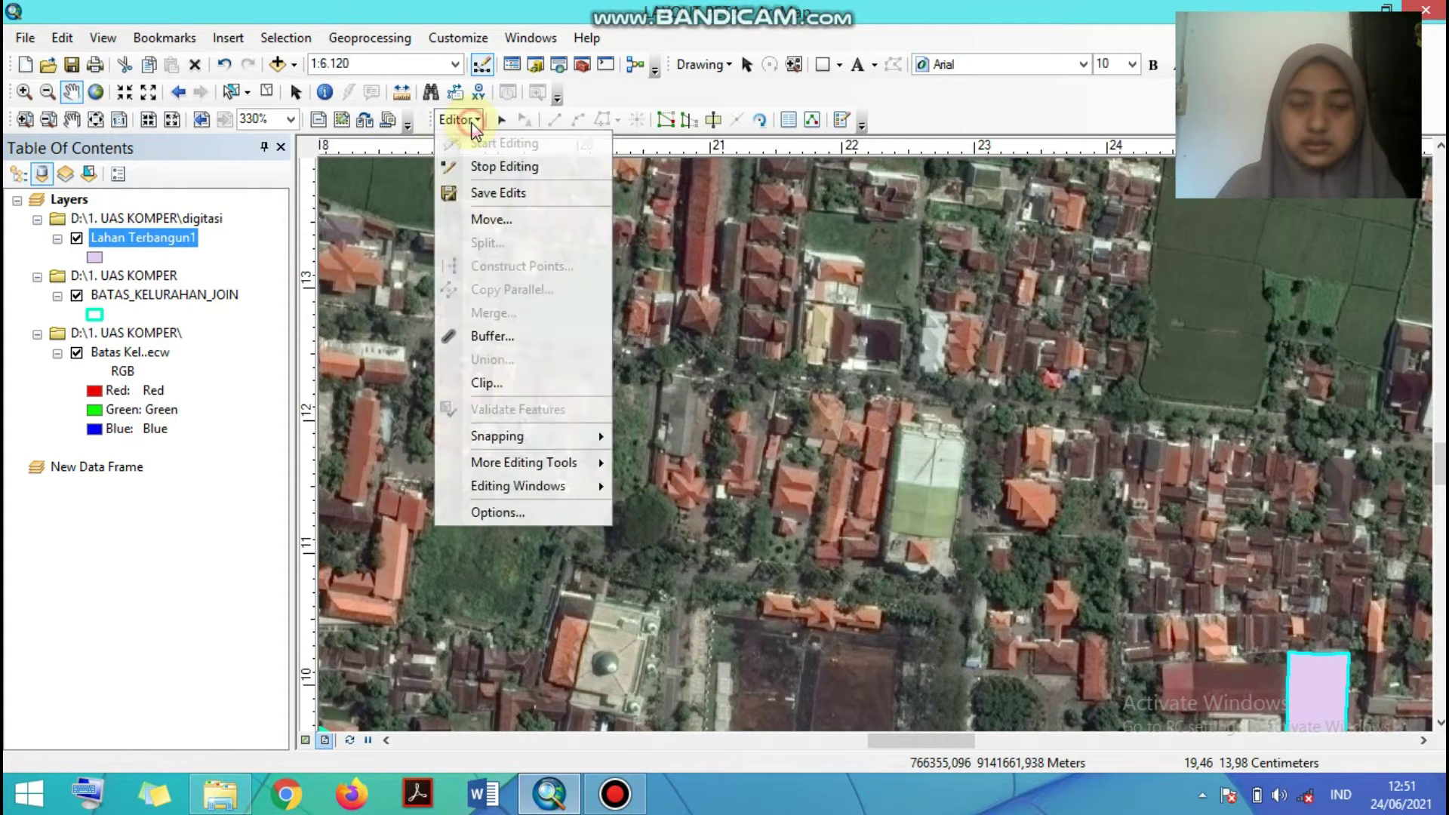
{"action": "left_click", "coordinate": [525, 167]}
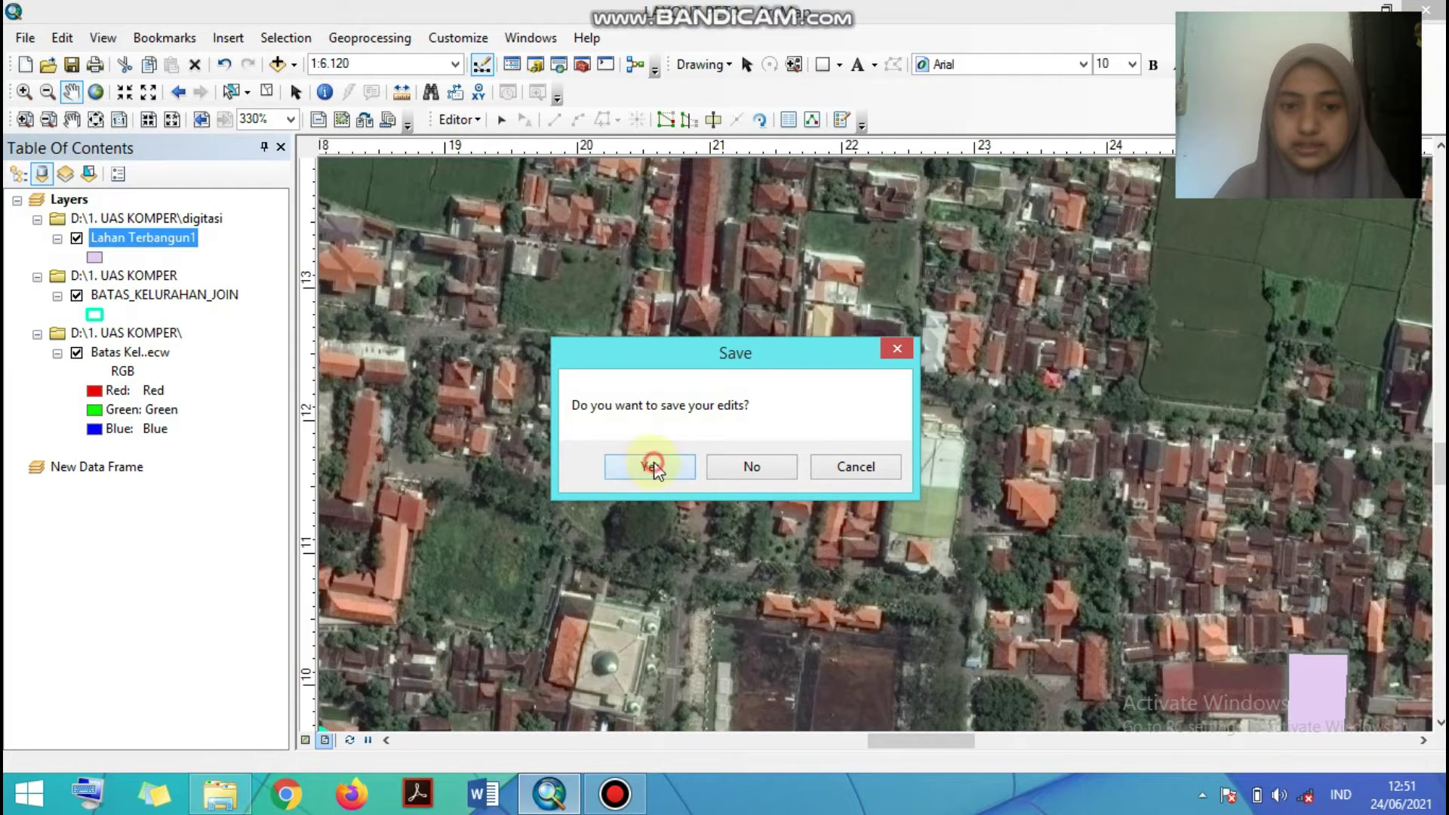
{"action": "left_click", "coordinate": [649, 466]}
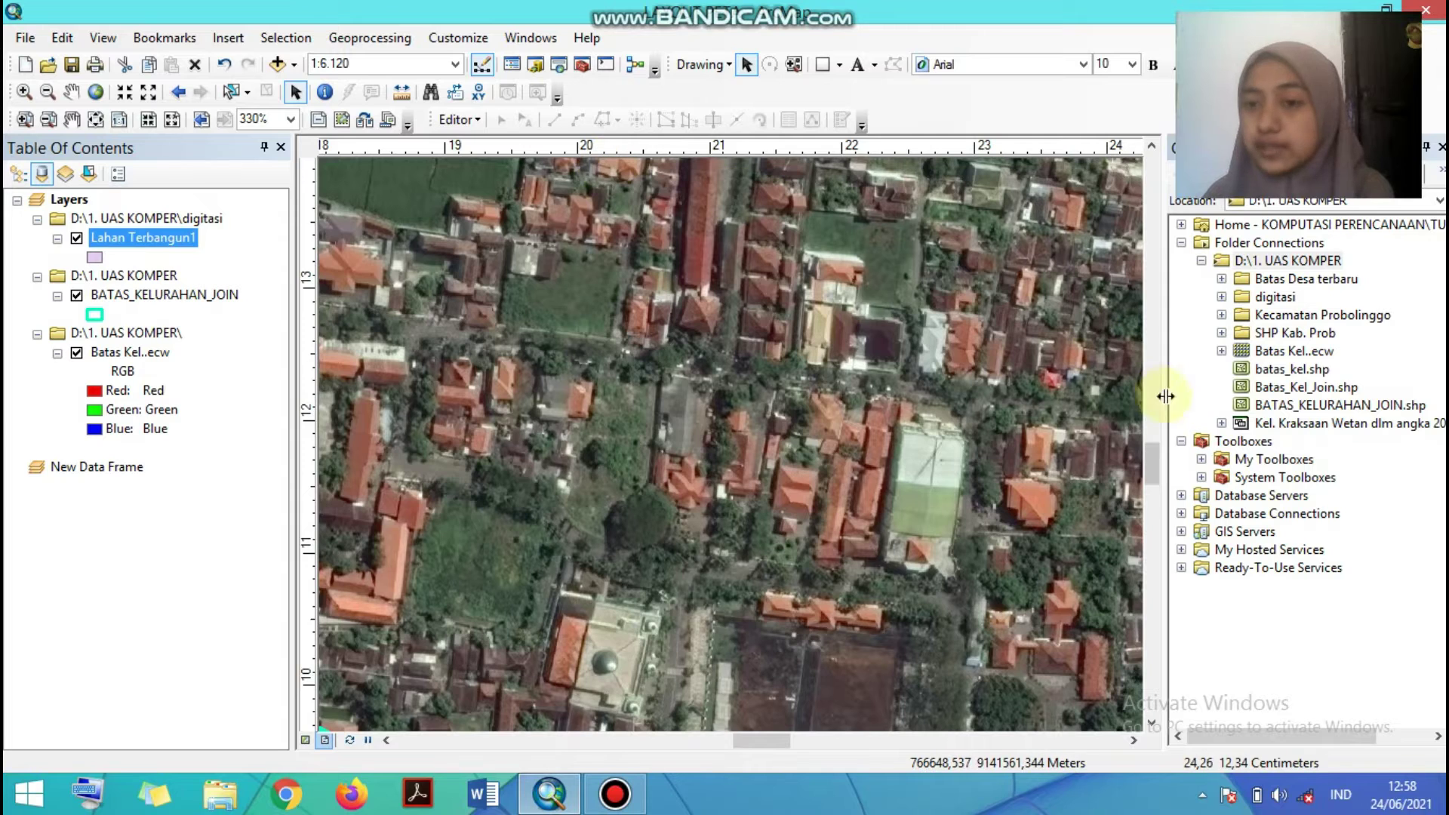
{"action": "right_click", "coordinate": [1266, 298]}
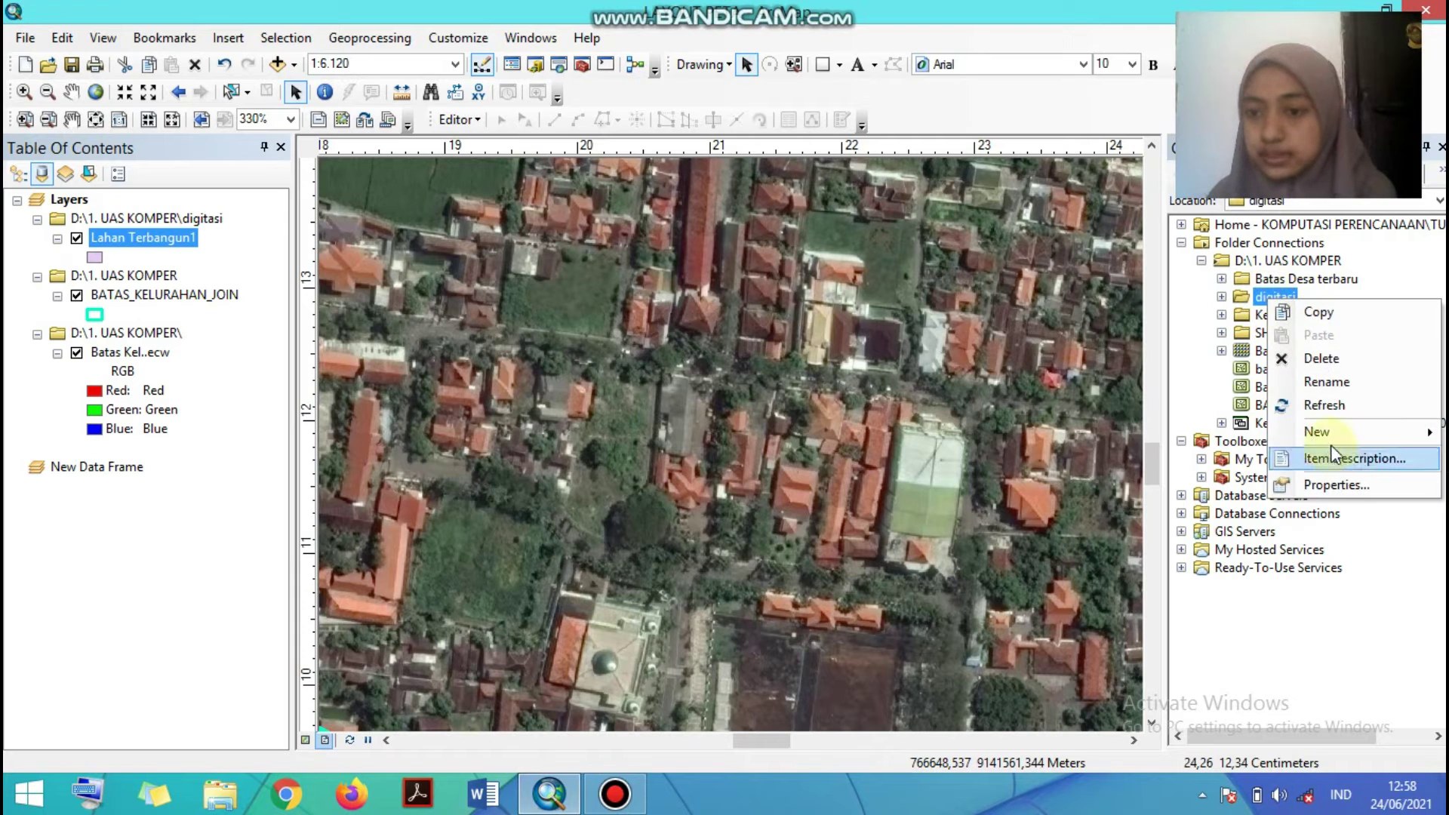
{"action": "mouse_move", "coordinate": [1330, 438]}
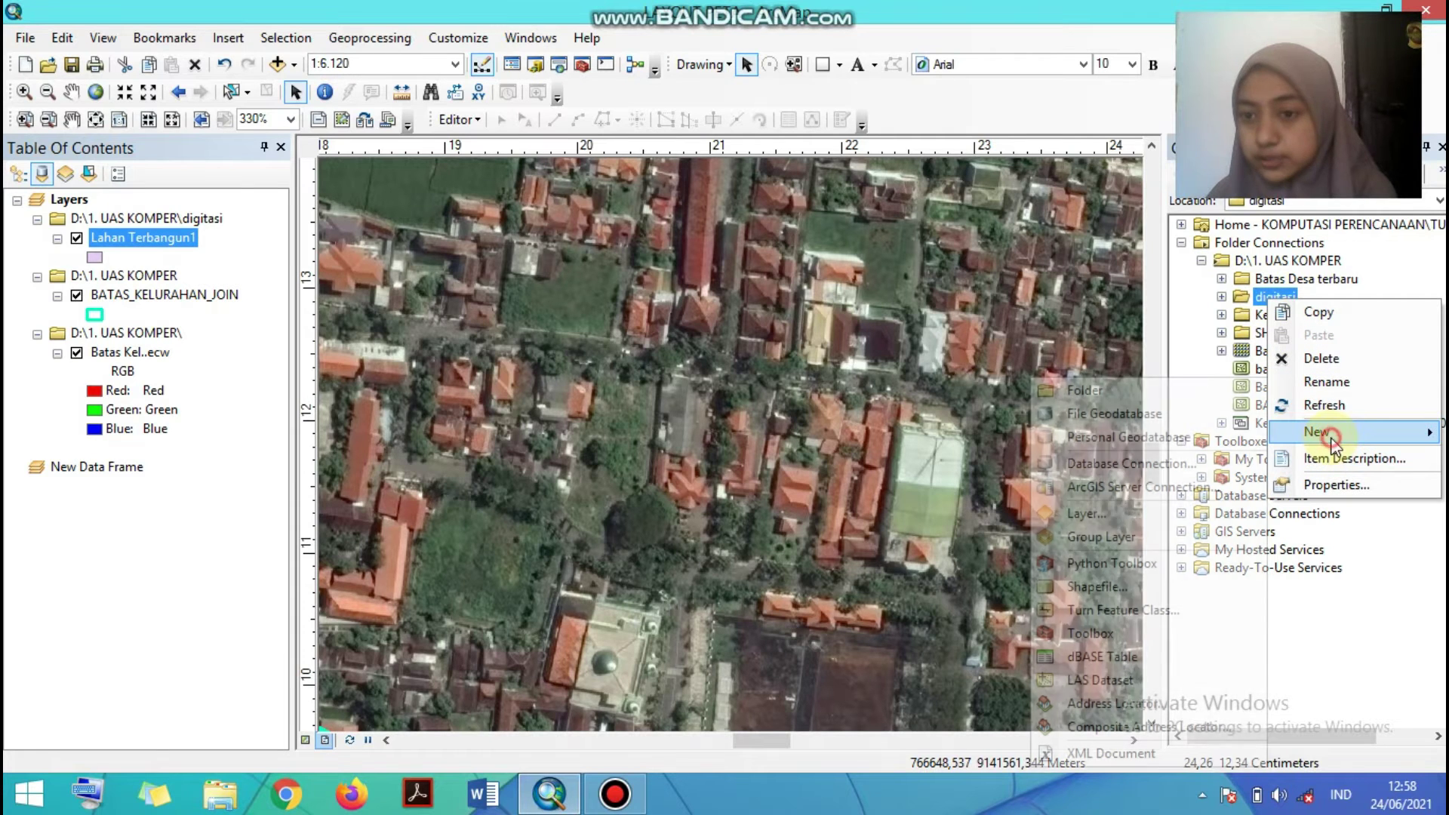
{"action": "left_click", "coordinate": [1087, 587]}
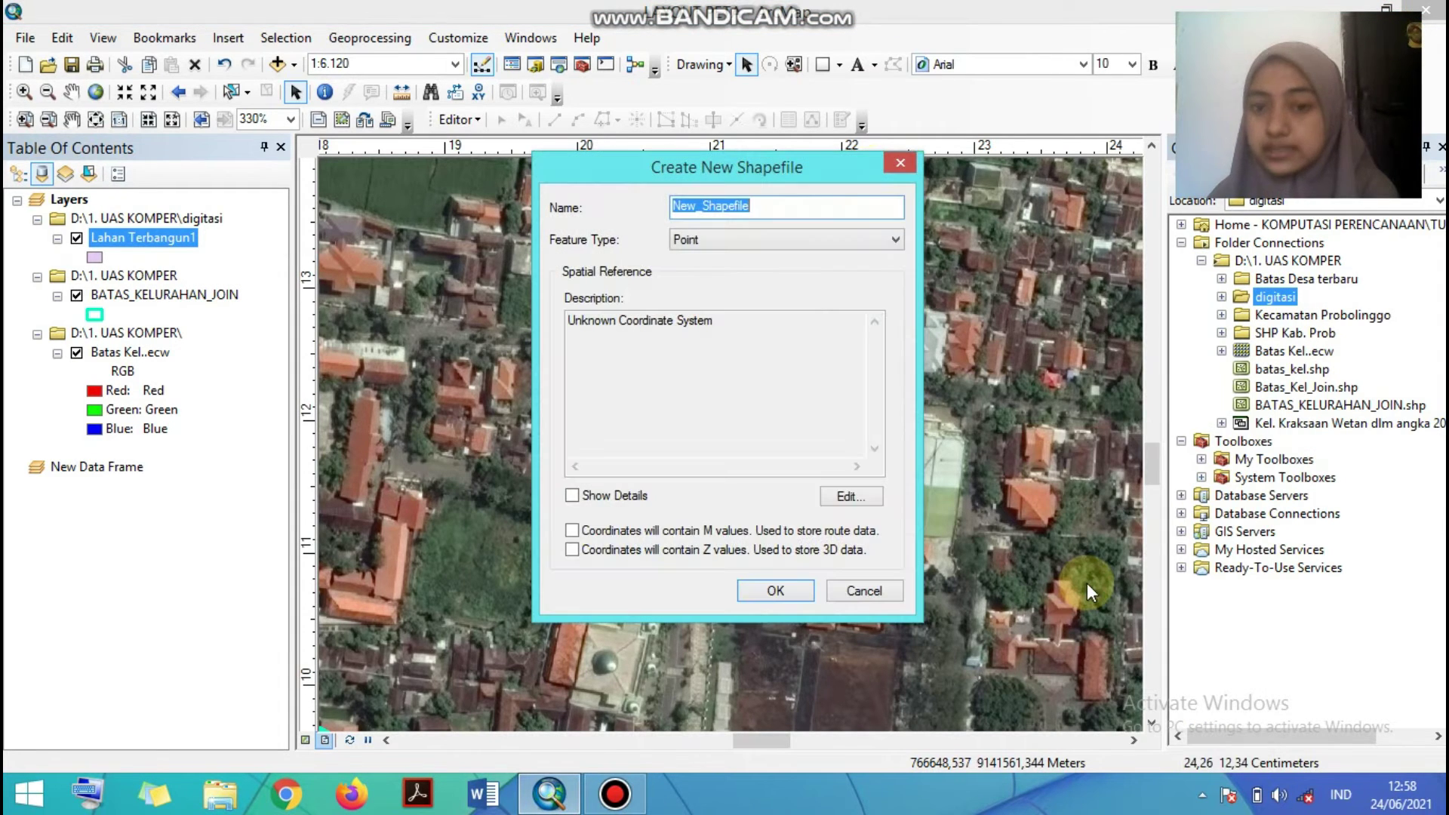
{"action": "left_click", "coordinate": [746, 243]}
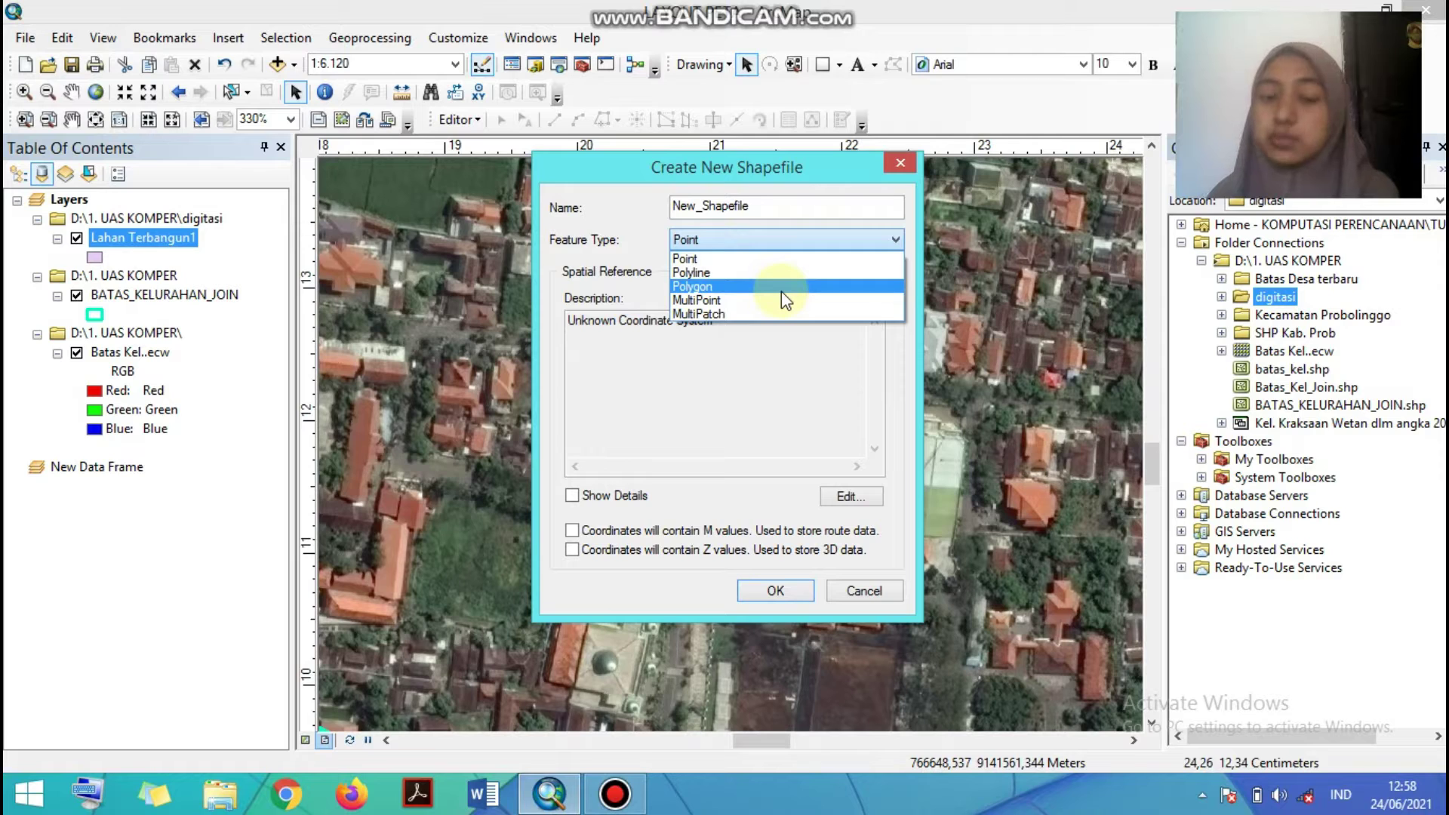
{"action": "left_click", "coordinate": [904, 165]}
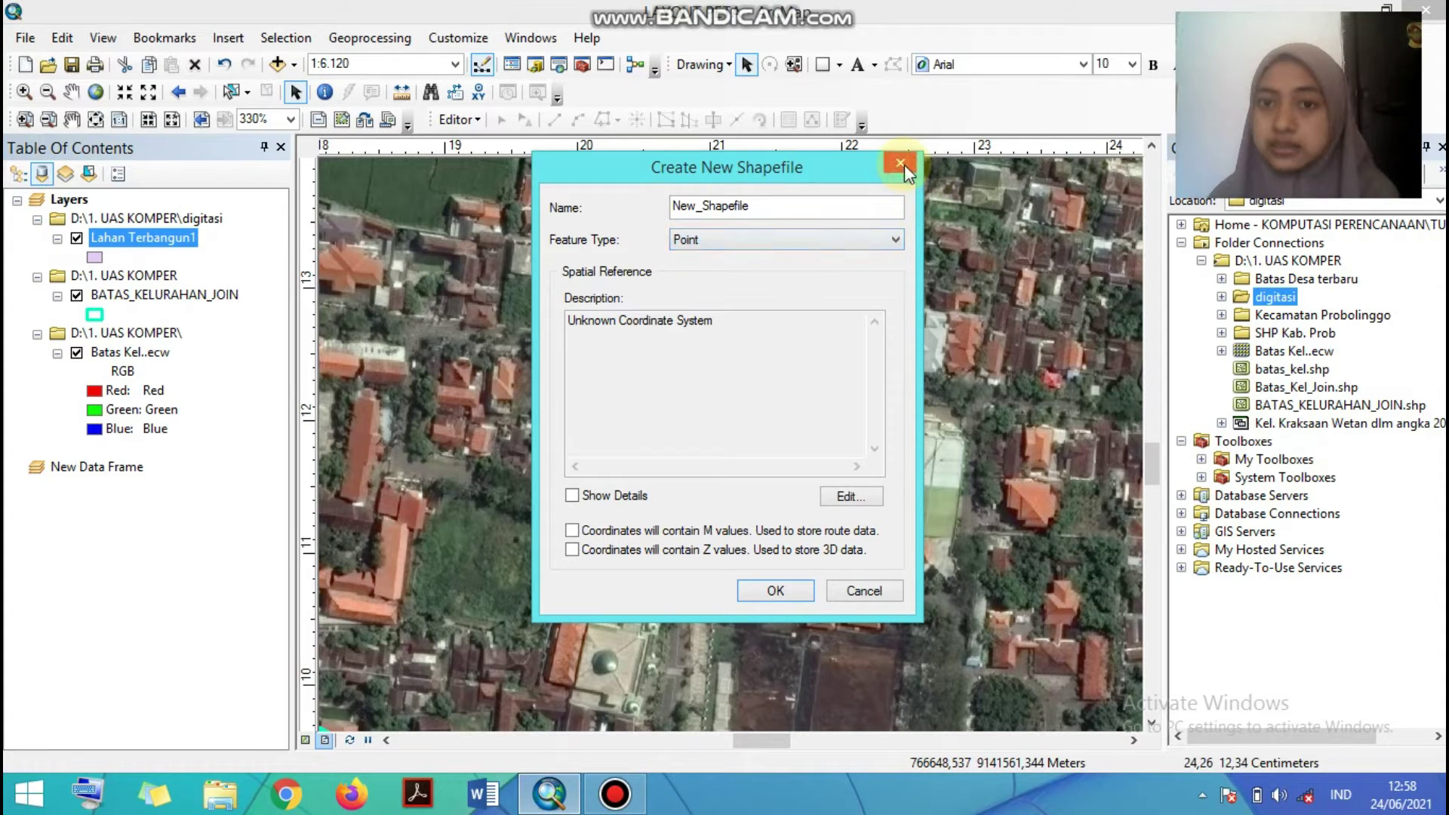
{"action": "left_click", "coordinate": [854, 594]}
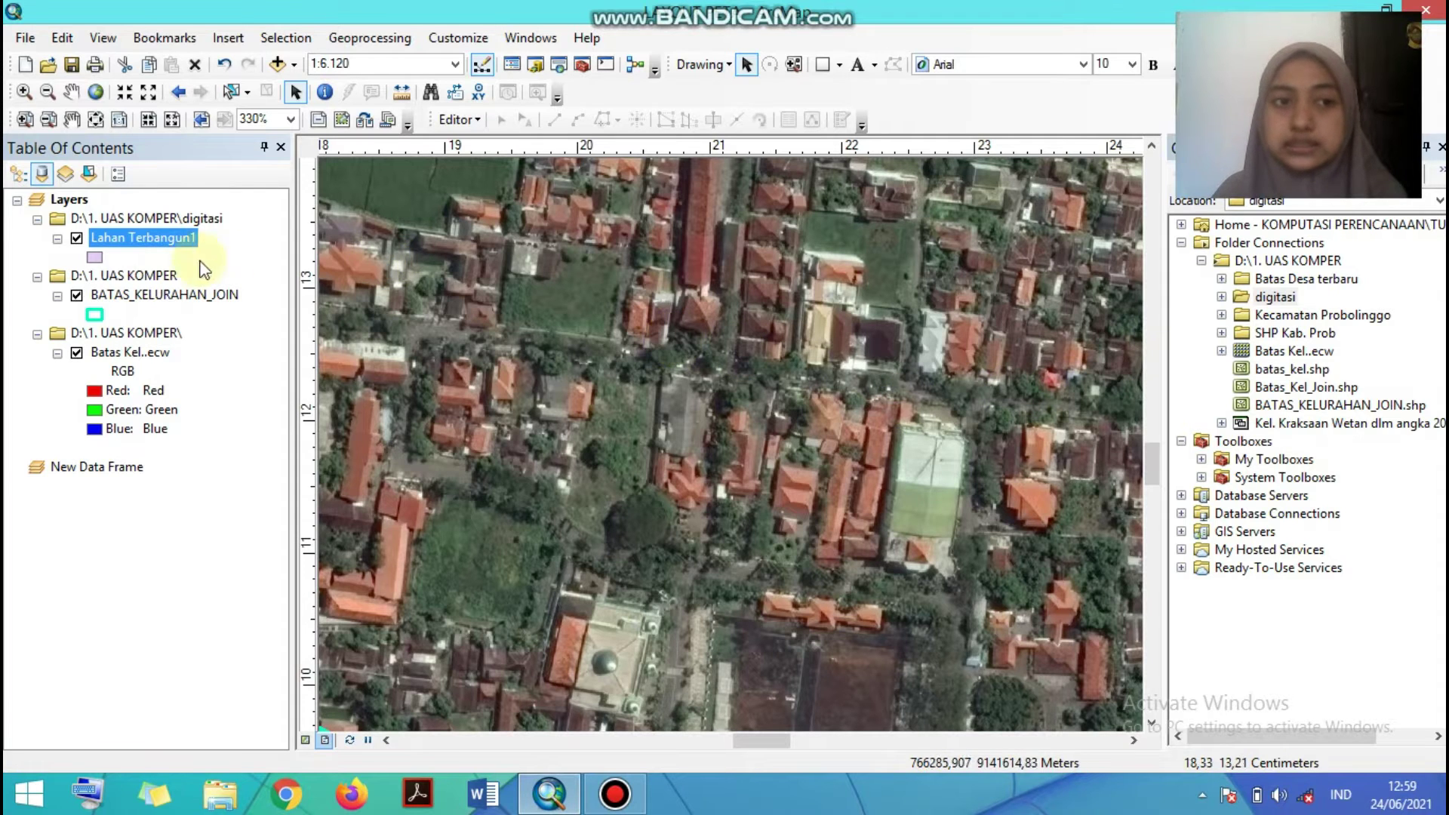
- Remove the Lahan Terbangun1 layer from the Layers data frame
{"action": "right_click", "coordinate": [105, 239]}
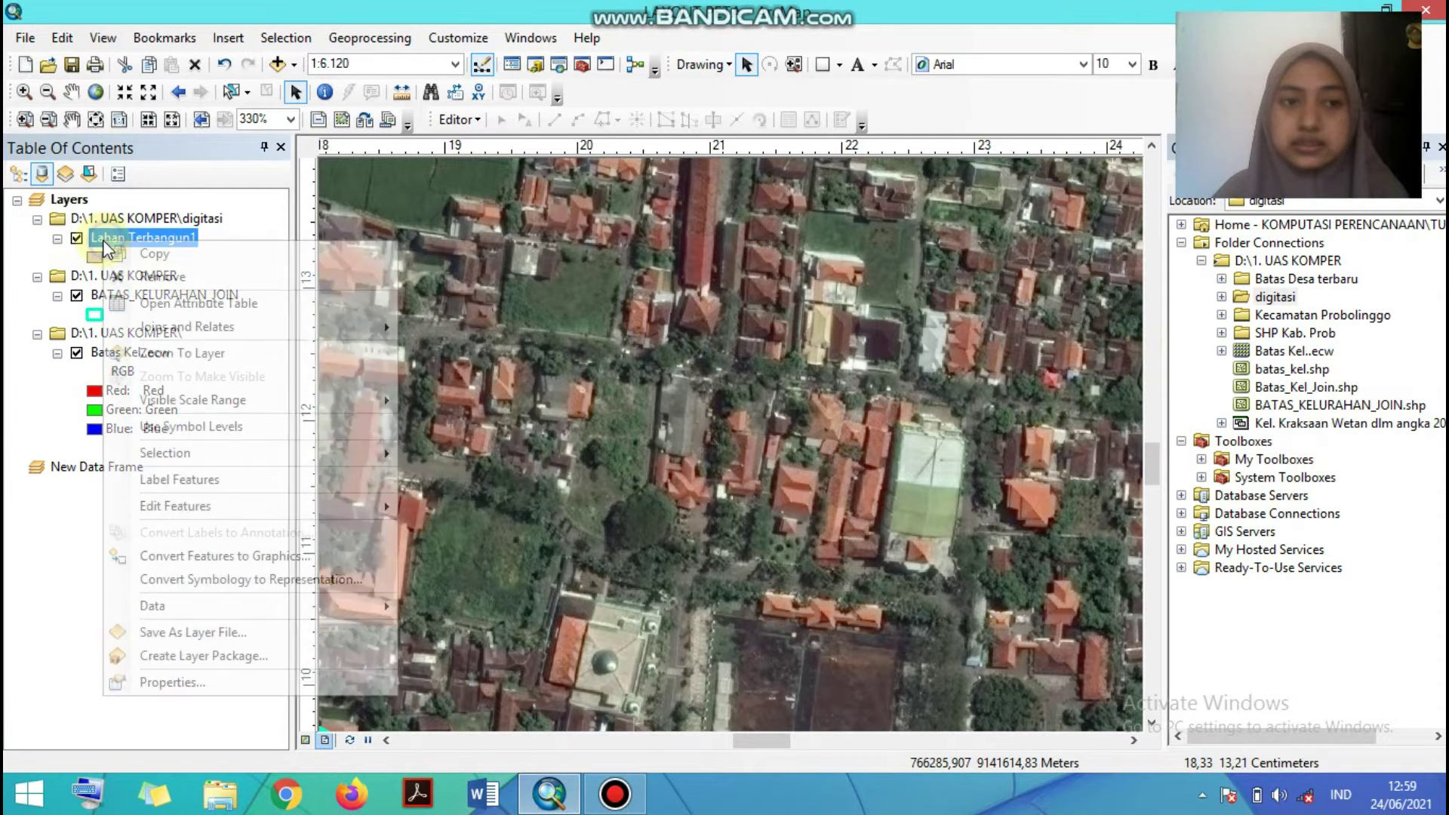
{"action": "left_click", "coordinate": [181, 279]}
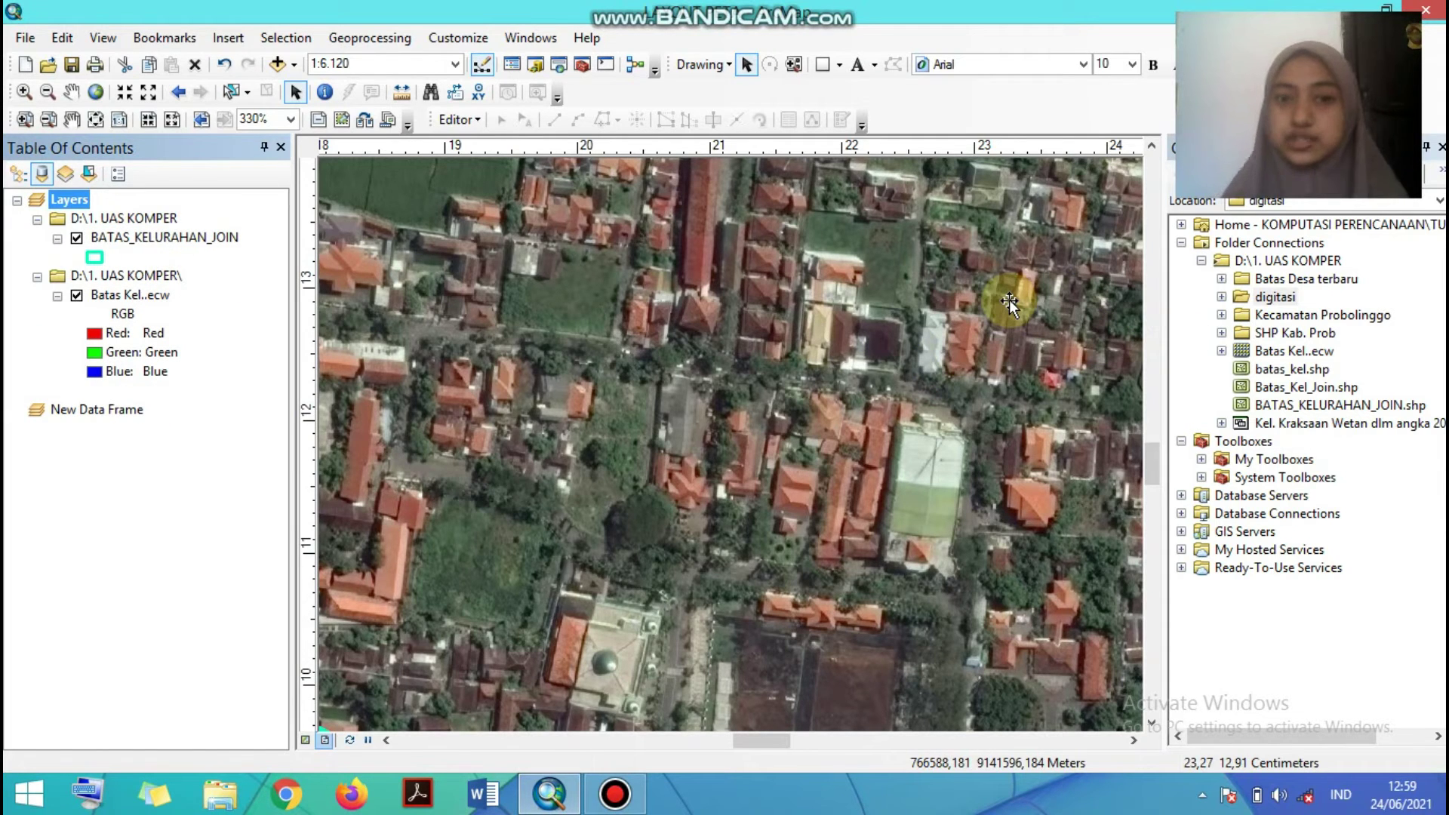
{"action": "left_click", "coordinate": [1214, 580]}
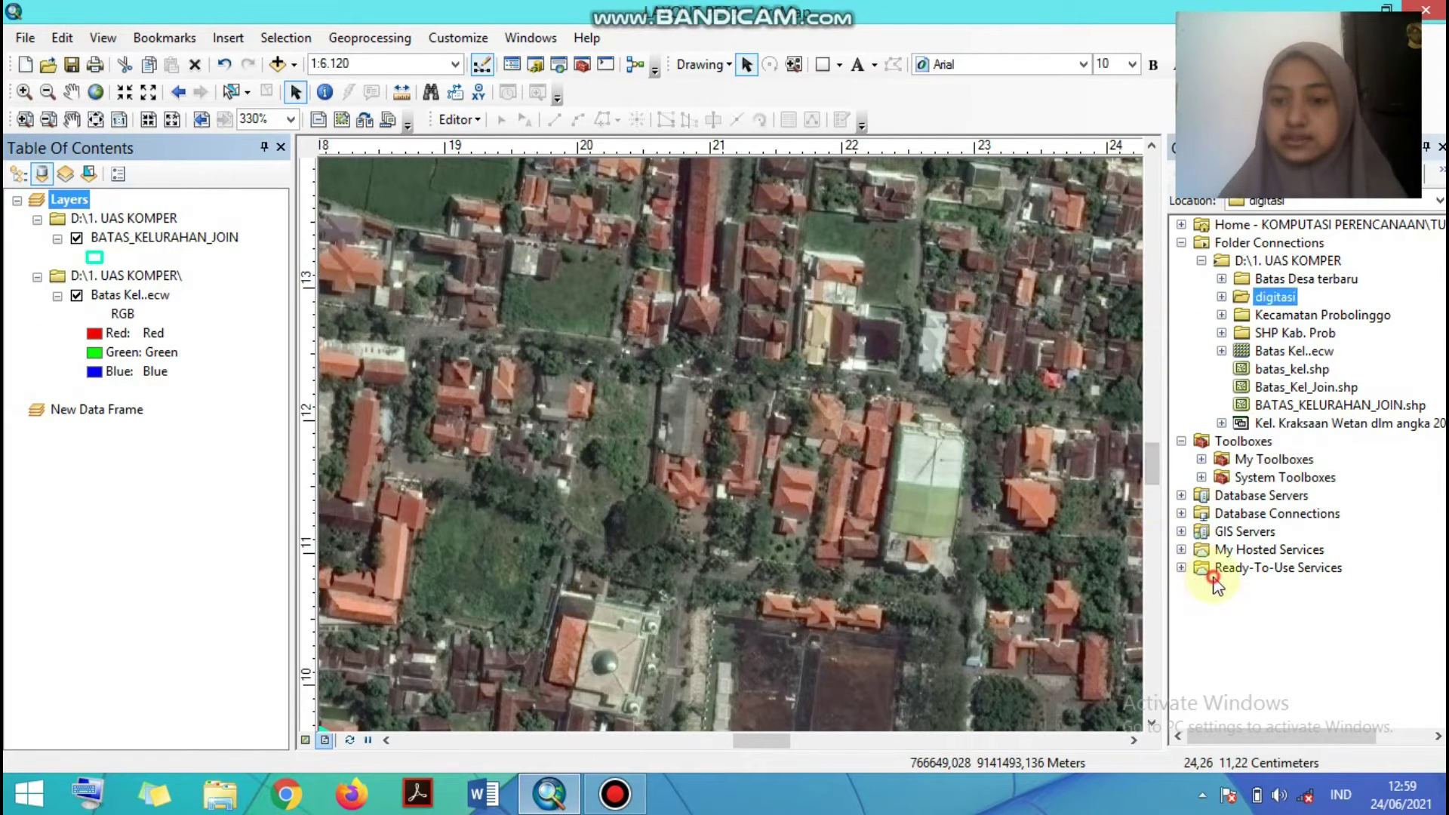
{"action": "left_click", "coordinate": [1062, 572]}
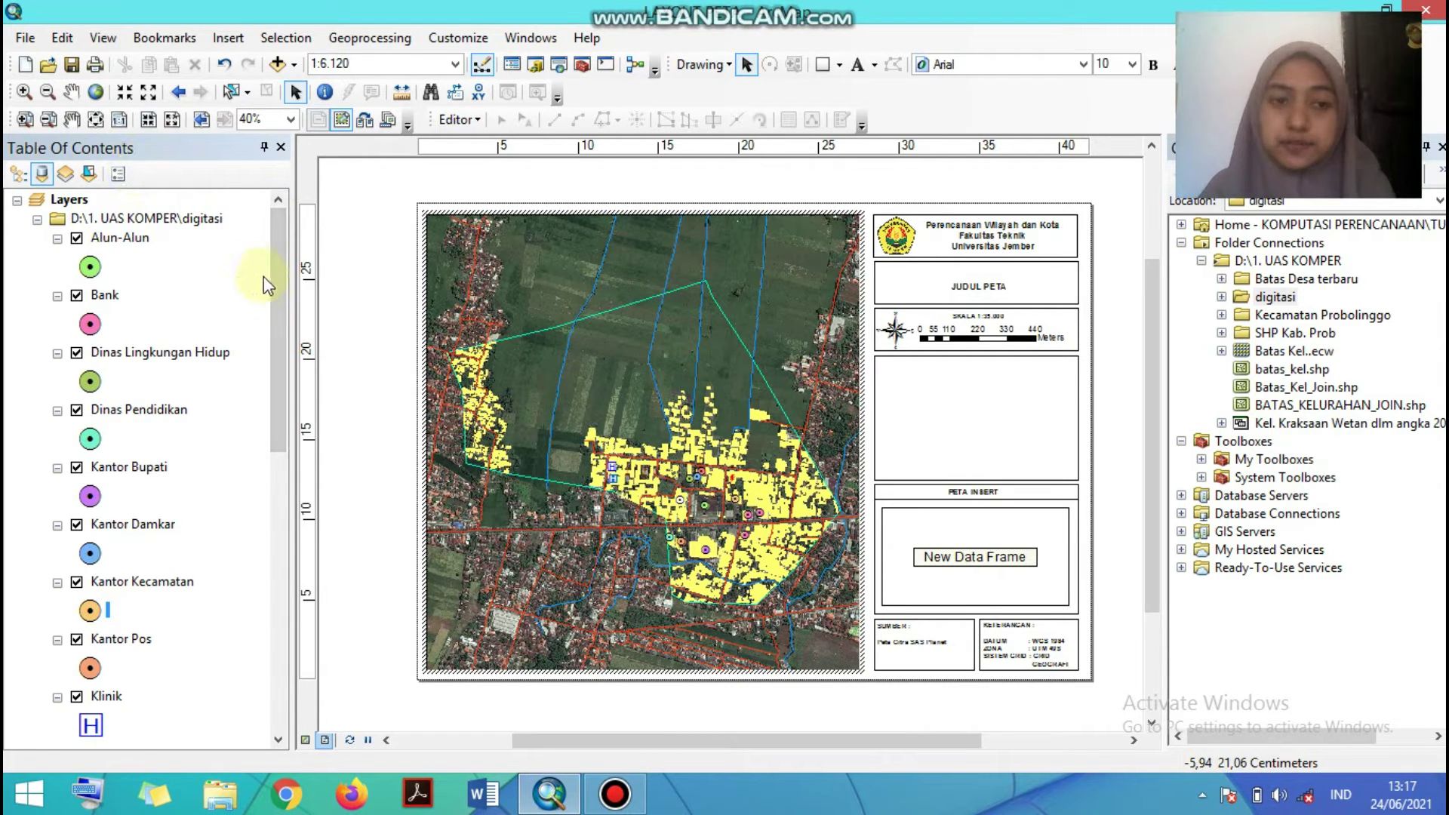
{"action": "mouse_move", "coordinate": [277, 287]}
{"action": "left_mouse_down"}
{"action": "mouse_move", "coordinate": [294, 340]}
{"action": "mouse_move", "coordinate": [293, 267]}
{"action": "mouse_move", "coordinate": [279, 418]}
{"action": "mouse_move", "coordinate": [270, 261]}
{"action": "left_mouse_up"}
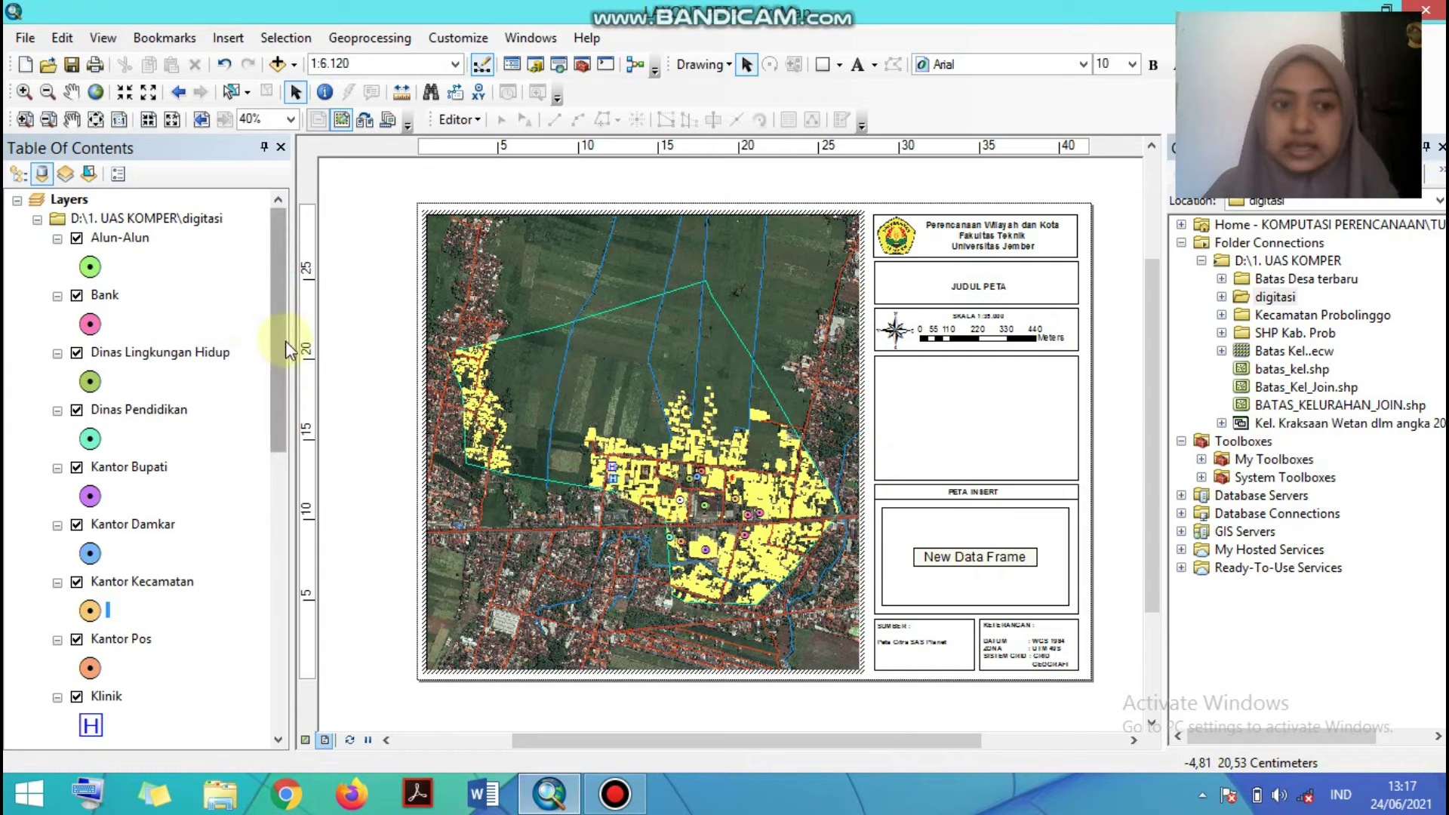
{"action": "left_click_drag", "start_coordinate": [285, 341], "coordinate": [278, 544]}
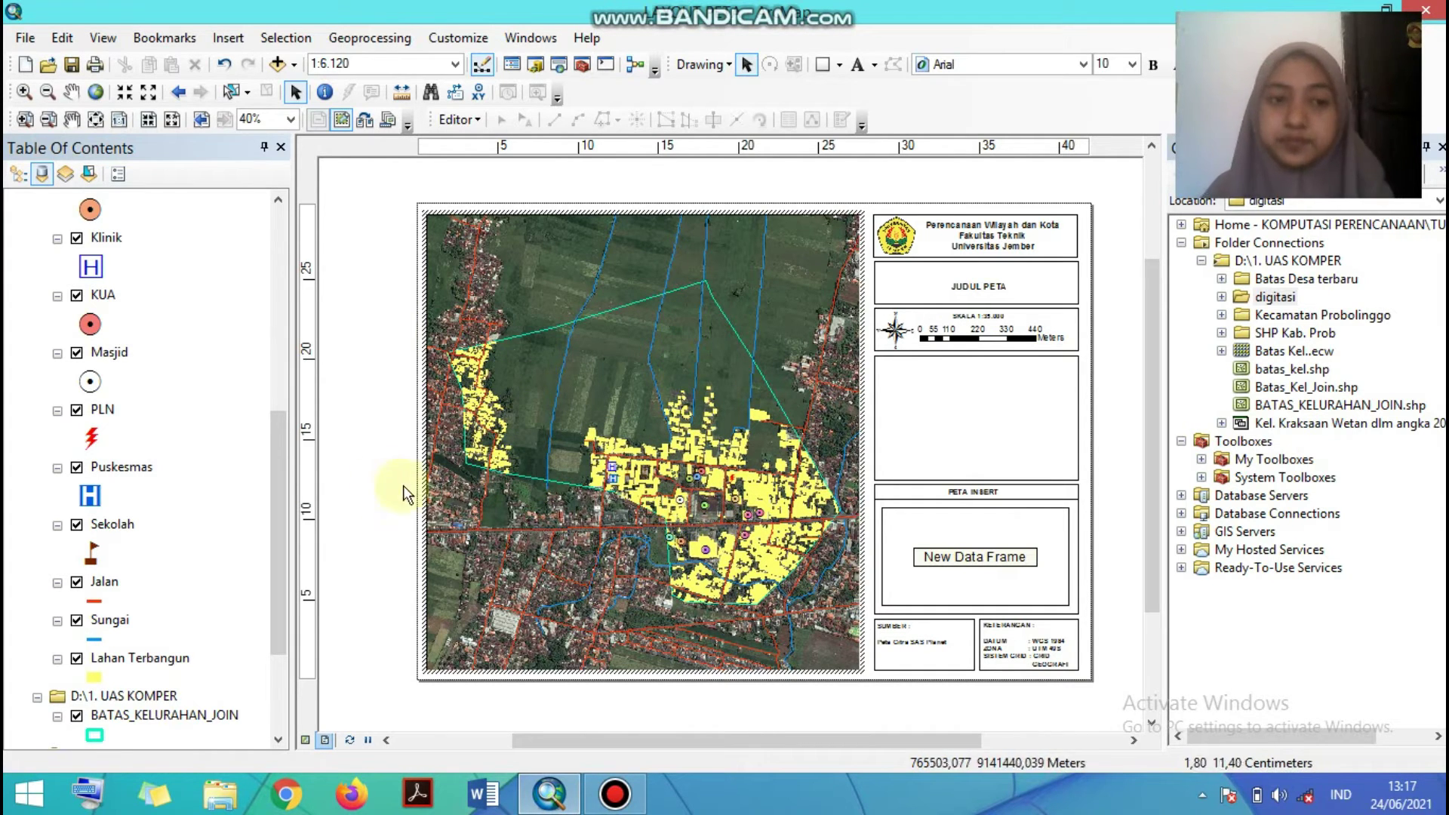
{"action": "left_click_drag", "start_coordinate": [278, 474], "coordinate": [277, 287]}
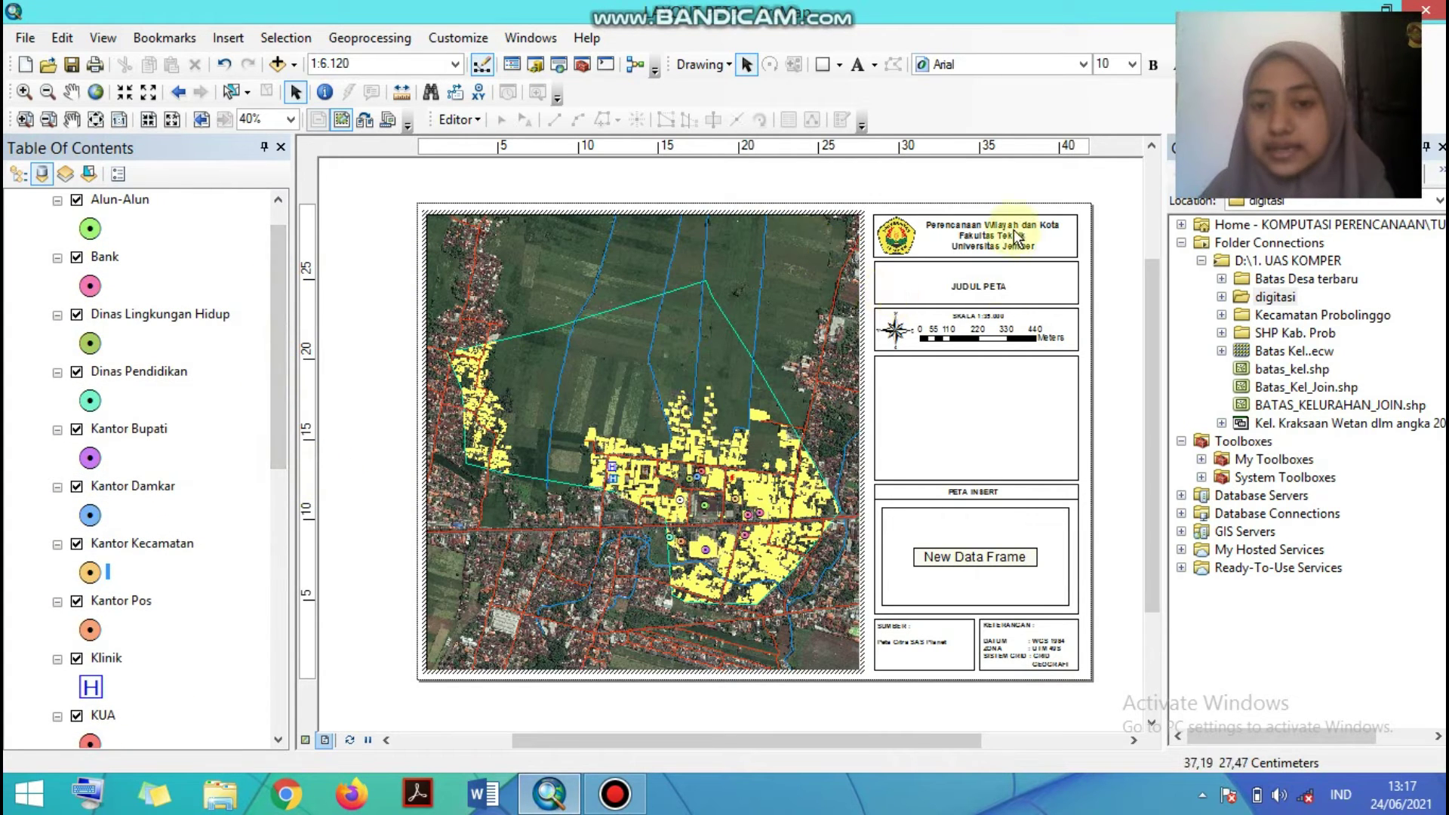
- Replace the JUDUL PETA text with three lines: Peta Lahan Terbangun, Kelurahan Kraksaan Wetan, Kecamatan Kraksaan
{"action": "double_click", "coordinate": [974, 292]}
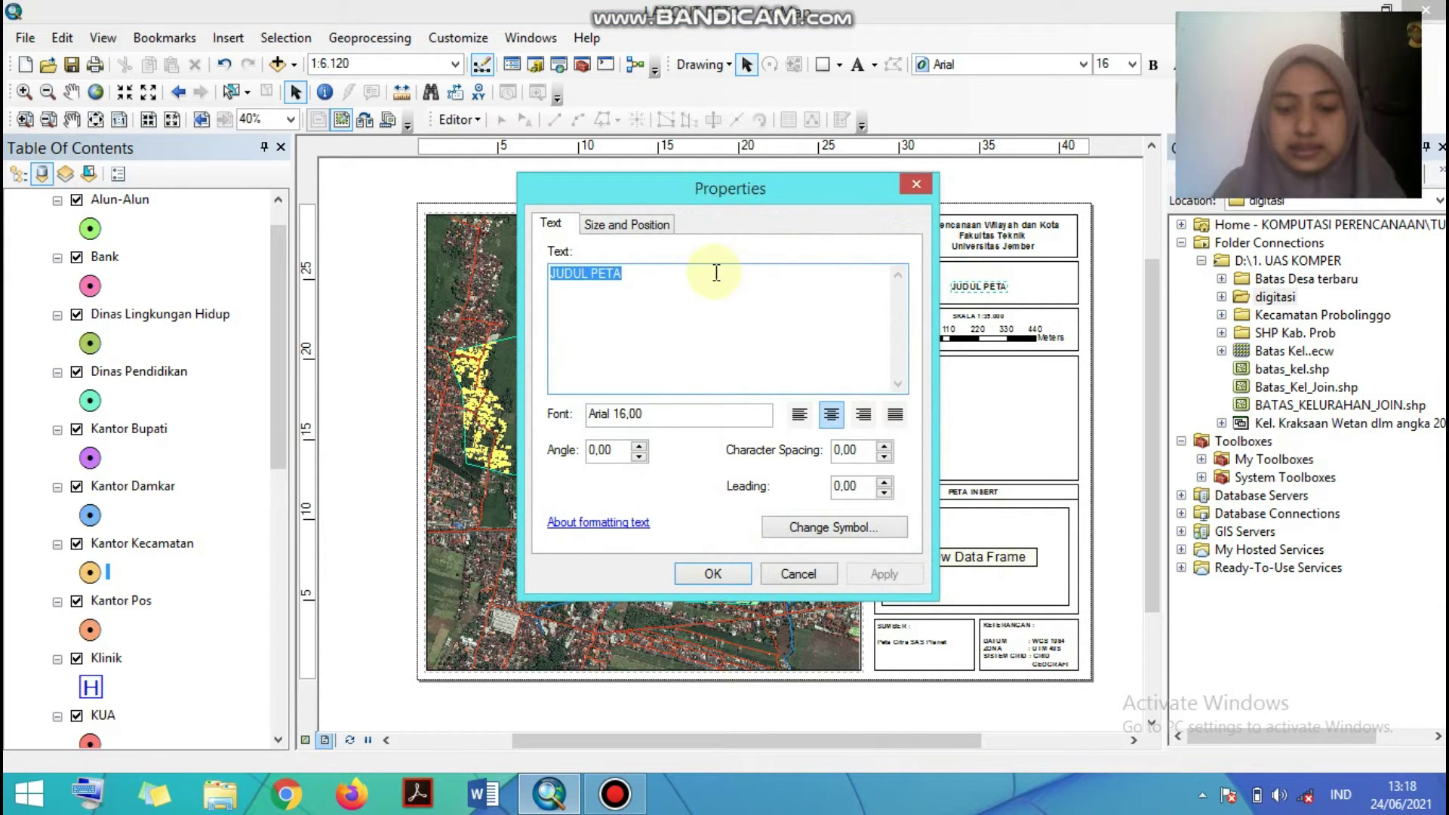
{"action": "type", "text": "Peta Lahan Terbangun"}
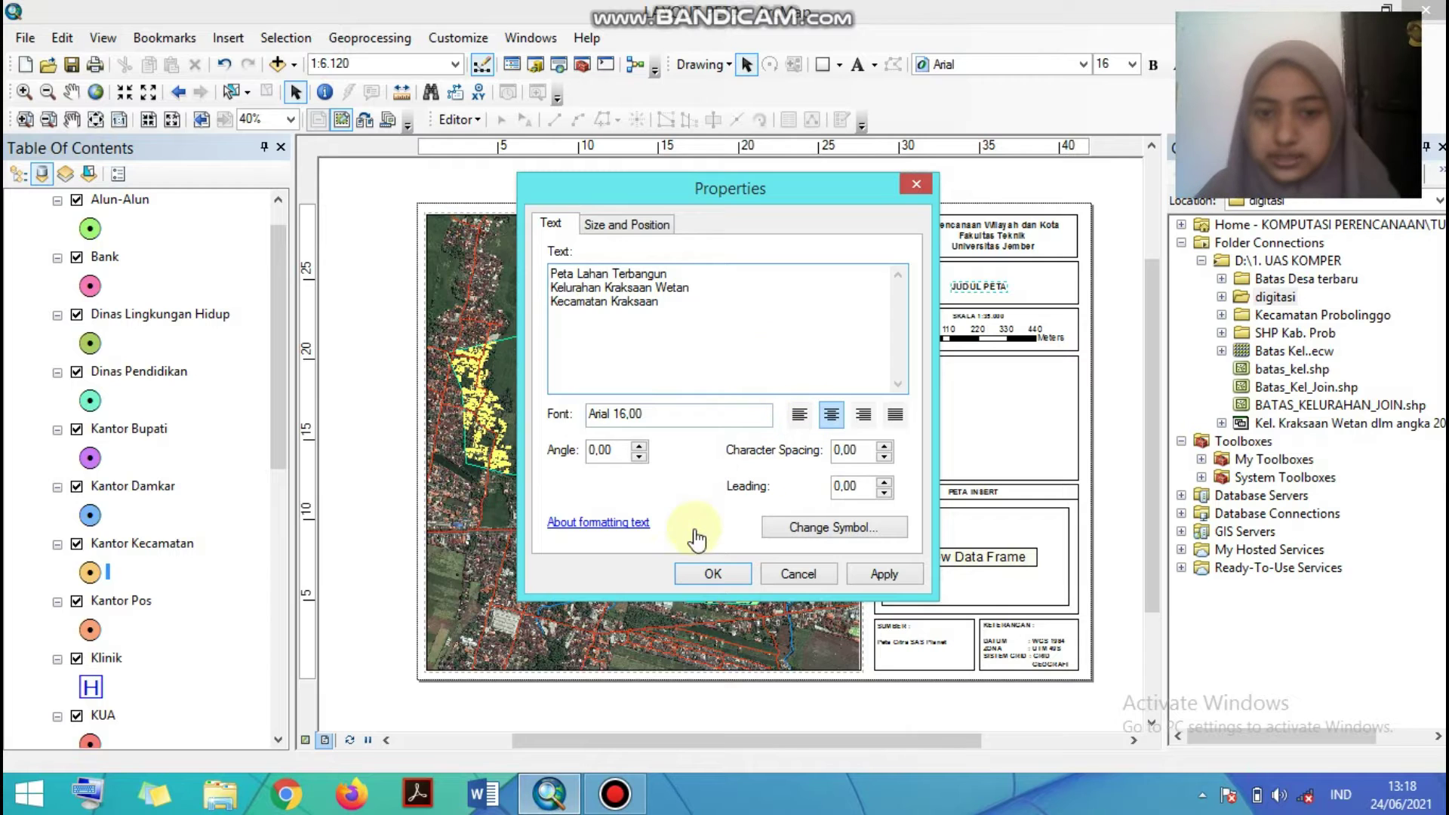
{"action": "left_click", "coordinate": [731, 573]}
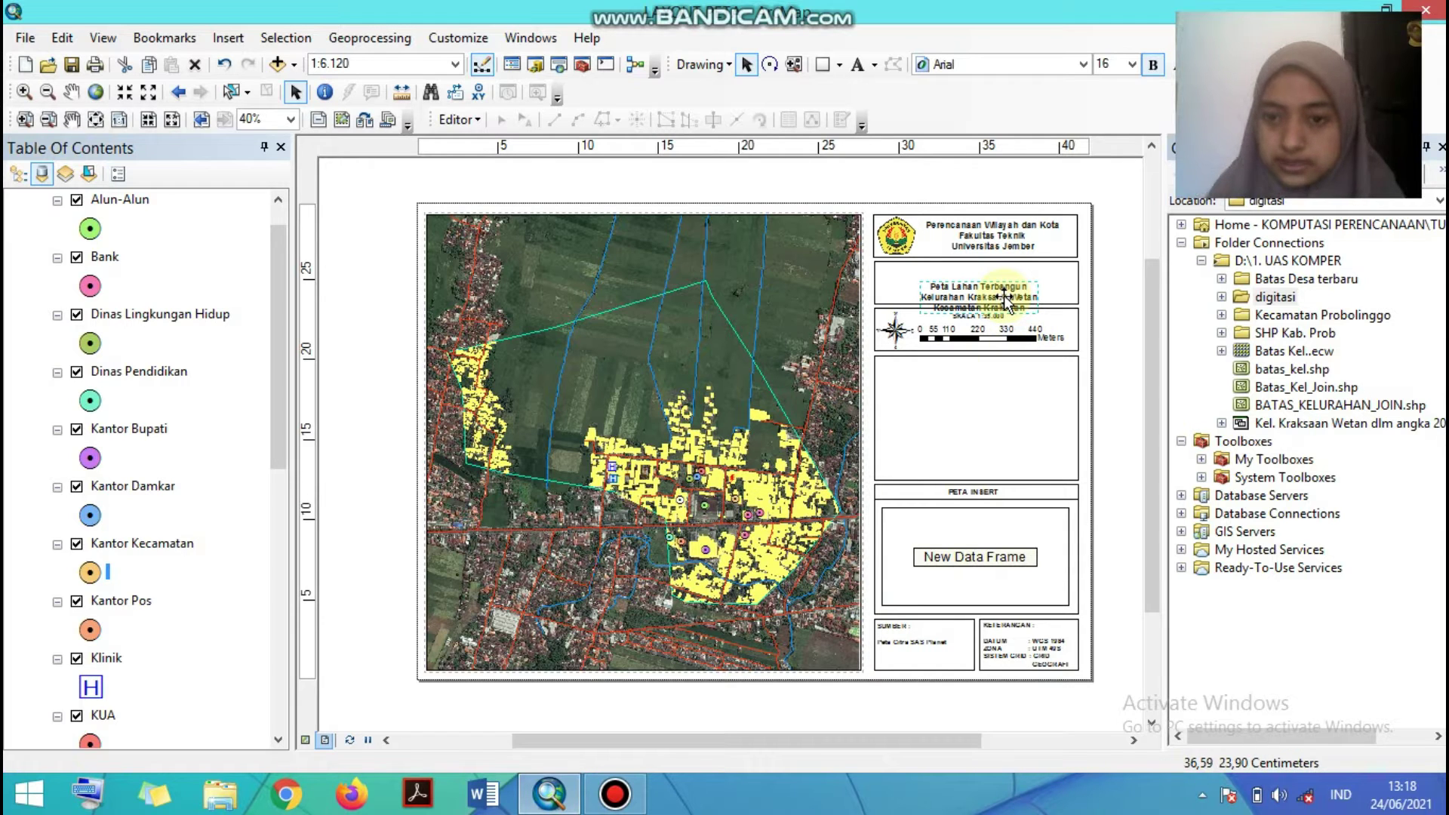
{"action": "left_click", "coordinate": [1114, 370]}
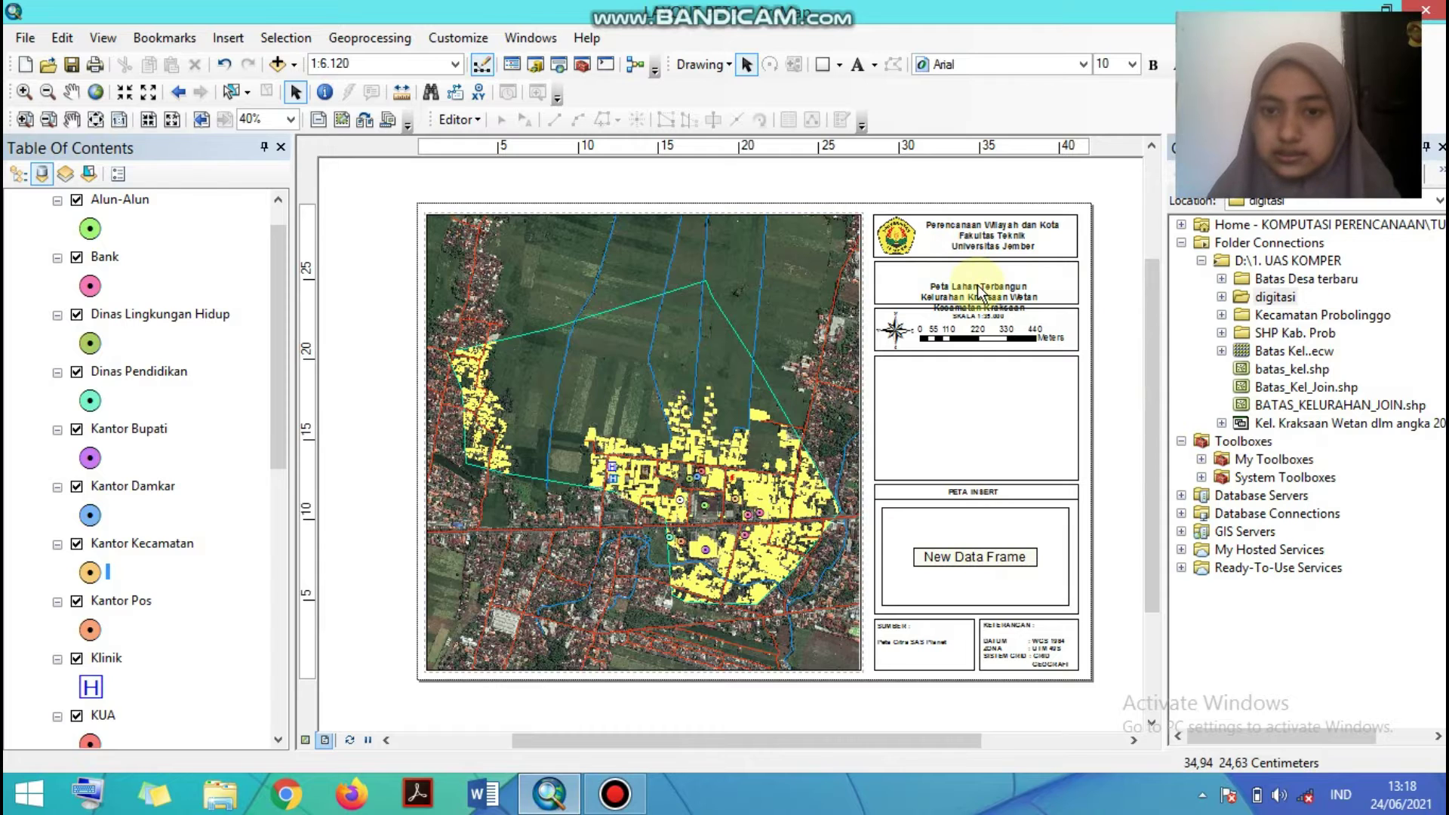
- Move the three-line map title up so it sits fully inside its box above the scale box
{"action": "scroll", "coordinate": [976, 294], "scroll_direction": "down", "scroll_amount": 2}
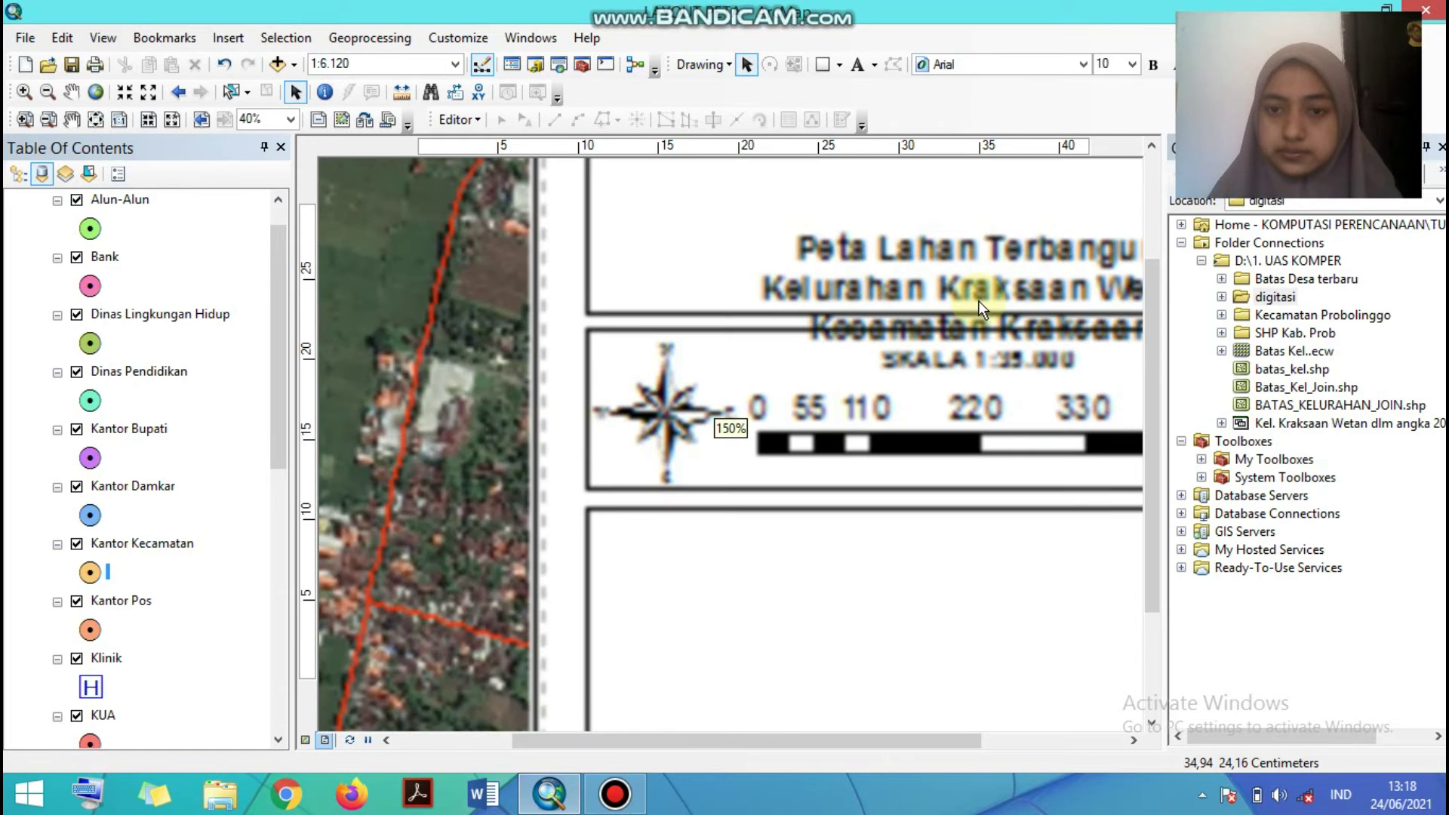
{"action": "scroll", "coordinate": [998, 315], "scroll_direction": "down", "scroll_amount": 2}
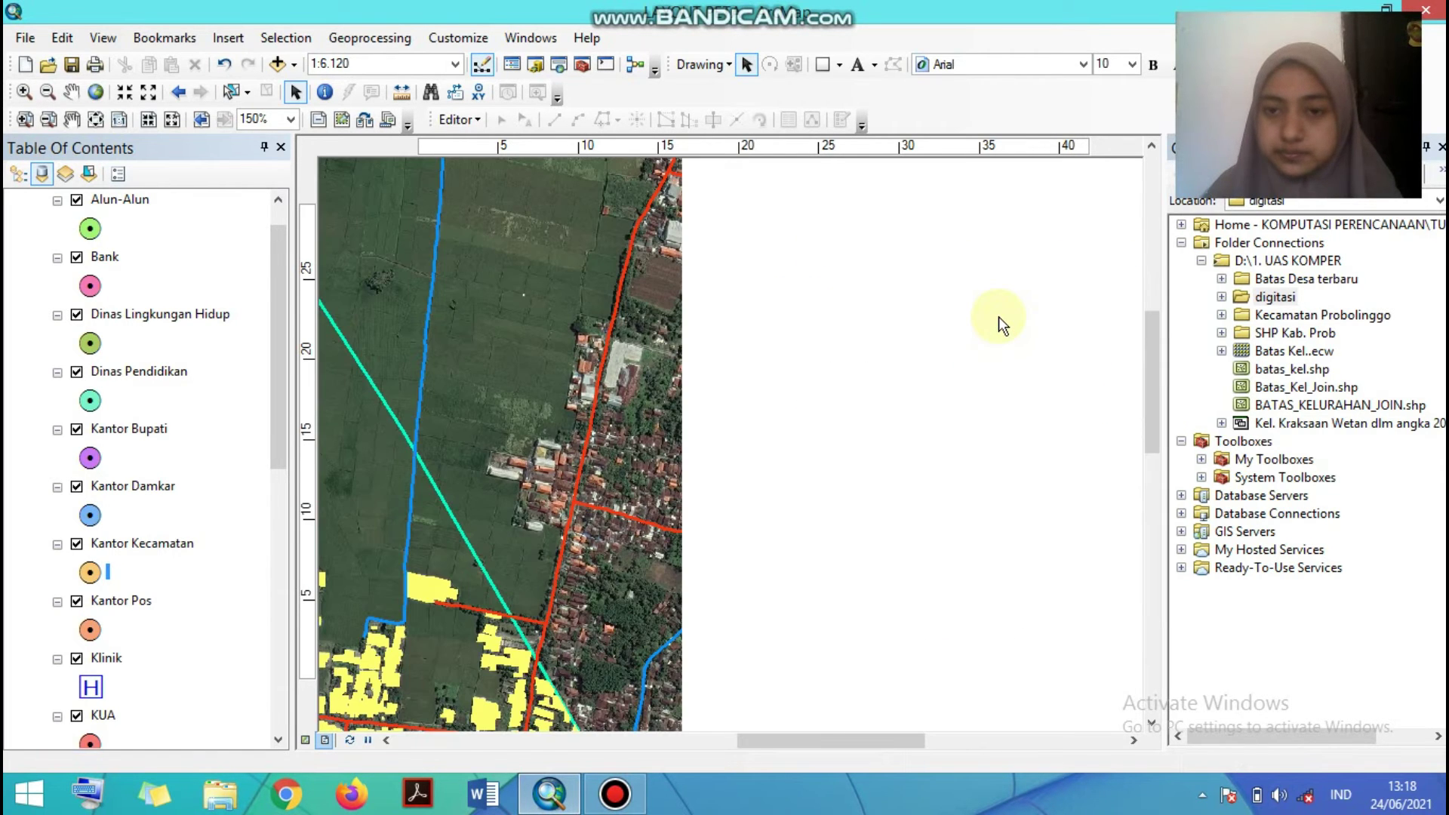
{"action": "left_click_drag", "start_coordinate": [835, 744], "coordinate": [870, 746]}
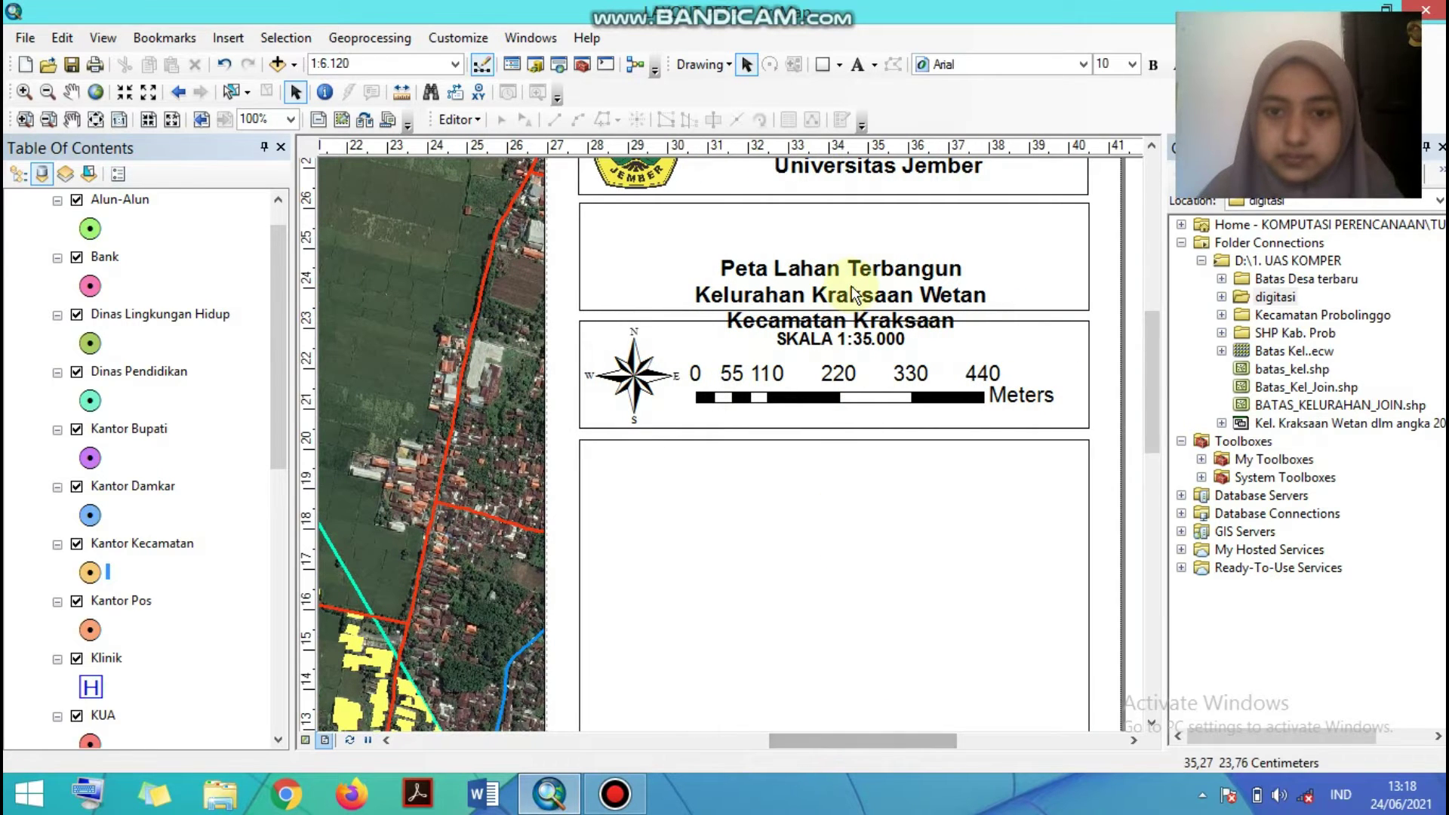
{"action": "left_click_drag", "start_coordinate": [852, 283], "coordinate": [853, 246]}
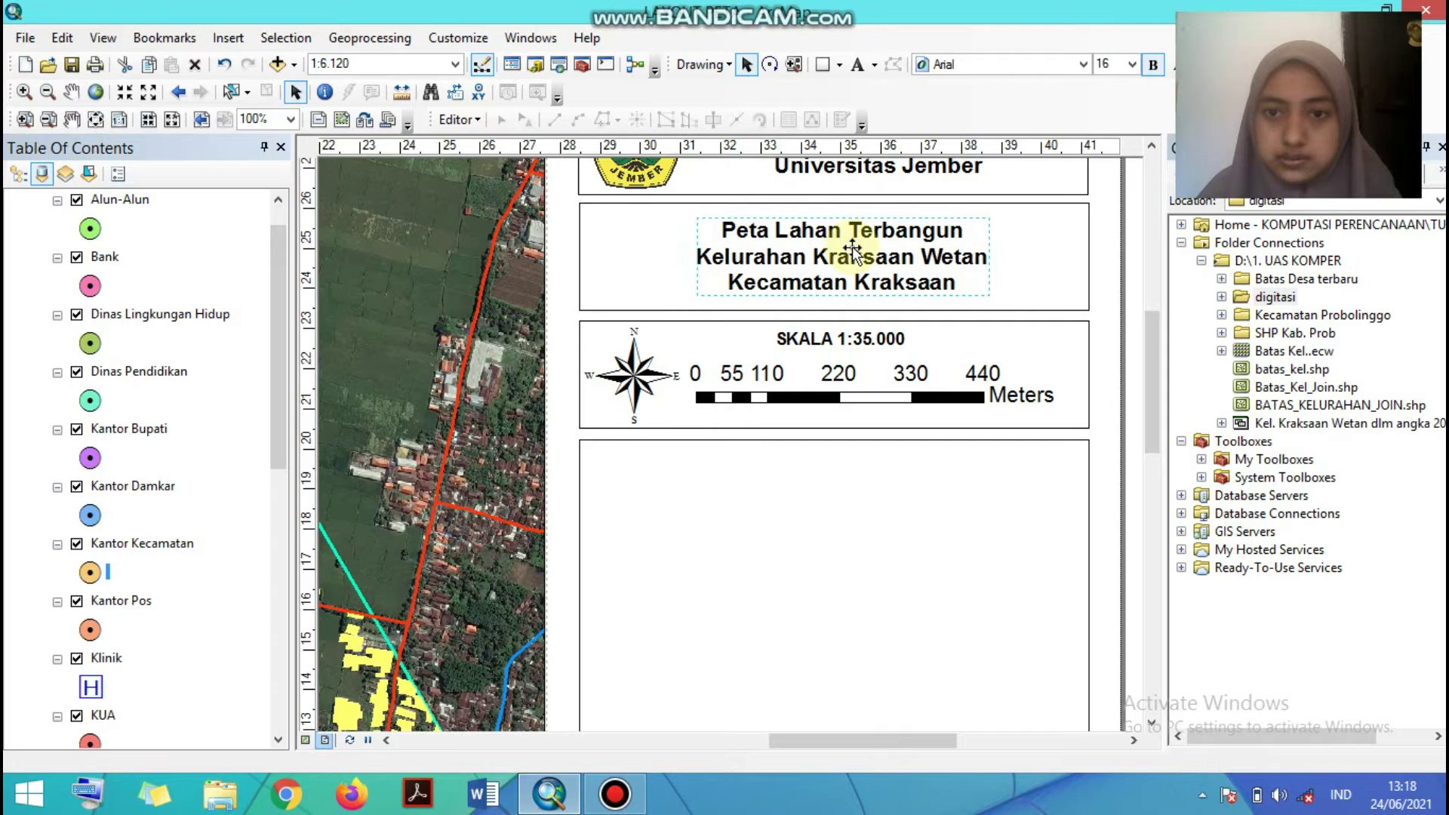
- Change the scale text above the scale bar to SKALA 1:6.120
{"action": "double_click", "coordinate": [887, 342]}
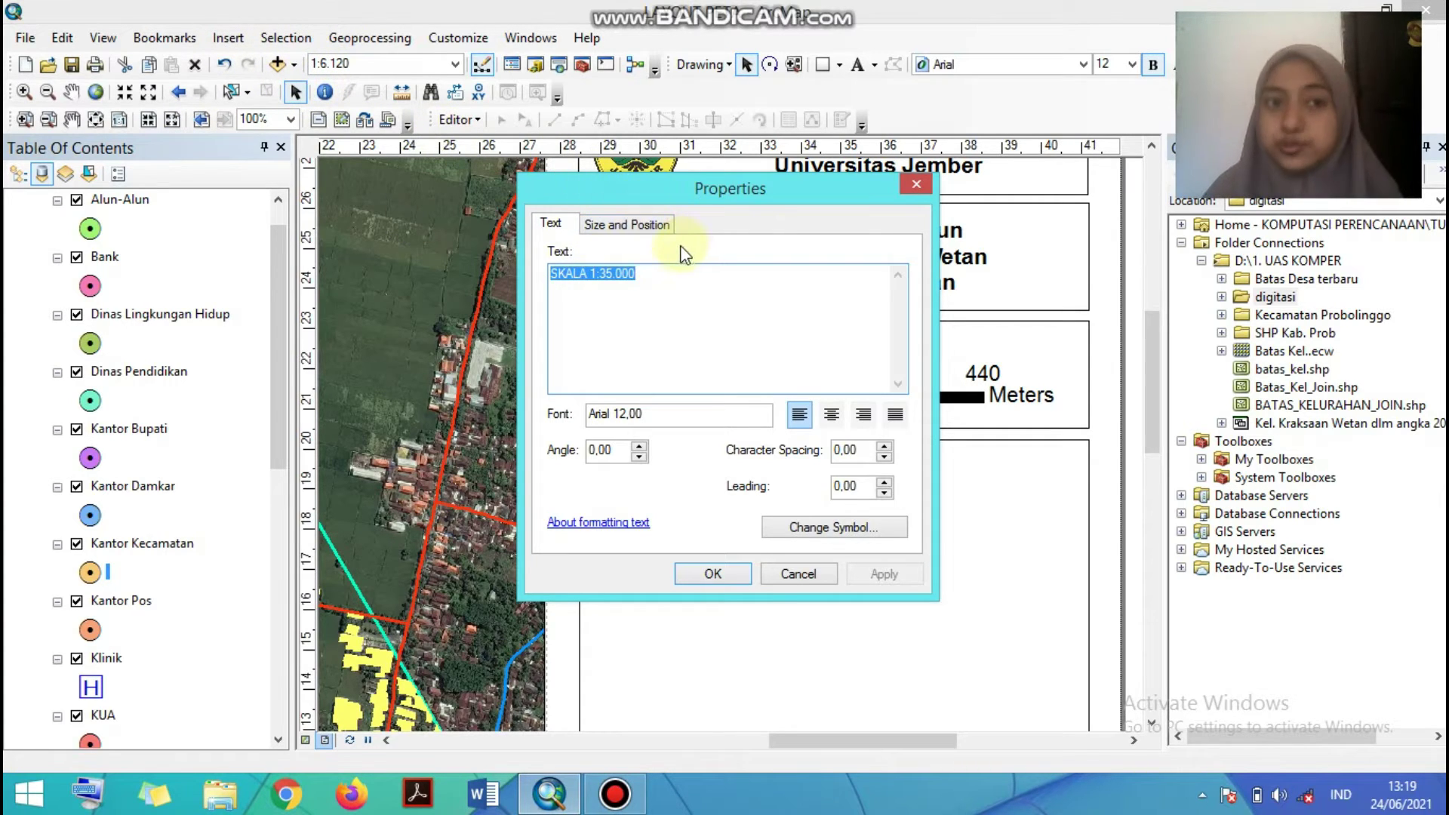
{"action": "left_click", "coordinate": [645, 273]}
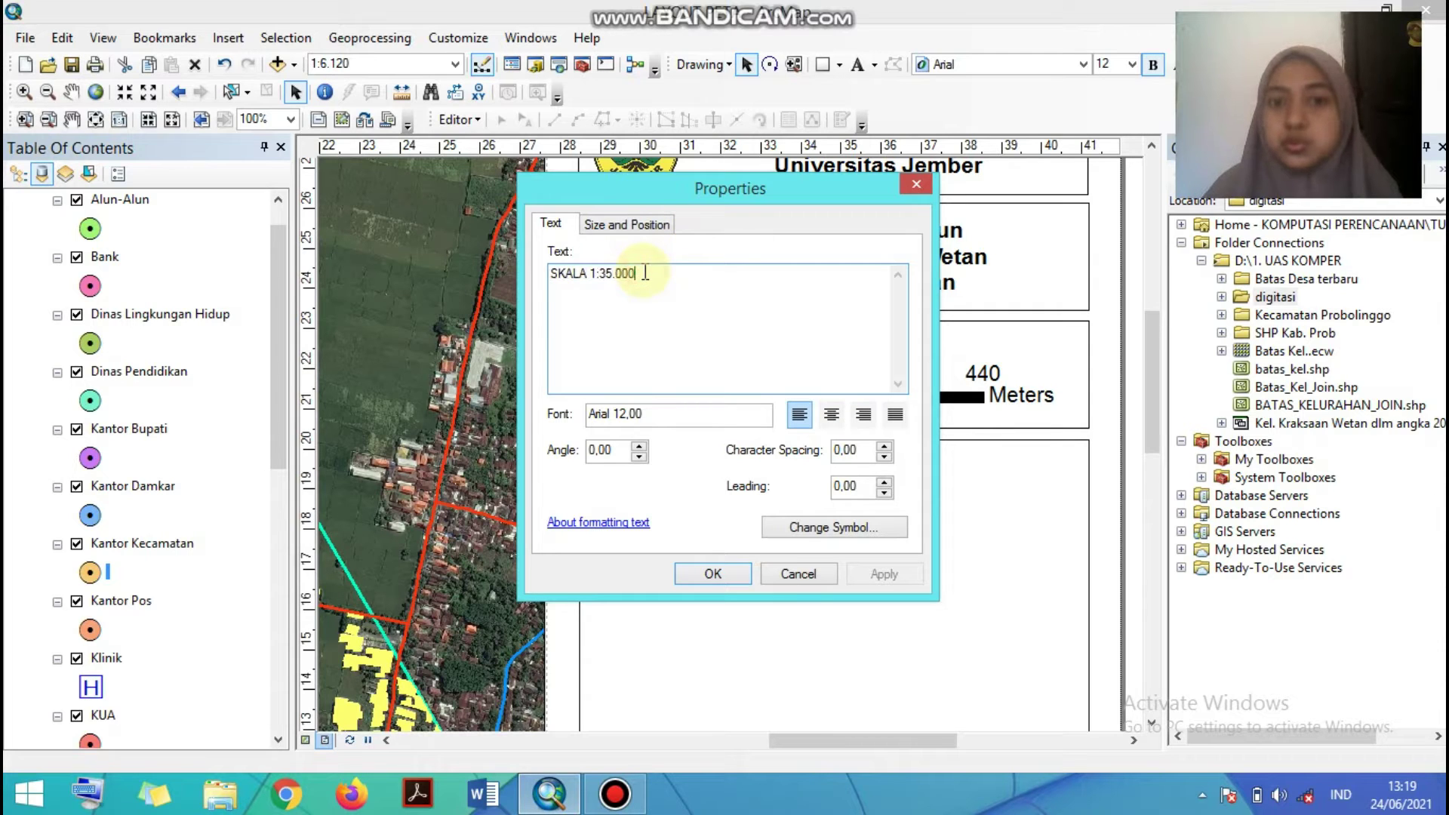
{"action": "key", "text": "BackSpace"}
{"action": "key", "text": "BackSpace"}
{"action": "key", "text": "BackSpace"}
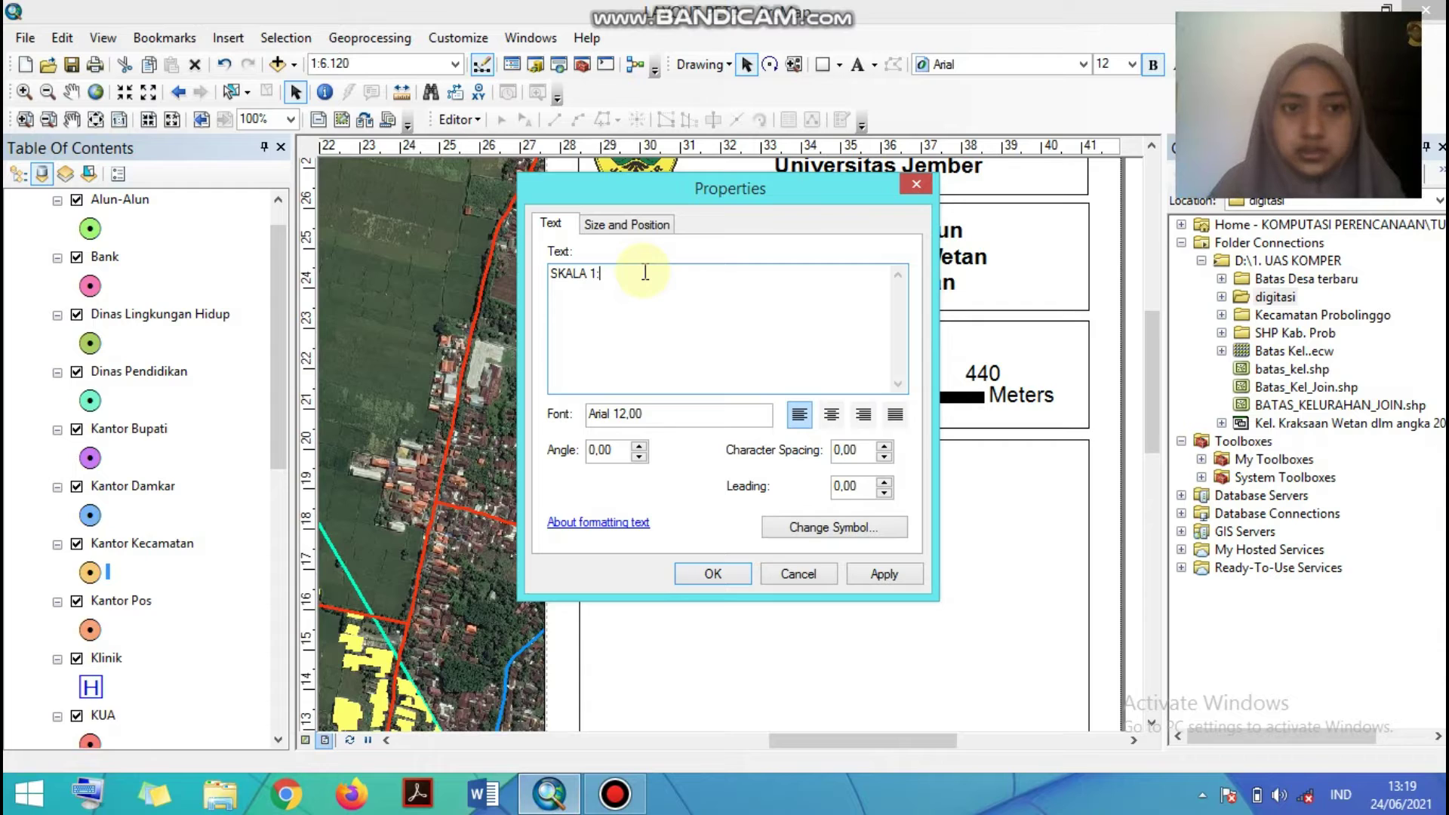
{"action": "type", "text": "6.120"}
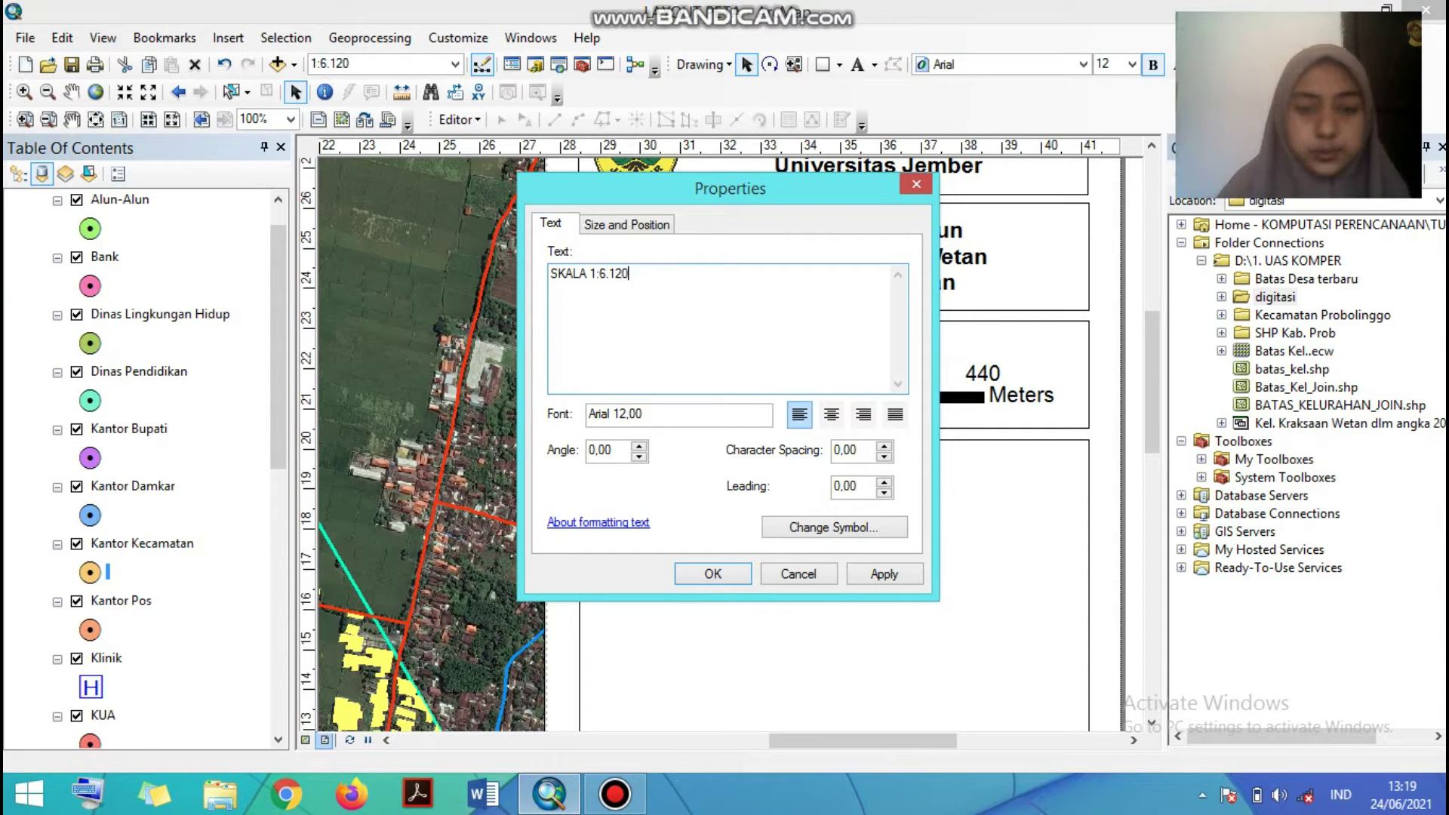
{"action": "left_click", "coordinate": [710, 575]}
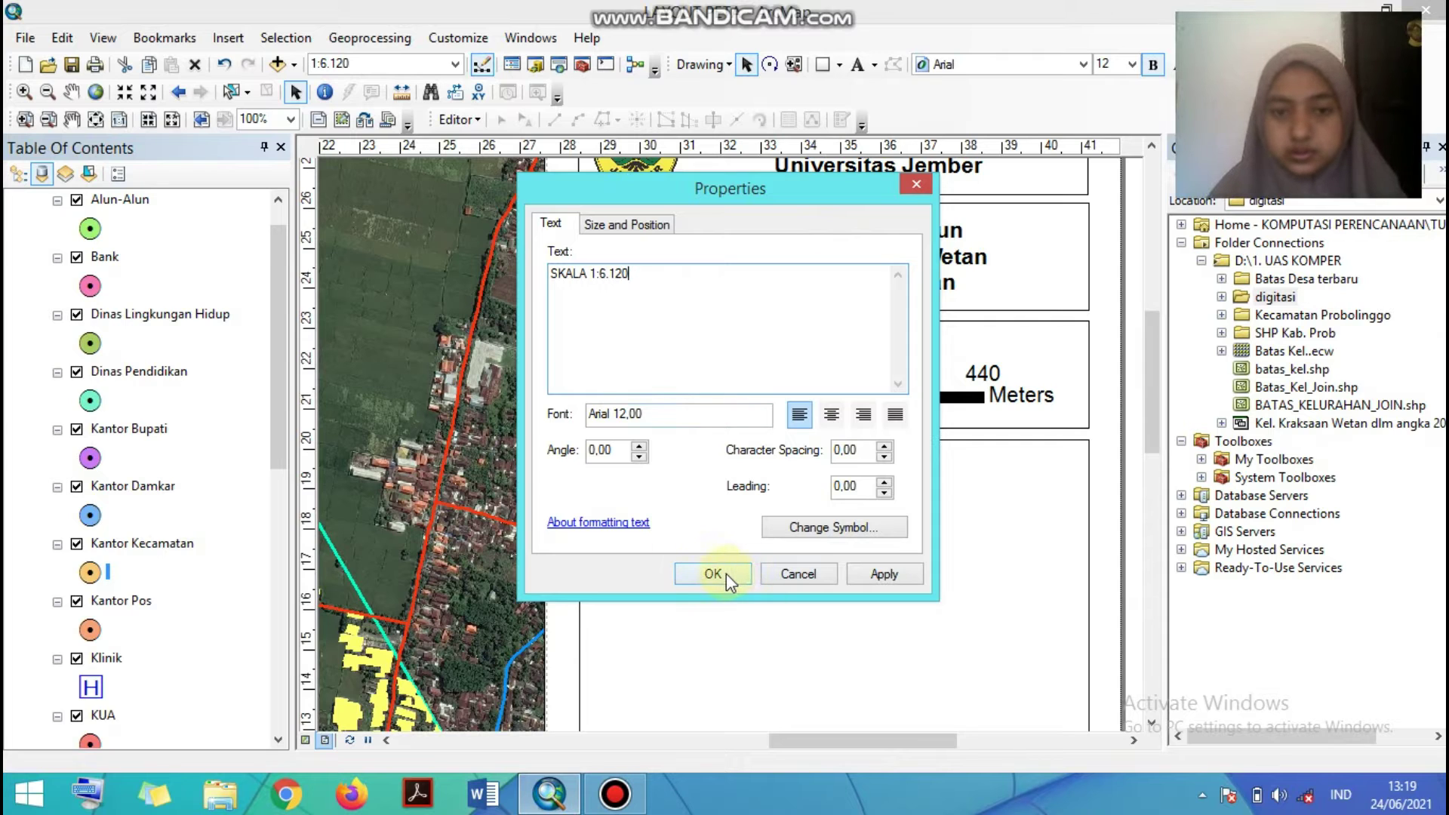
{"action": "left_click", "coordinate": [717, 574]}
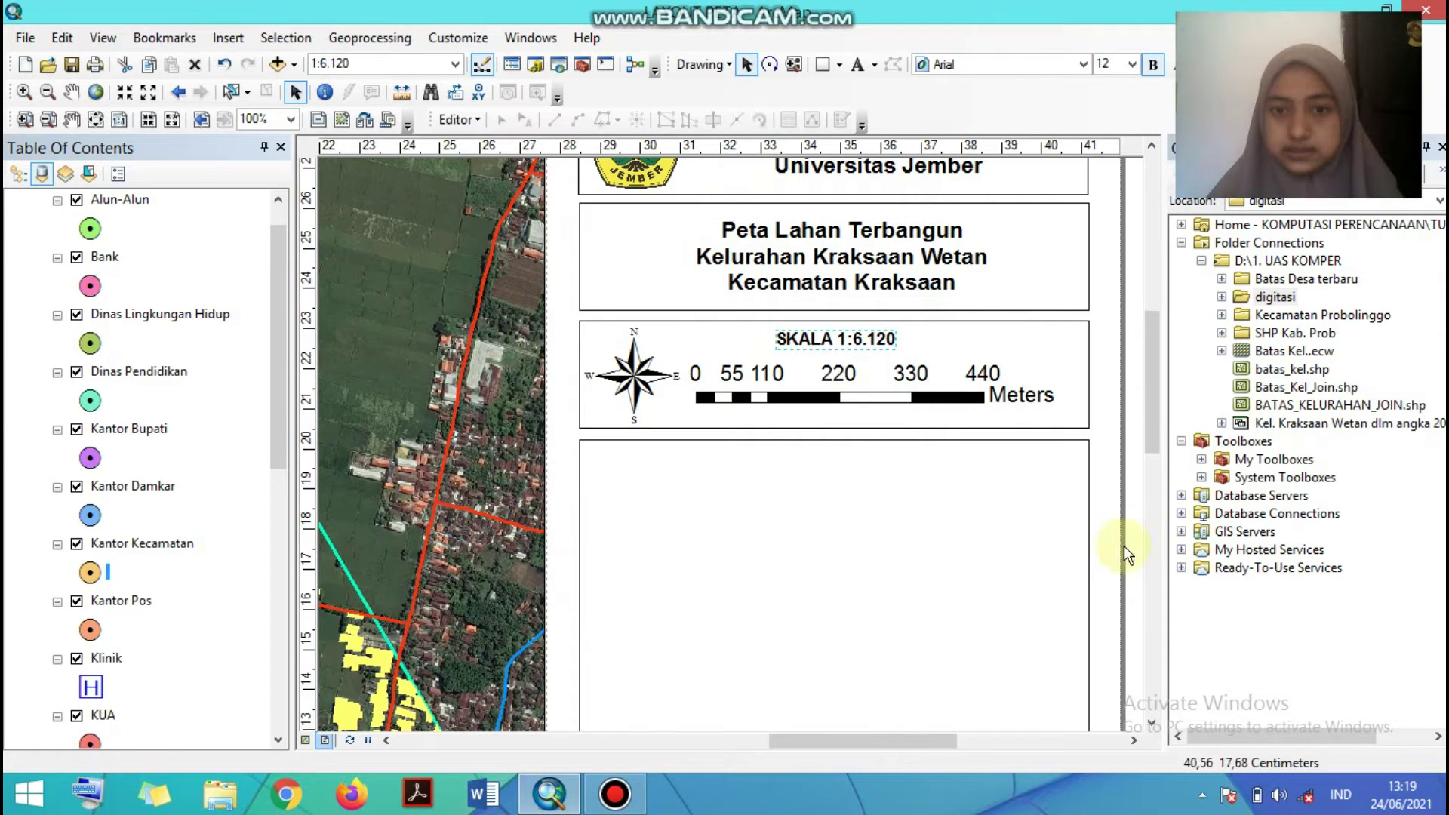
- Start a legend for the layout, remove Batas Kel..ecw from its items and set it to 2 columns
{"action": "left_click_drag", "start_coordinate": [1157, 409], "coordinate": [1158, 423]}
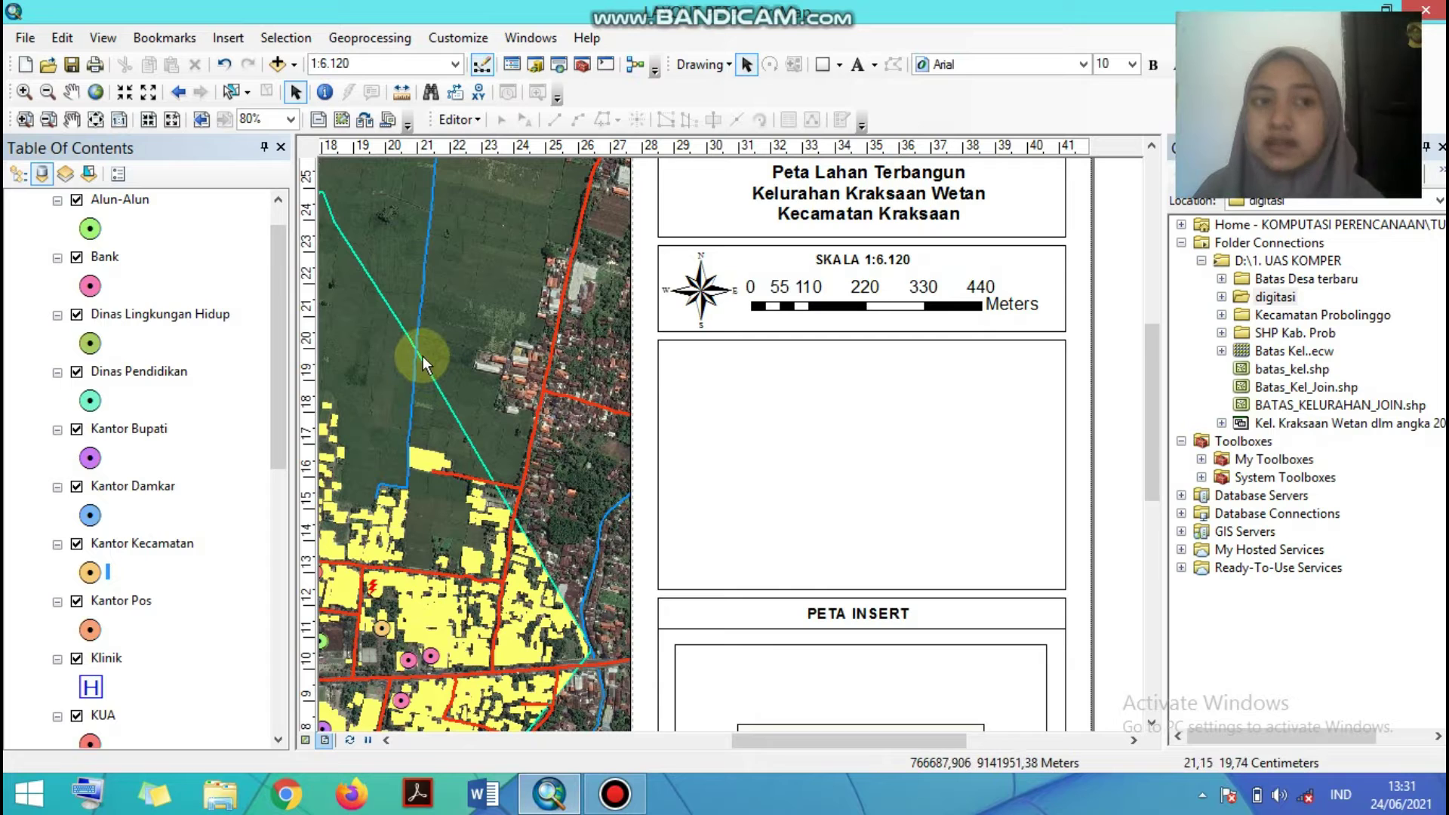
{"action": "left_click", "coordinate": [221, 39]}
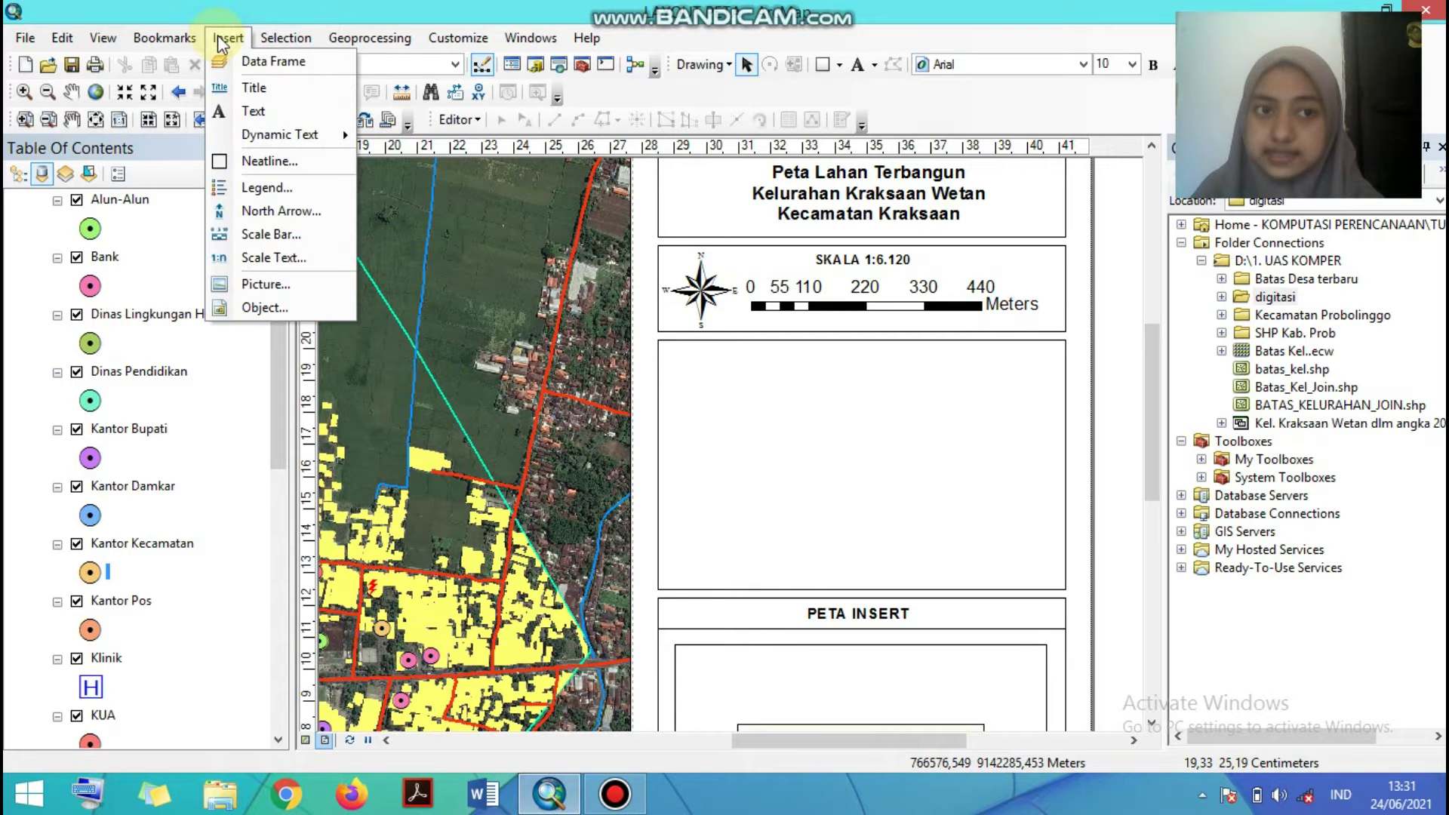
{"action": "left_click", "coordinate": [249, 189]}
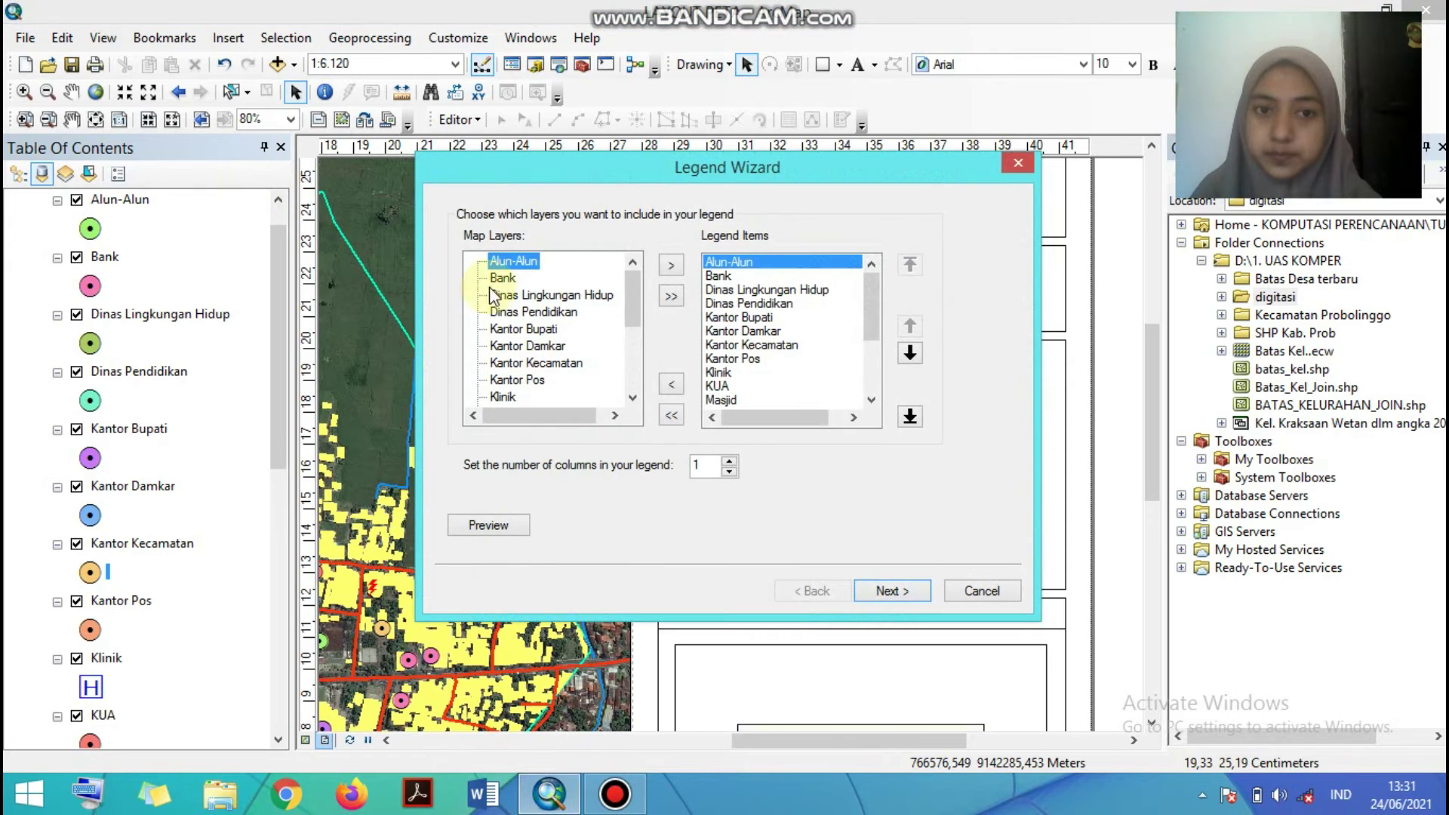
{"action": "left_click", "coordinate": [870, 319]}
{"action": "left_click_drag", "start_coordinate": [870, 321], "coordinate": [873, 415]}
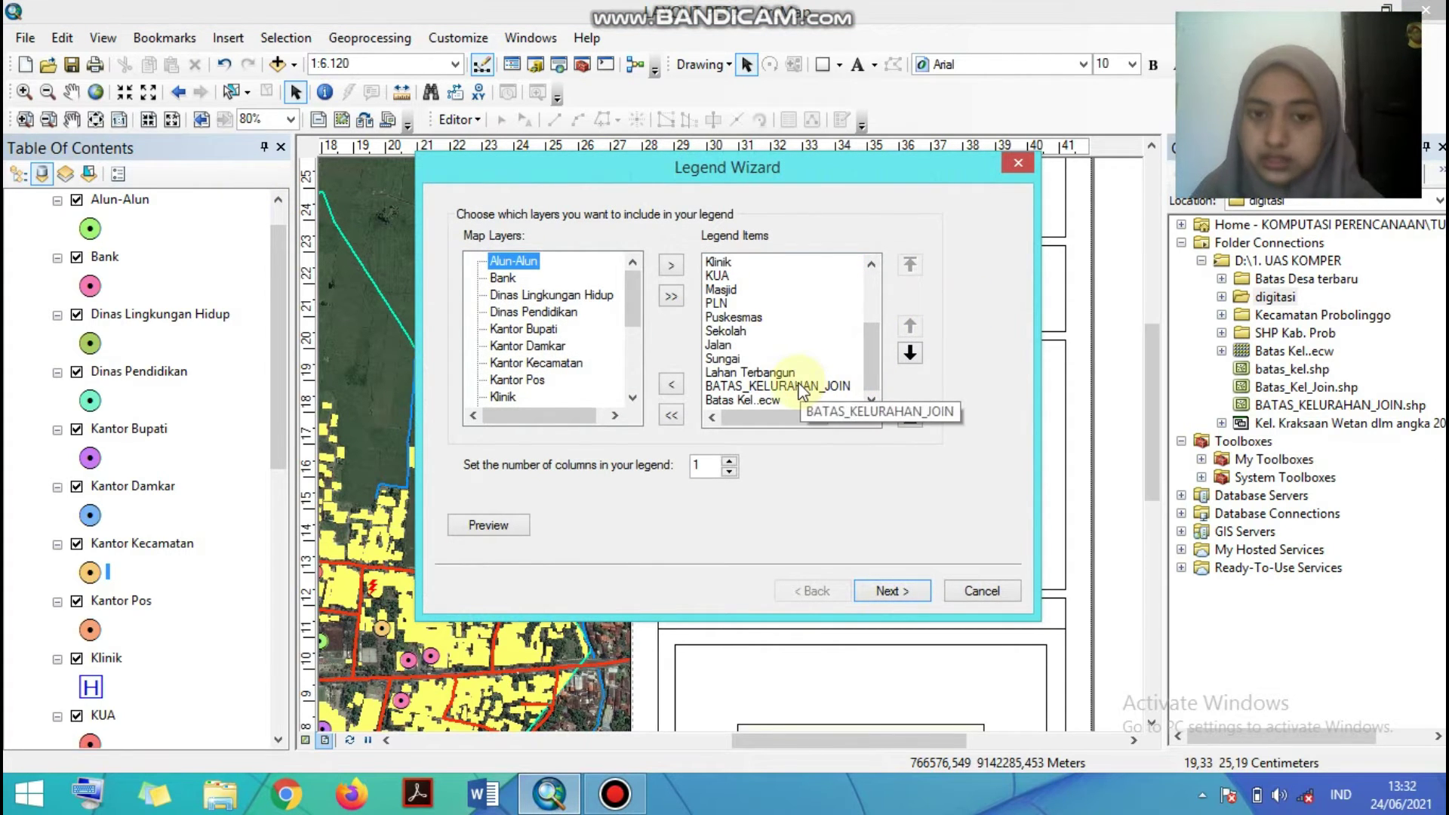
{"action": "left_click", "coordinate": [753, 400]}
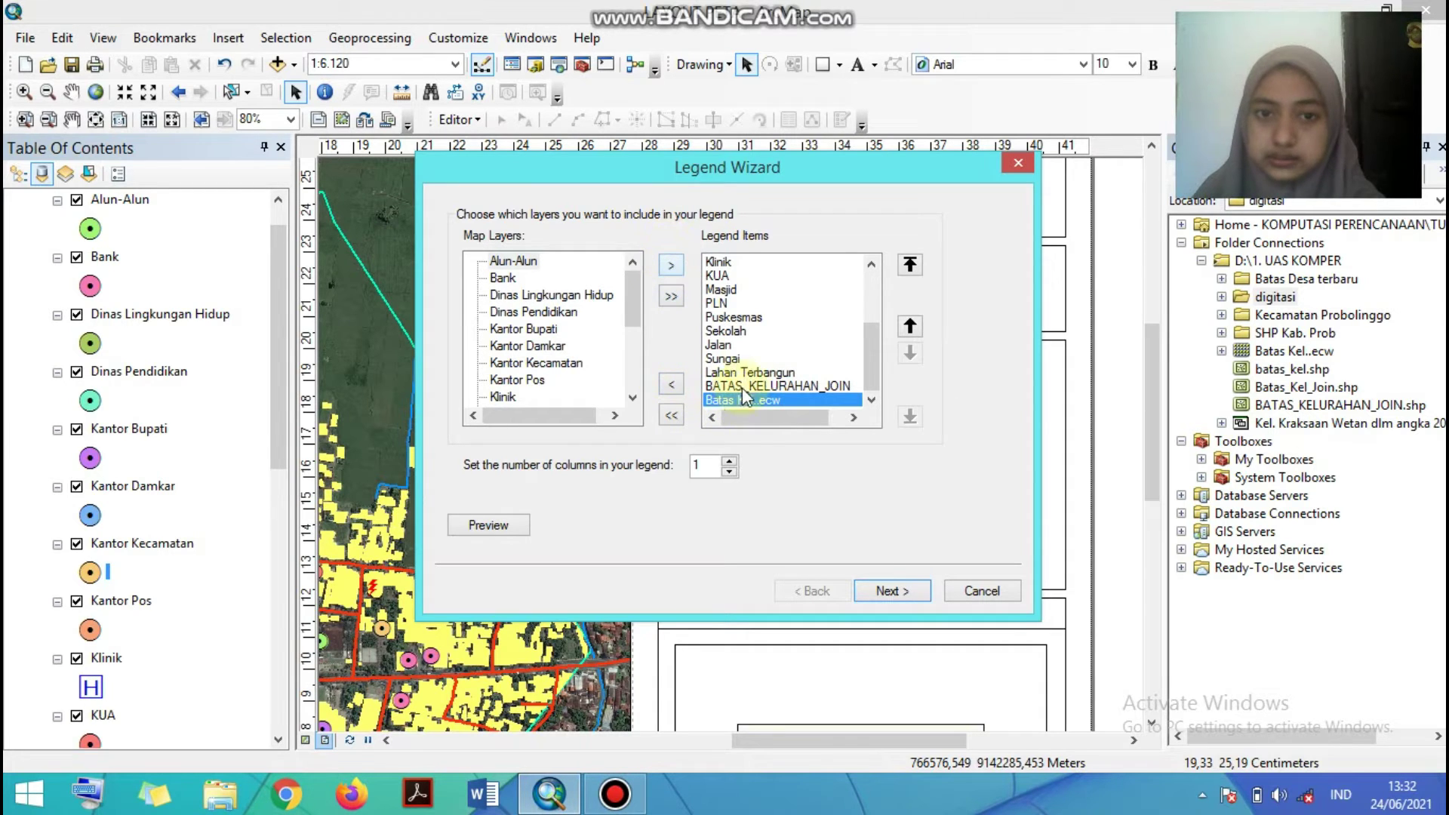
{"action": "left_click", "coordinate": [724, 374]}
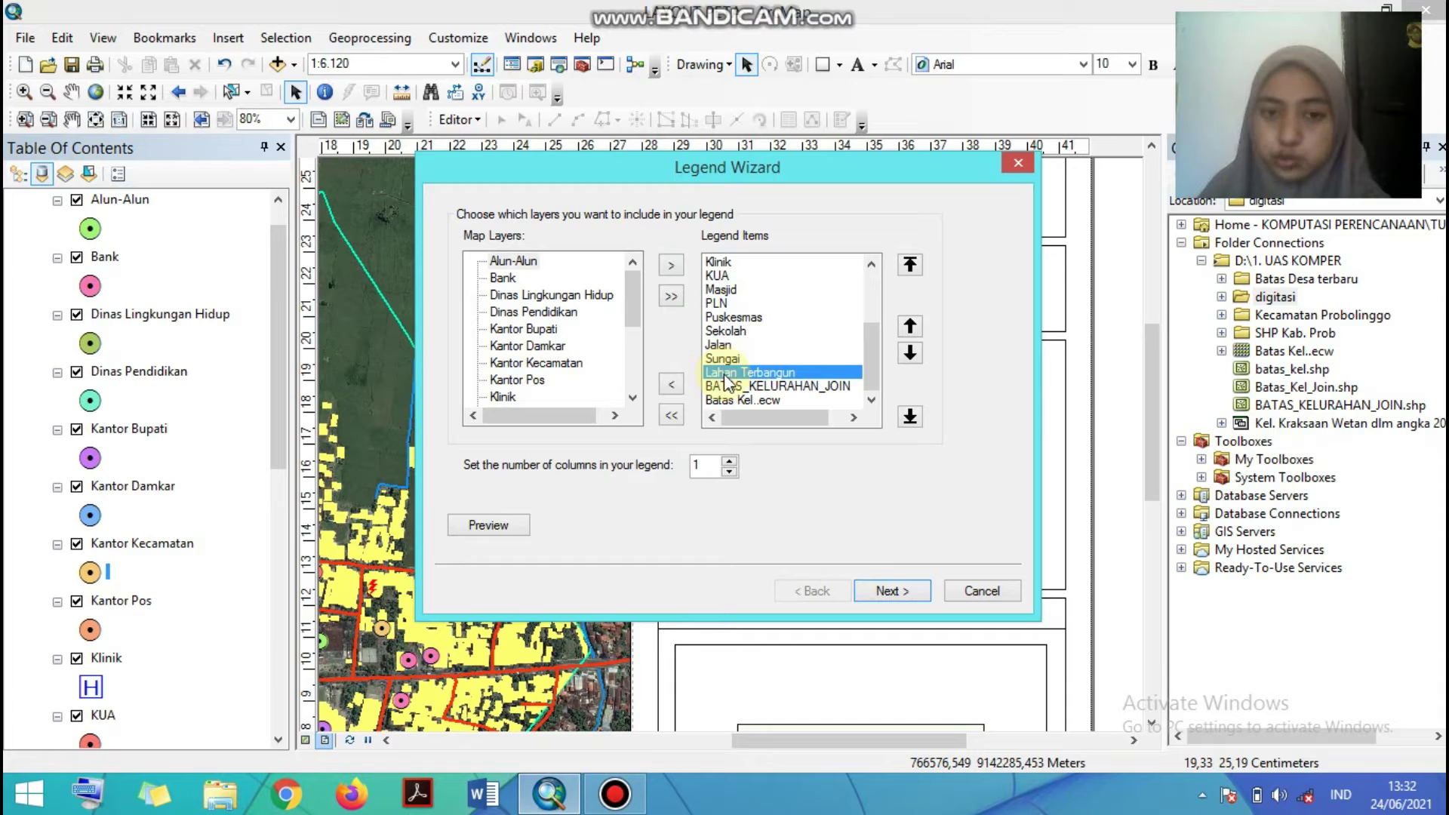
{"action": "left_click", "coordinate": [736, 400]}
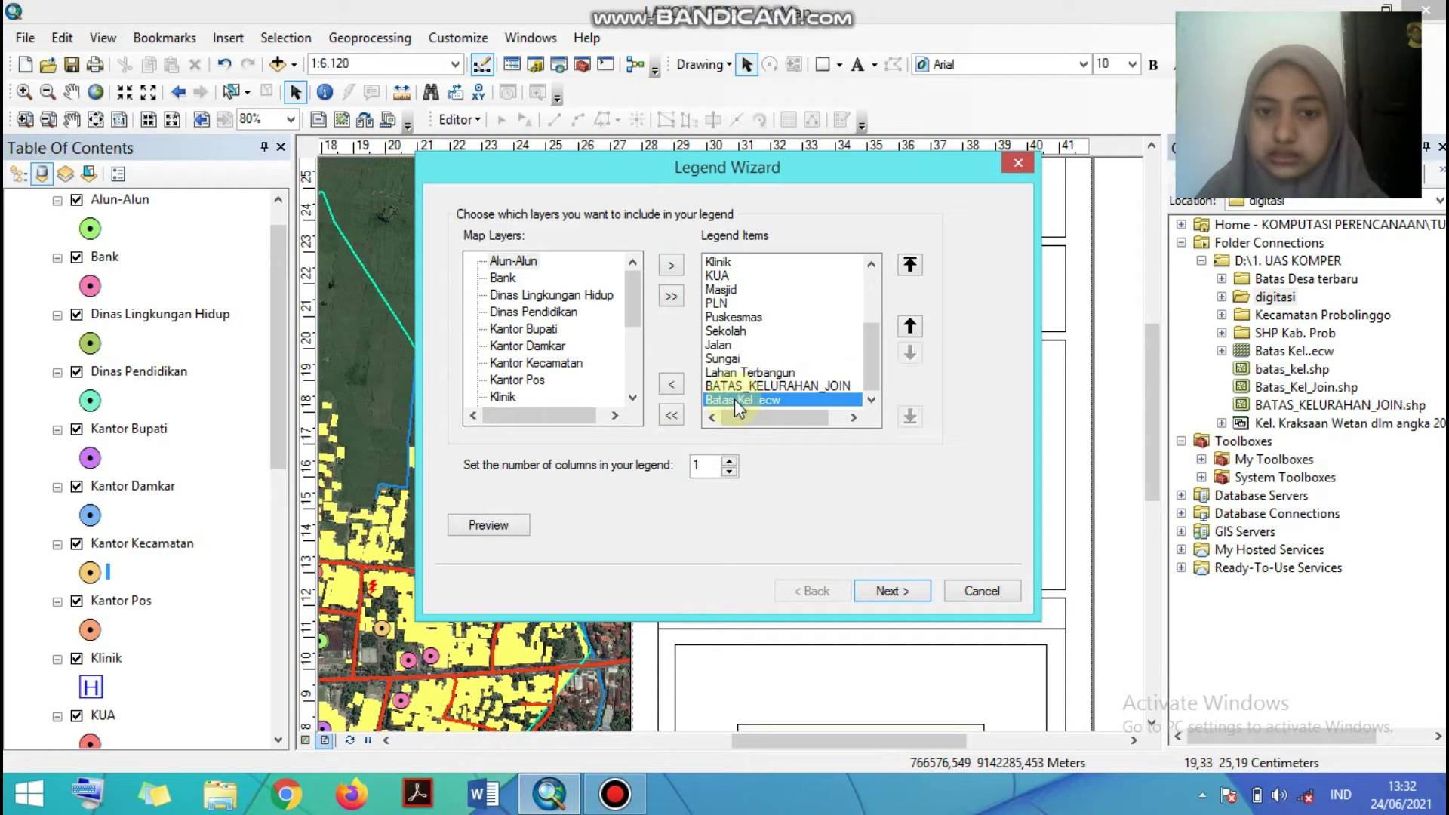
{"action": "left_click", "coordinate": [671, 387]}
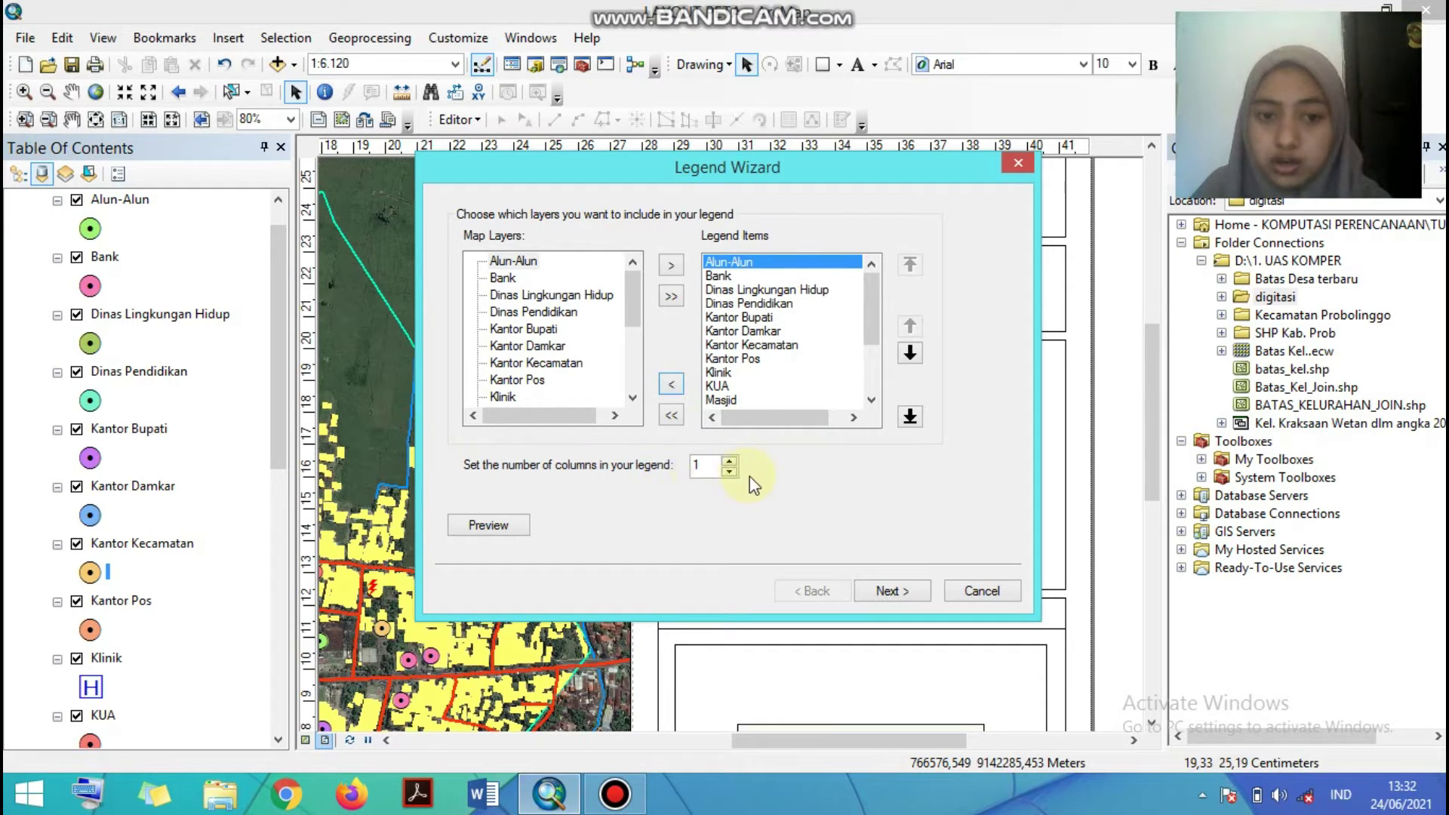
{"action": "left_click", "coordinate": [730, 463]}
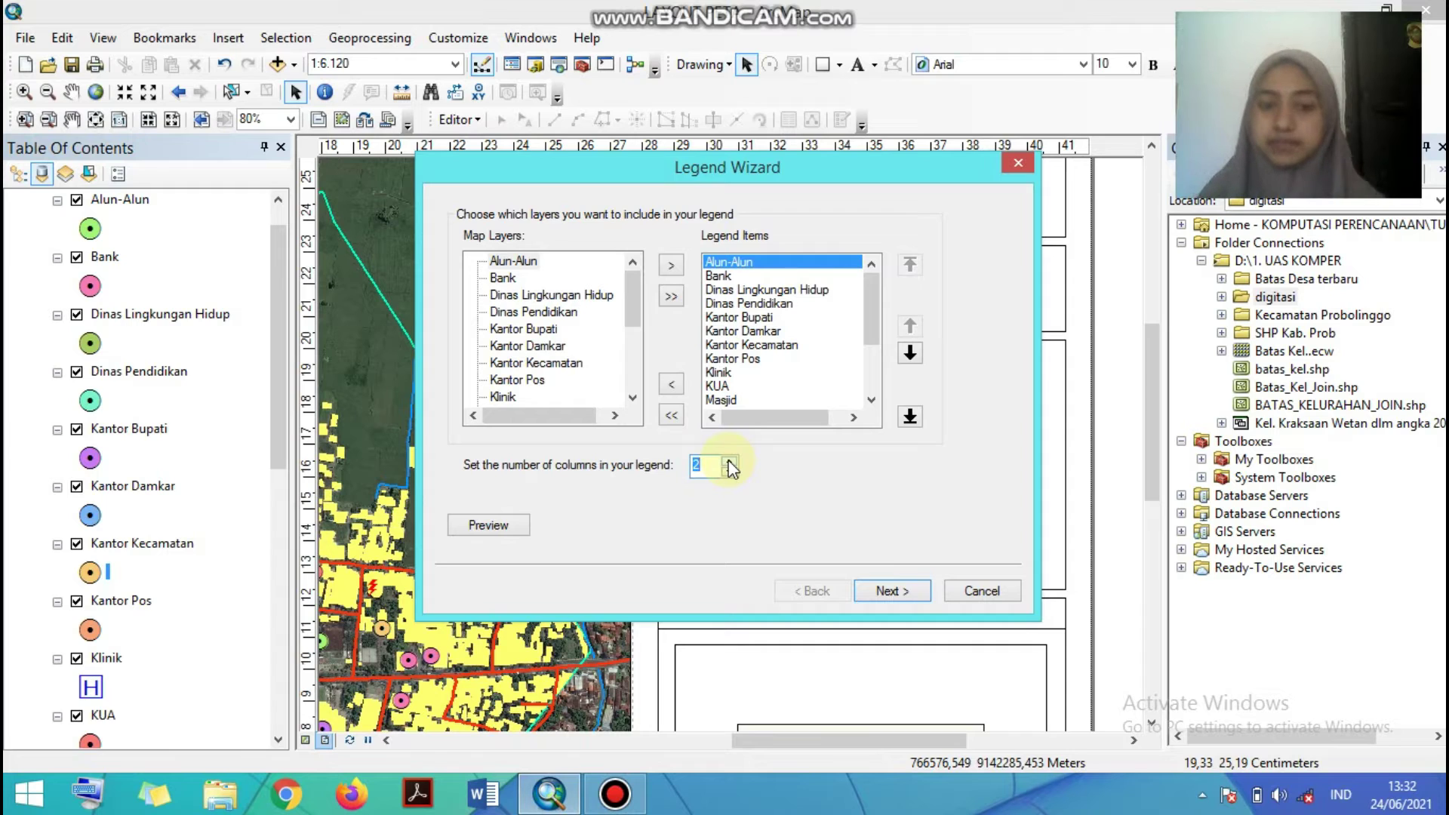
{"action": "left_click", "coordinate": [905, 596]}
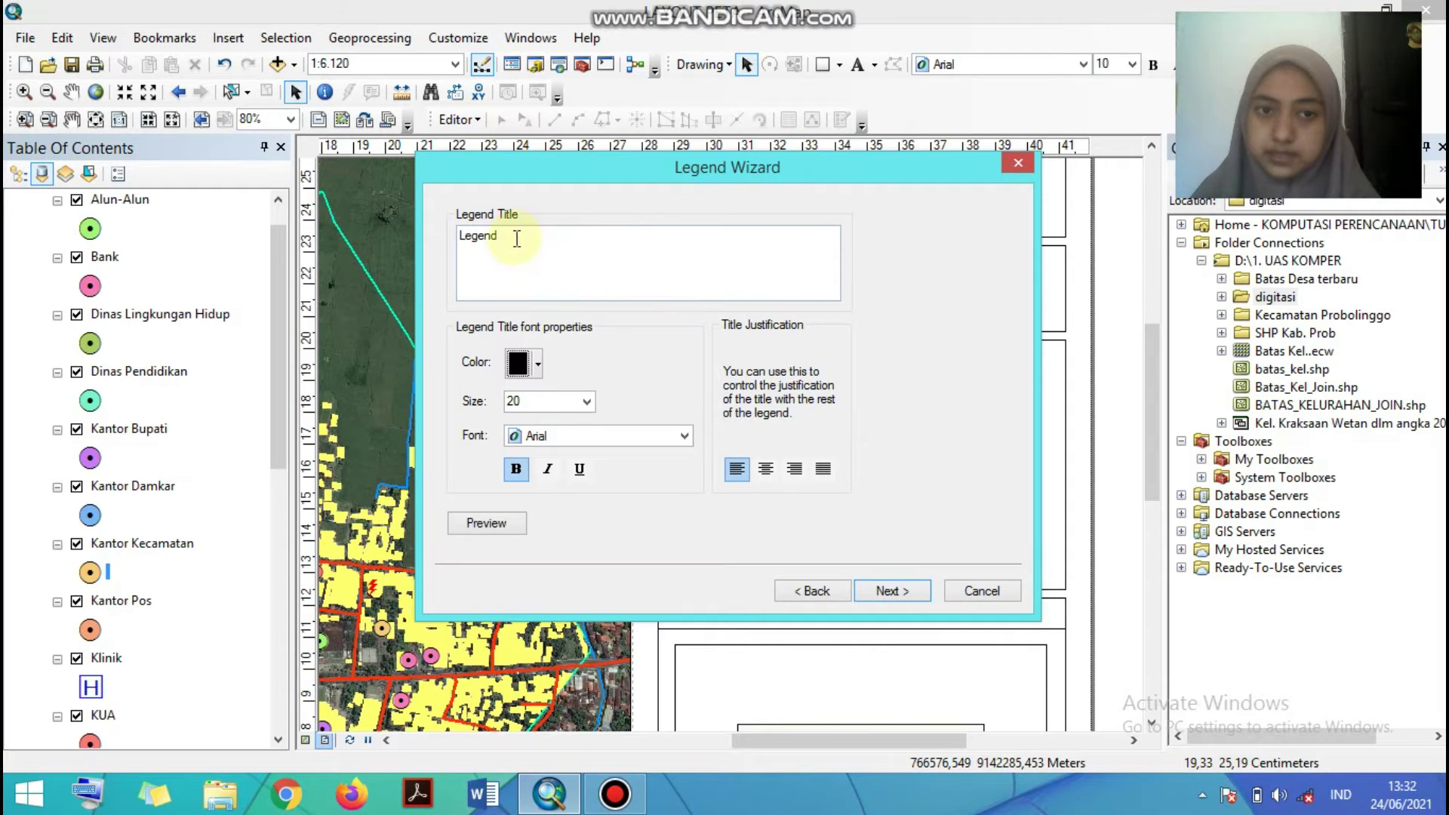
- Set the legend title to KETERANGAN and keep its default font settings
{"action": "double_click", "coordinate": [505, 237]}
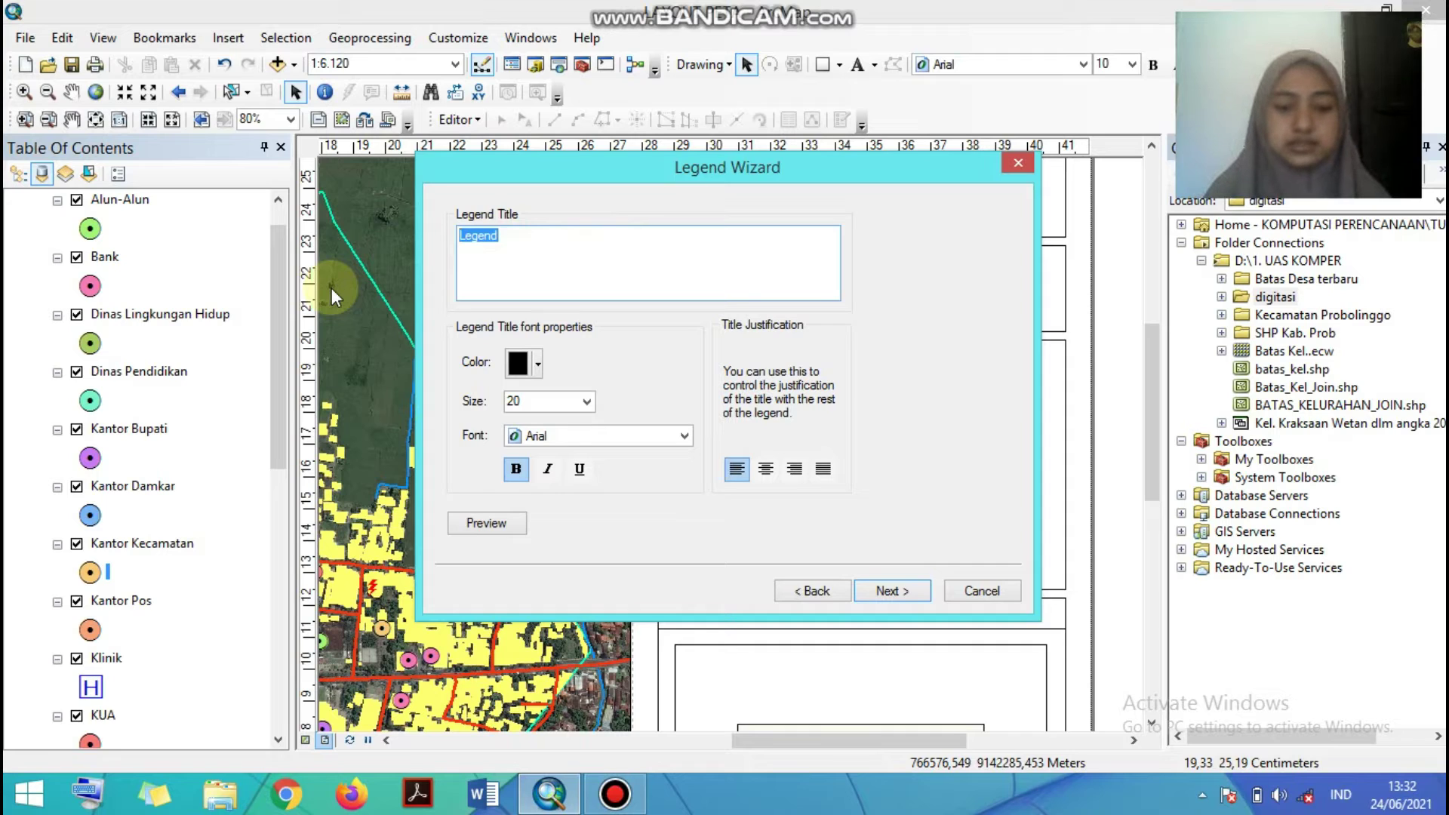
{"action": "type", "text": "kete"}
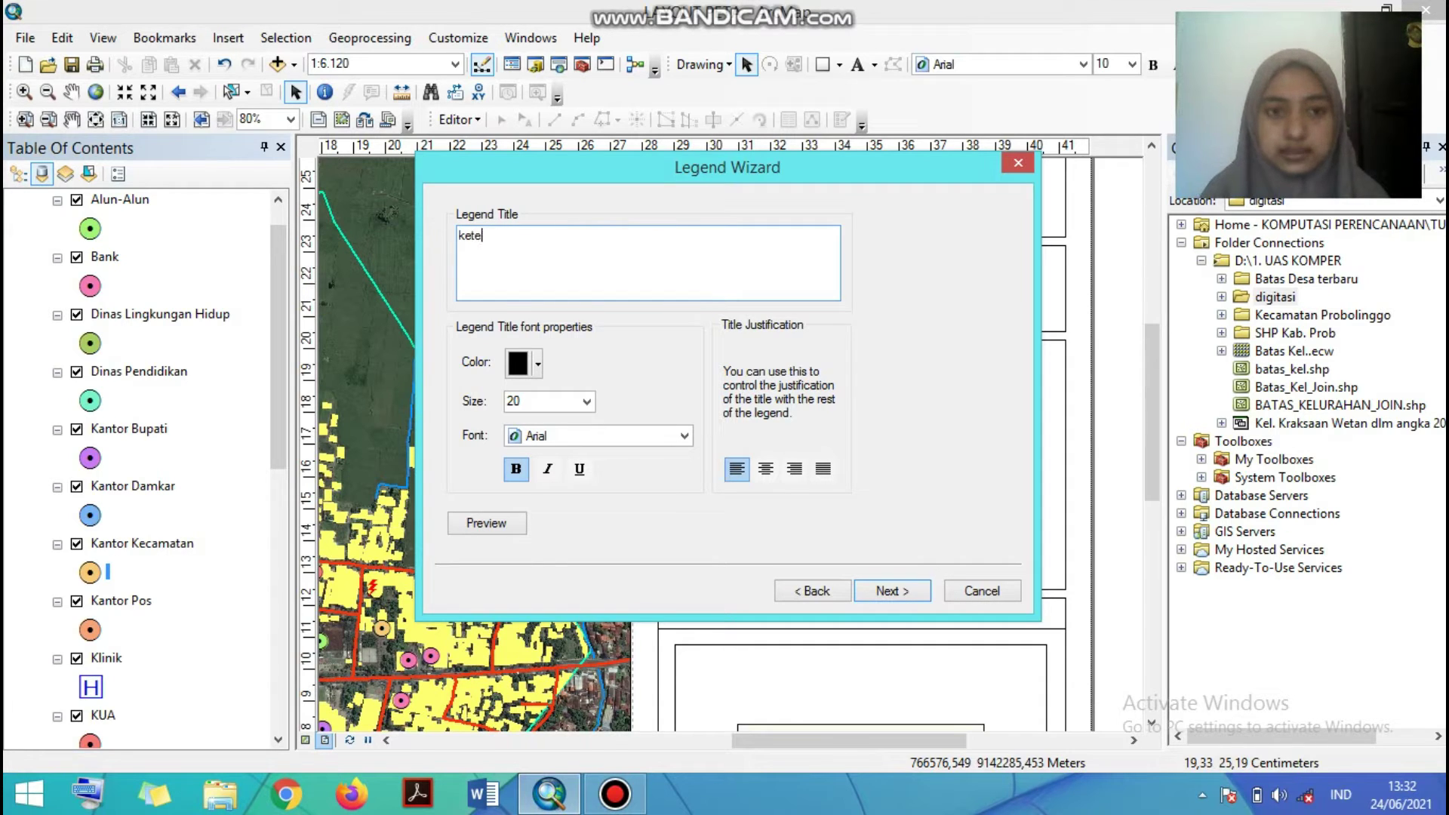
{"action": "key", "text": "BackSpace"}
{"action": "key", "text": "BackSpace"}
{"action": "type", "text": "K"}
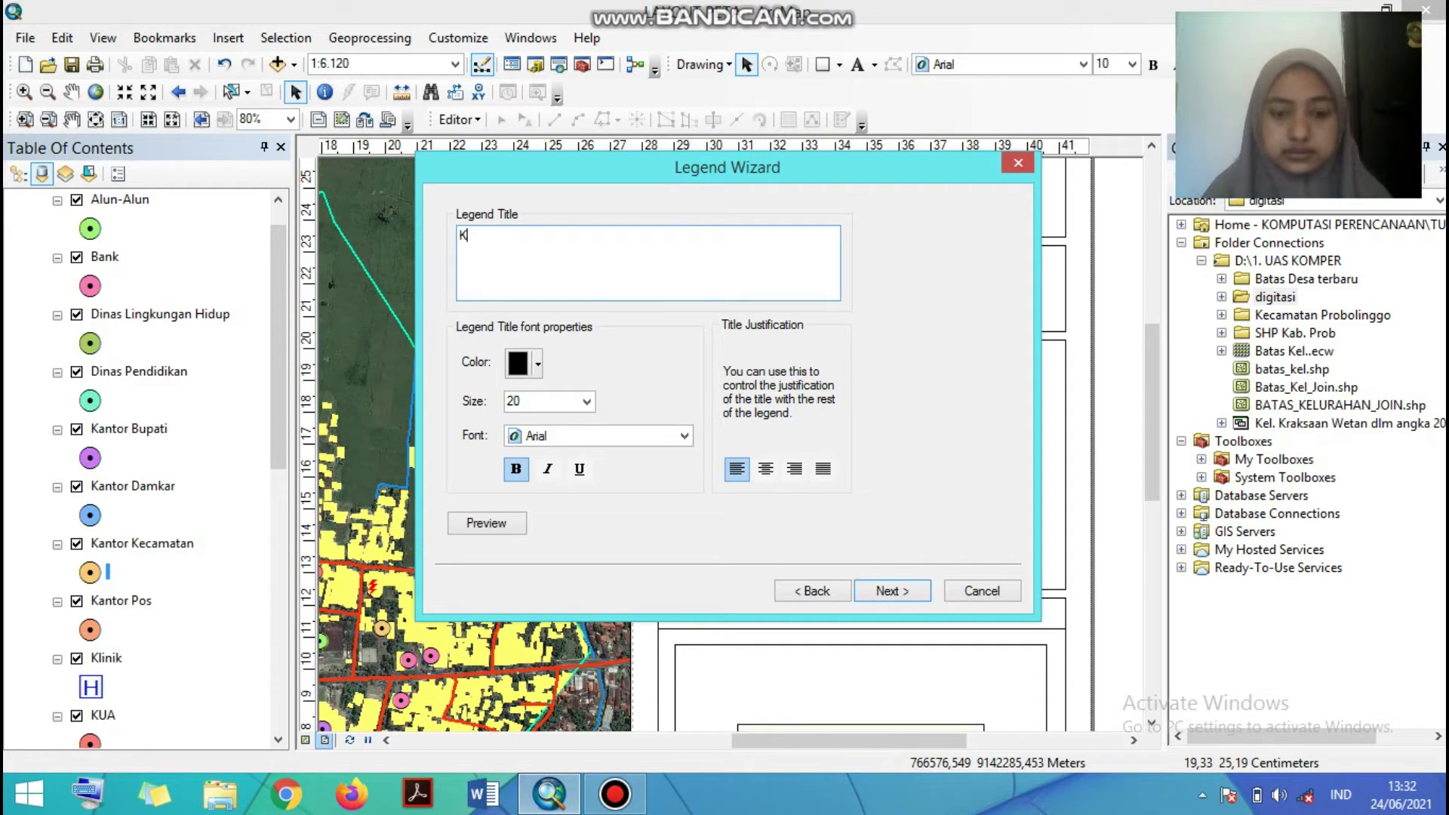
{"action": "type", "text": "ETERANGAN"}
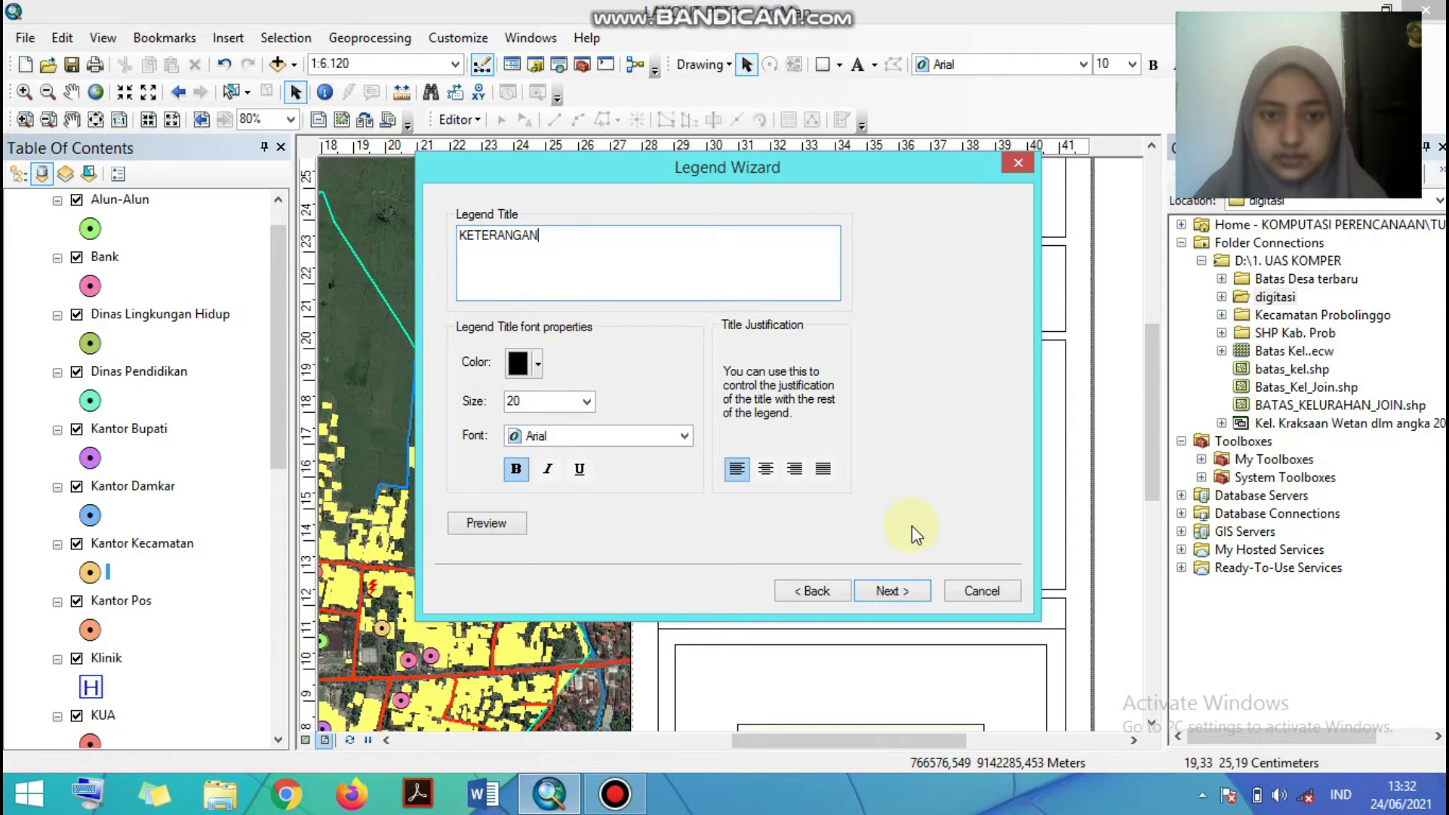
{"action": "left_click", "coordinate": [908, 592]}
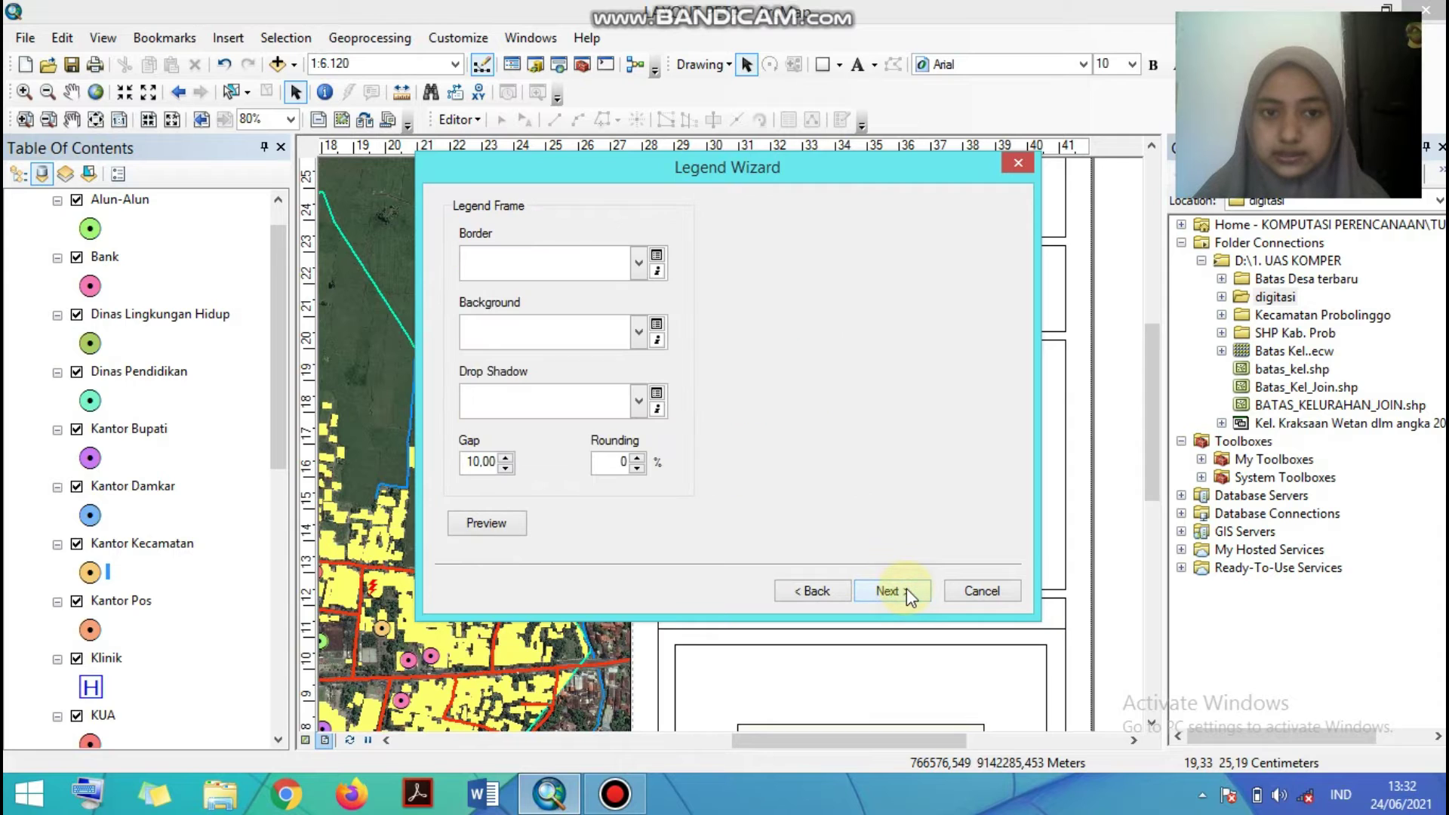
- Finish creating the legend with the default frame, symbol patch and spacing settings
{"action": "left_click", "coordinate": [908, 593]}
{"action": "left_click", "coordinate": [908, 591]}
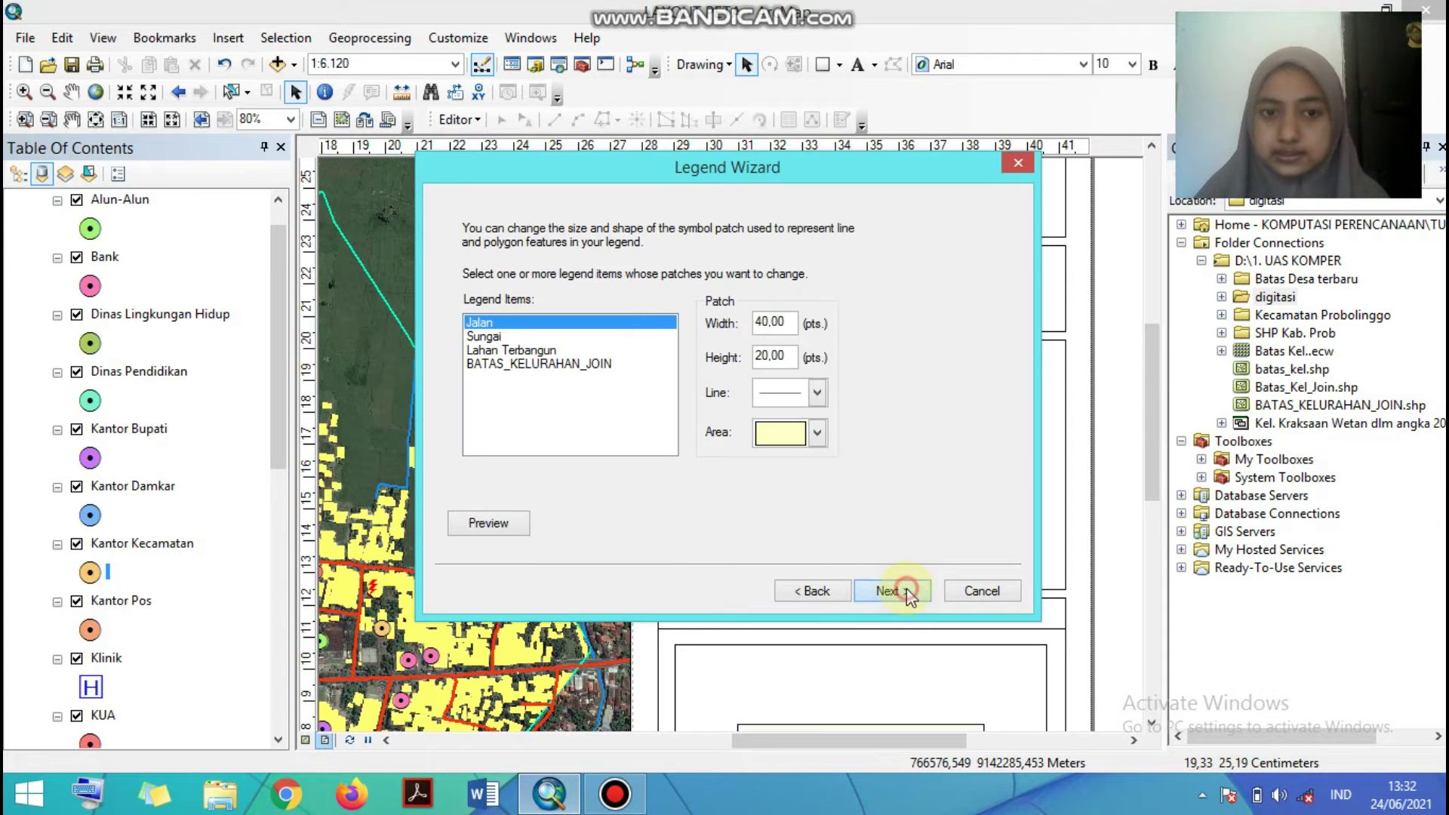
{"action": "left_click", "coordinate": [907, 590]}
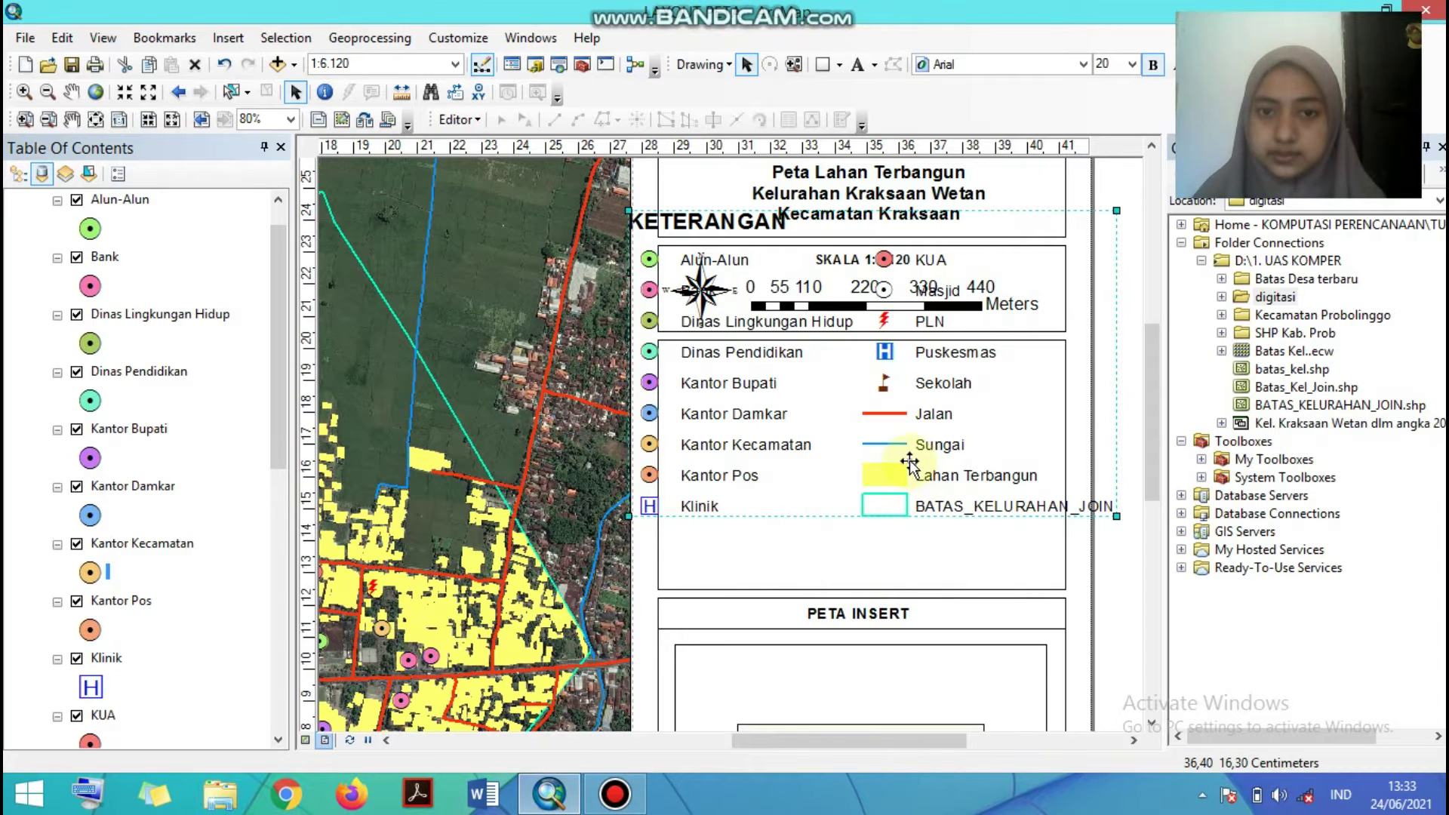
- Shrink the KETERANGAN legend and position it inside the empty box between the scale and PETA INSERT boxes
{"action": "left_click_drag", "start_coordinate": [906, 468], "coordinate": [881, 500]}
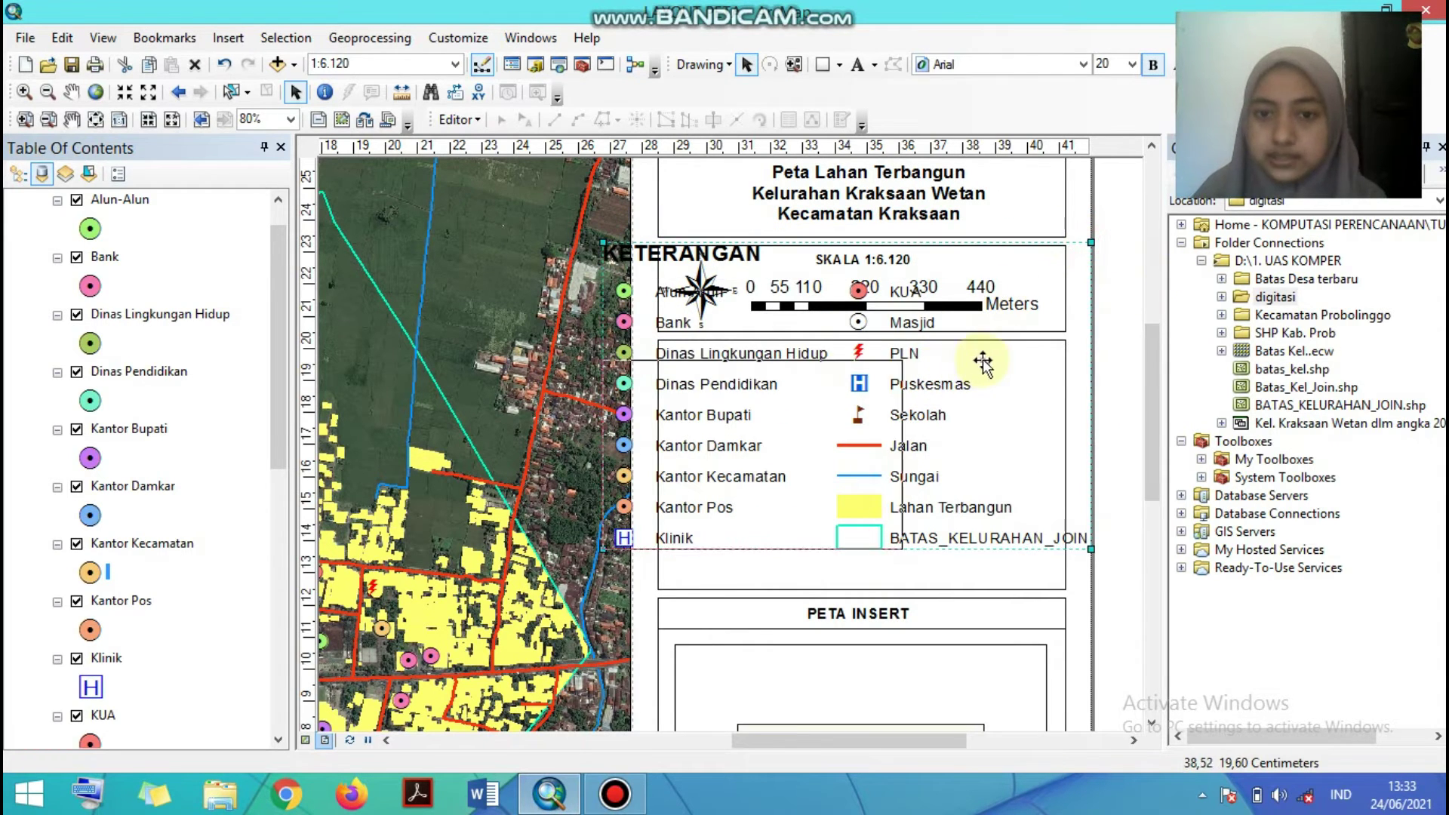
{"action": "left_click_drag", "start_coordinate": [1022, 353], "coordinate": [1077, 341]}
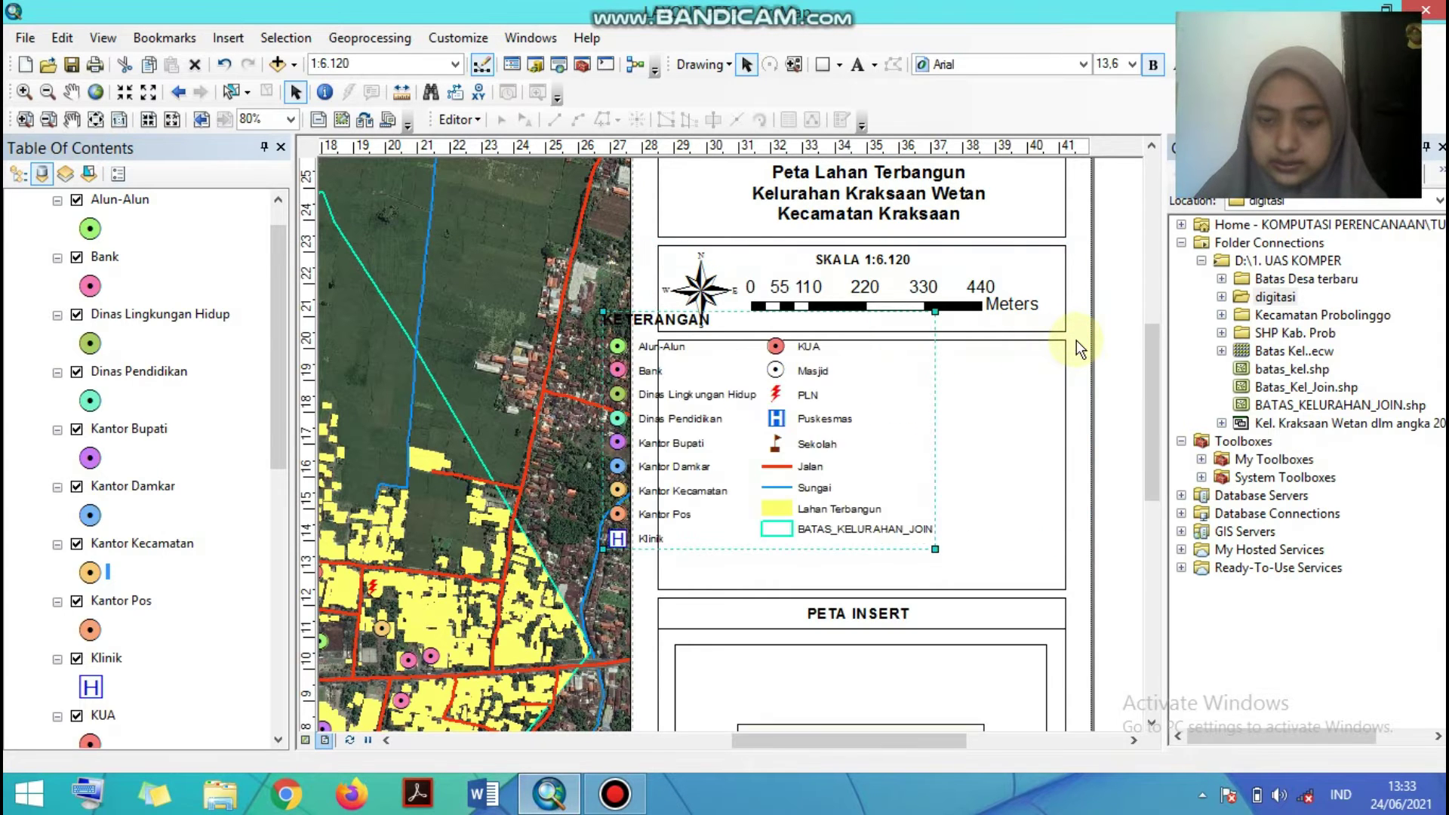
{"action": "left_click_drag", "start_coordinate": [818, 455], "coordinate": [889, 486]}
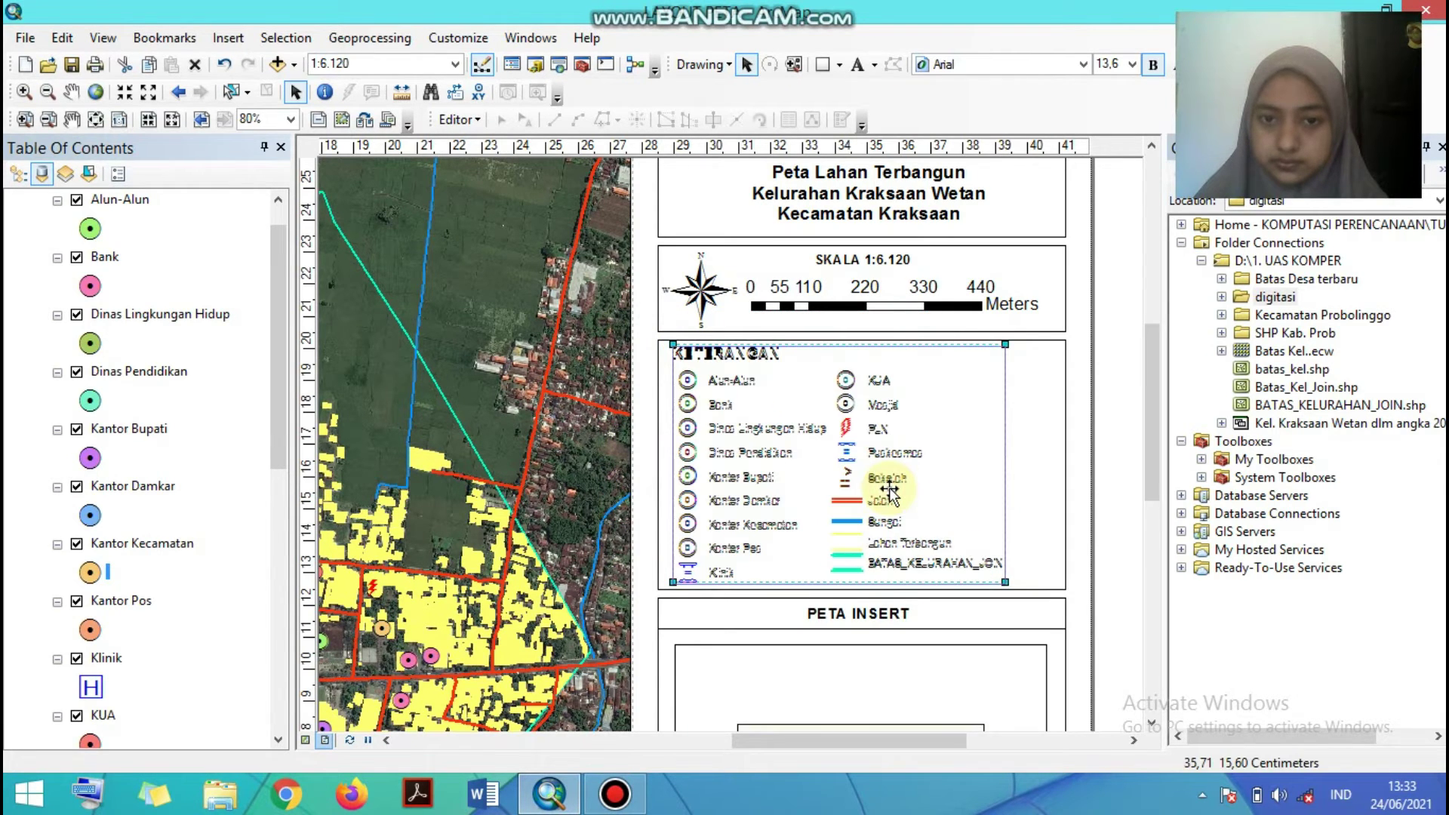
{"action": "key", "text": "Down"}
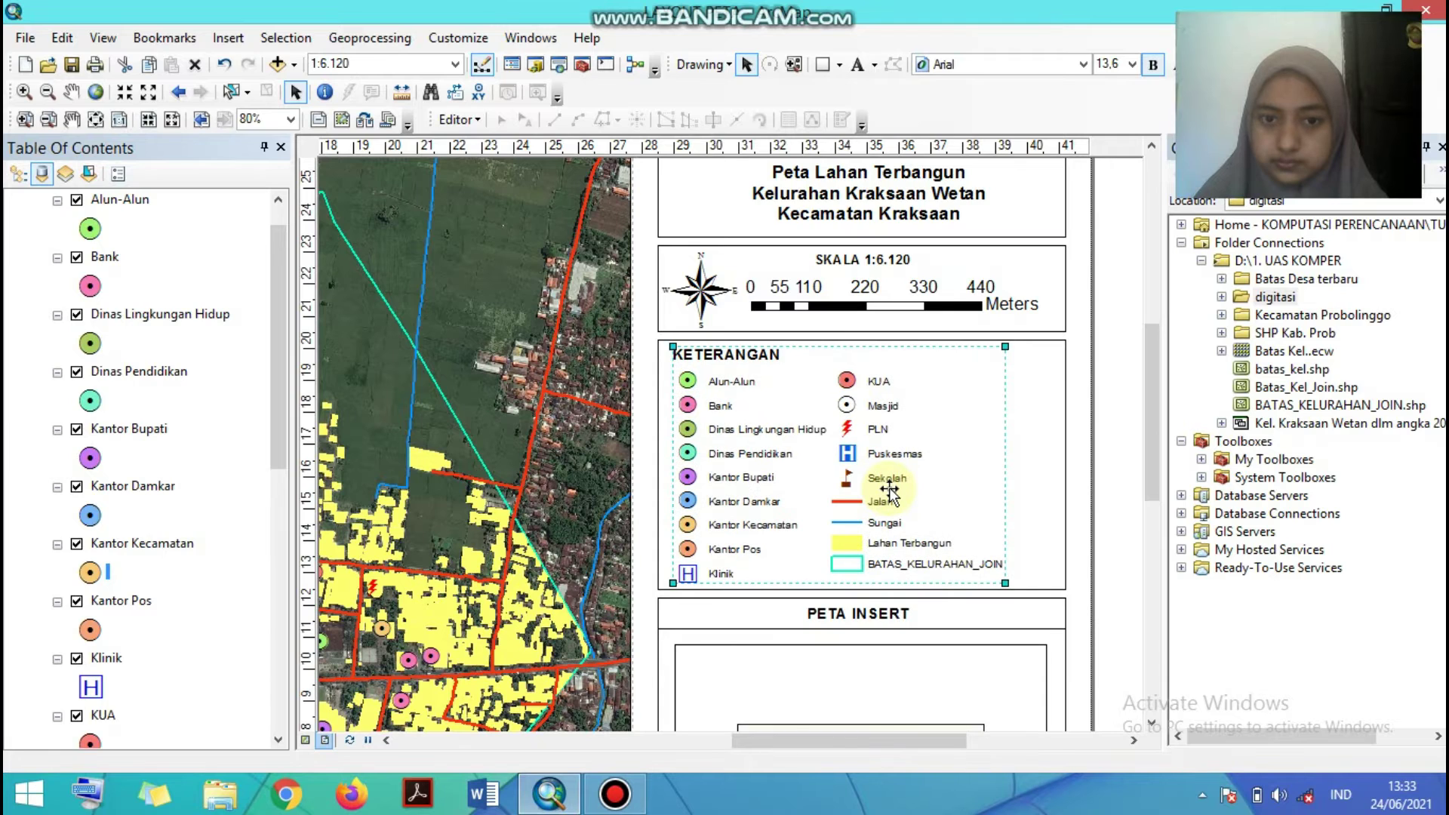
{"action": "left_click", "coordinate": [1061, 472]}
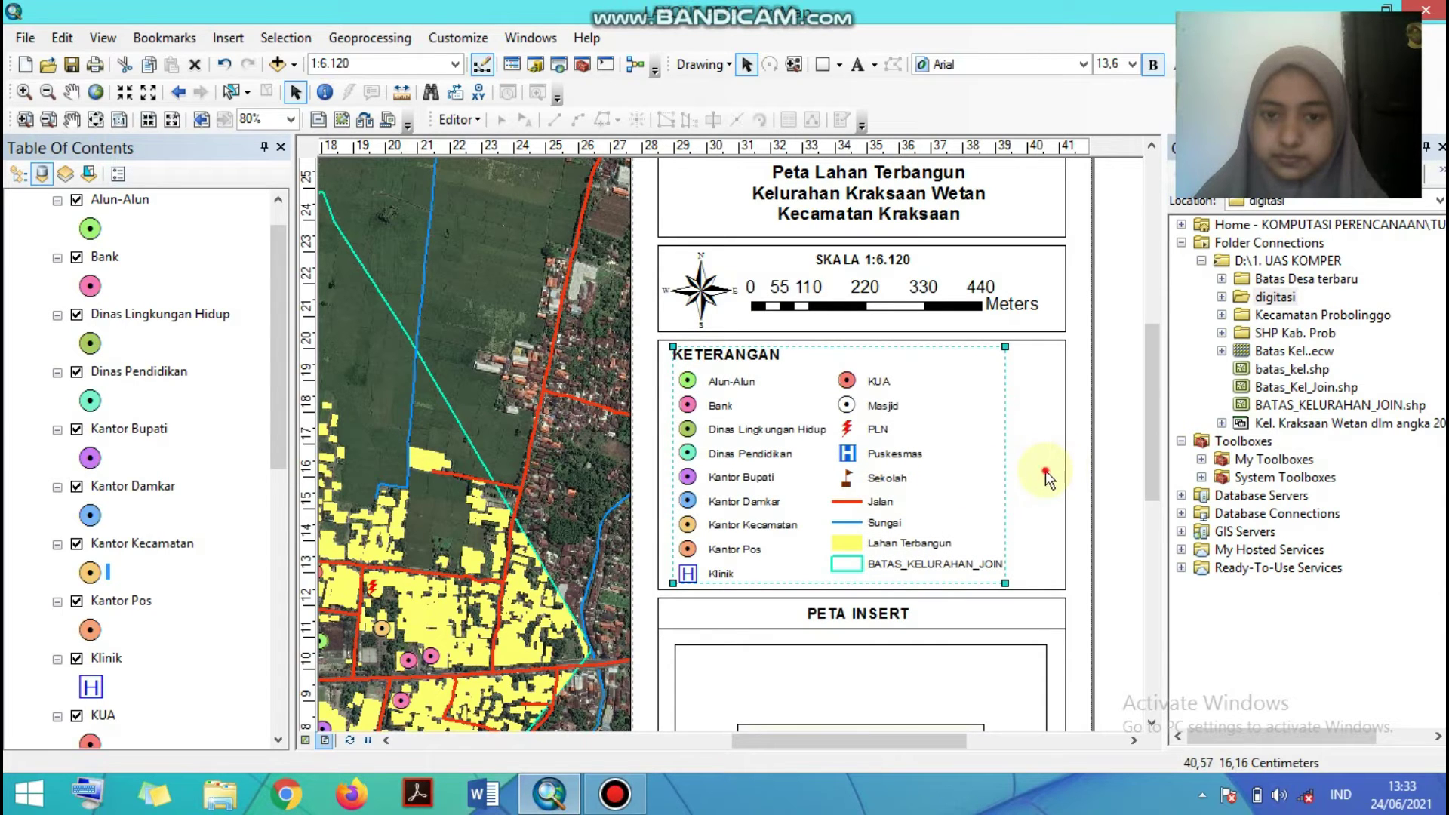
- Convert the KETERANGAN legend to graphics and ungroup it into separate entries
{"action": "left_click", "coordinate": [896, 549]}
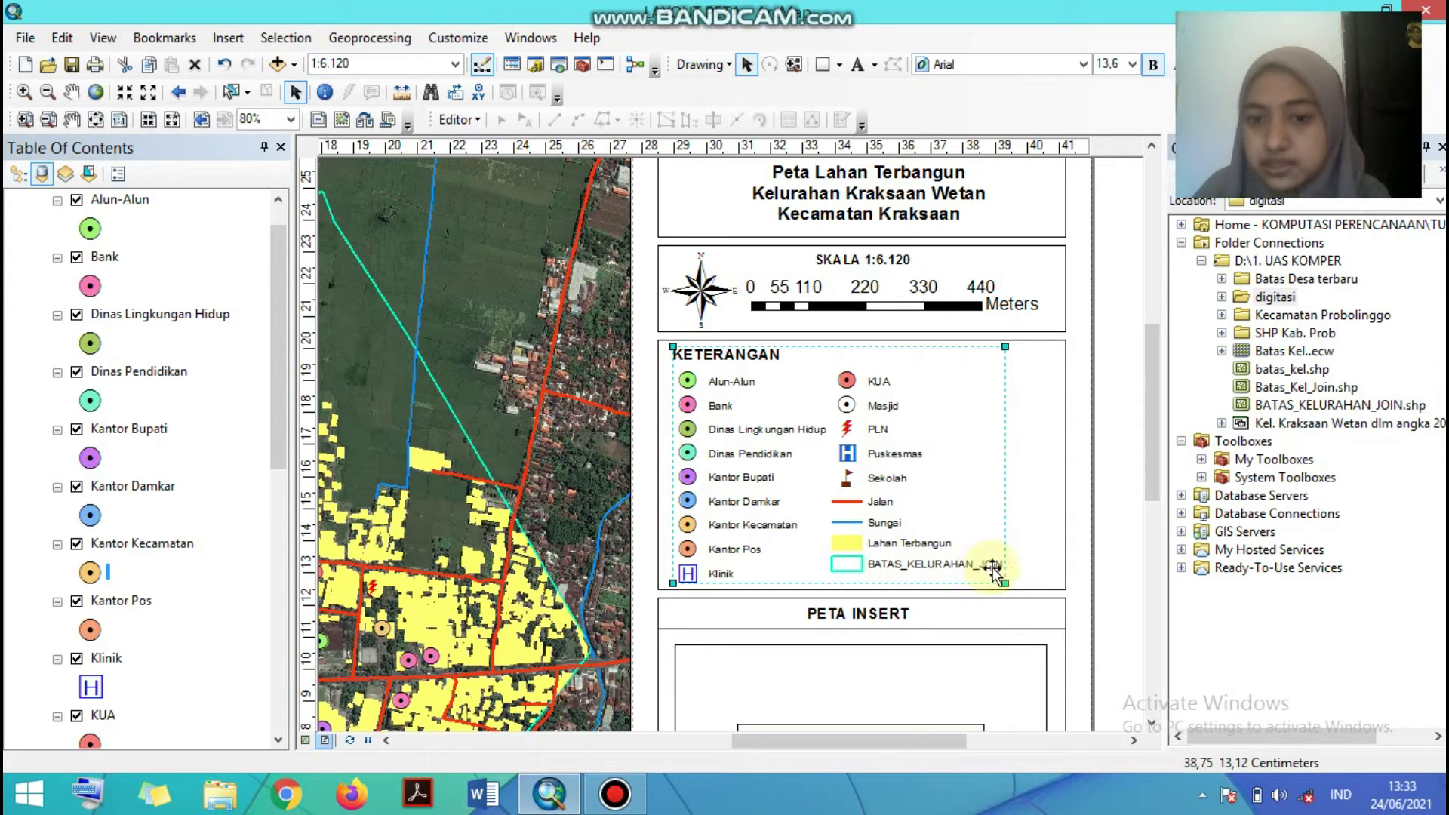
{"action": "left_click", "coordinate": [866, 483]}
{"action": "left_click", "coordinate": [835, 477]}
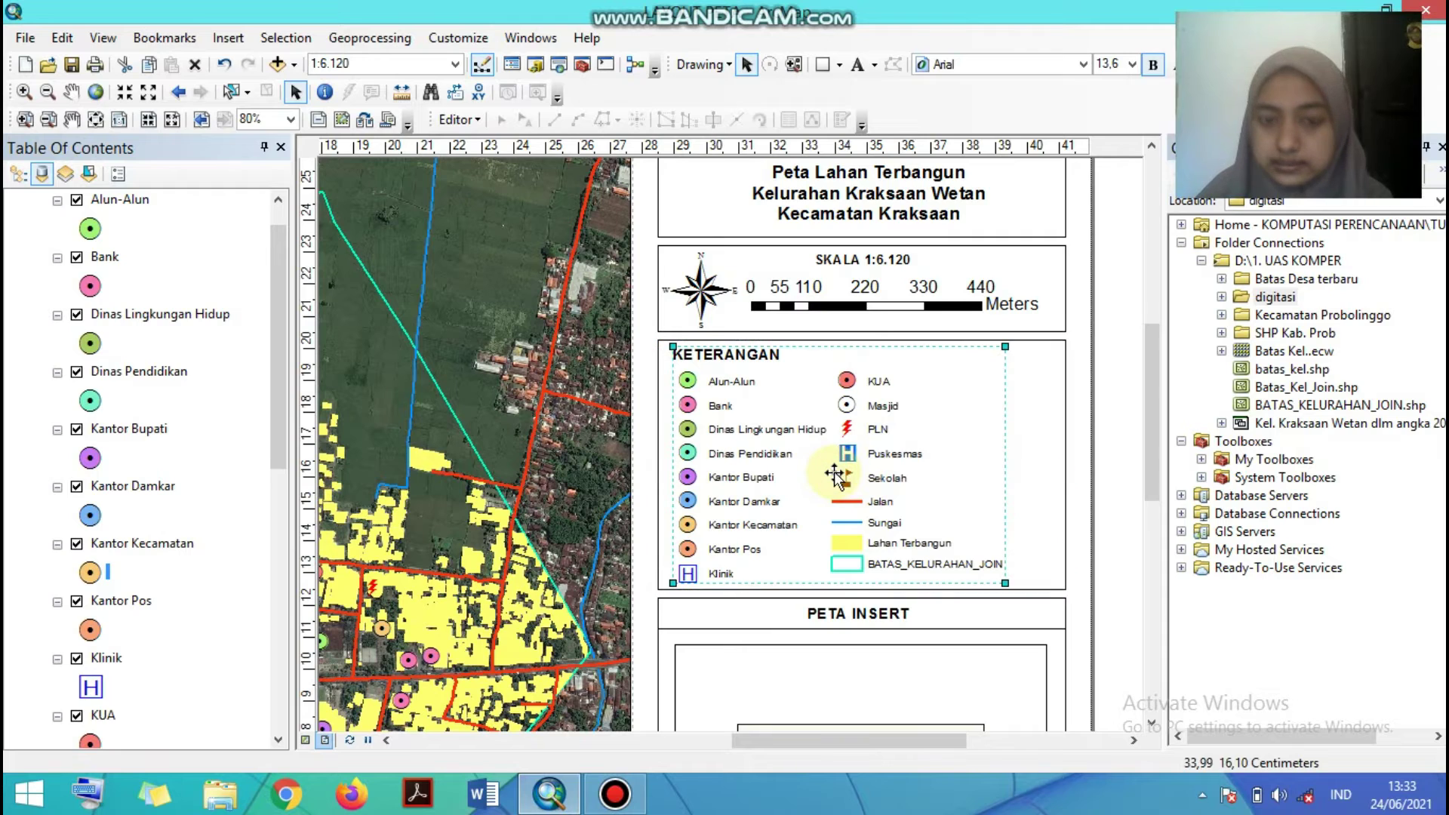
{"action": "right_click", "coordinate": [834, 480]}
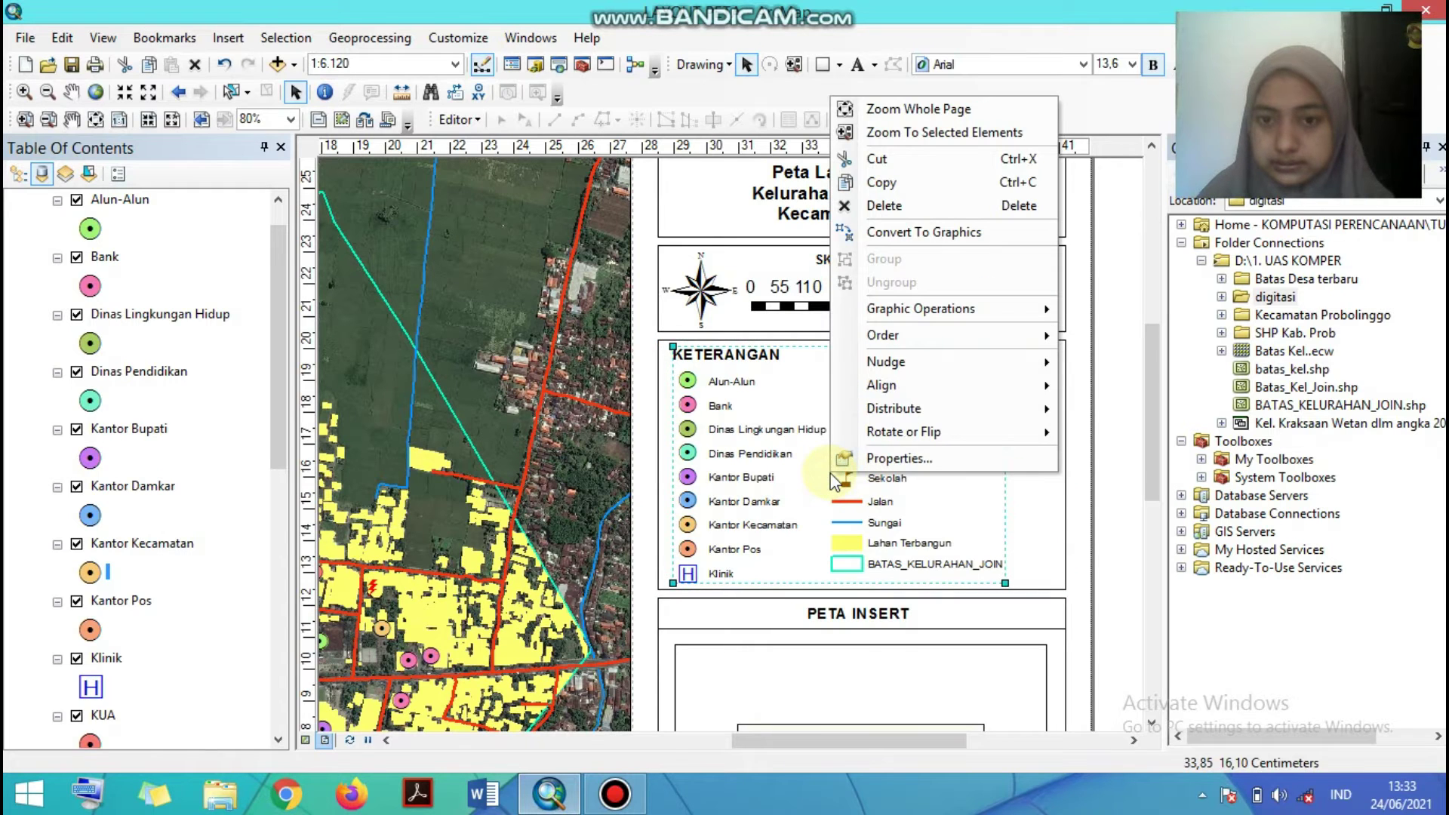
{"action": "left_click", "coordinate": [957, 234]}
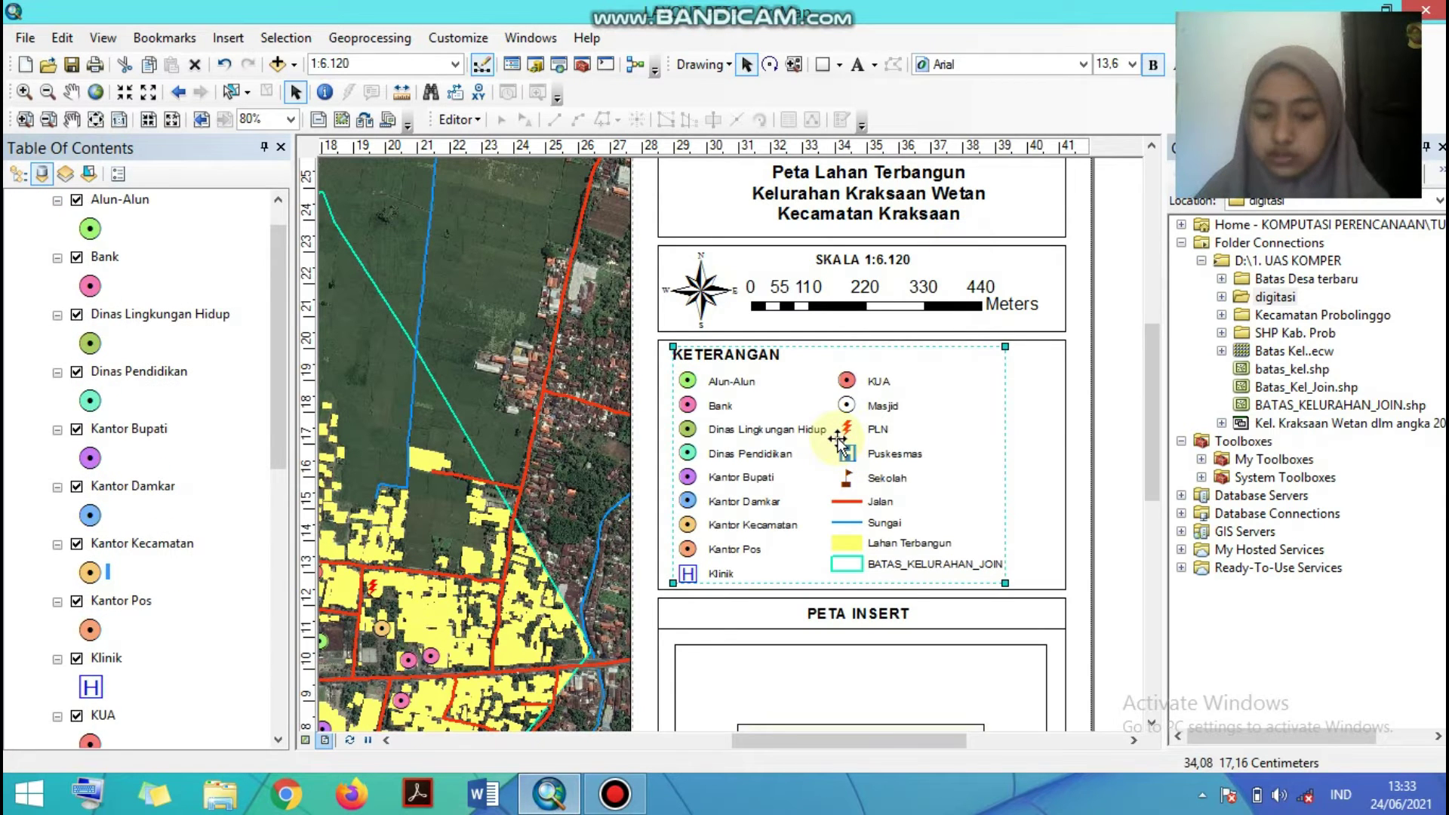
{"action": "right_click", "coordinate": [835, 441]}
{"action": "left_click", "coordinate": [926, 245]}
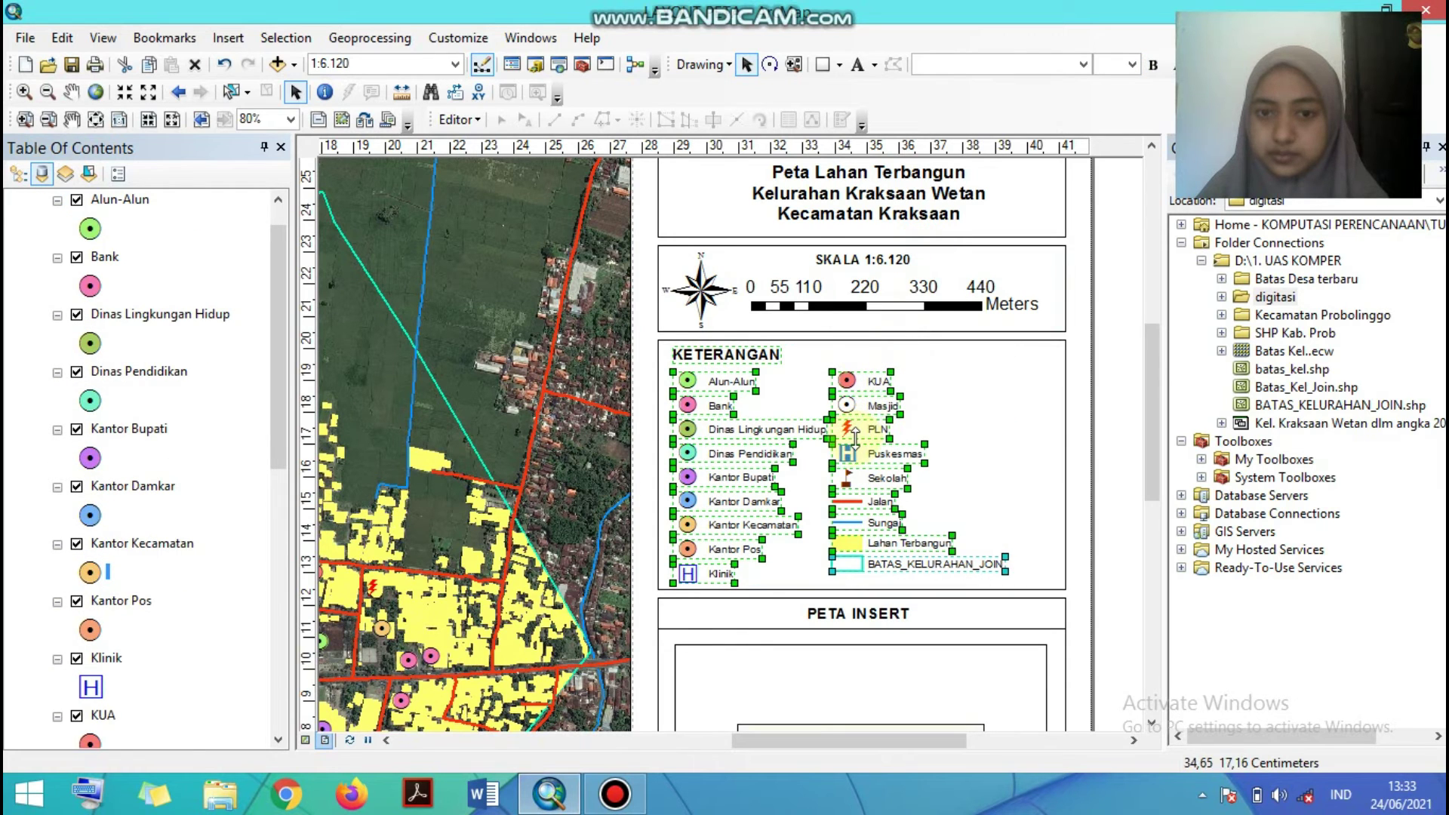
- Ungroup the BATAS_KELURAHAN_JOIN legend entry so its label is separate from its symbol
{"action": "right_click", "coordinate": [894, 455]}
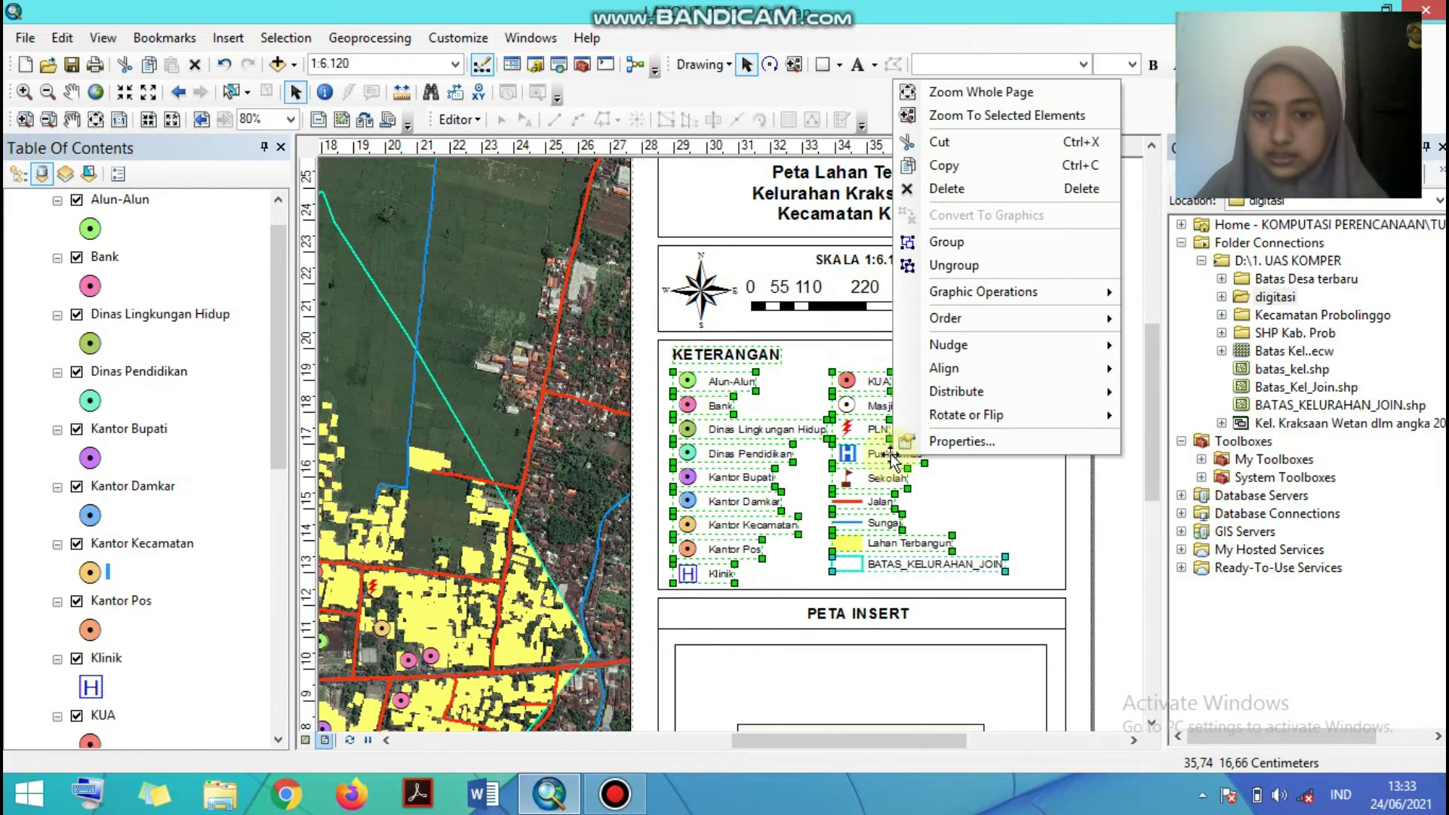
{"action": "left_click", "coordinate": [936, 567]}
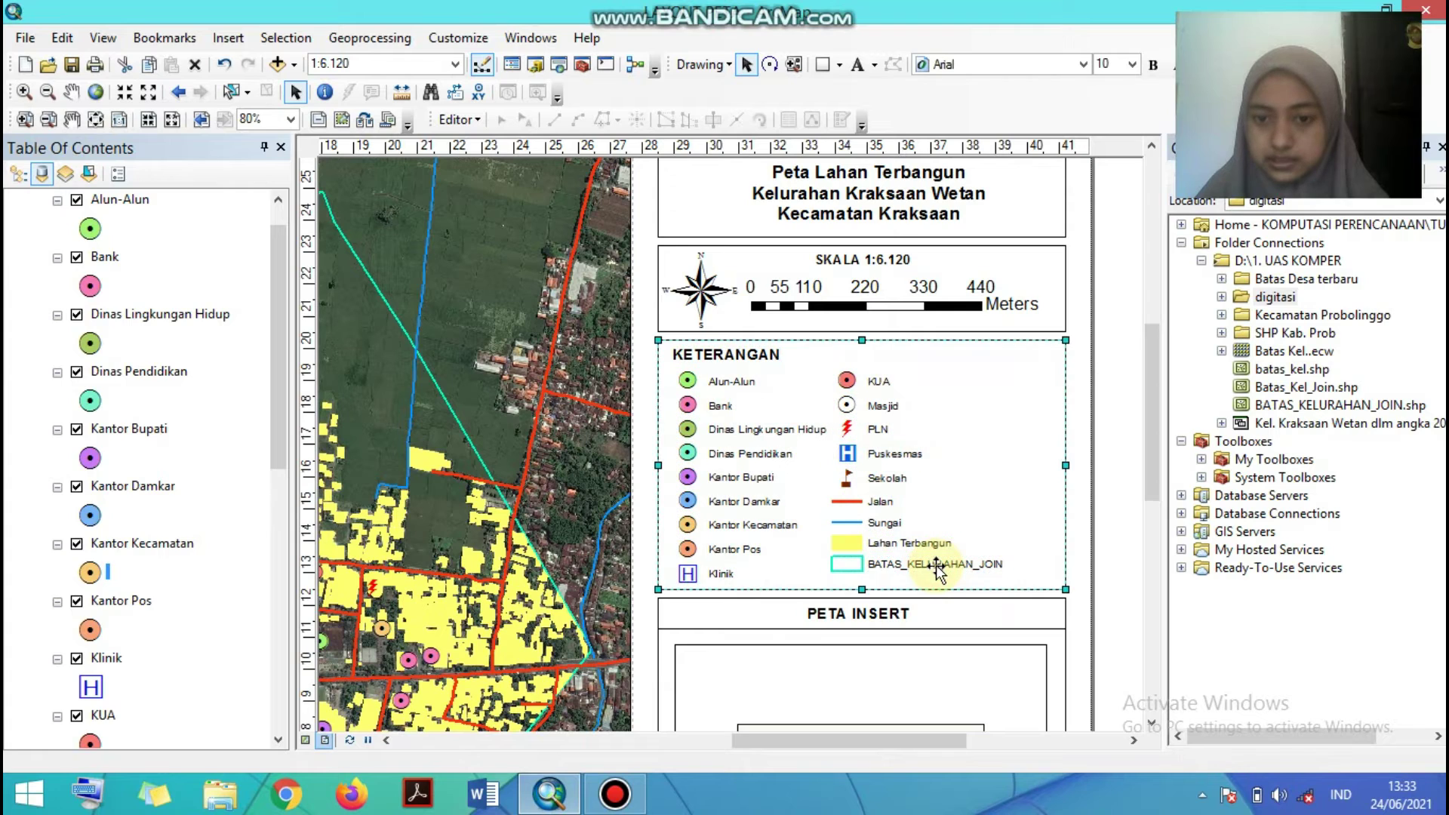
{"action": "left_click", "coordinate": [894, 564]}
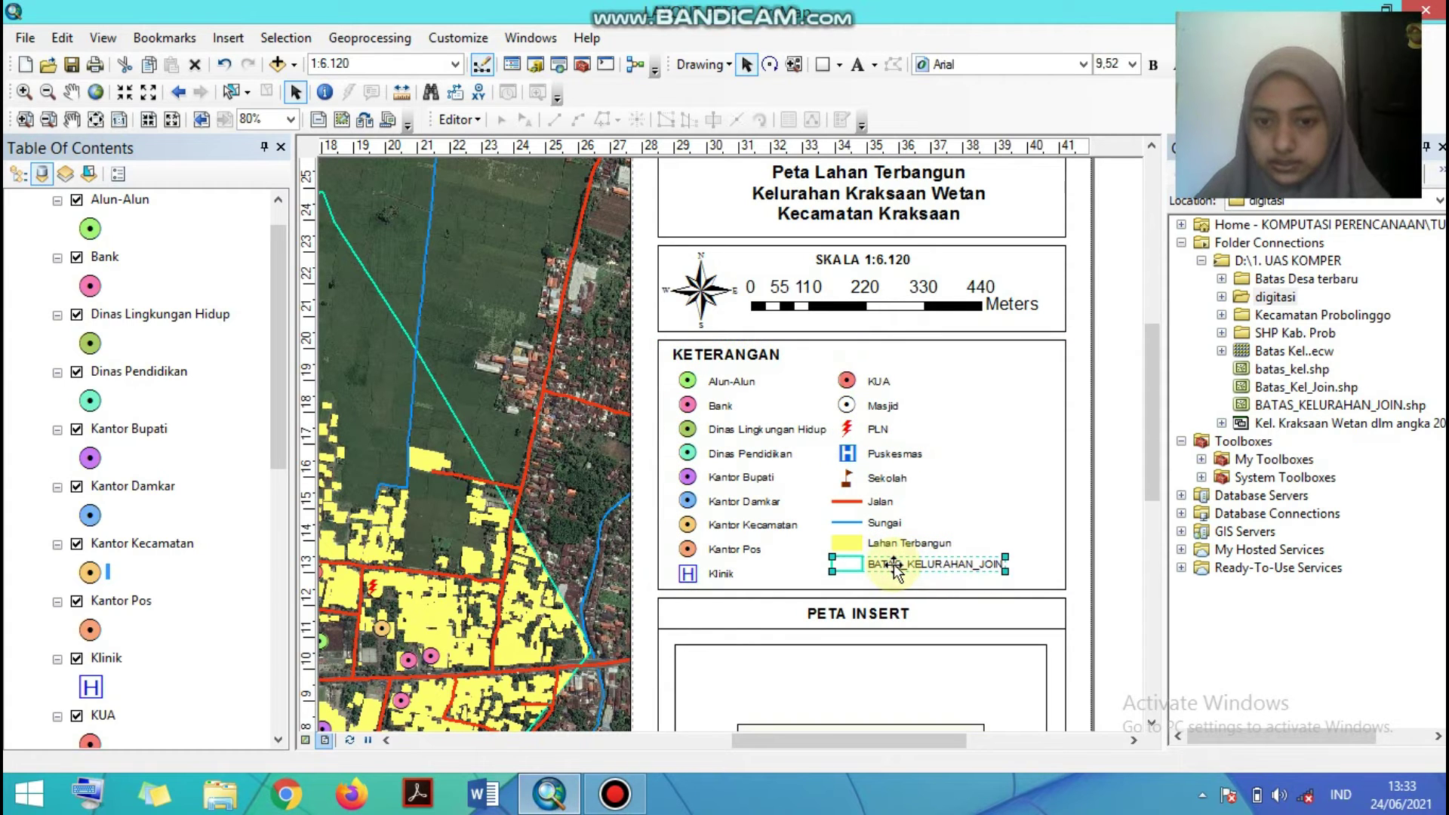
{"action": "right_click", "coordinate": [891, 564]}
{"action": "left_click", "coordinate": [990, 374]}
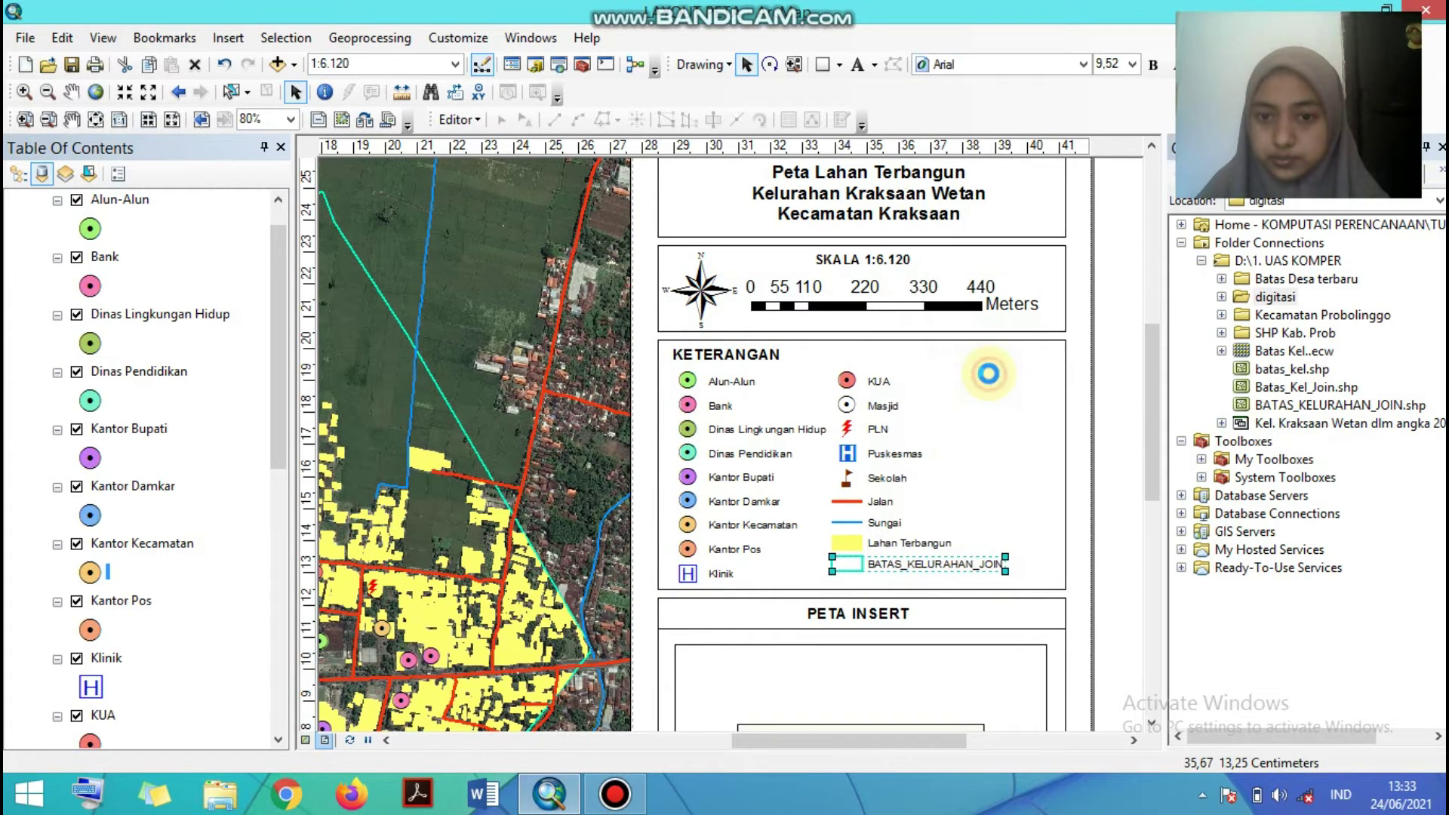
- Change the BATAS_KELURAHAN_JOIN legend label to Batas Kelurahan
{"action": "left_click", "coordinate": [915, 566]}
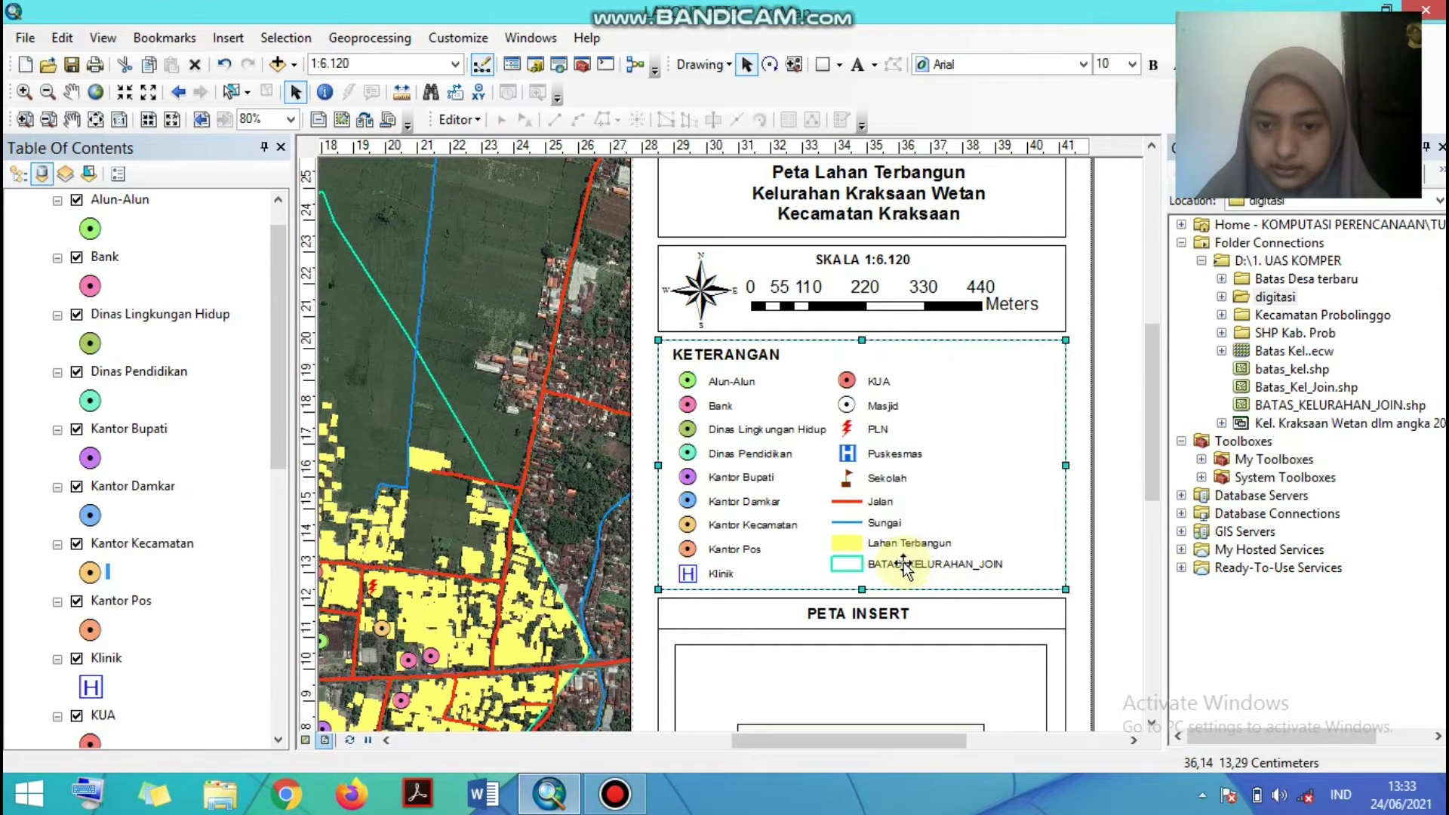
{"action": "double_click", "coordinate": [906, 567]}
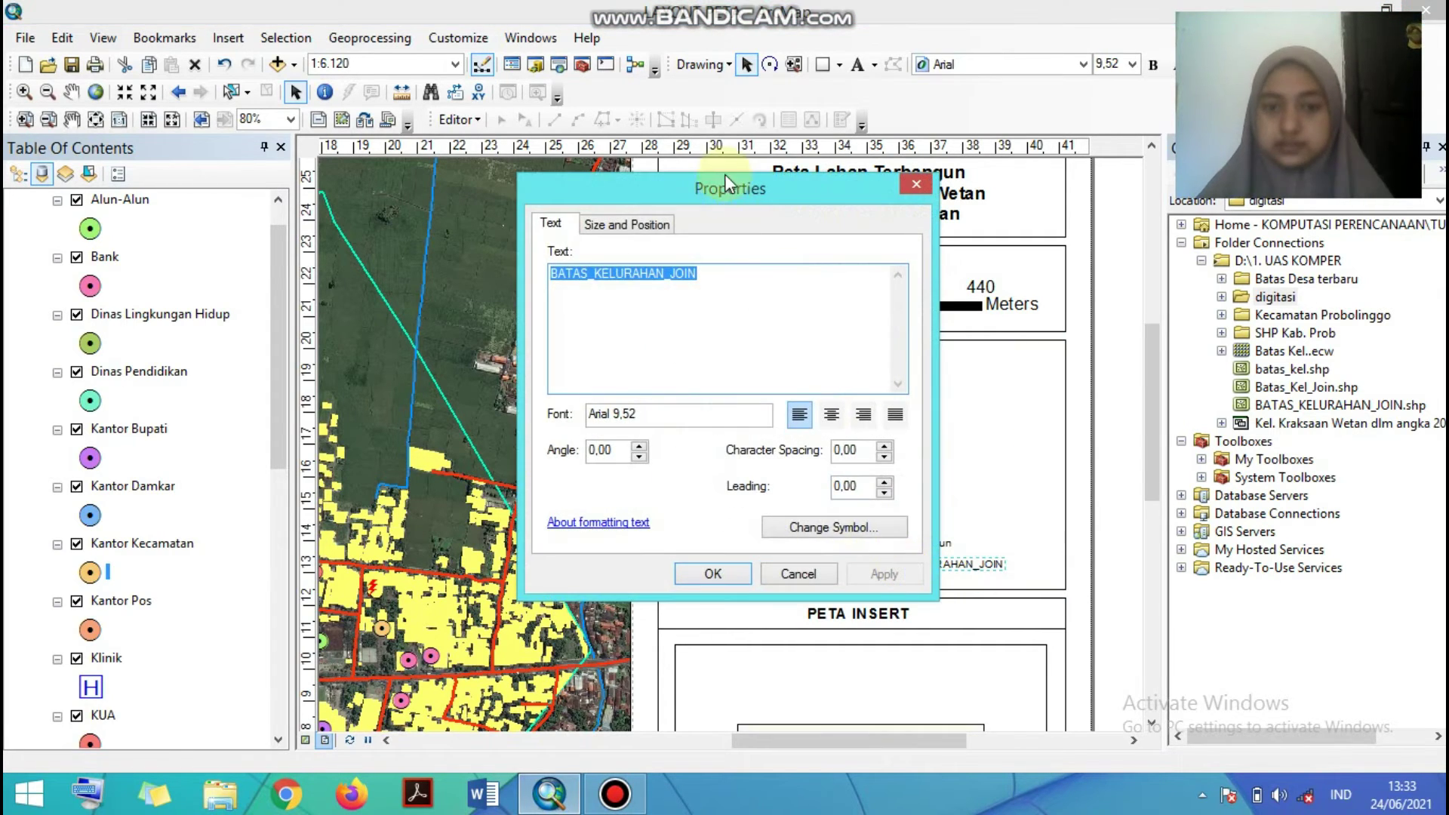
{"action": "key", "text": "BackSpace"}
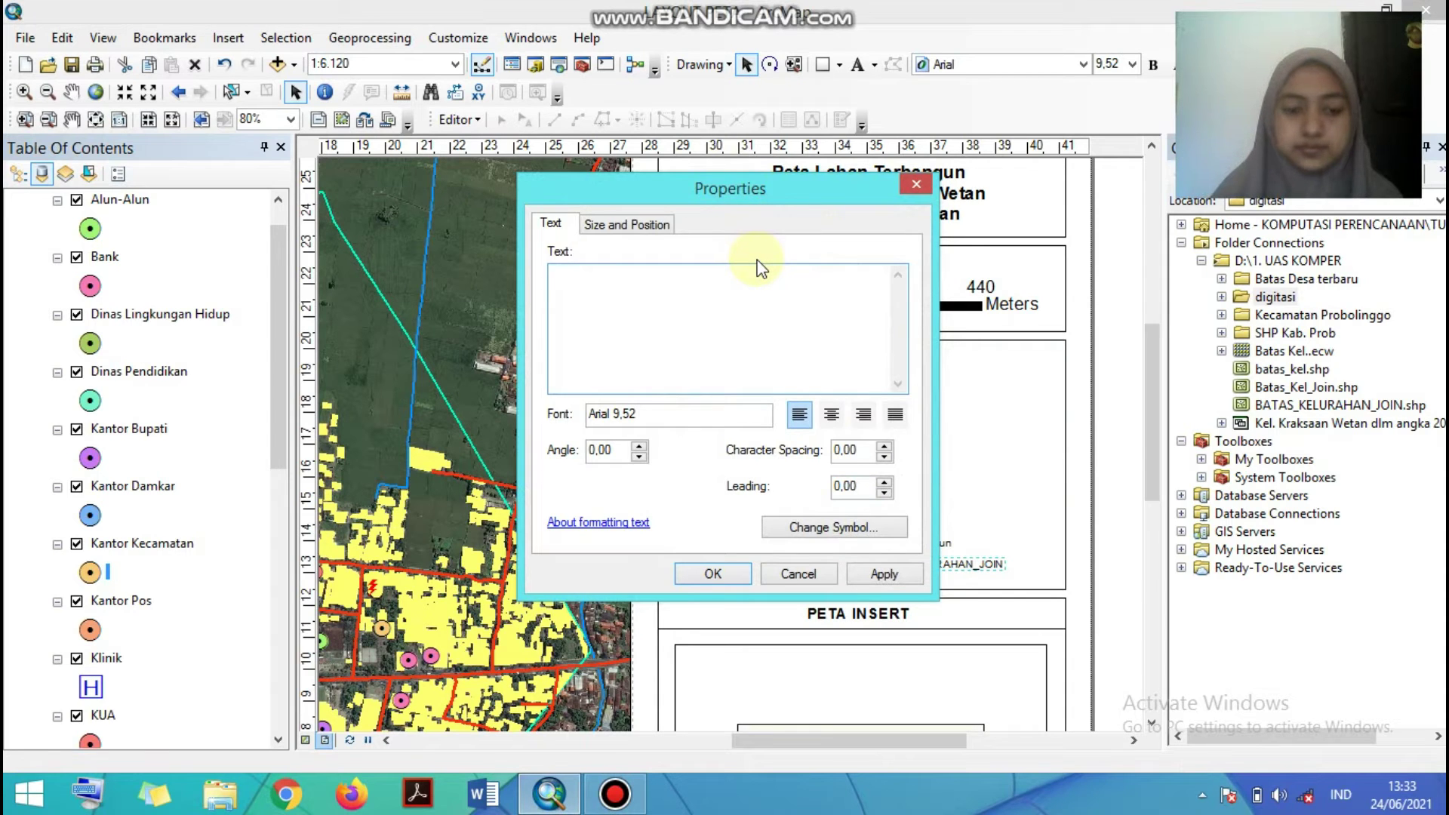
{"action": "type", "text": "bAT"}
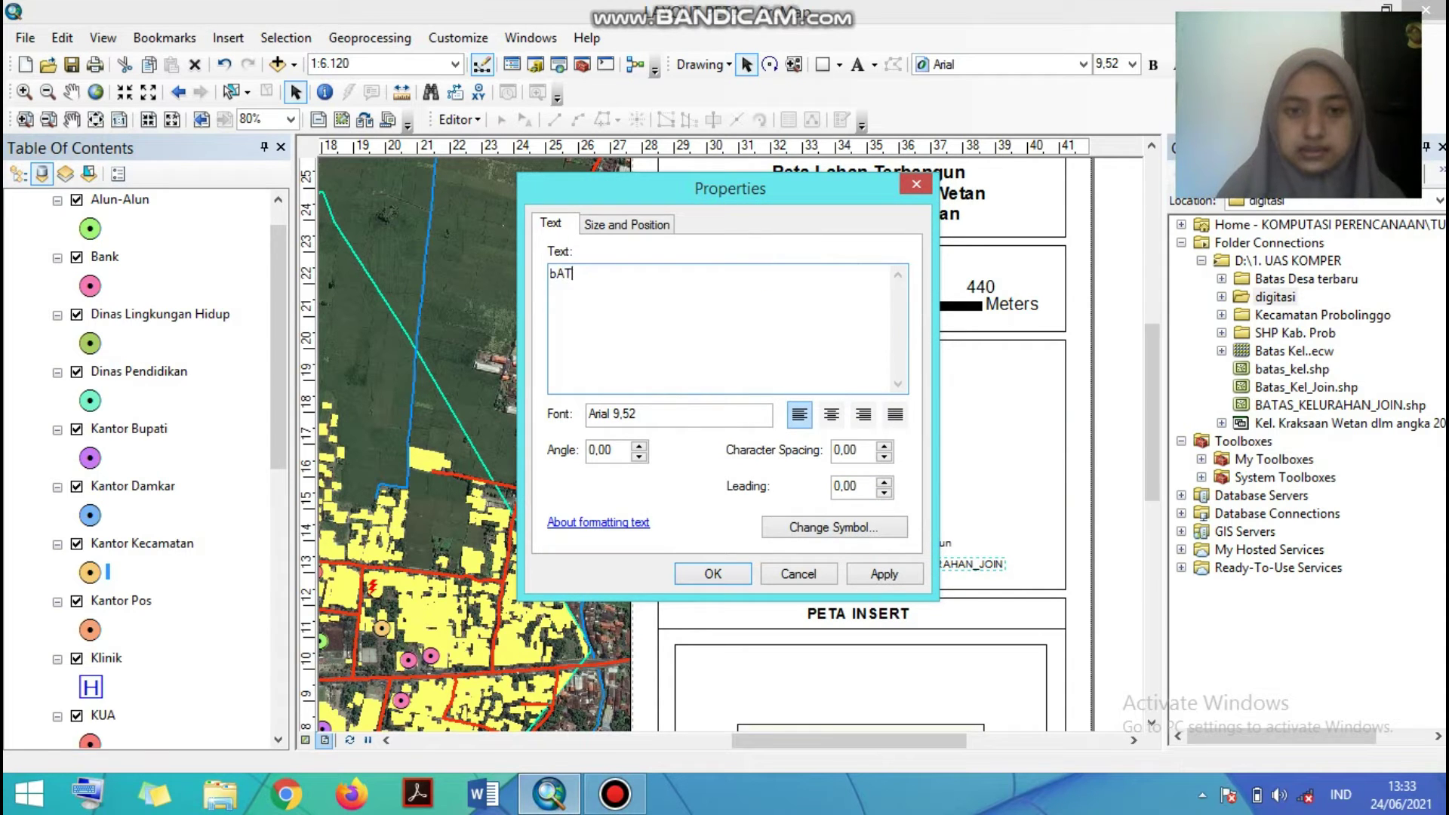
{"action": "key", "text": "BackSpace"}
{"action": "key", "text": "BackSpace"}
{"action": "key", "text": "BackSpace"}
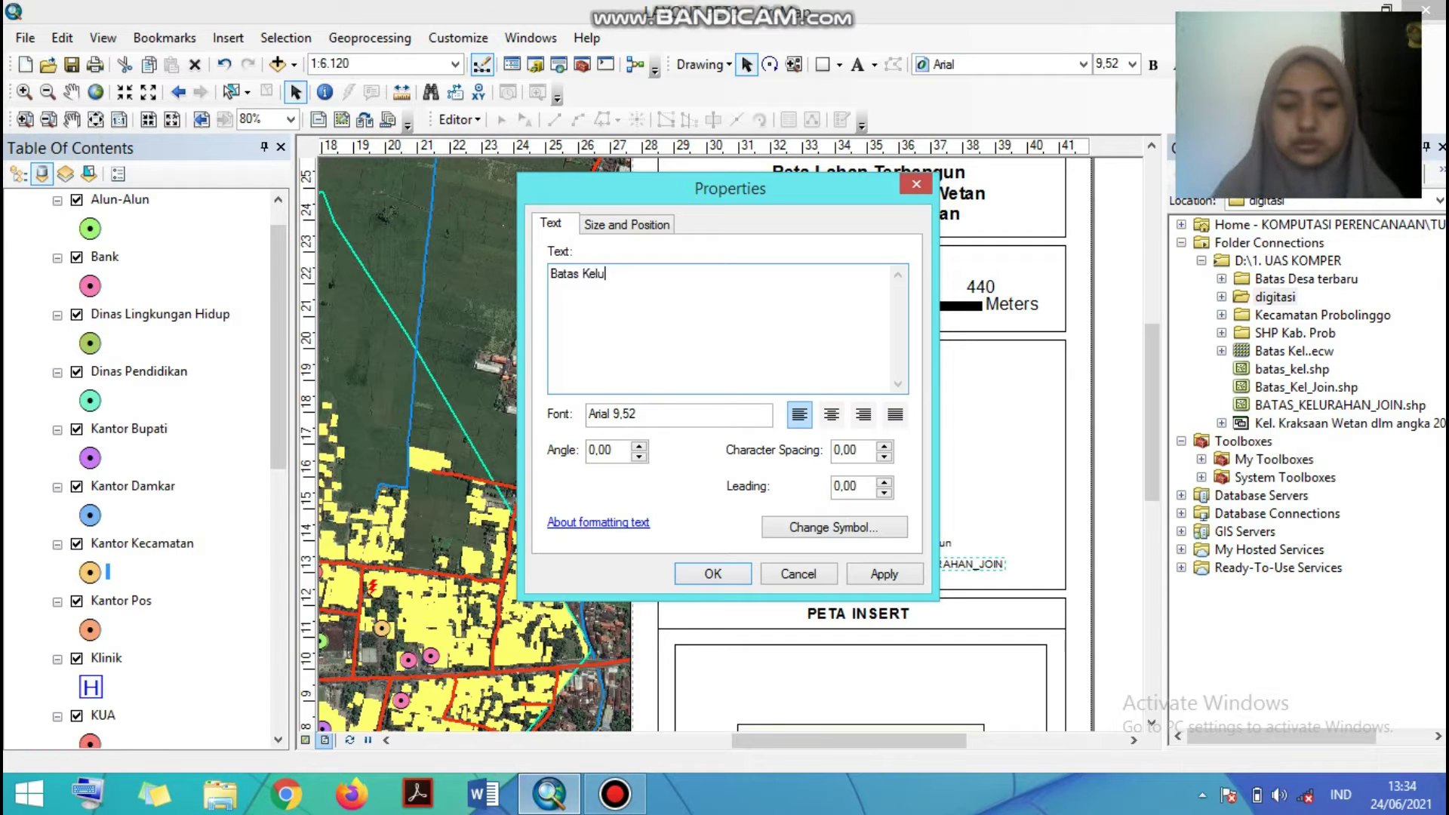
{"action": "type", "text": "Batas Keluralahan"}
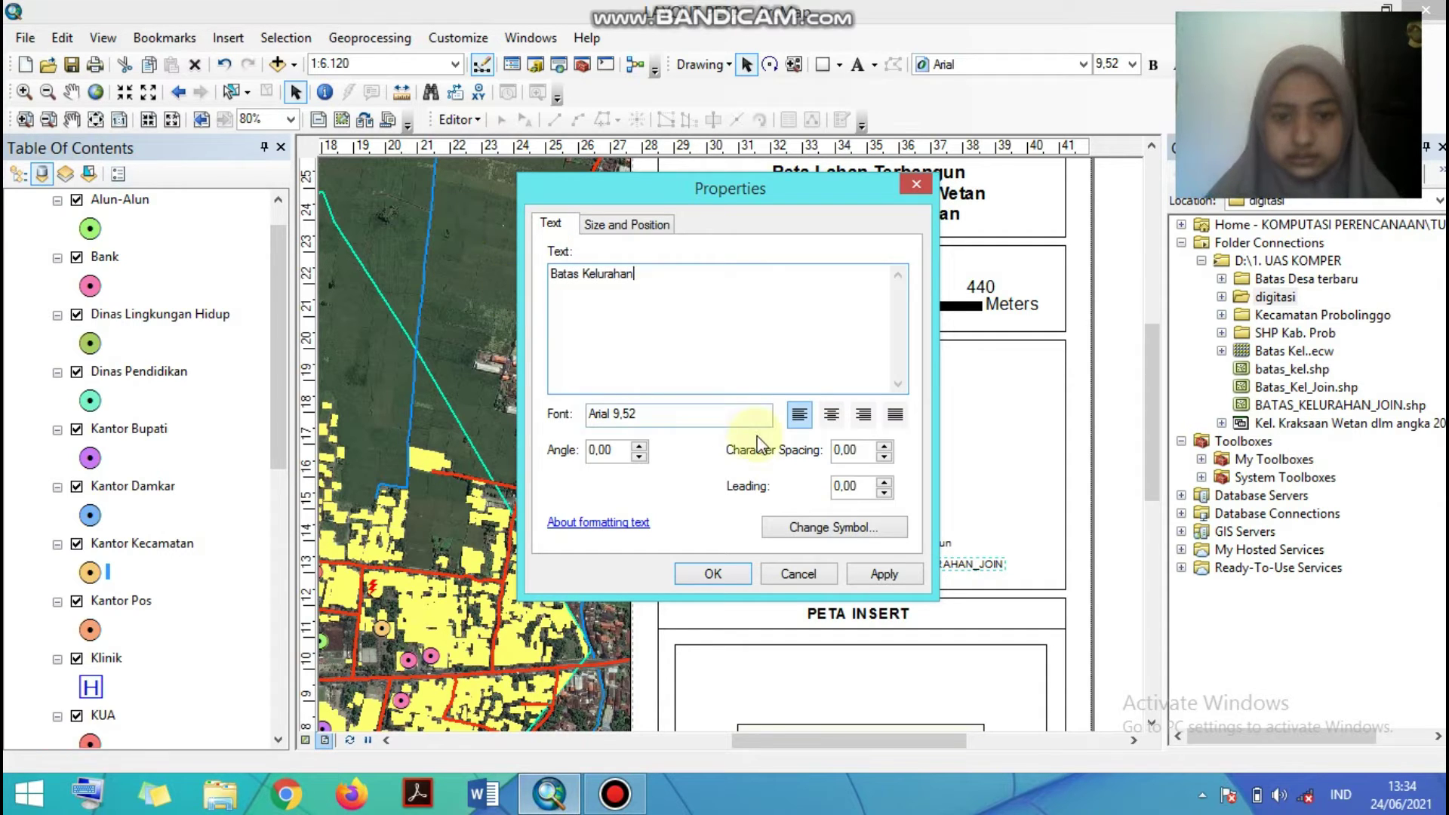
{"action": "left_click", "coordinate": [713, 574]}
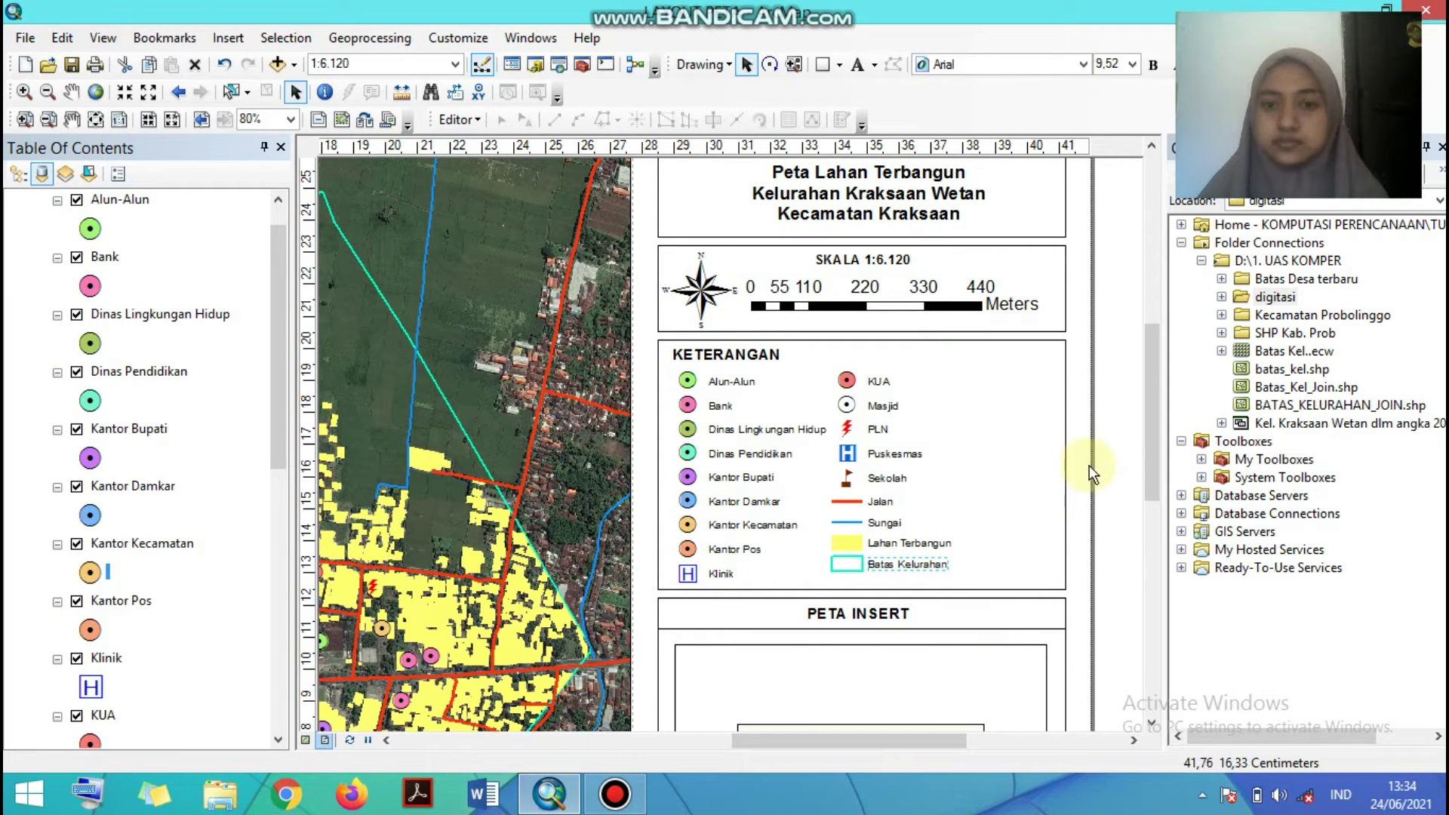
{"action": "left_click", "coordinate": [1116, 476]}
{"action": "left_click_drag", "start_coordinate": [1150, 453], "coordinate": [1152, 550]}
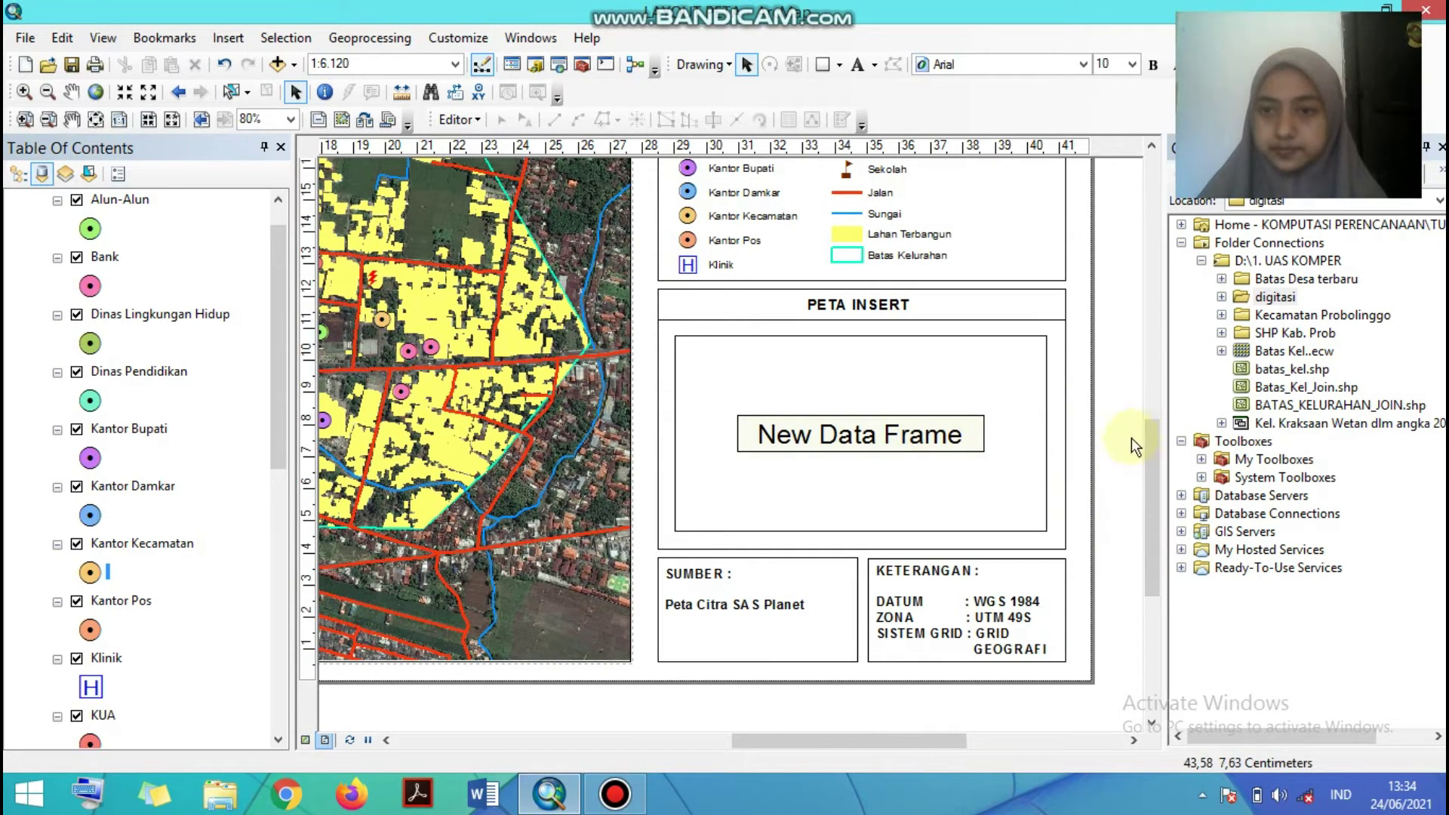
{"action": "scroll", "coordinate": [1155, 472], "scroll_direction": "down", "scroll_amount": 1}
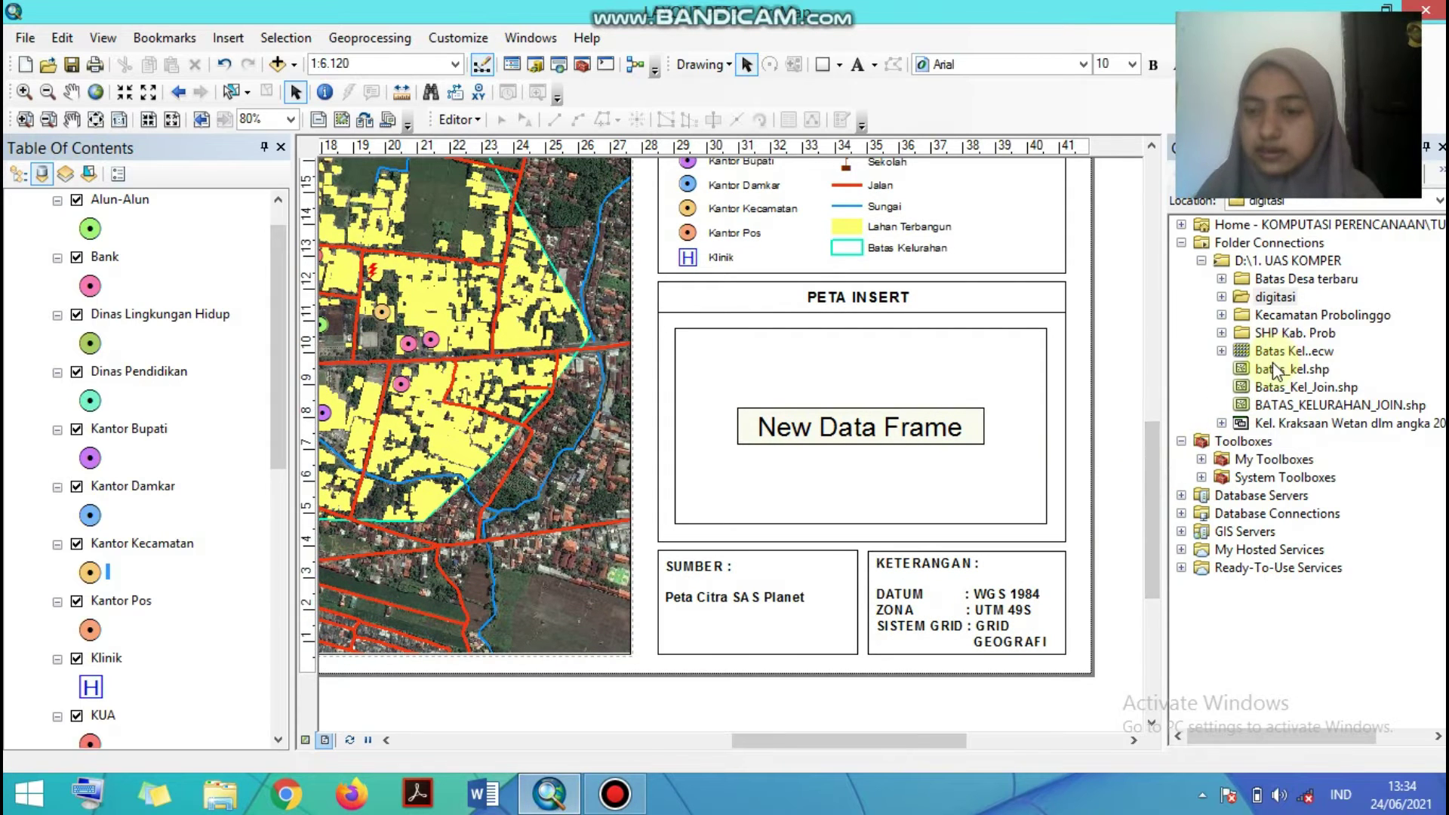
{"action": "left_click", "coordinate": [1222, 316]}
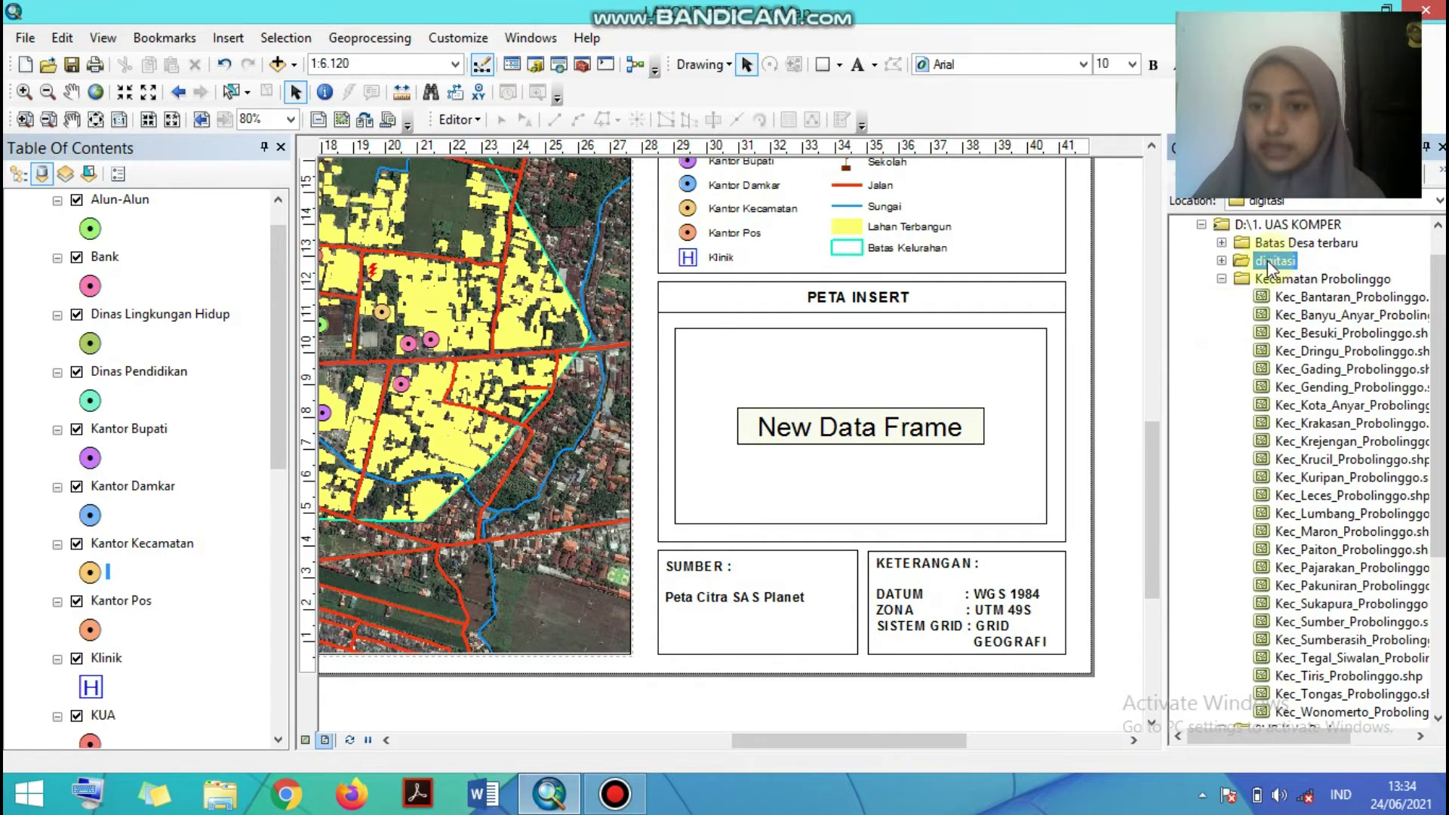
{"action": "scroll", "coordinate": [1438, 293], "scroll_direction": "up", "scroll_amount": 1}
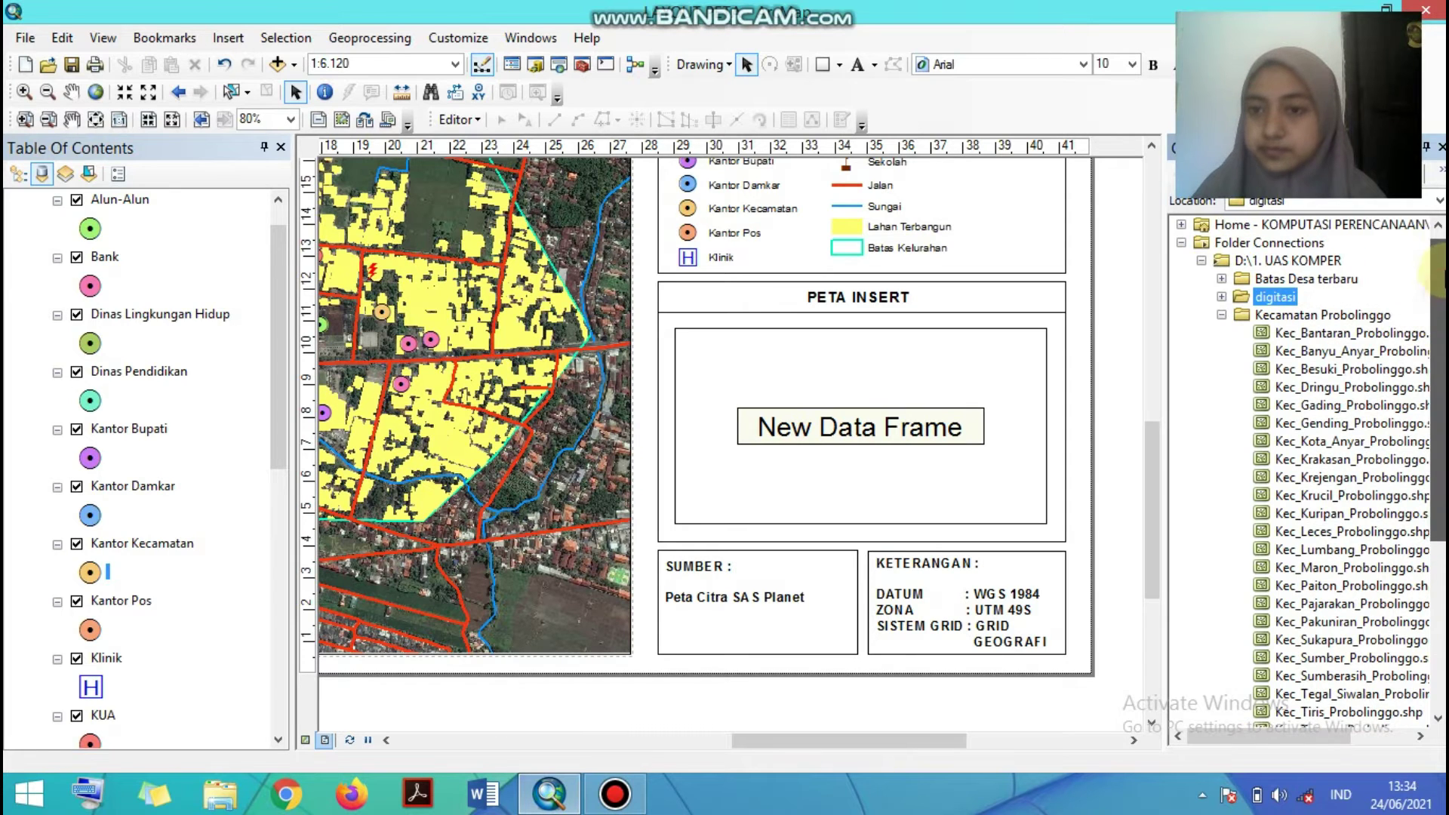
{"action": "left_click", "coordinate": [1221, 315]}
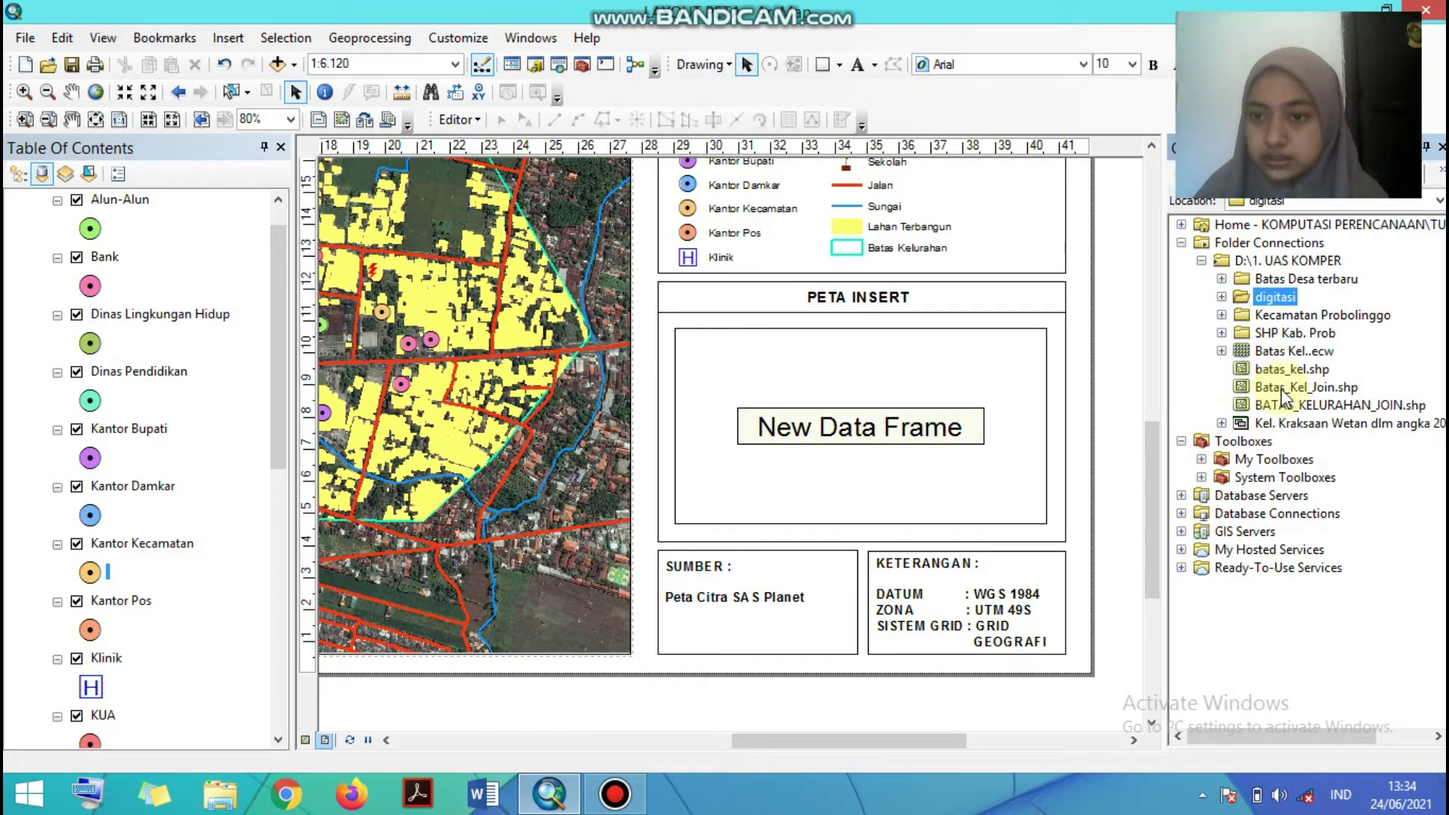
{"action": "left_click_drag", "start_coordinate": [1281, 391], "coordinate": [899, 381]}
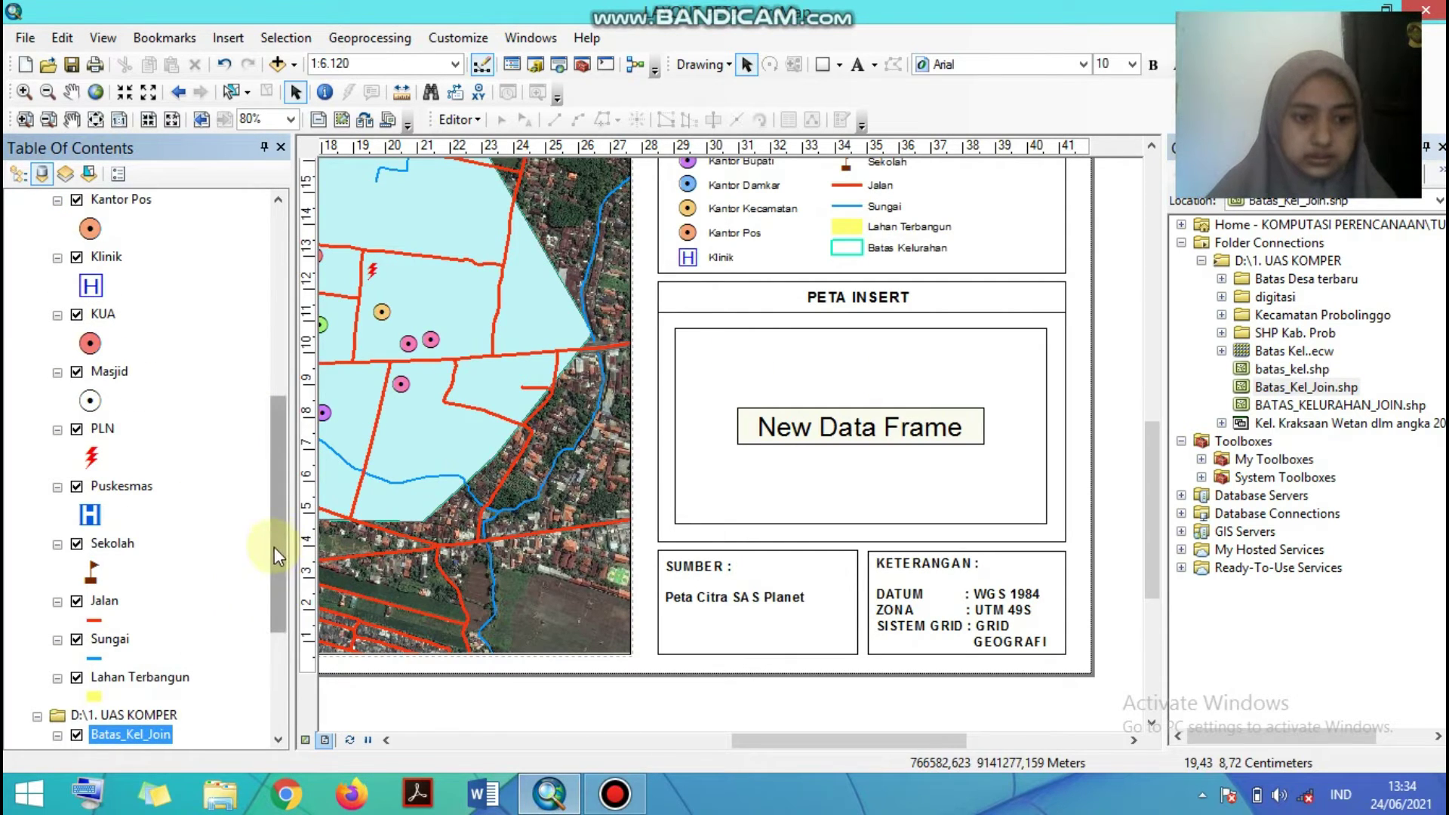
{"action": "left_click_drag", "start_coordinate": [274, 547], "coordinate": [278, 581]}
{"action": "right_click", "coordinate": [110, 658]}
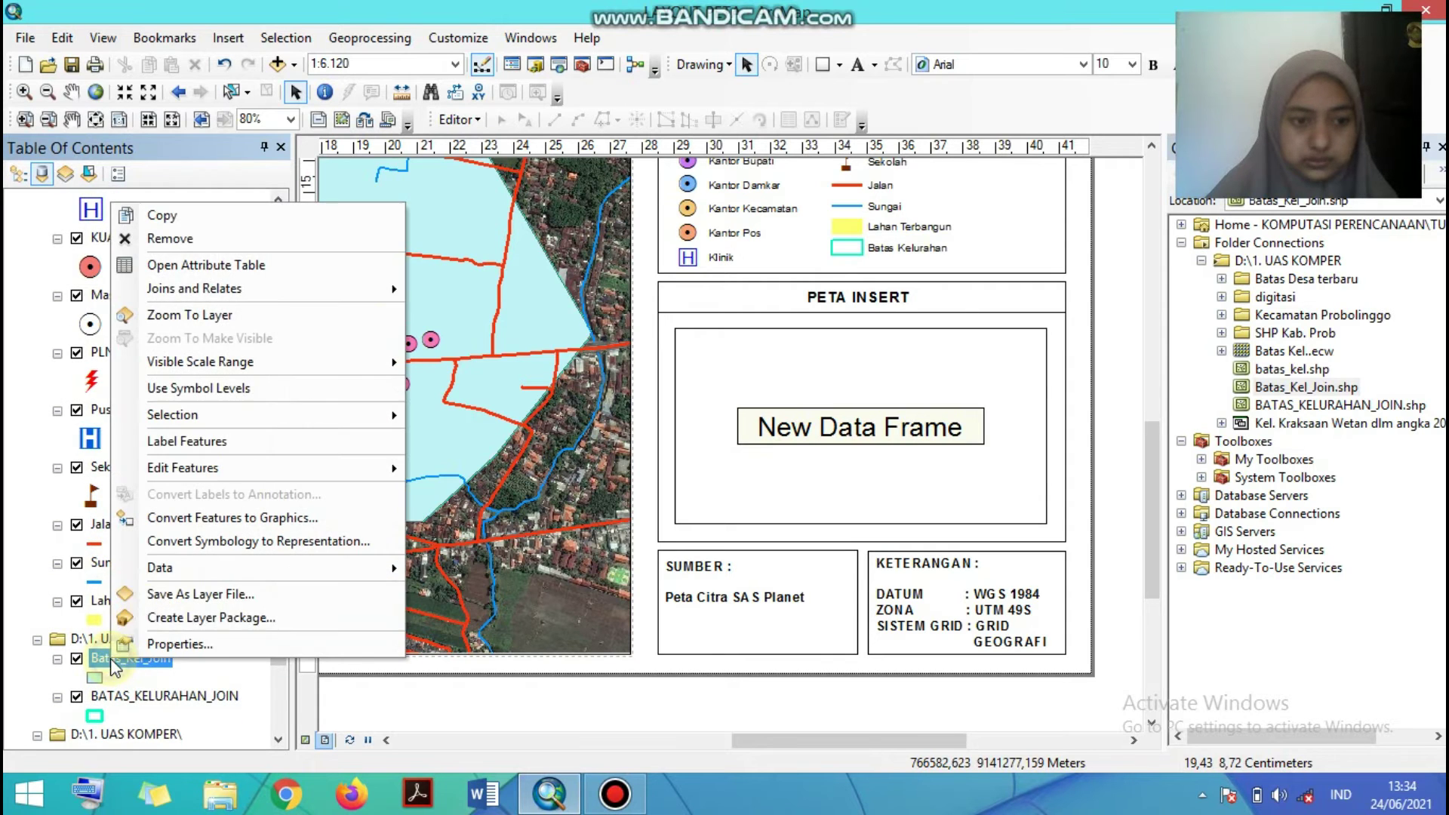
{"action": "left_click", "coordinate": [311, 244]}
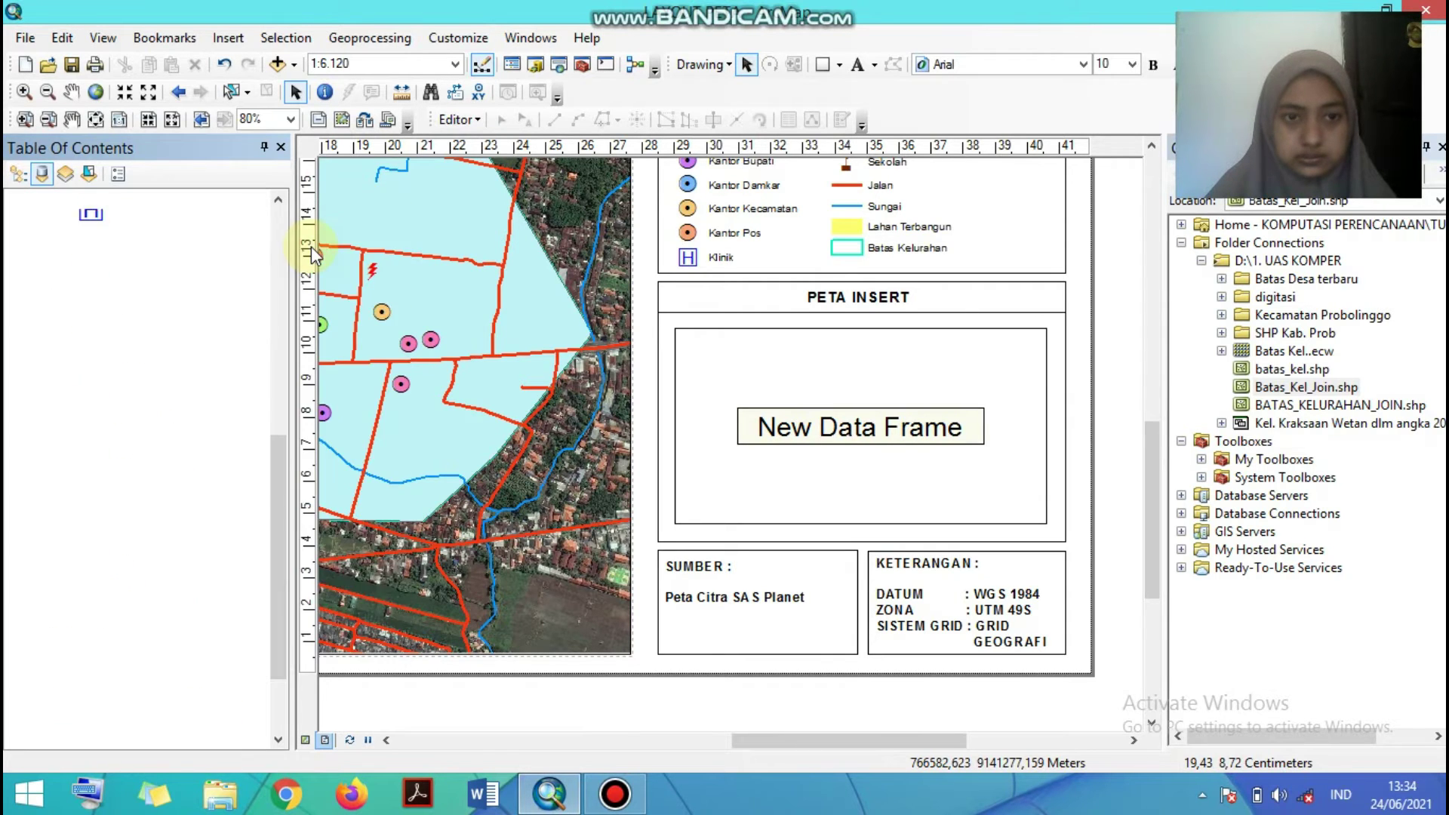
{"action": "left_click_drag", "start_coordinate": [275, 538], "coordinate": [275, 632]}
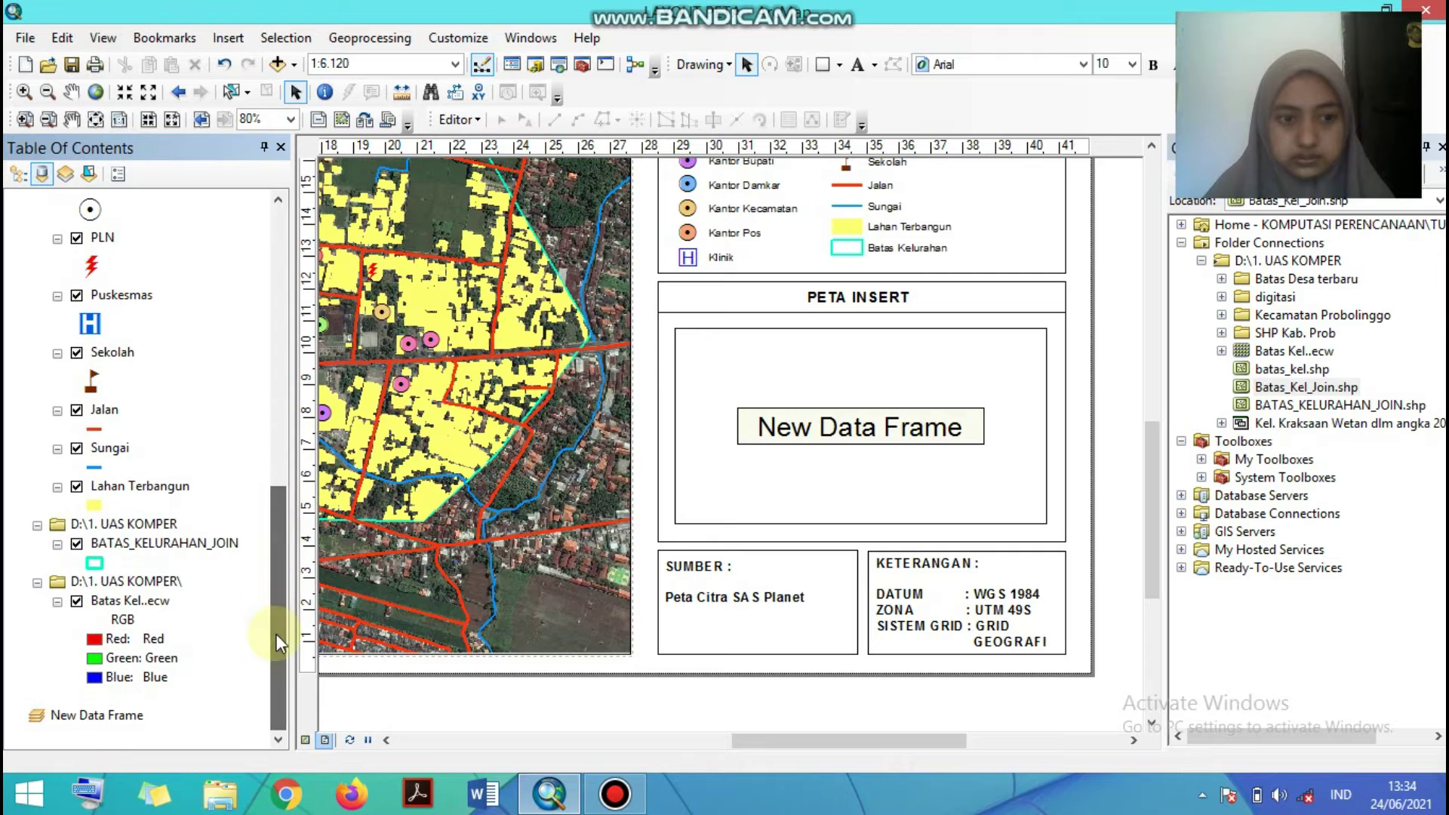
- Activate the New Data Frame in the PETA INSERT box and add BATAS_KELURAHAN_JOIN.shp to it
{"action": "left_click", "coordinate": [959, 365]}
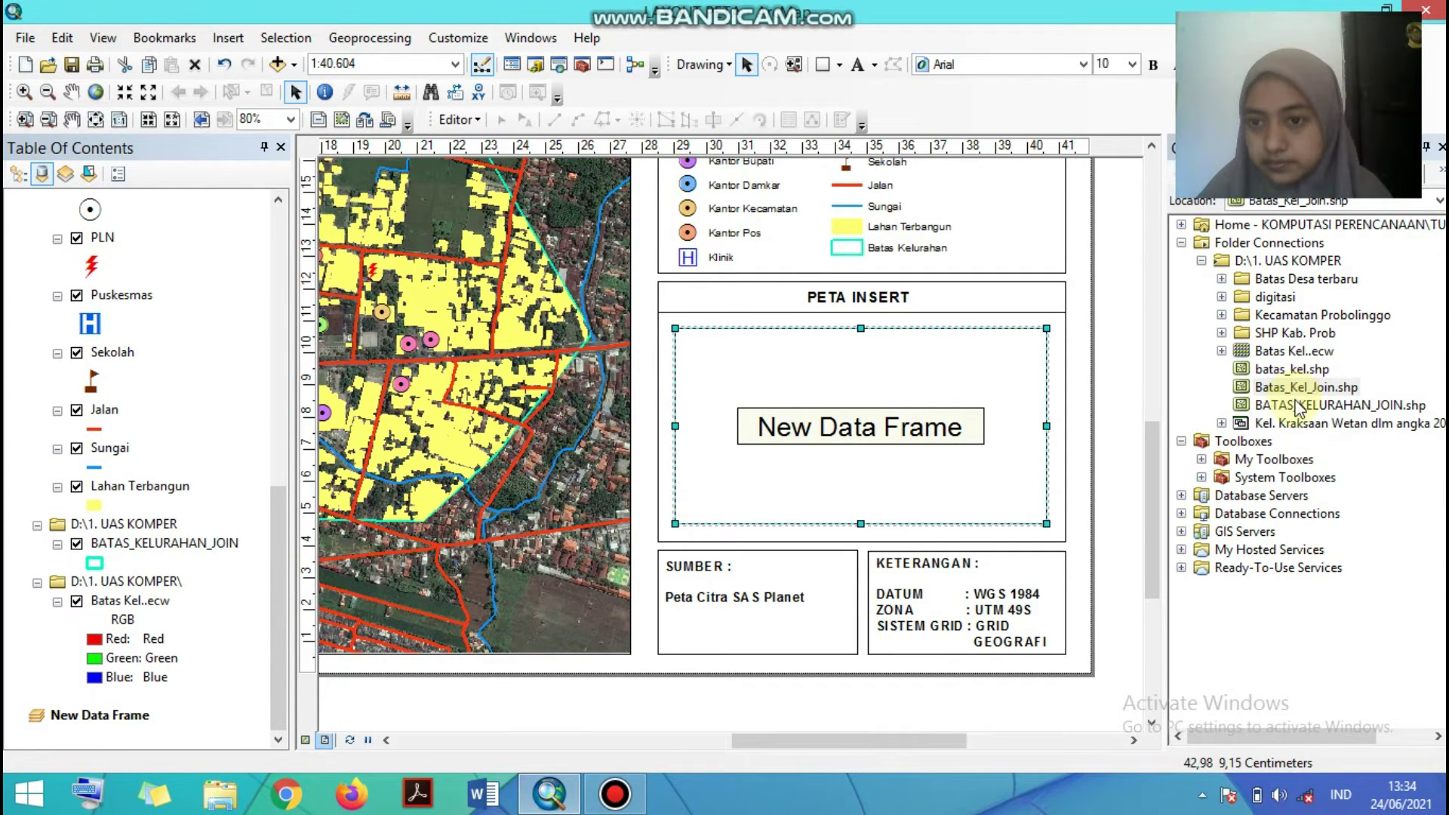
{"action": "left_click_drag", "start_coordinate": [1297, 408], "coordinate": [1000, 455]}
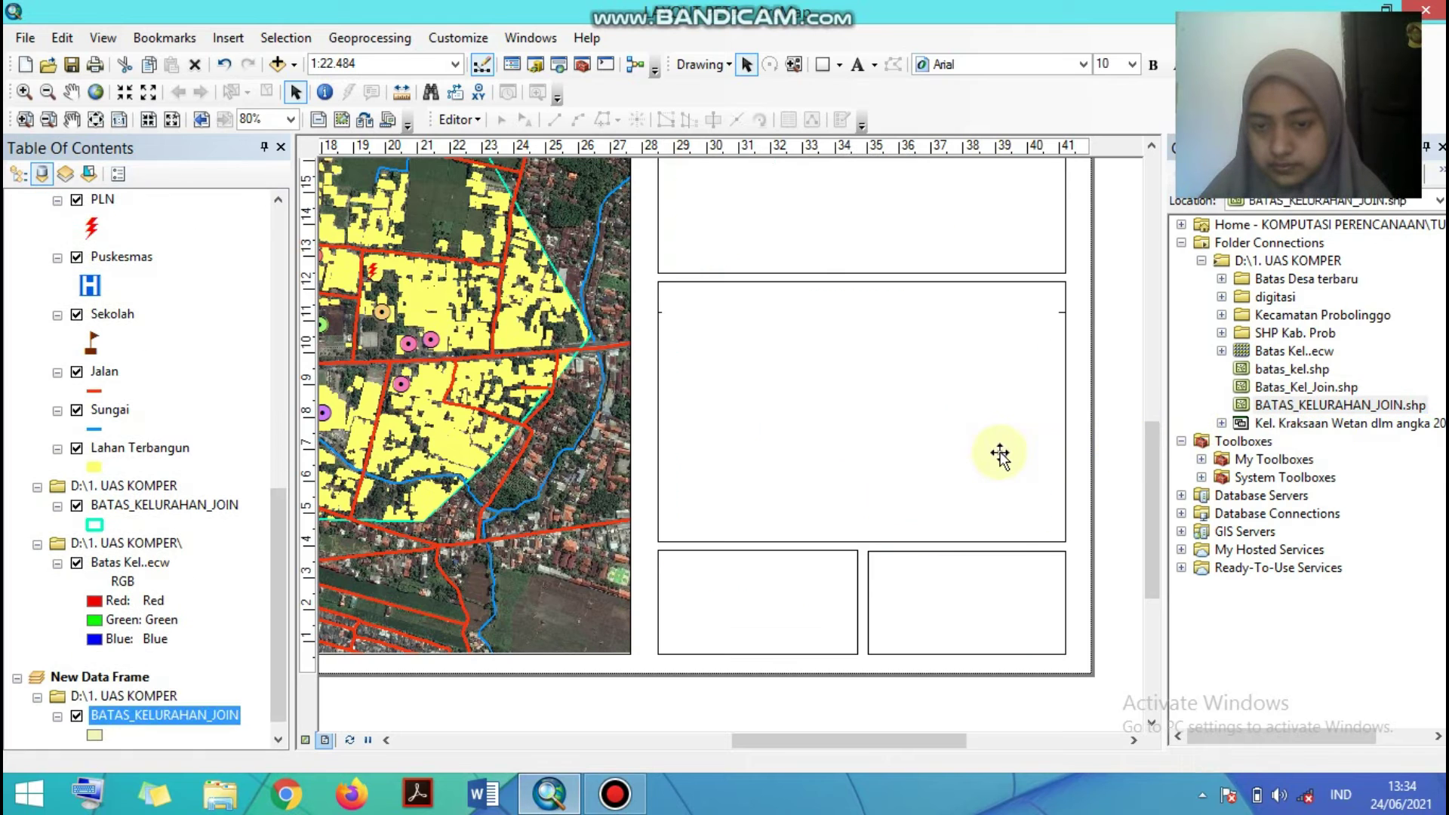
- Add Kec_Krakasan_Probolinggo.shp from the Kecamatan Probolinggo folder to the New Data Frame in the PETA INSERT box
{"action": "left_click", "coordinate": [1221, 316]}
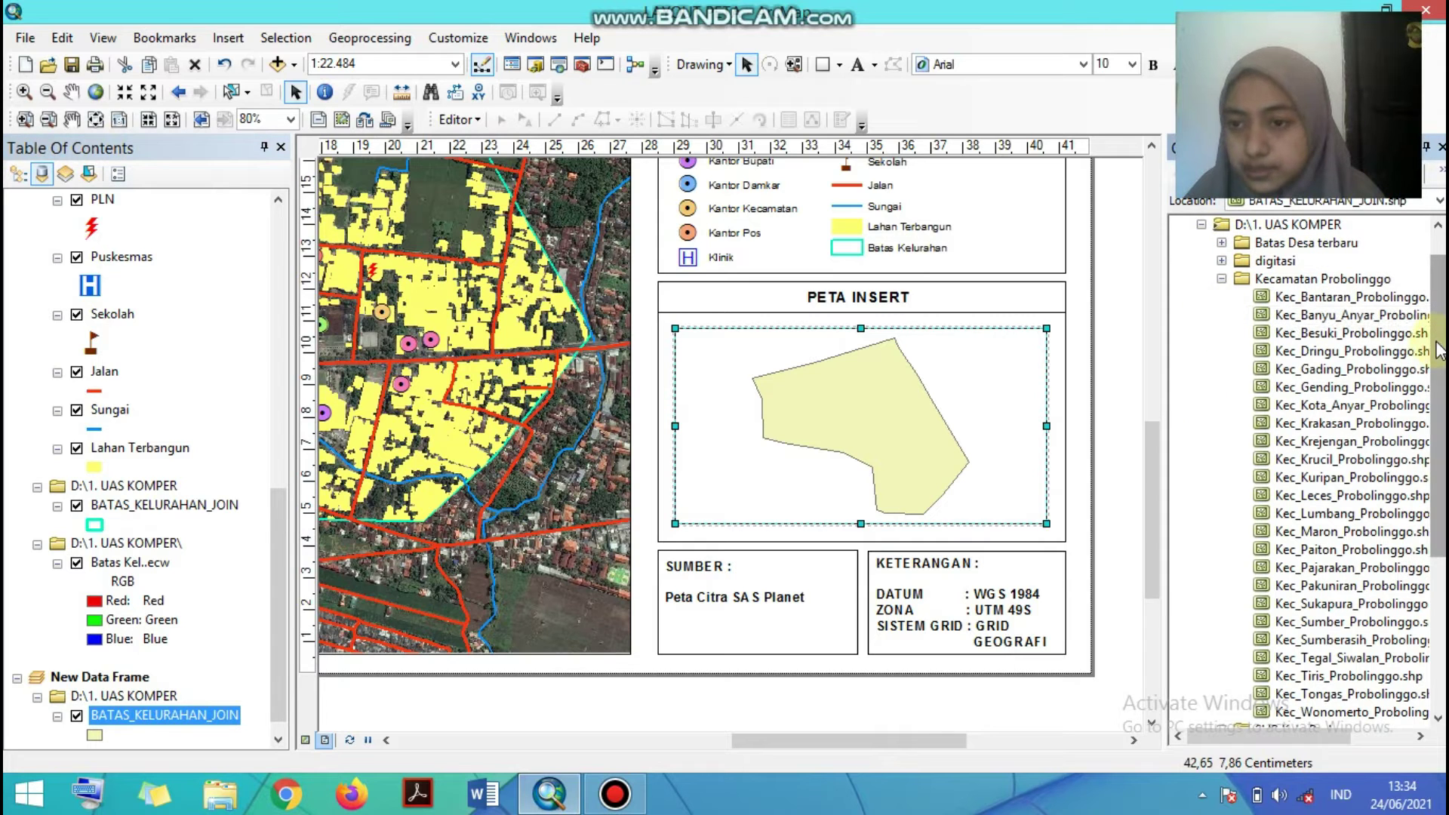
{"action": "scroll", "coordinate": [1440, 357], "scroll_direction": "down", "scroll_amount": 1}
{"action": "left_click_drag", "start_coordinate": [1332, 405], "coordinate": [987, 421]}
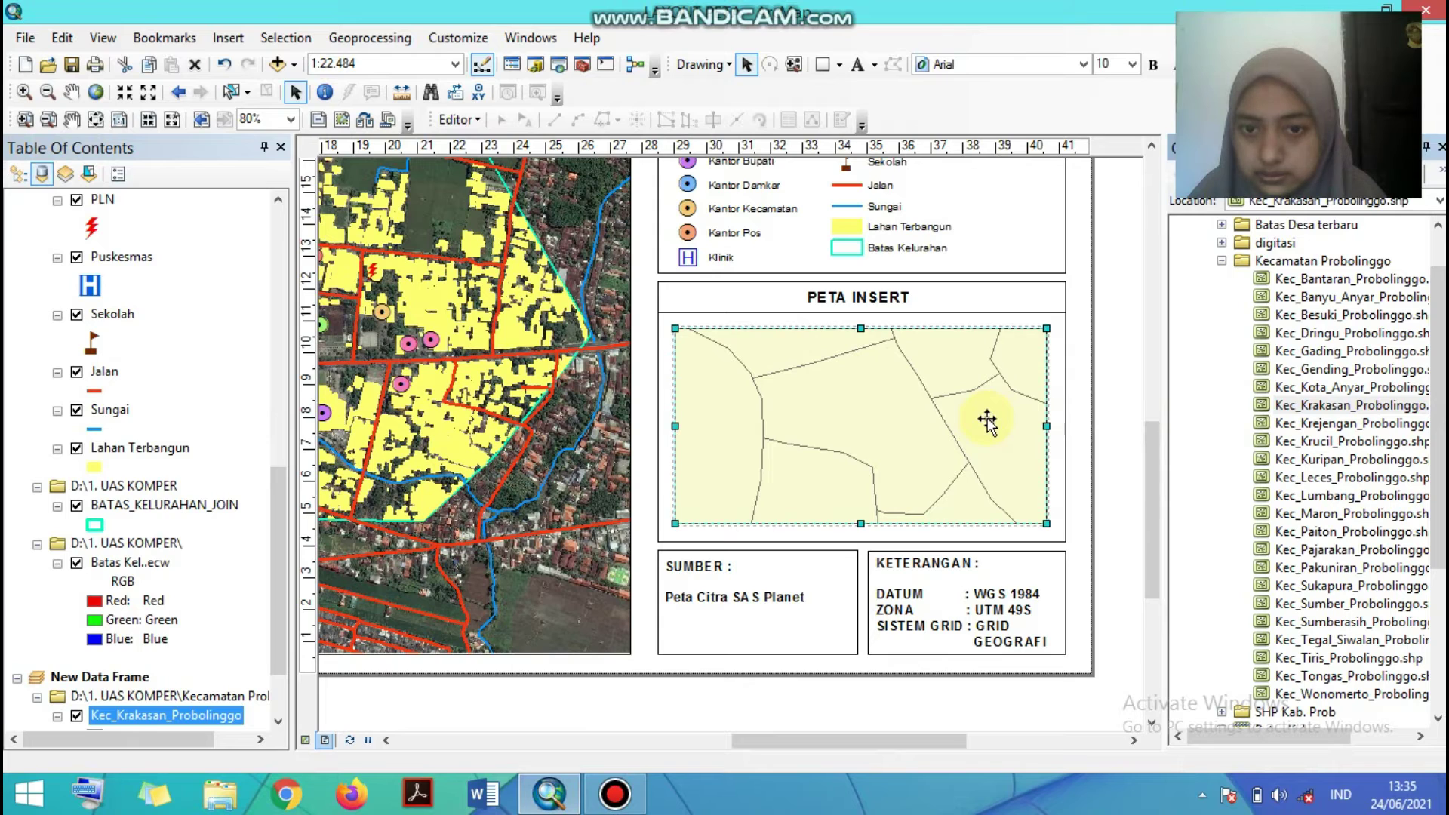
{"action": "left_click", "coordinate": [900, 425]}
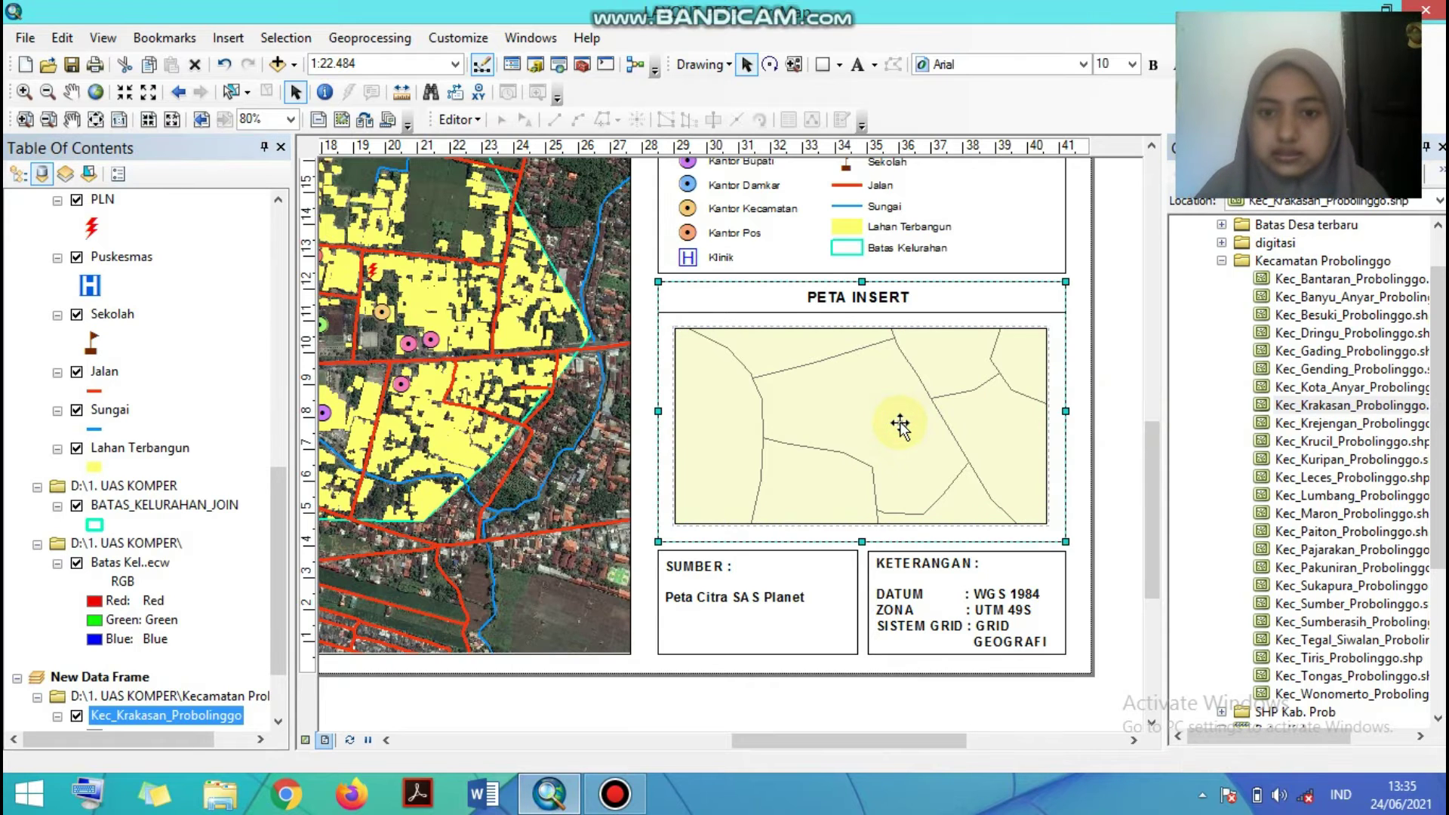
- Apply the Sun fill symbol to the BATAS_KELURAHAN_JOIN layer listed below Kec_Krakasan_Probolinggo in the New Data Frame
{"action": "left_click_drag", "start_coordinate": [283, 602], "coordinate": [283, 644]}
{"action": "left_click", "coordinate": [90, 709]}
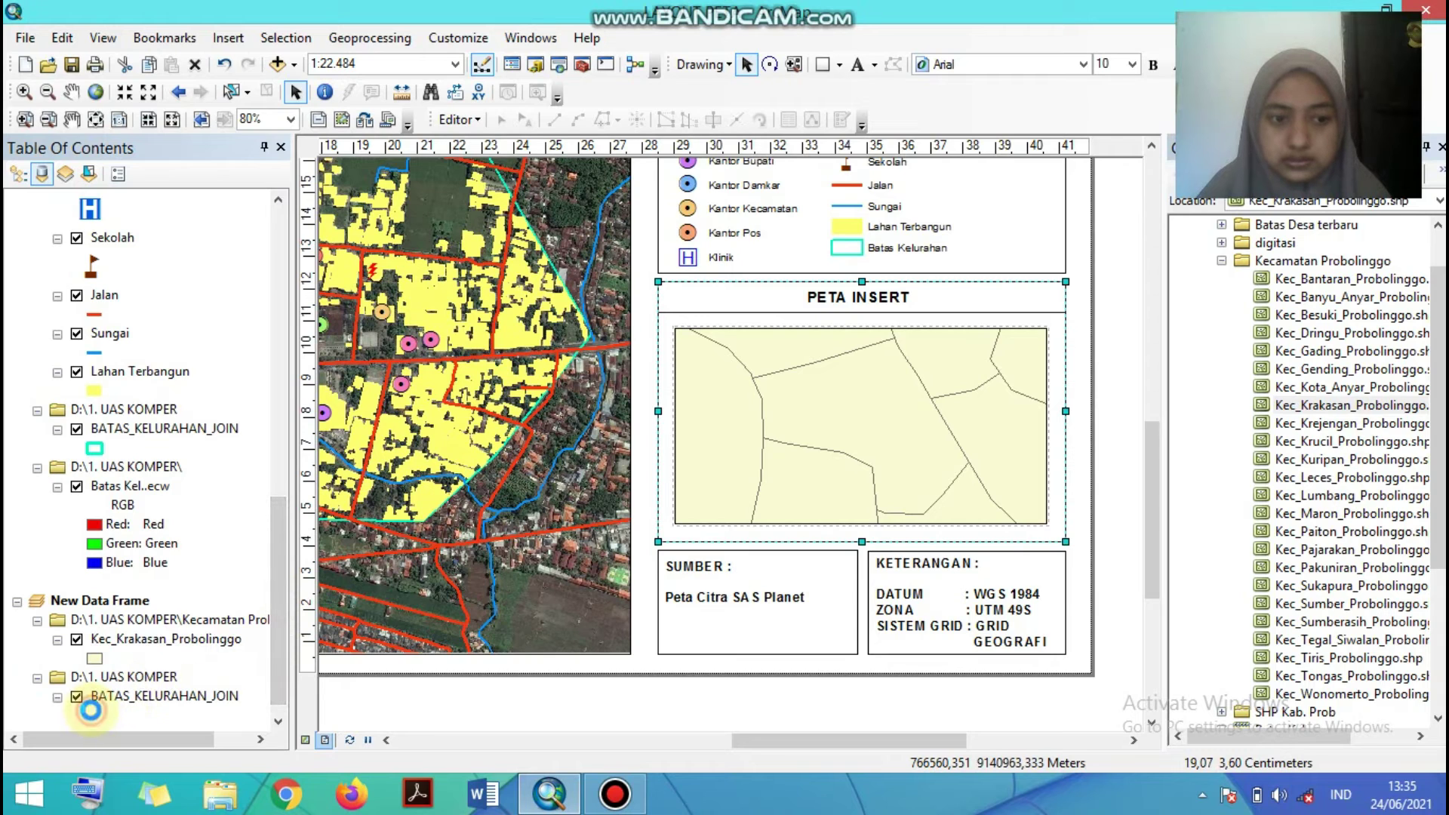
{"action": "left_click", "coordinate": [1001, 242]}
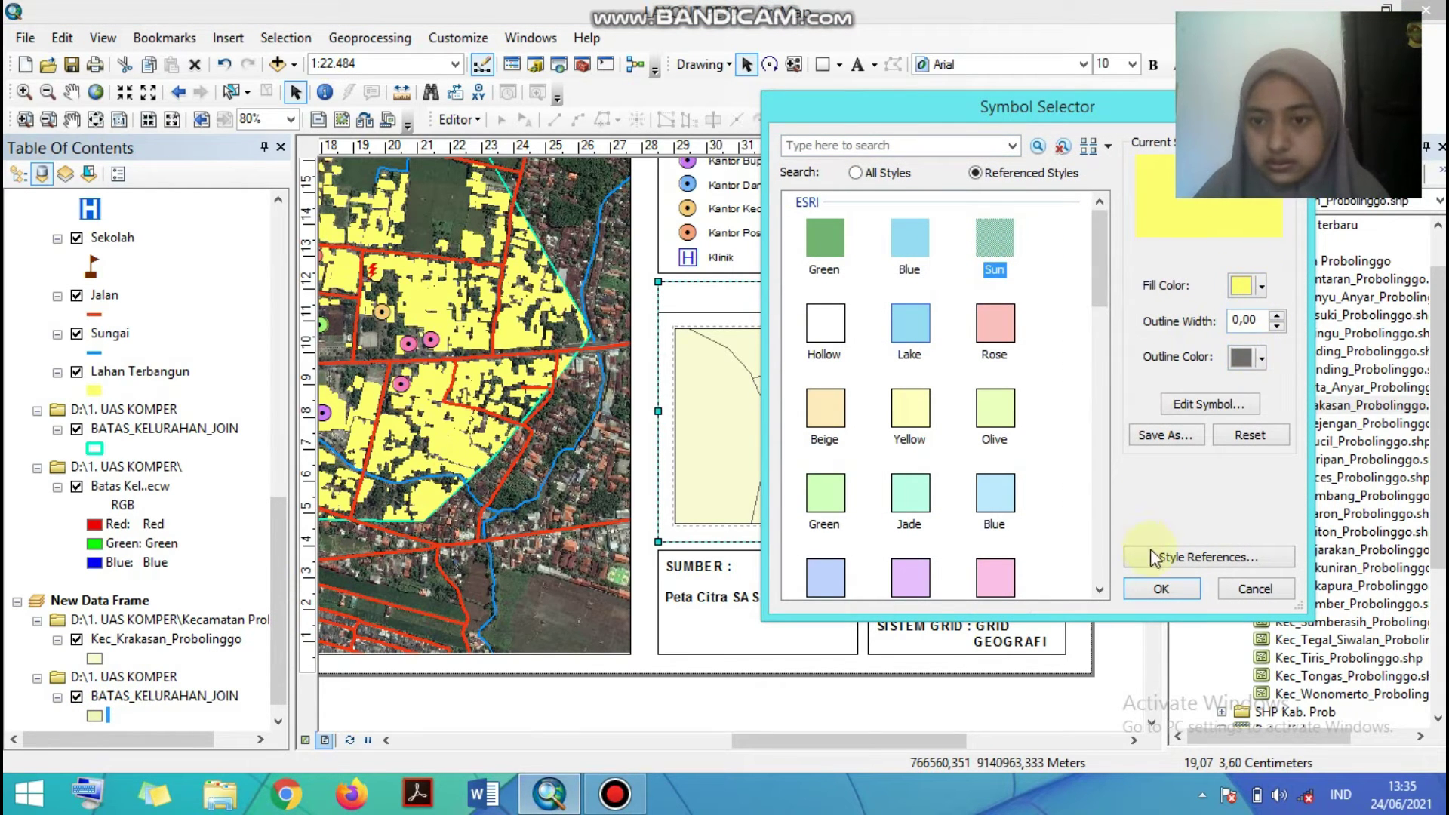
{"action": "left_click", "coordinate": [1162, 590]}
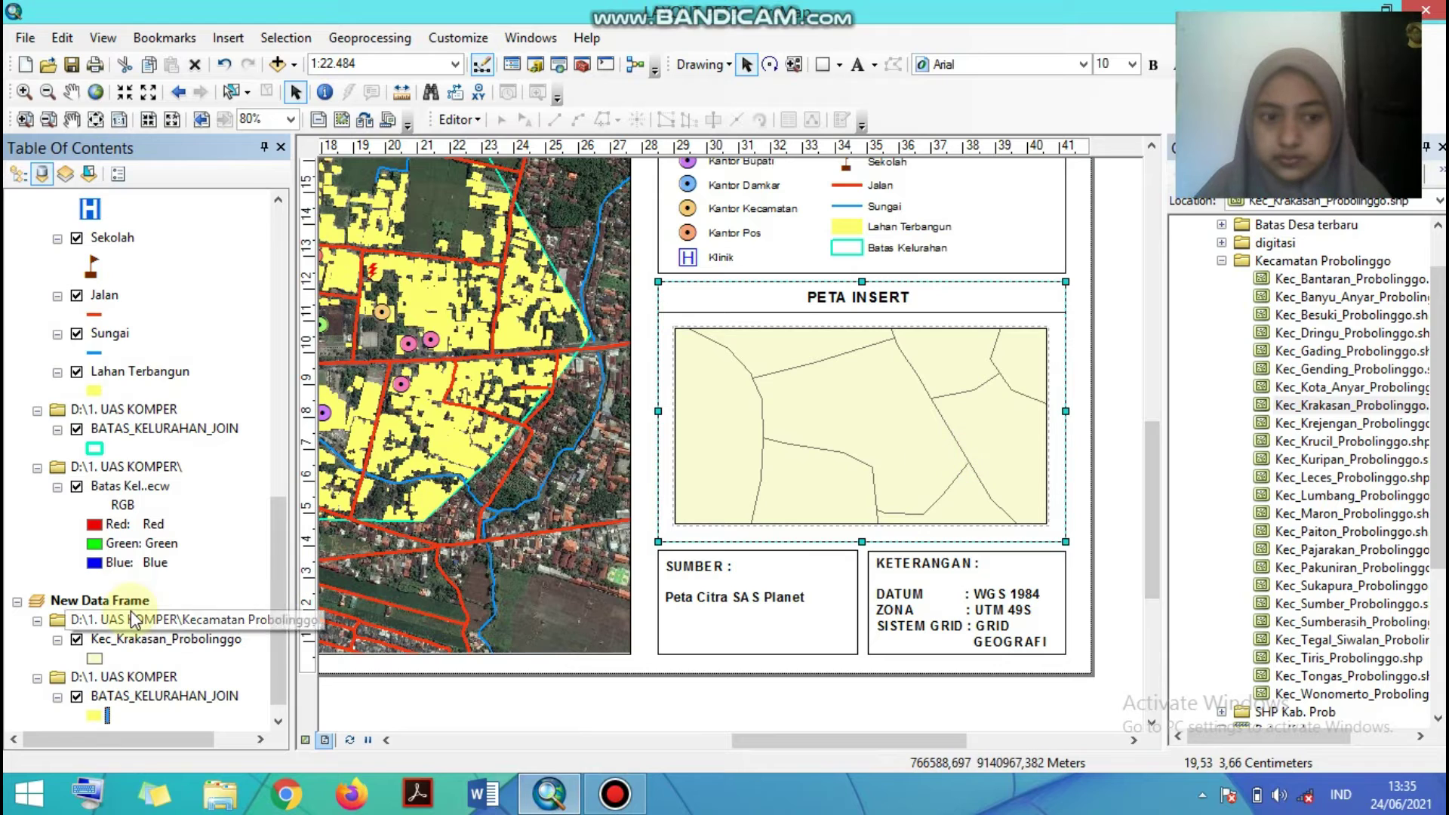
- Remove BATAS_KELURAHAN_JOIN from the New Data Frame and add BATAS_KELURAHAN_JOIN.shp again above the Kec_Krakasan_Probolinggo layer
{"action": "right_click", "coordinate": [143, 642]}
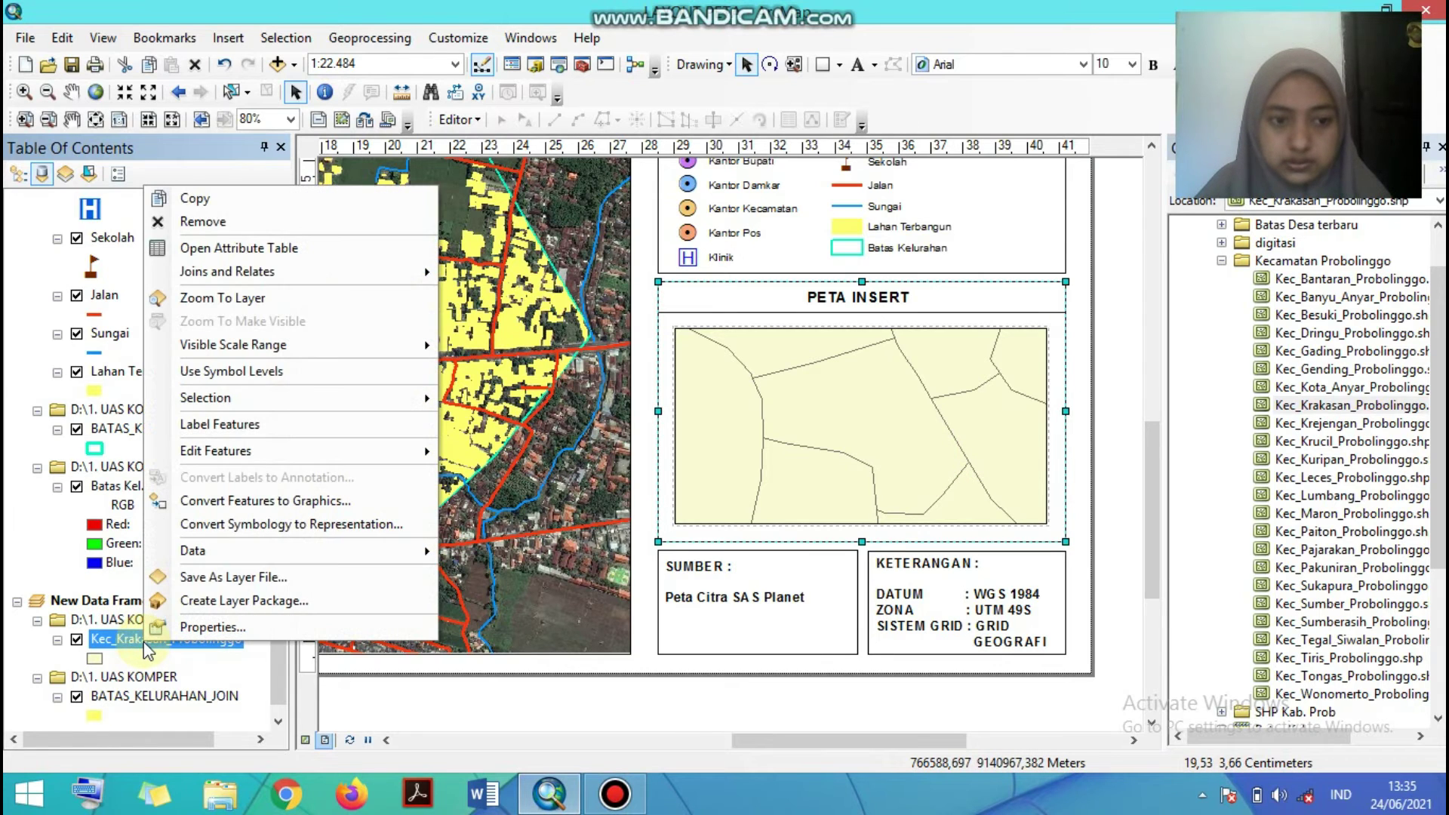
{"action": "right_click", "coordinate": [169, 696]}
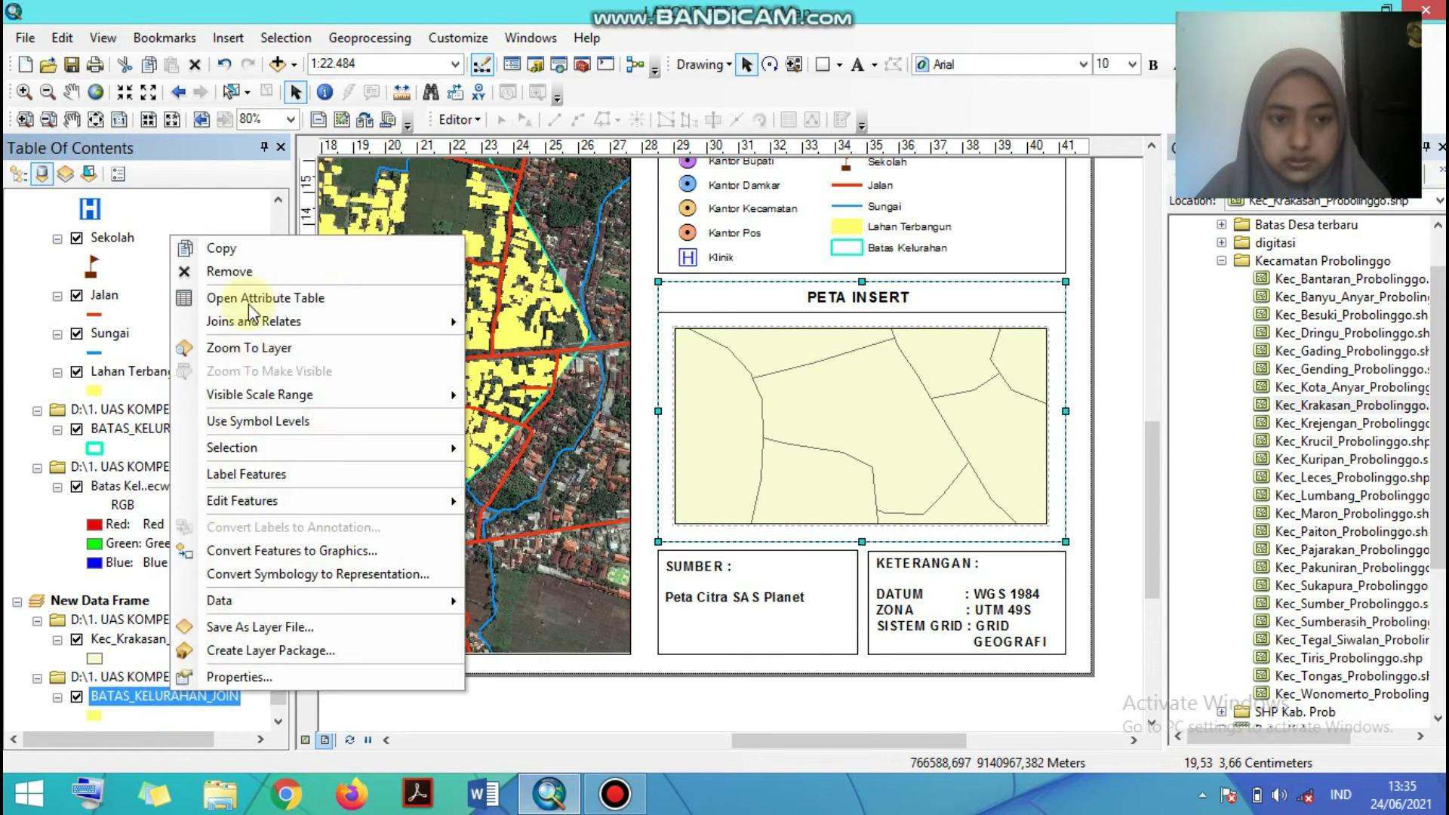
{"action": "left_click", "coordinate": [246, 272]}
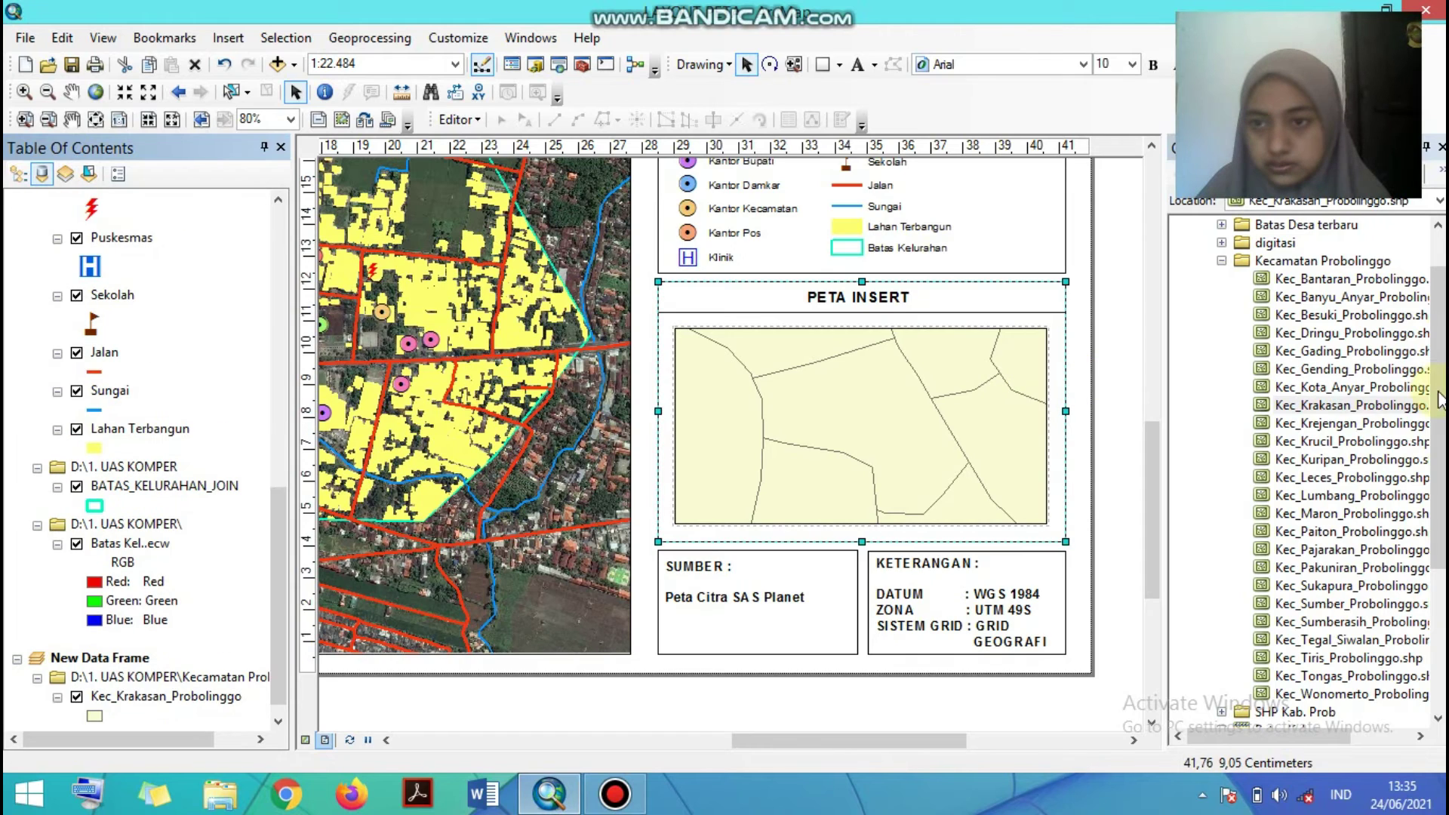
{"action": "left_click_drag", "start_coordinate": [1437, 411], "coordinate": [1437, 556]}
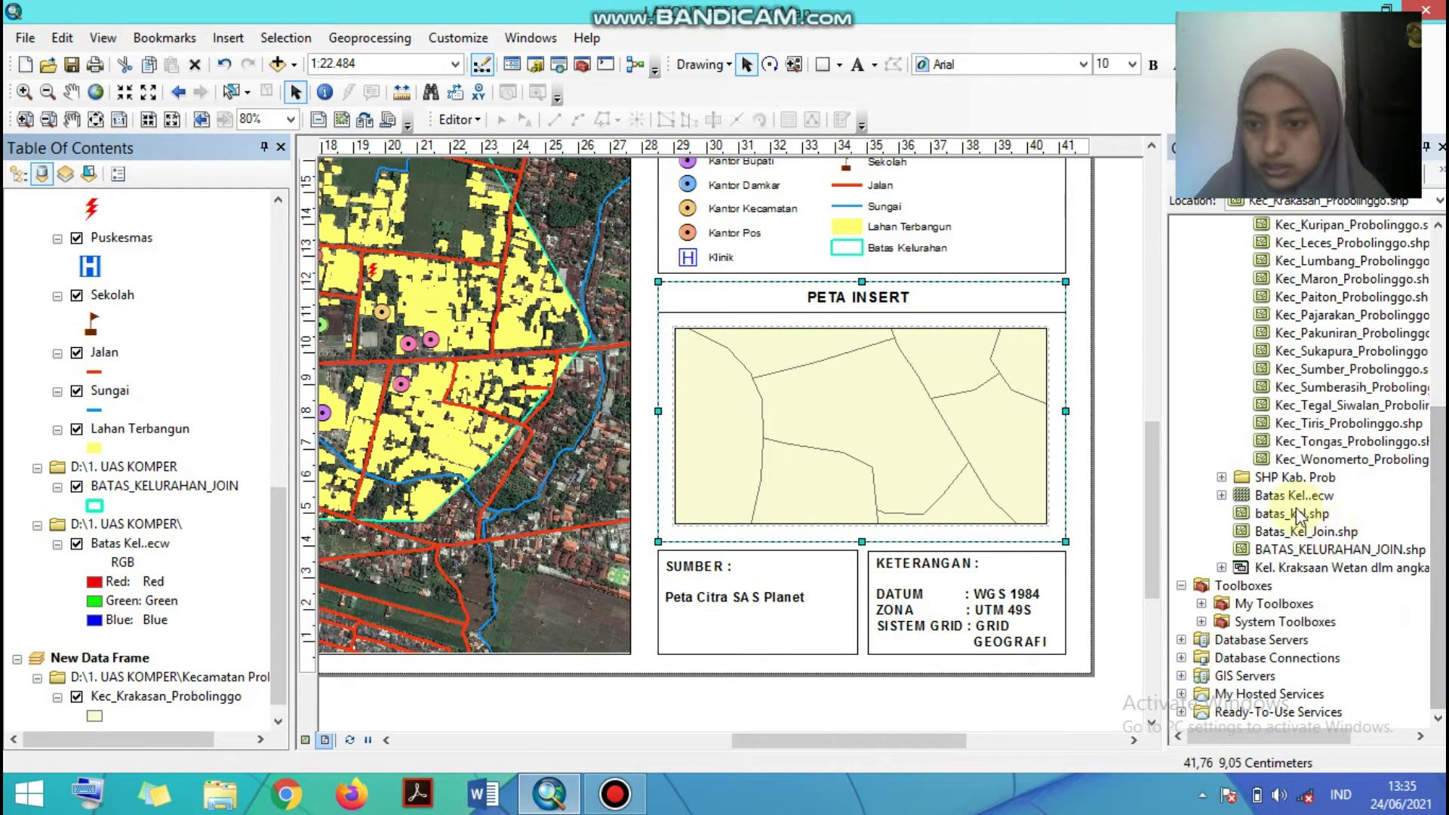
{"action": "mouse_move", "coordinate": [1293, 519]}
{"action": "left_mouse_down"}
{"action": "mouse_move", "coordinate": [1145, 513]}
{"action": "mouse_move", "coordinate": [1294, 518]}
{"action": "mouse_move", "coordinate": [1283, 545]}
{"action": "mouse_move", "coordinate": [972, 439]}
{"action": "left_mouse_up"}
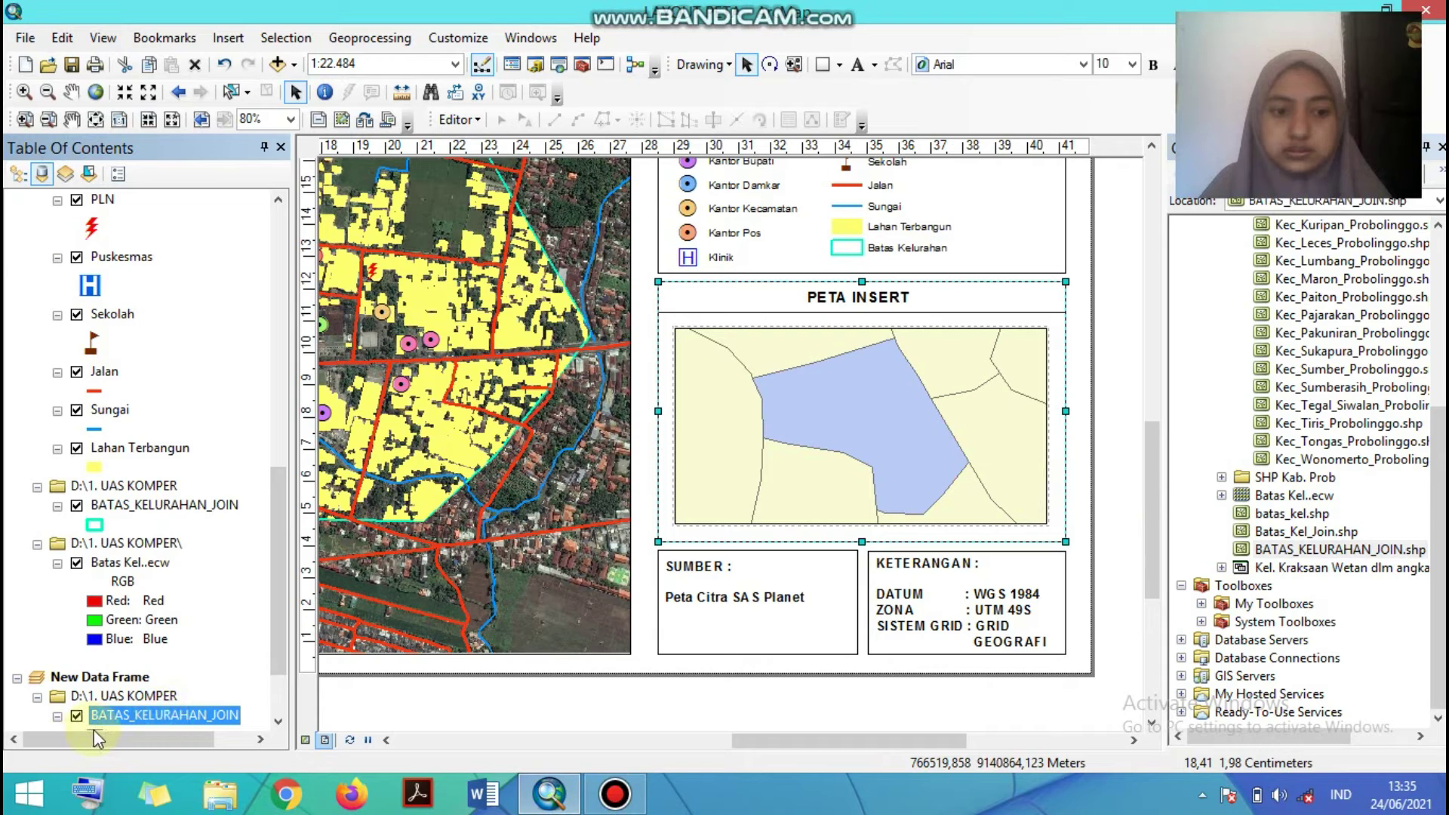
- Give the re-added BATAS_KELURAHAN_JOIN layer in the inset map the yellow Sun fill symbol
{"action": "left_click_drag", "start_coordinate": [282, 629], "coordinate": [283, 657]}
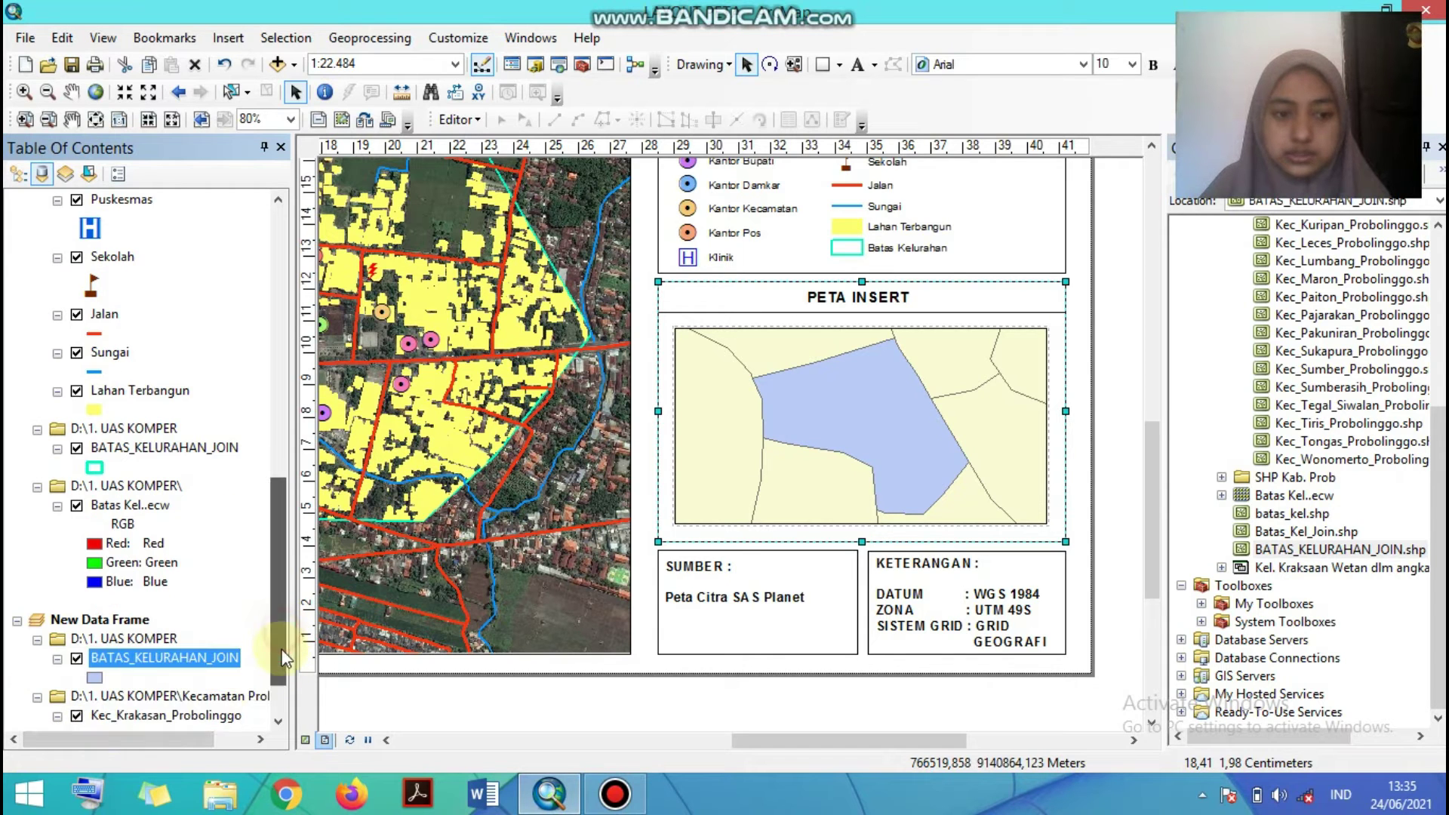
{"action": "left_click", "coordinate": [95, 678]}
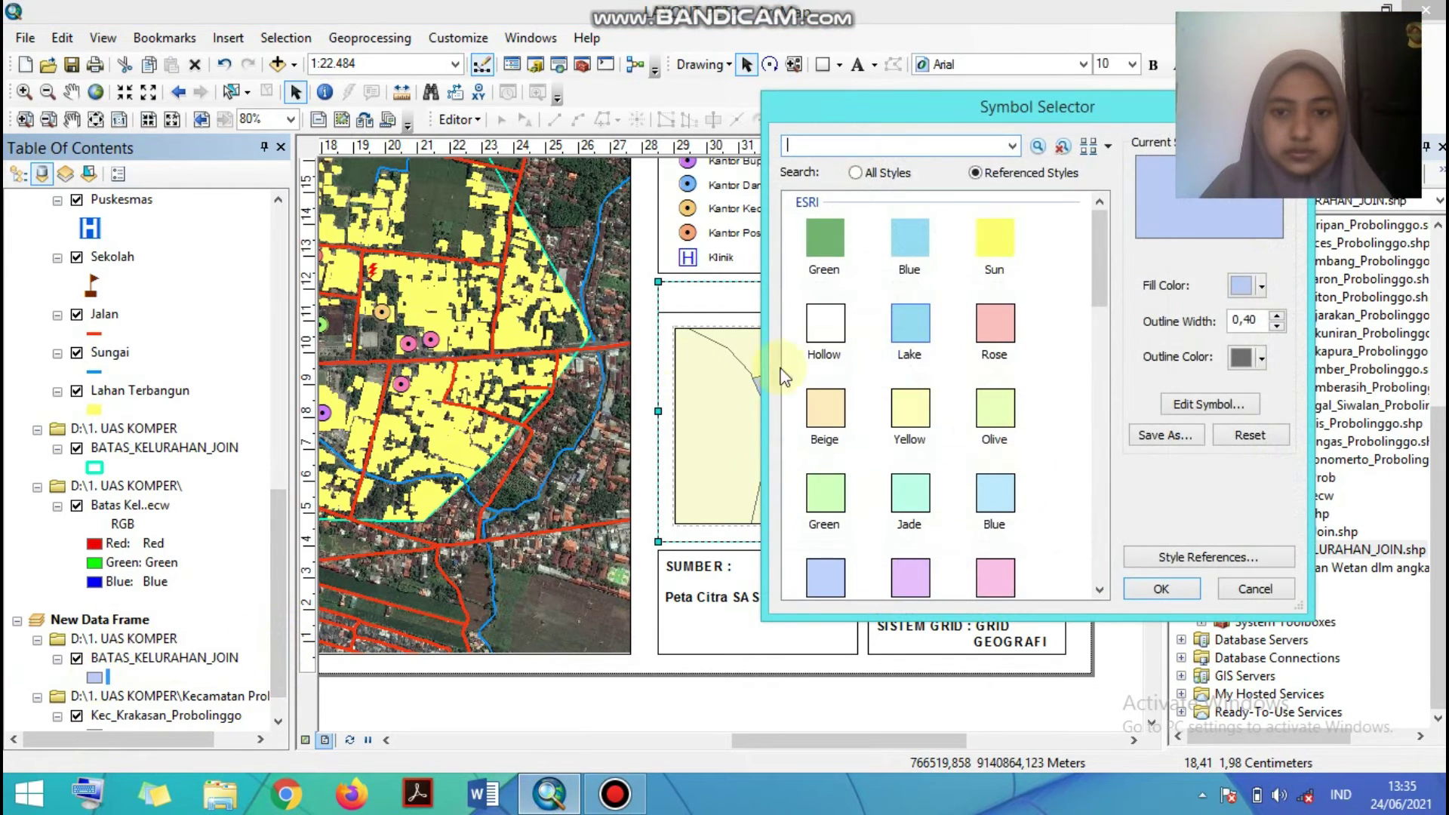
{"action": "left_click", "coordinate": [994, 252]}
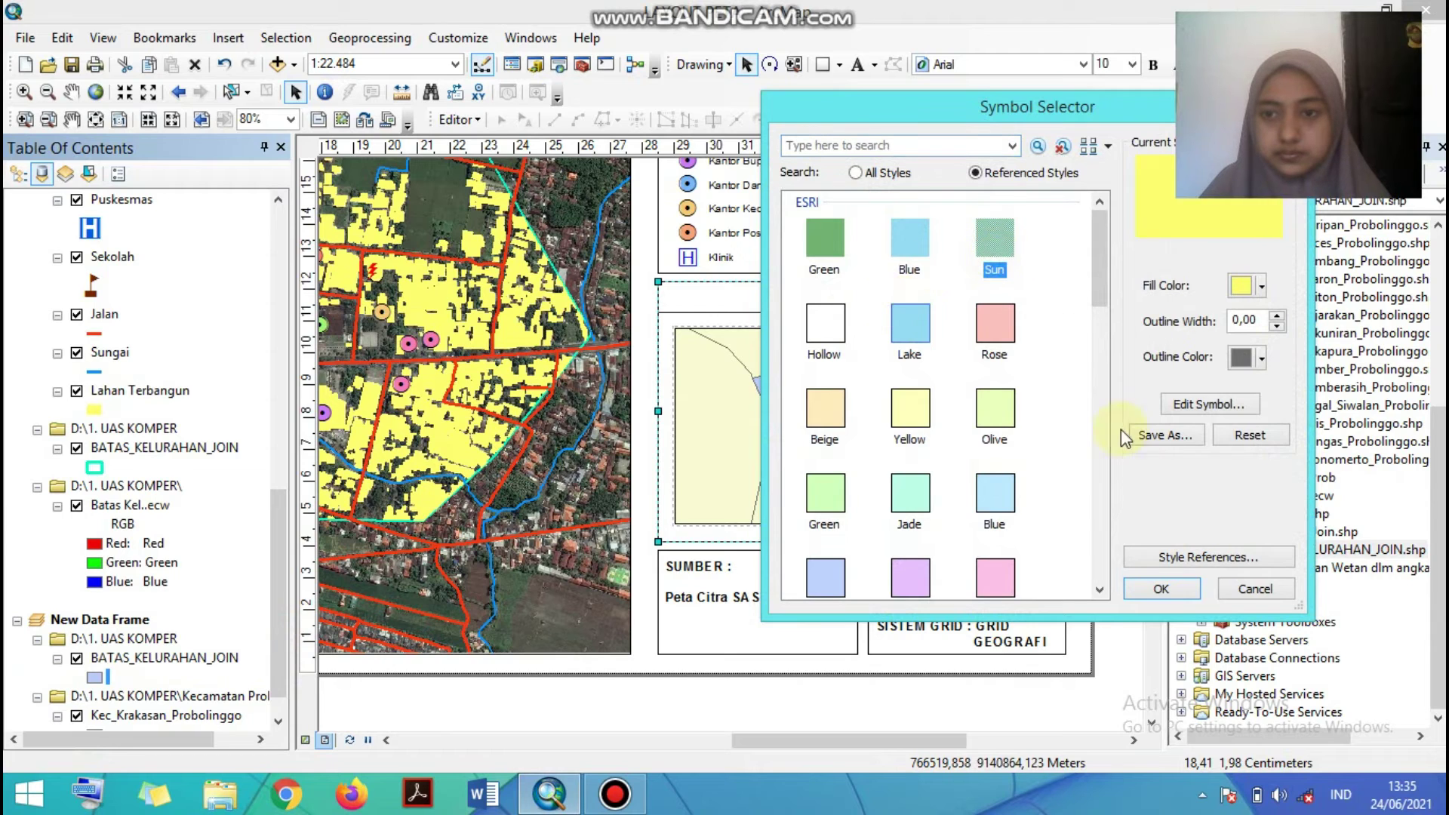
{"action": "left_click", "coordinate": [1160, 588]}
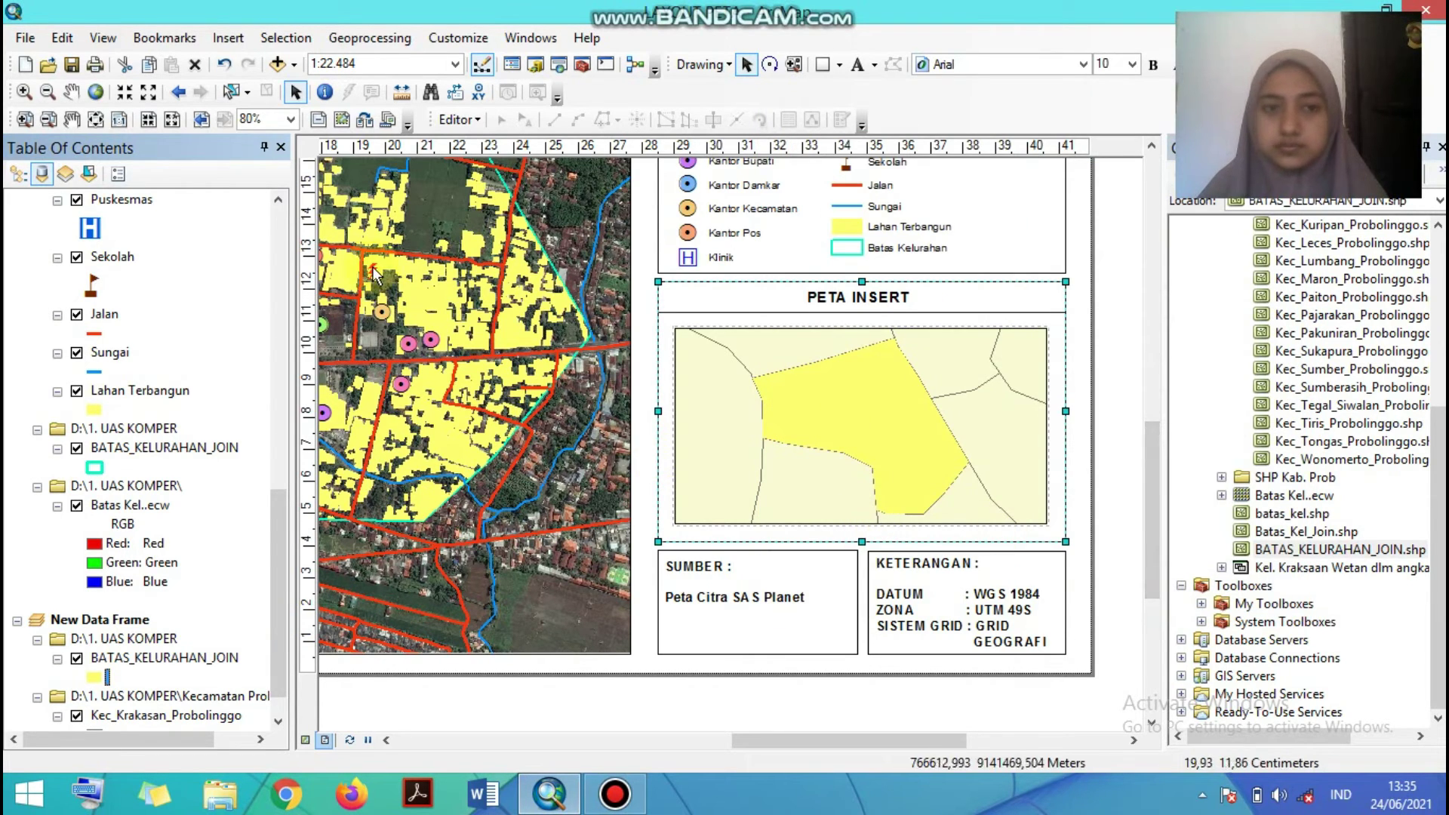
- Select the inset data frame and zoom its map out to a scale of 1:30.000
{"action": "left_click", "coordinate": [988, 390]}
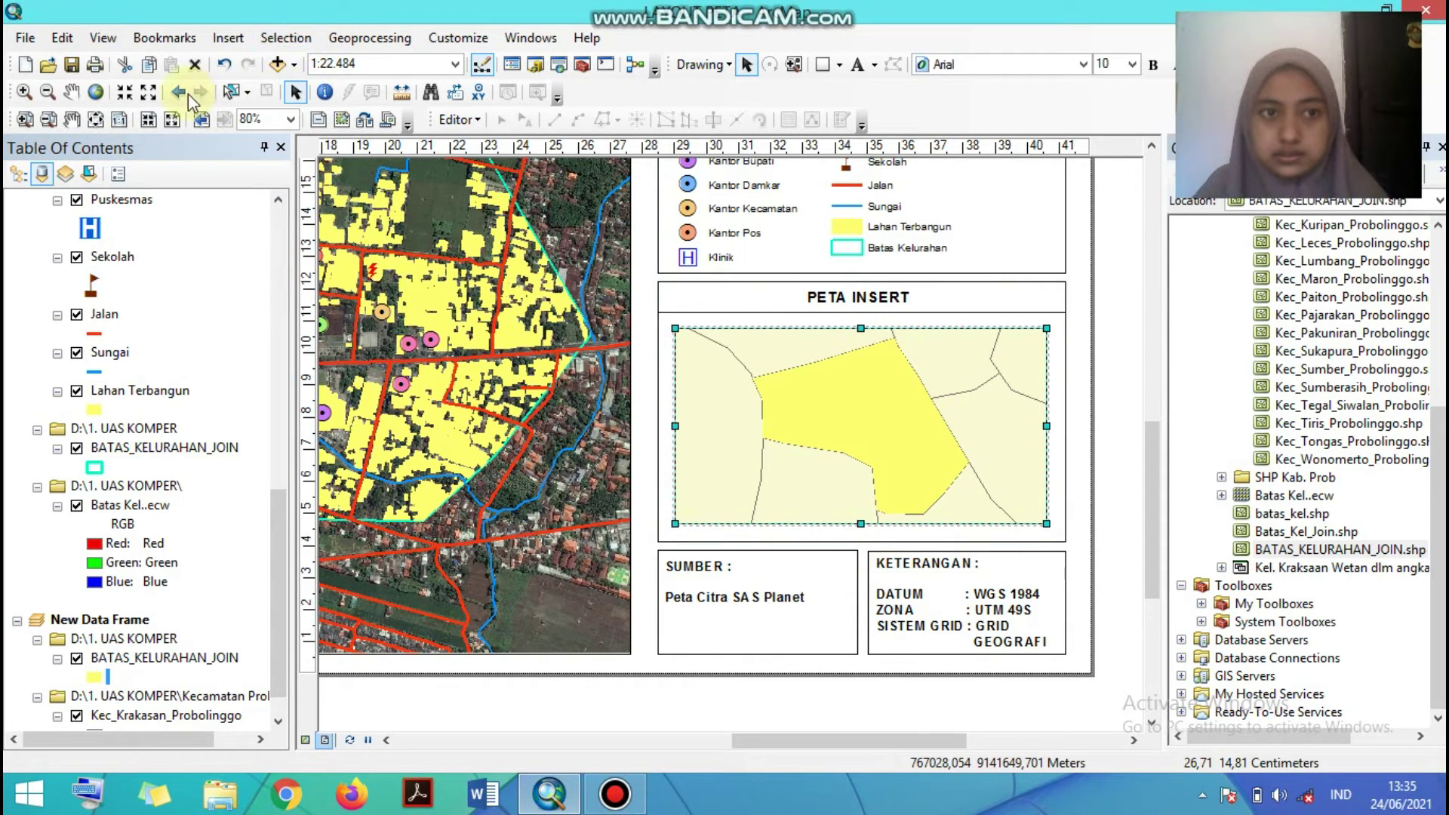
{"action": "left_click", "coordinate": [151, 93]}
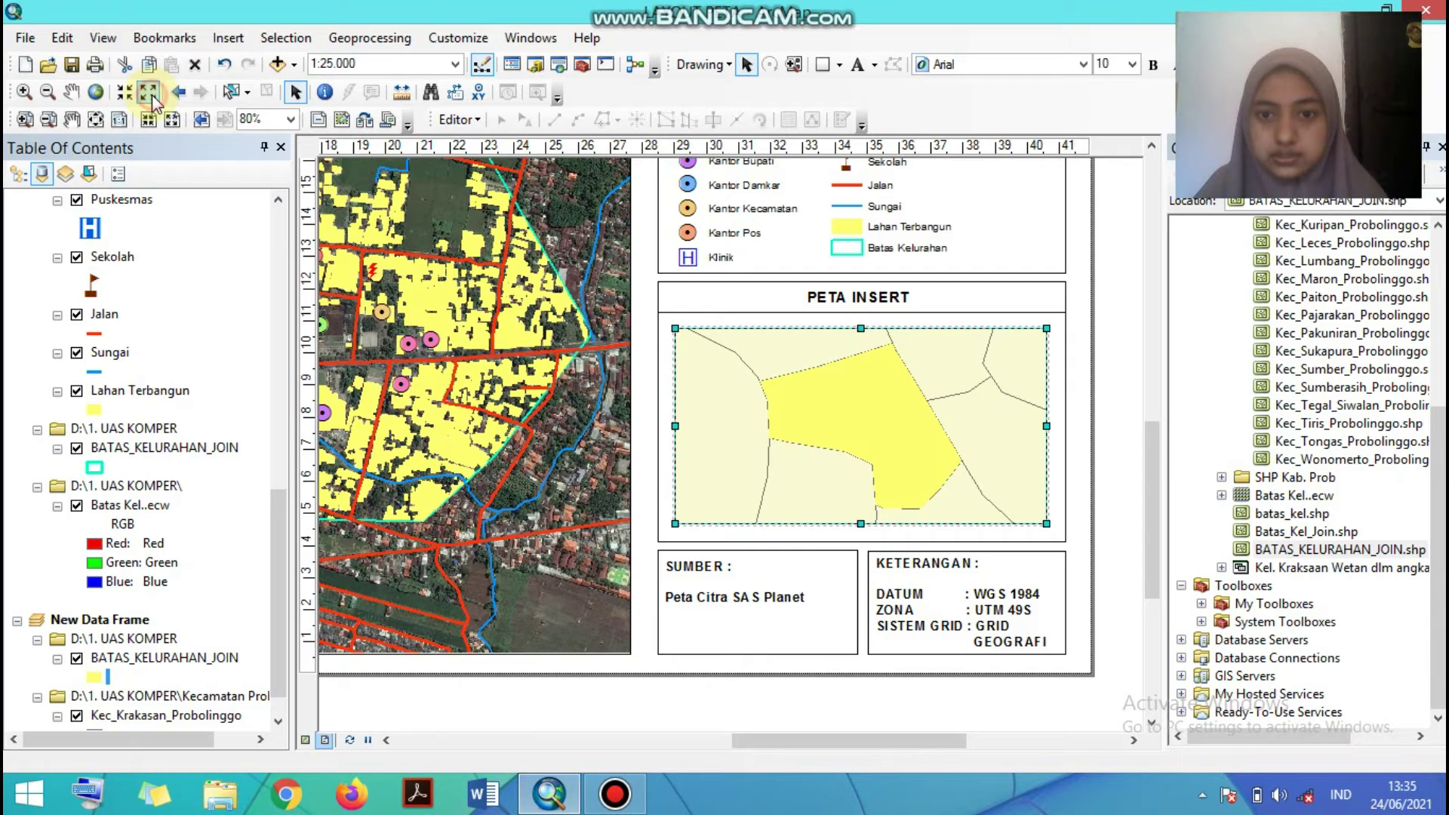
{"action": "left_click", "coordinate": [151, 93]}
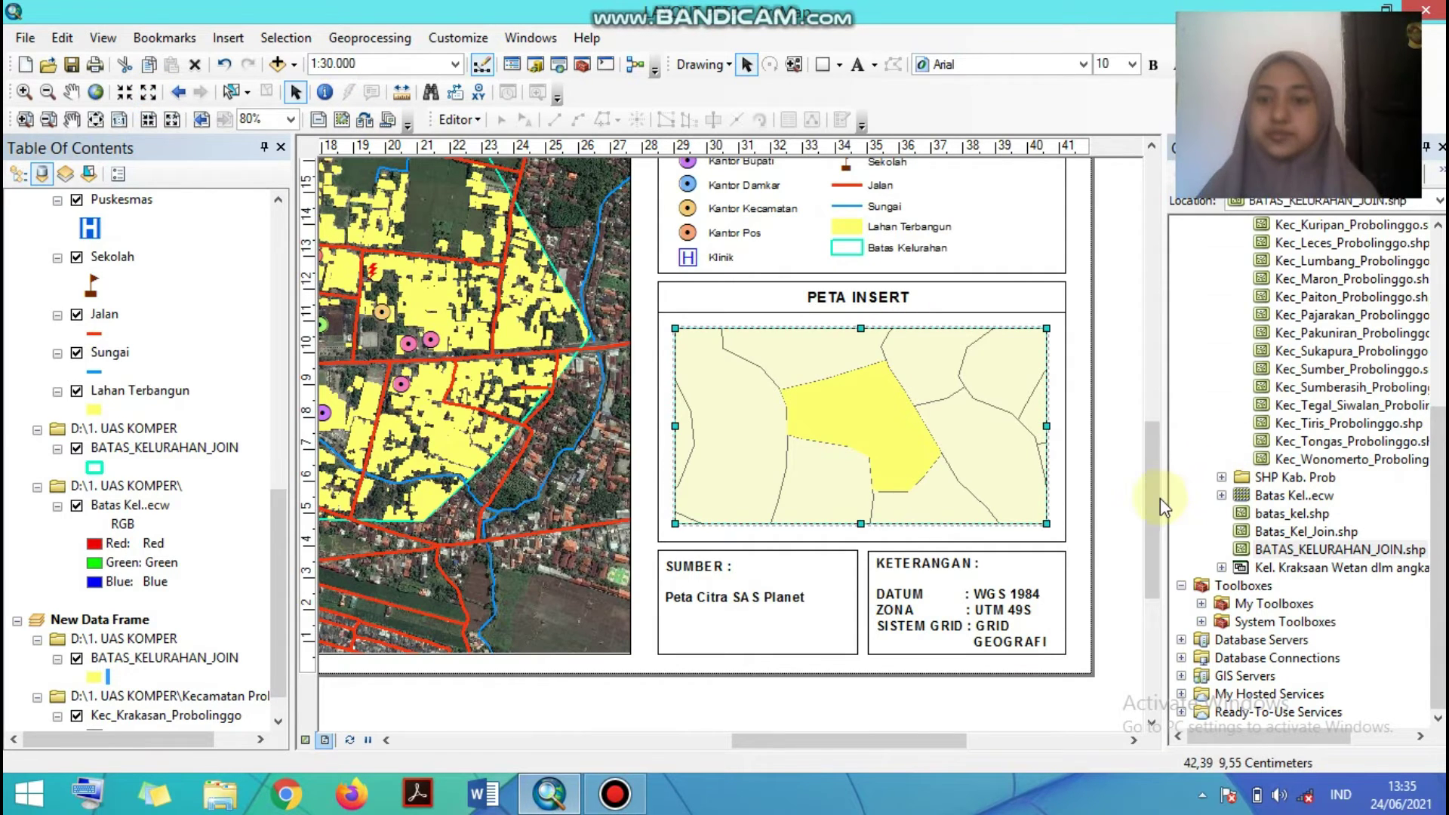
- Set the layout page zoom to 40% and review the whole map sheet
{"action": "left_click_drag", "start_coordinate": [1161, 498], "coordinate": [1157, 530]}
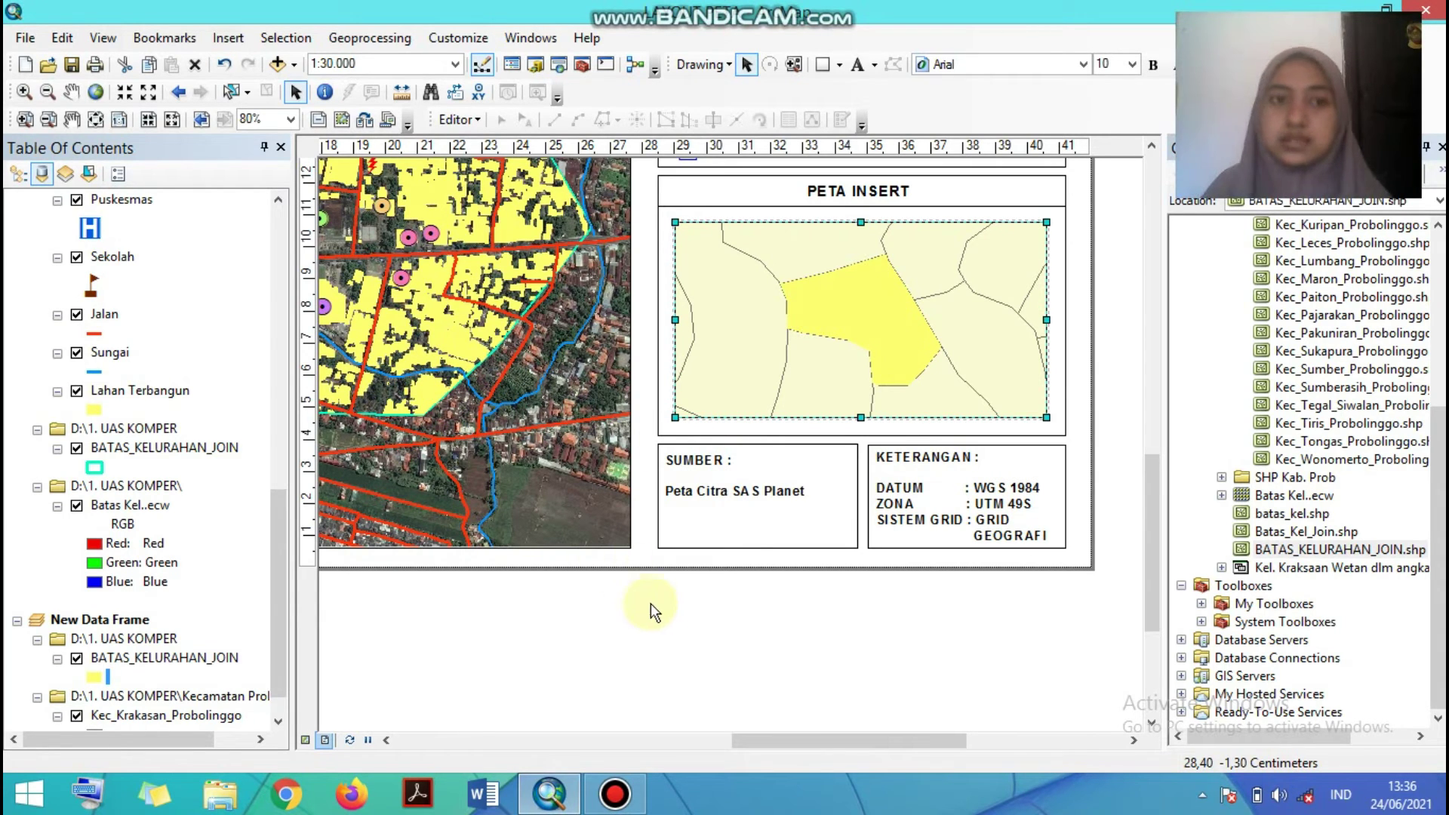
{"action": "left_click", "coordinate": [291, 123]}
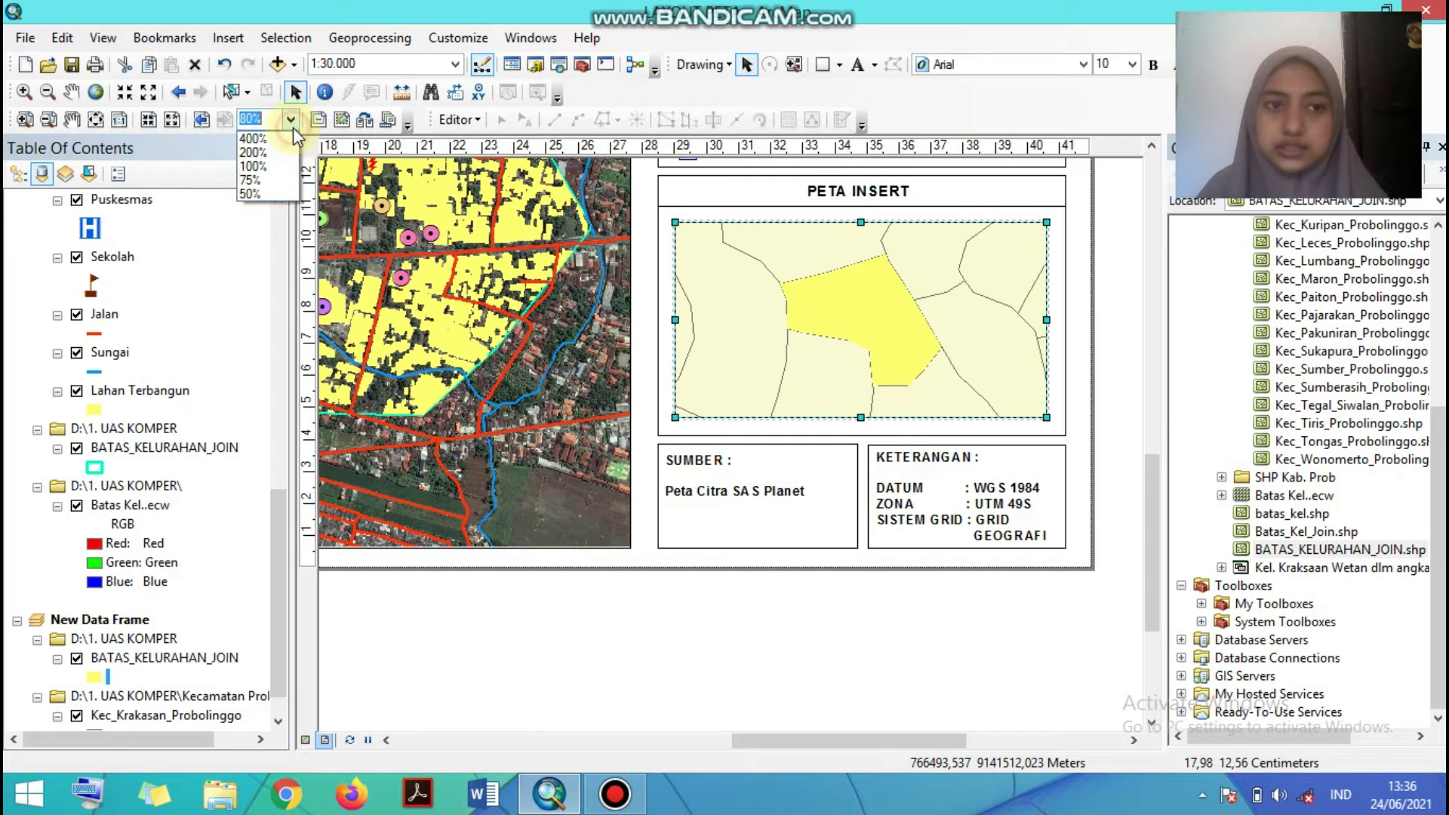
{"action": "left_click", "coordinate": [252, 138]}
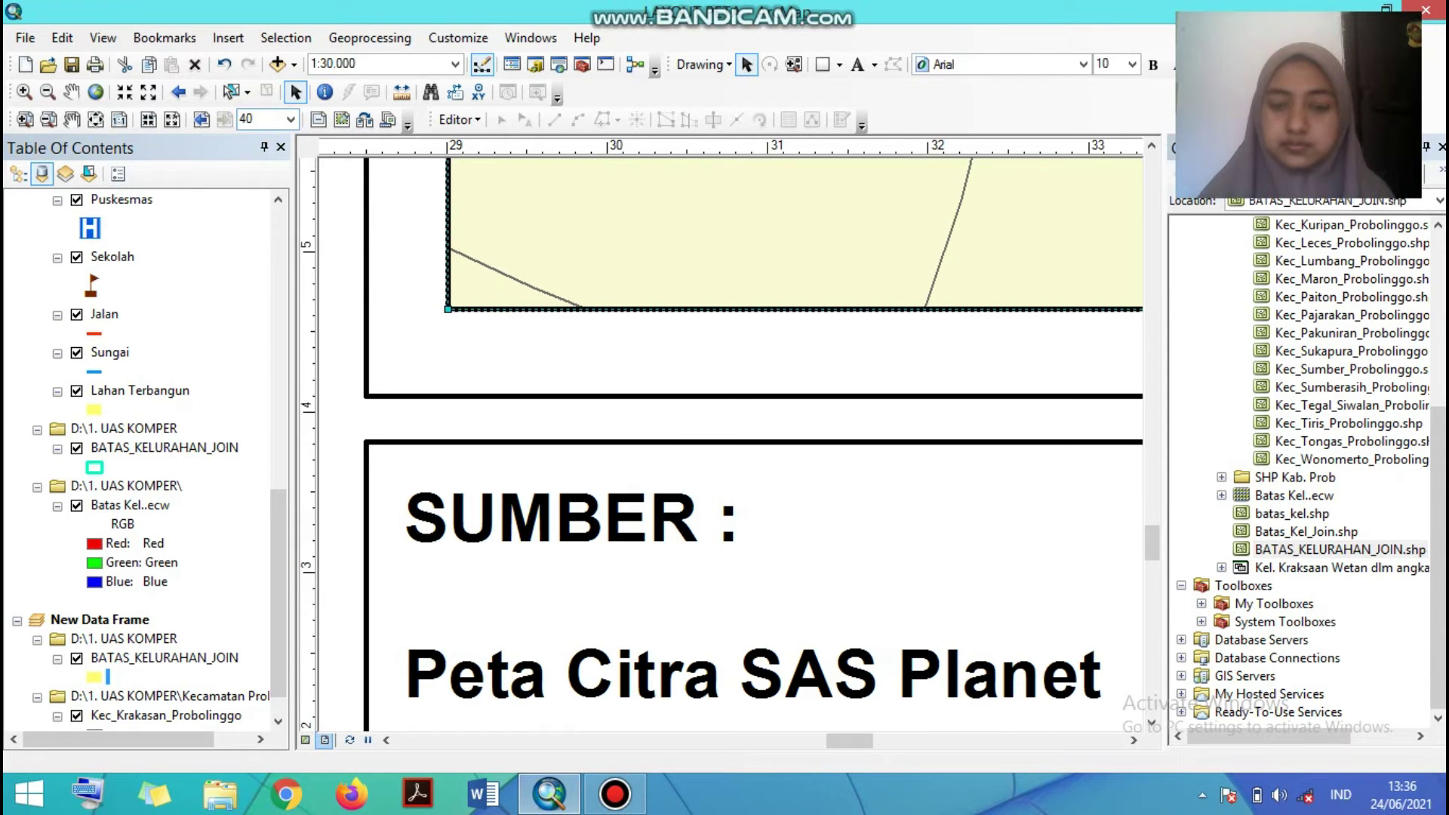
{"action": "key", "text": "Return"}
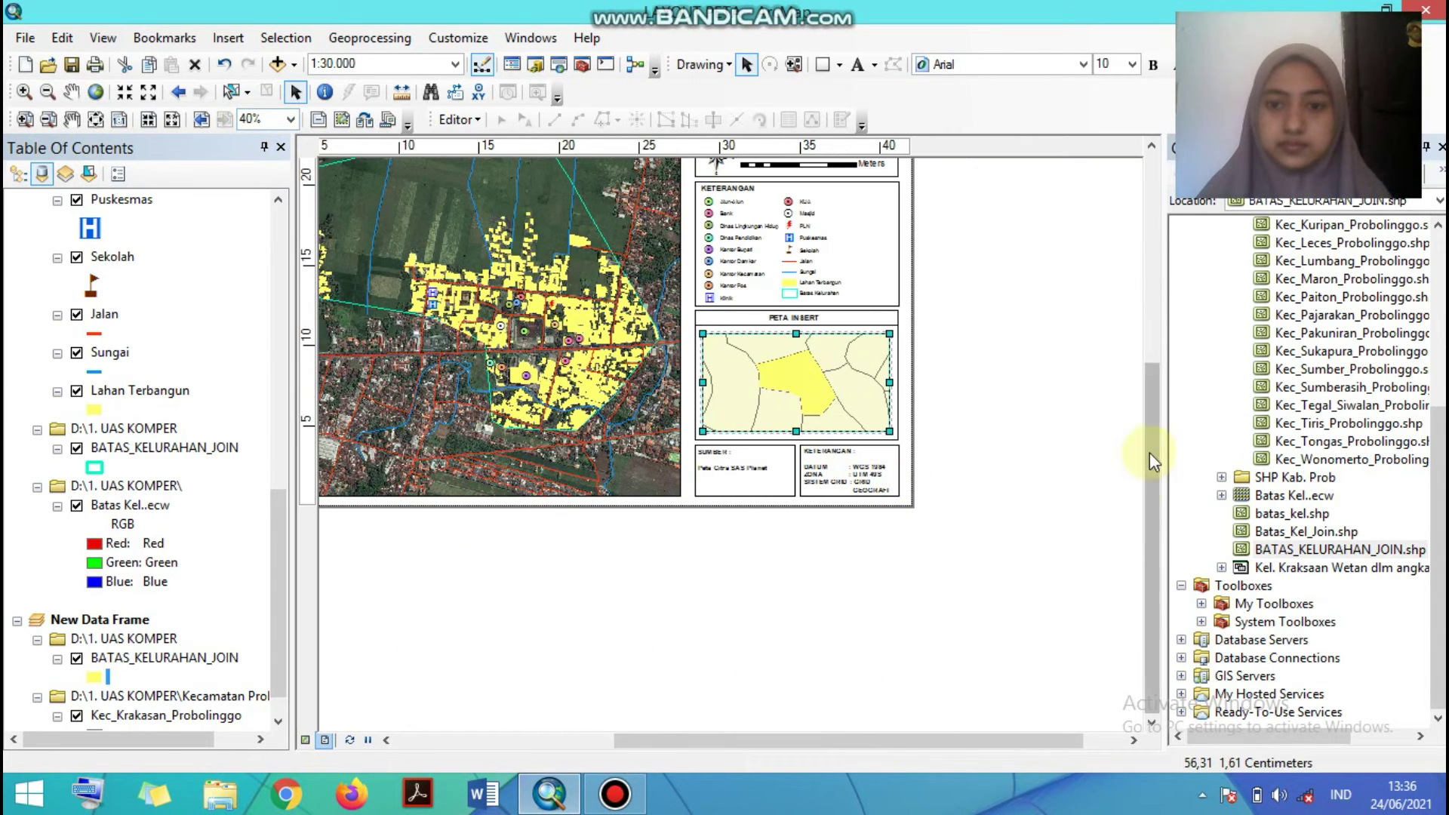
{"action": "left_click_drag", "start_coordinate": [1149, 451], "coordinate": [1160, 357]}
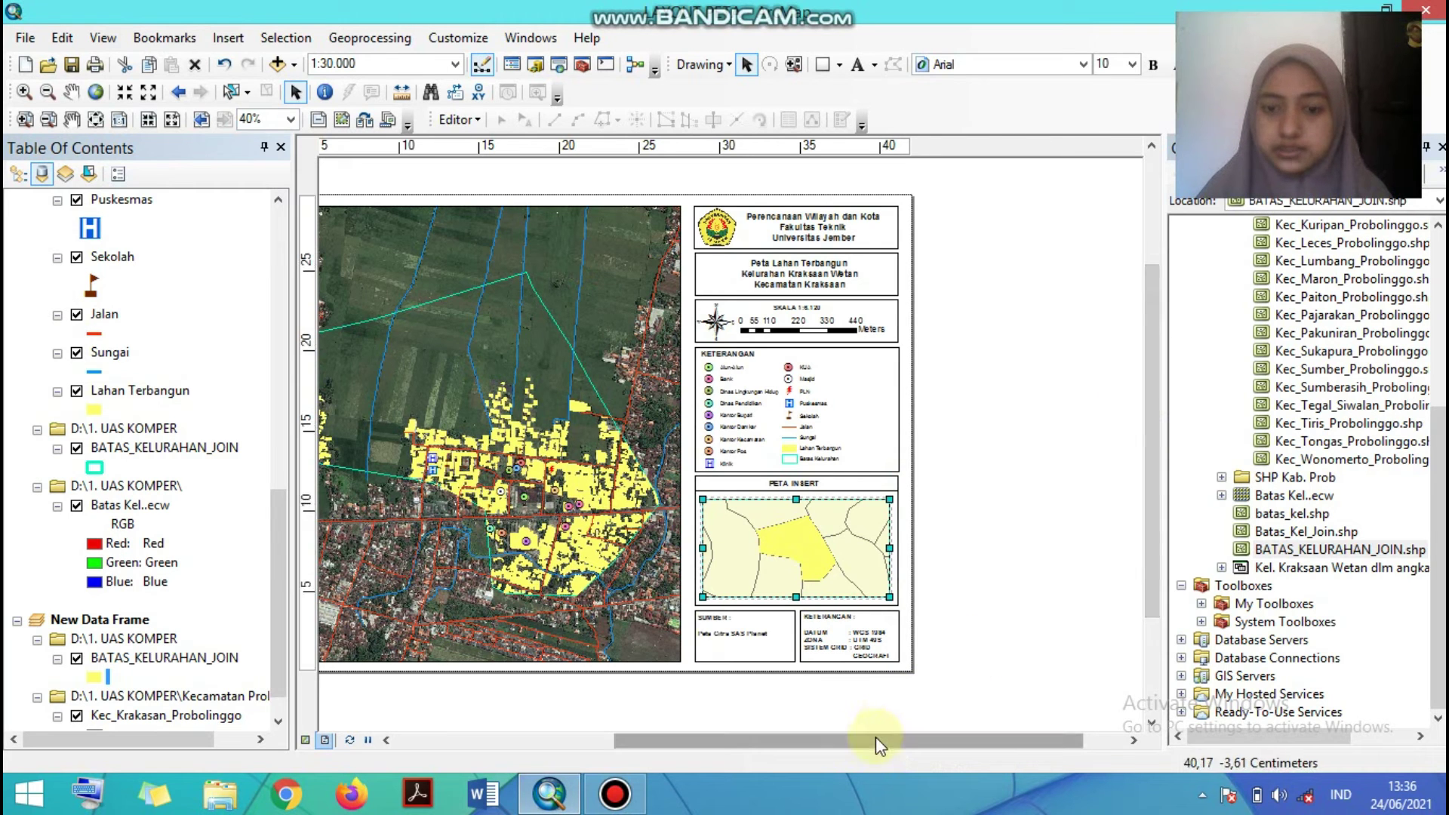
{"action": "left_click_drag", "start_coordinate": [876, 738], "coordinate": [776, 751]}
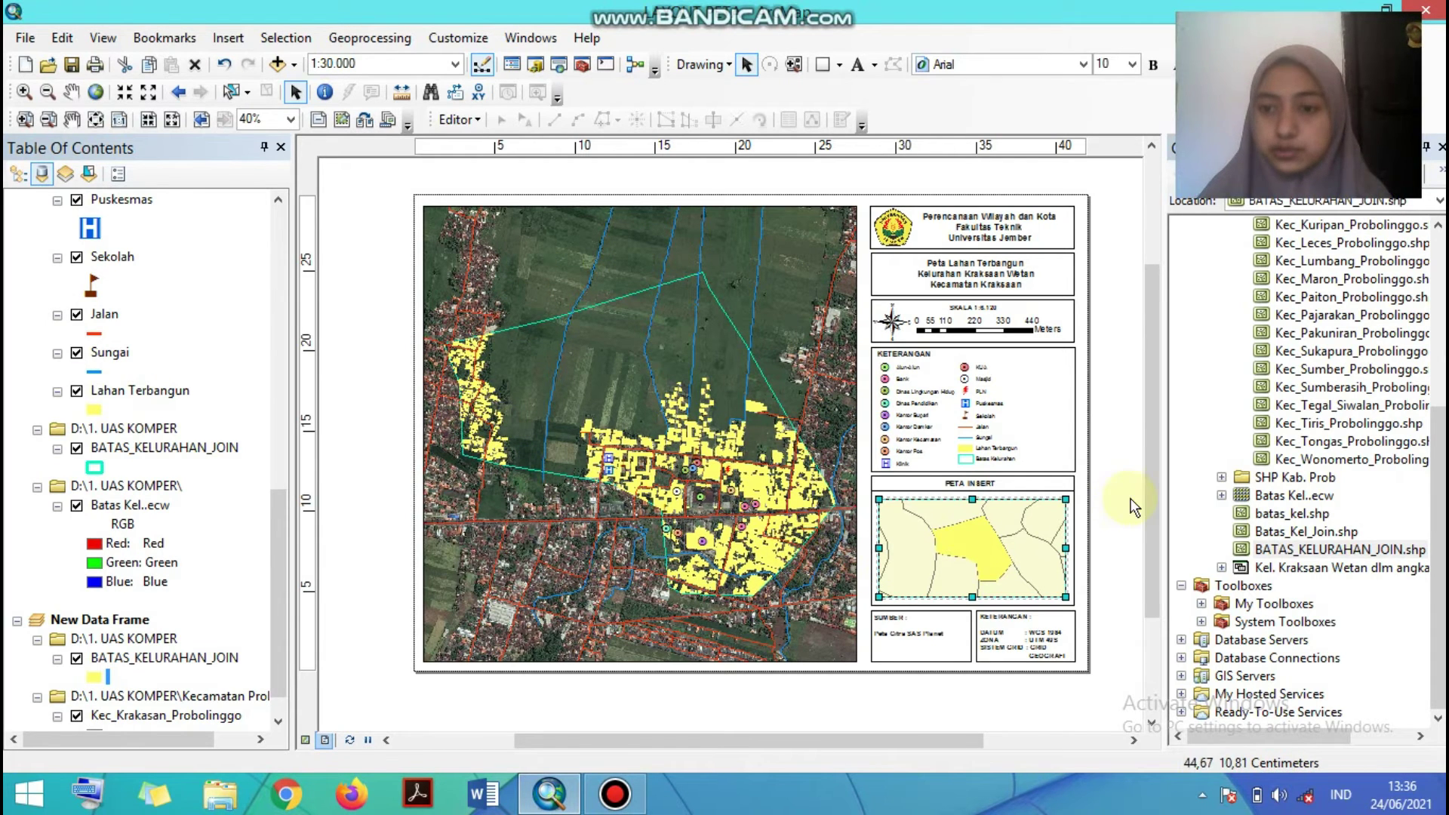
- Collapse the Kecamatan Probolinggo folder in the catalog and expand the digitasi folder
{"action": "left_click_drag", "start_coordinate": [1438, 491], "coordinate": [1438, 272]}
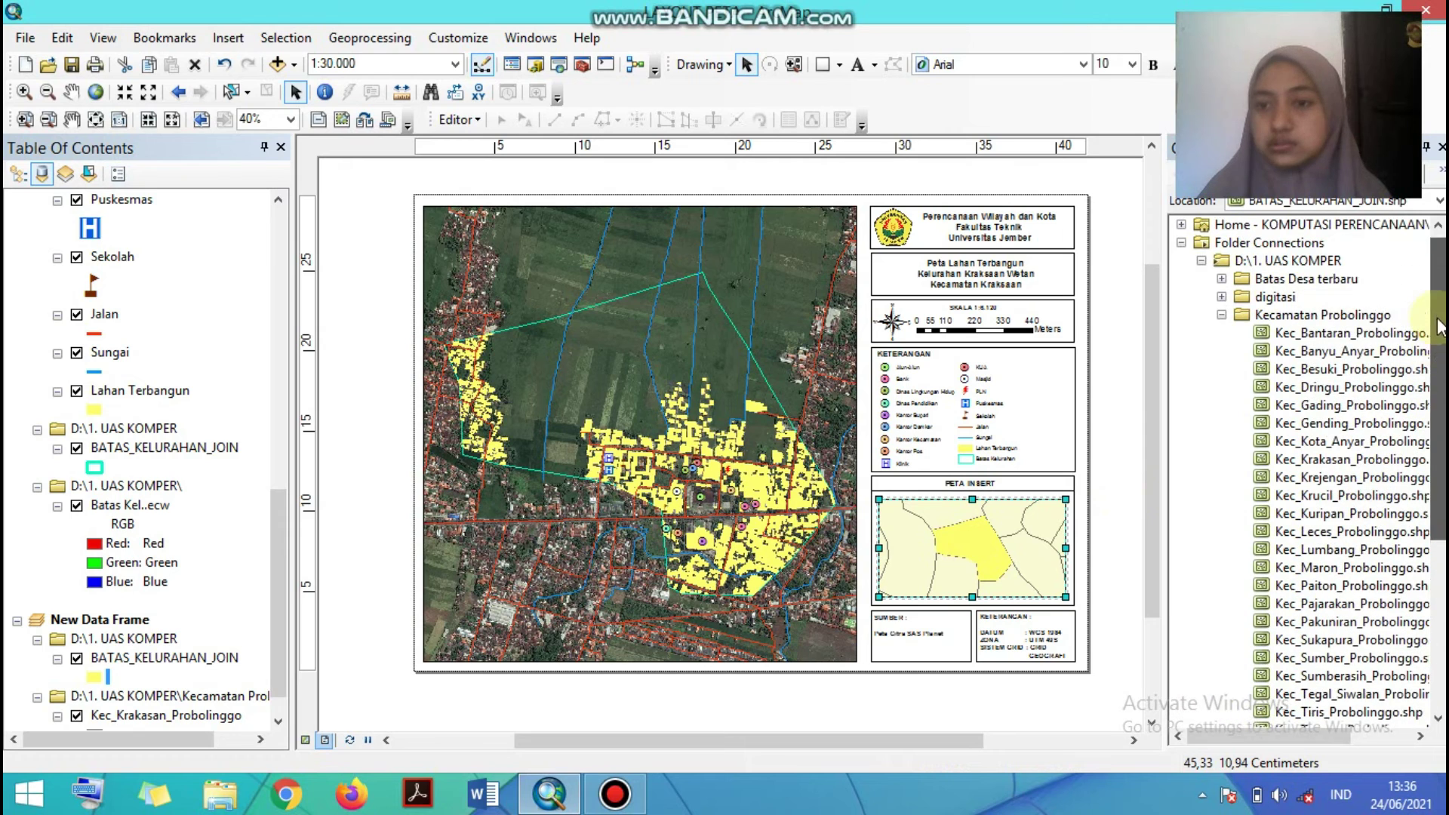
{"action": "left_click", "coordinate": [1222, 315]}
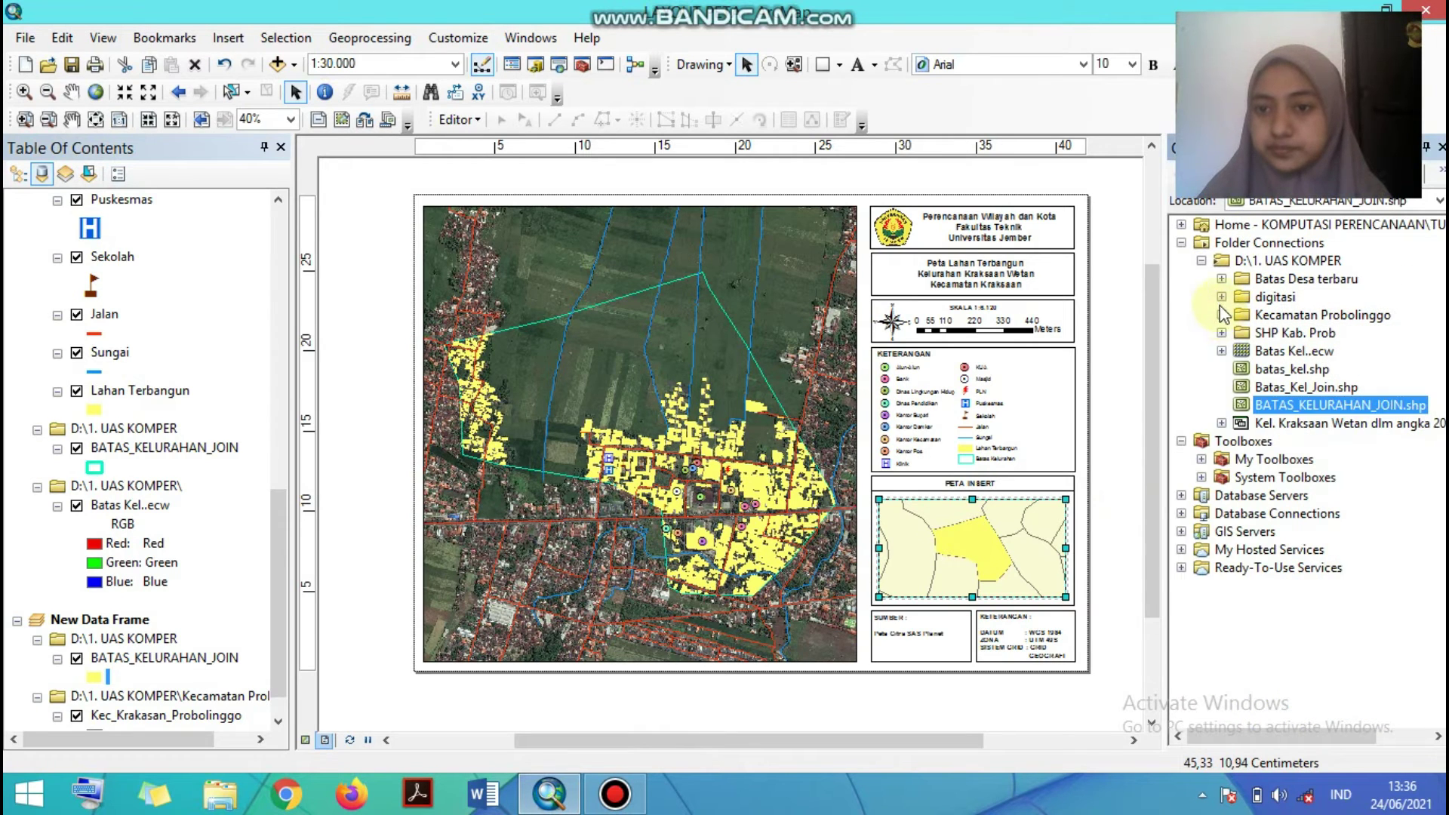
{"action": "left_click", "coordinate": [1222, 298]}
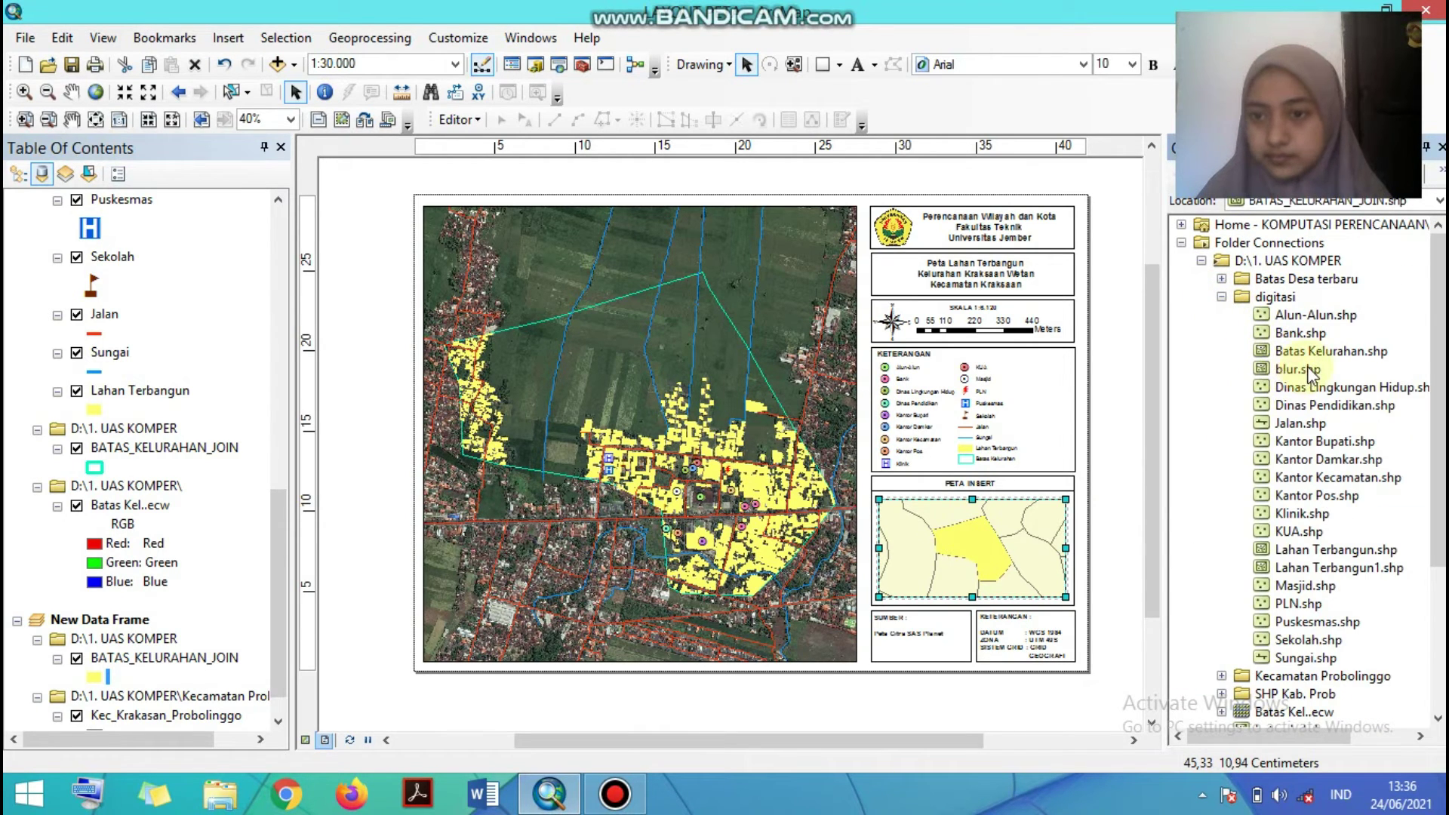
{"action": "left_click_drag", "start_coordinate": [1312, 372], "coordinate": [1109, 397]}
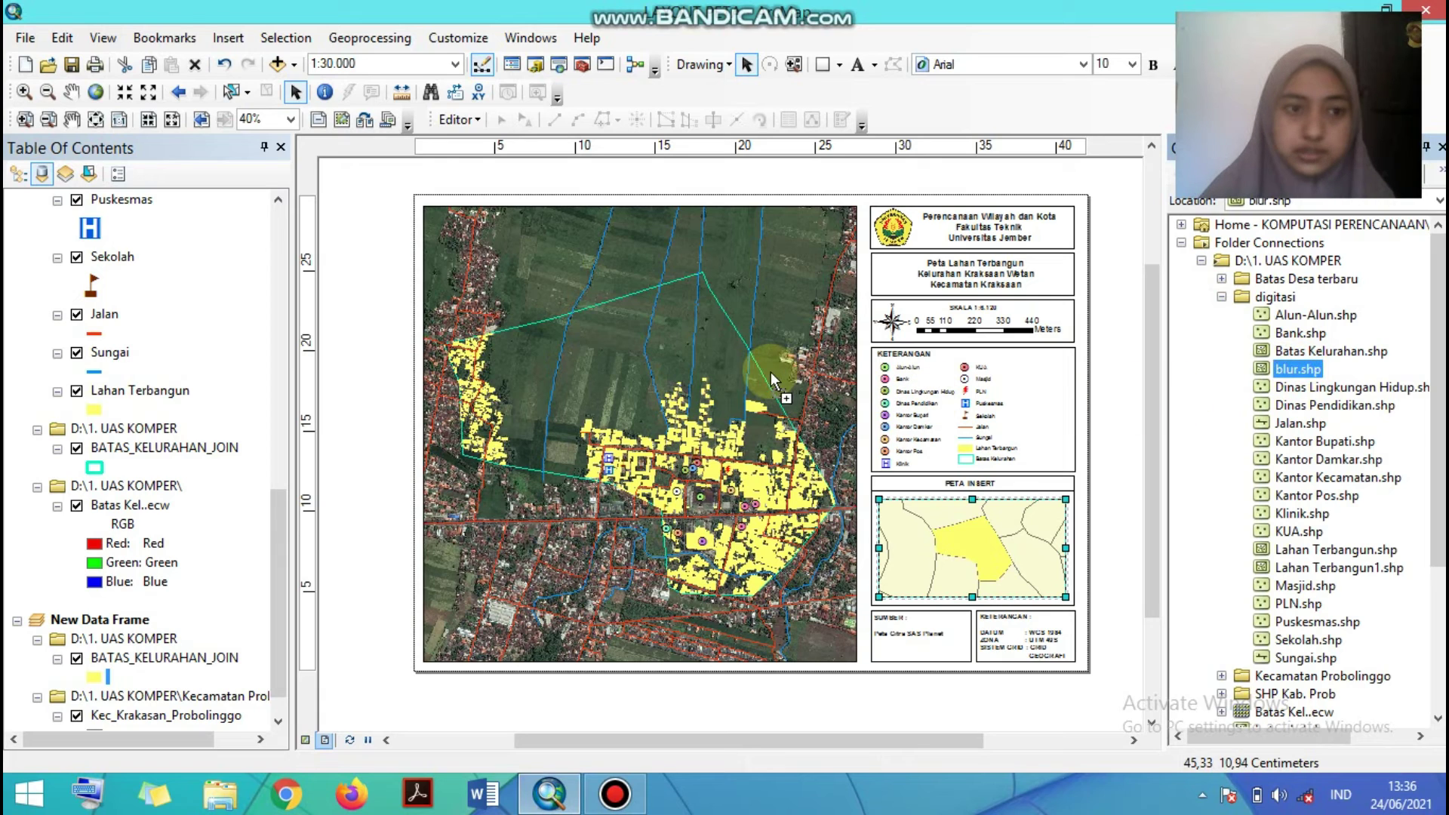
{"action": "left_click_drag", "start_coordinate": [772, 372], "coordinate": [505, 429]}
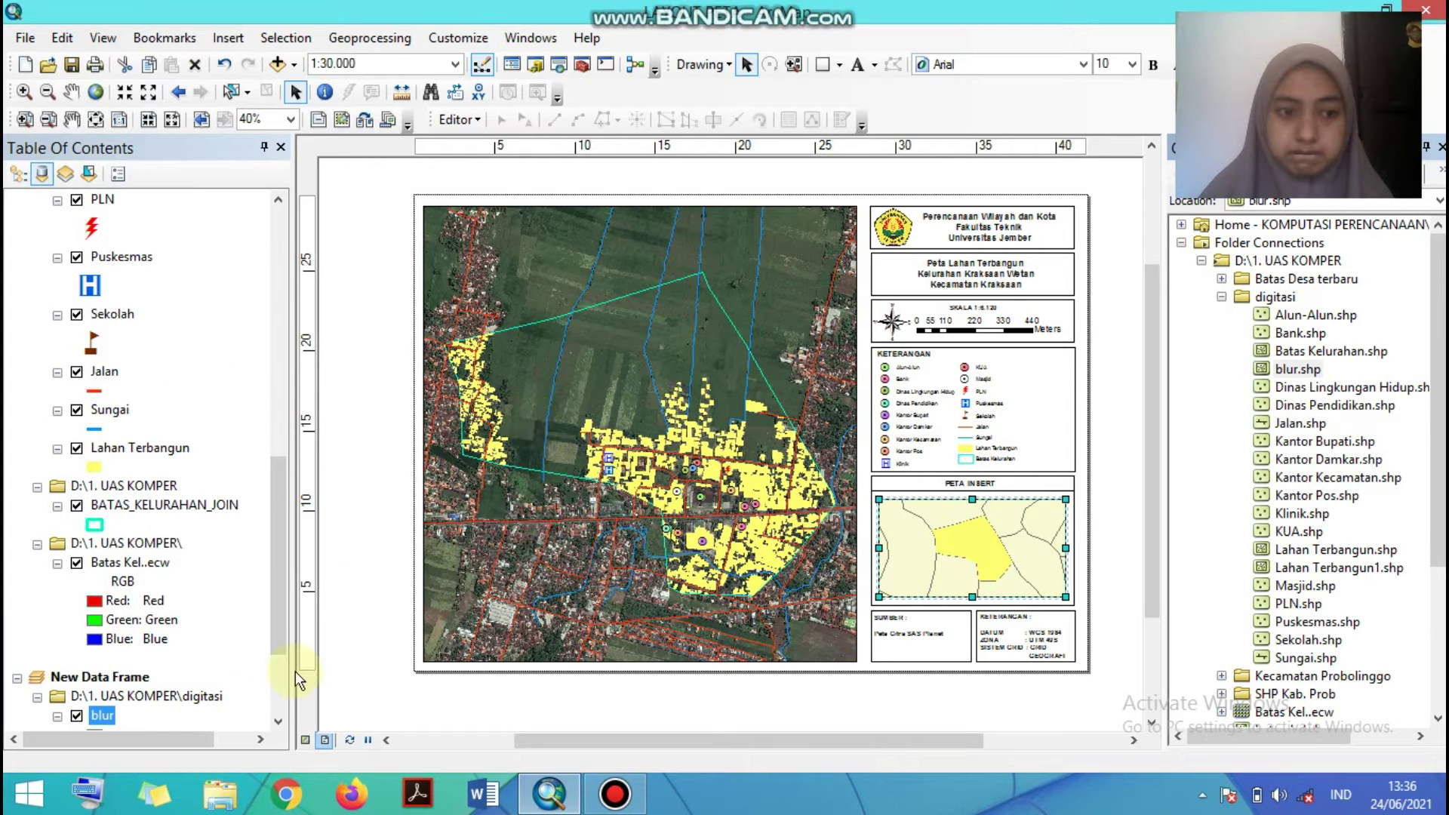
{"action": "right_click", "coordinate": [100, 714]}
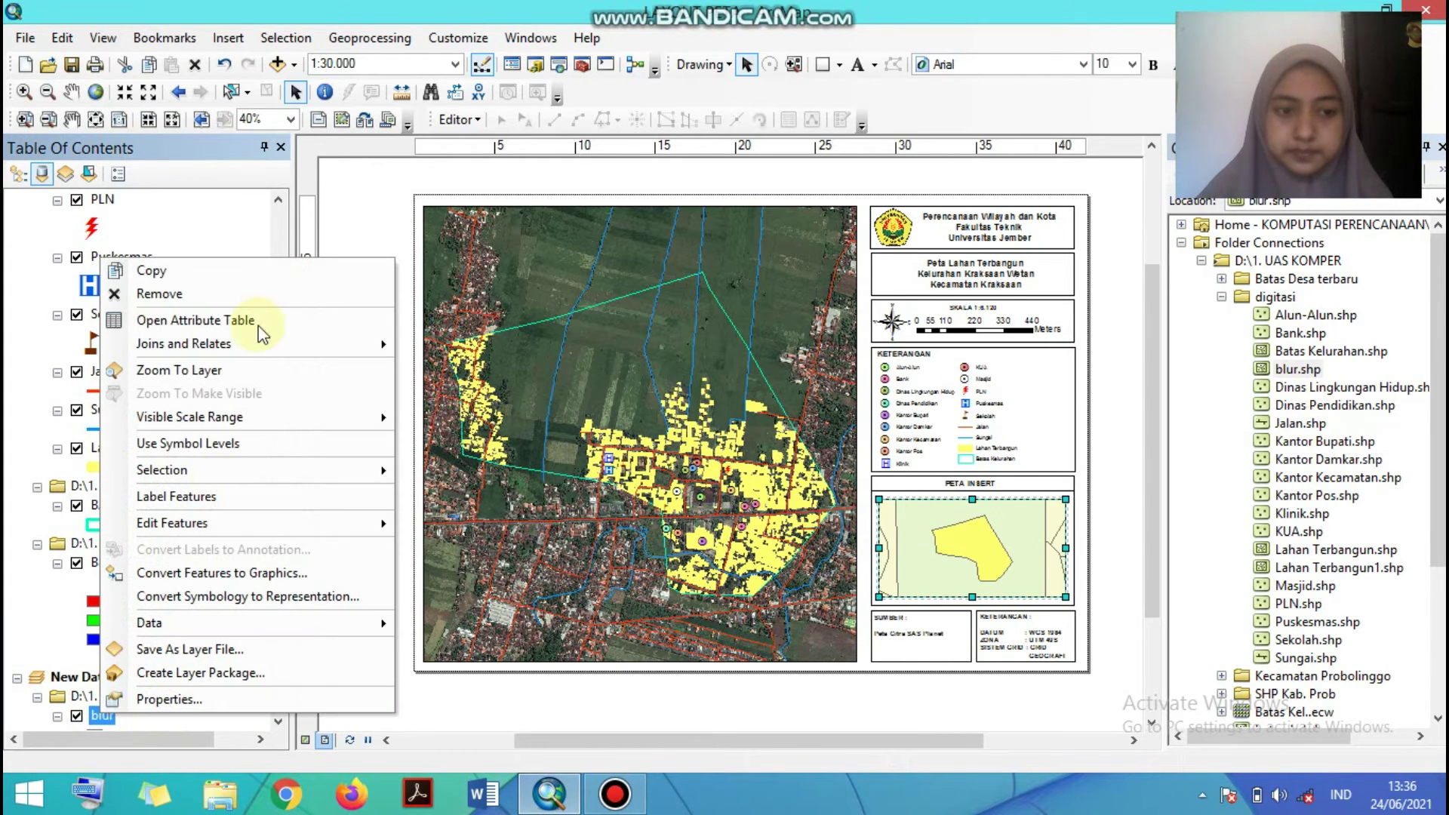
{"action": "left_click", "coordinate": [243, 295]}
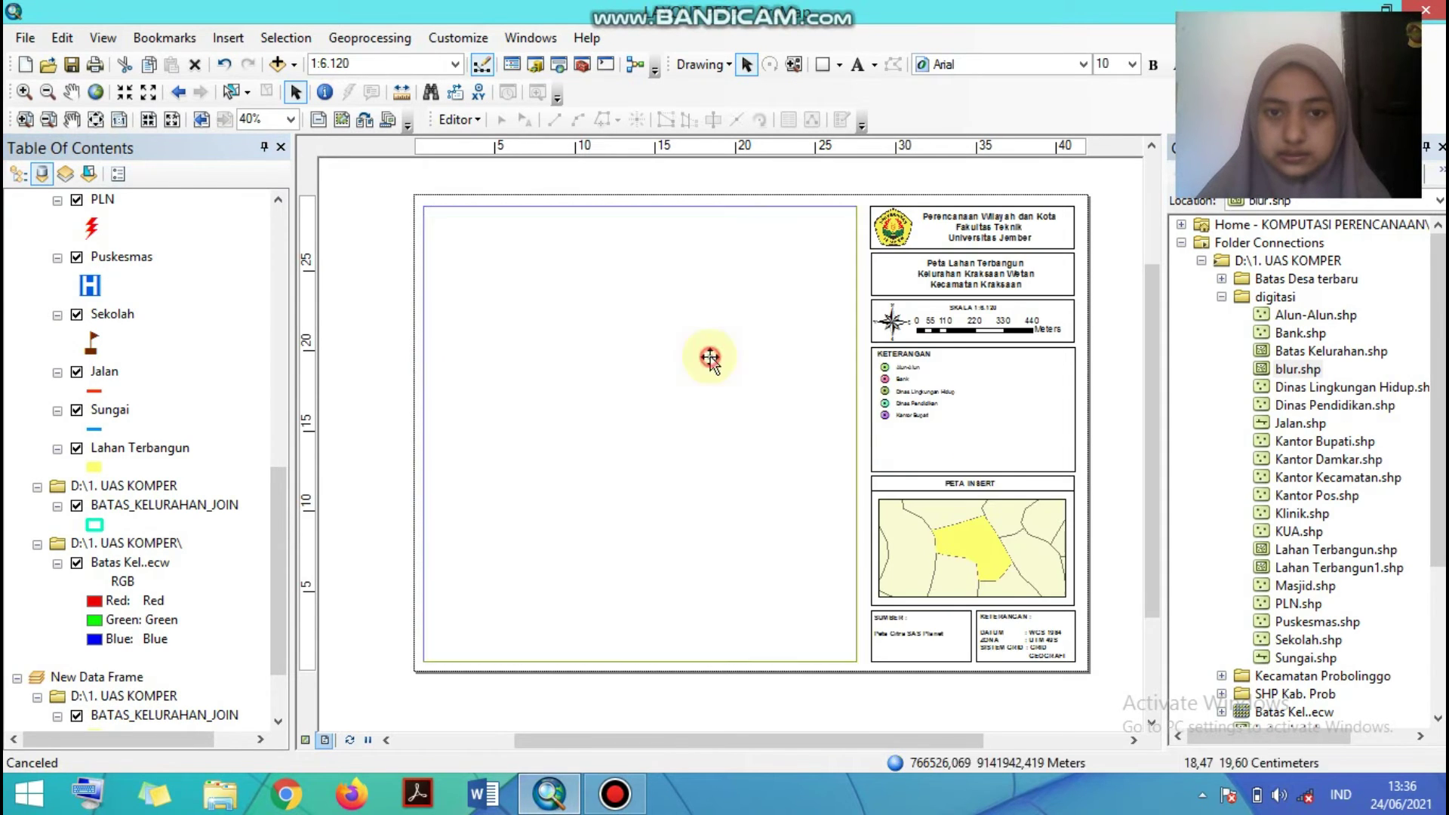
- Activate the main map's data frame and add blur.shp from the digitasi folder to it
{"action": "left_click", "coordinate": [764, 385]}
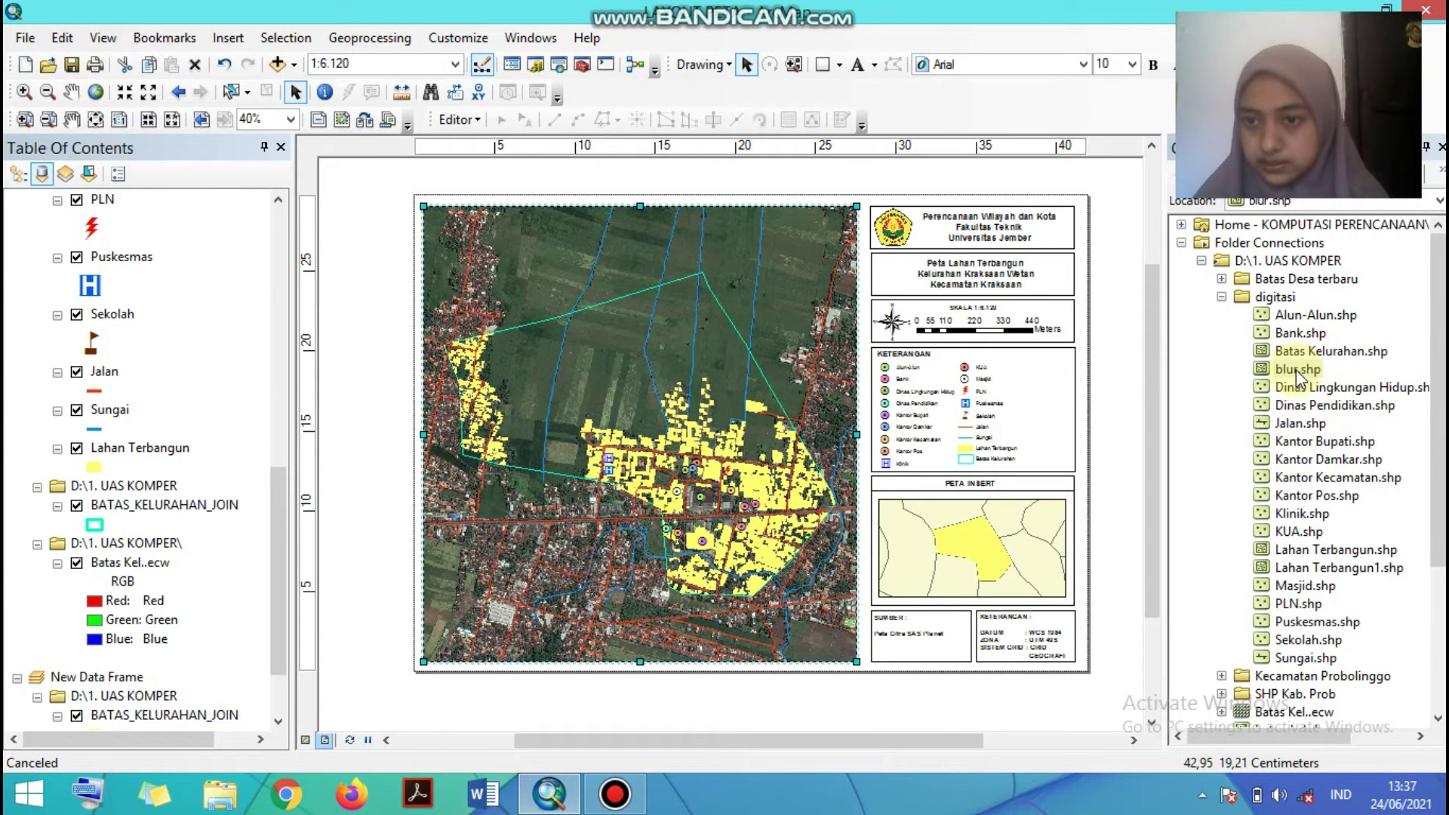
{"action": "left_click_drag", "start_coordinate": [1297, 375], "coordinate": [761, 356]}
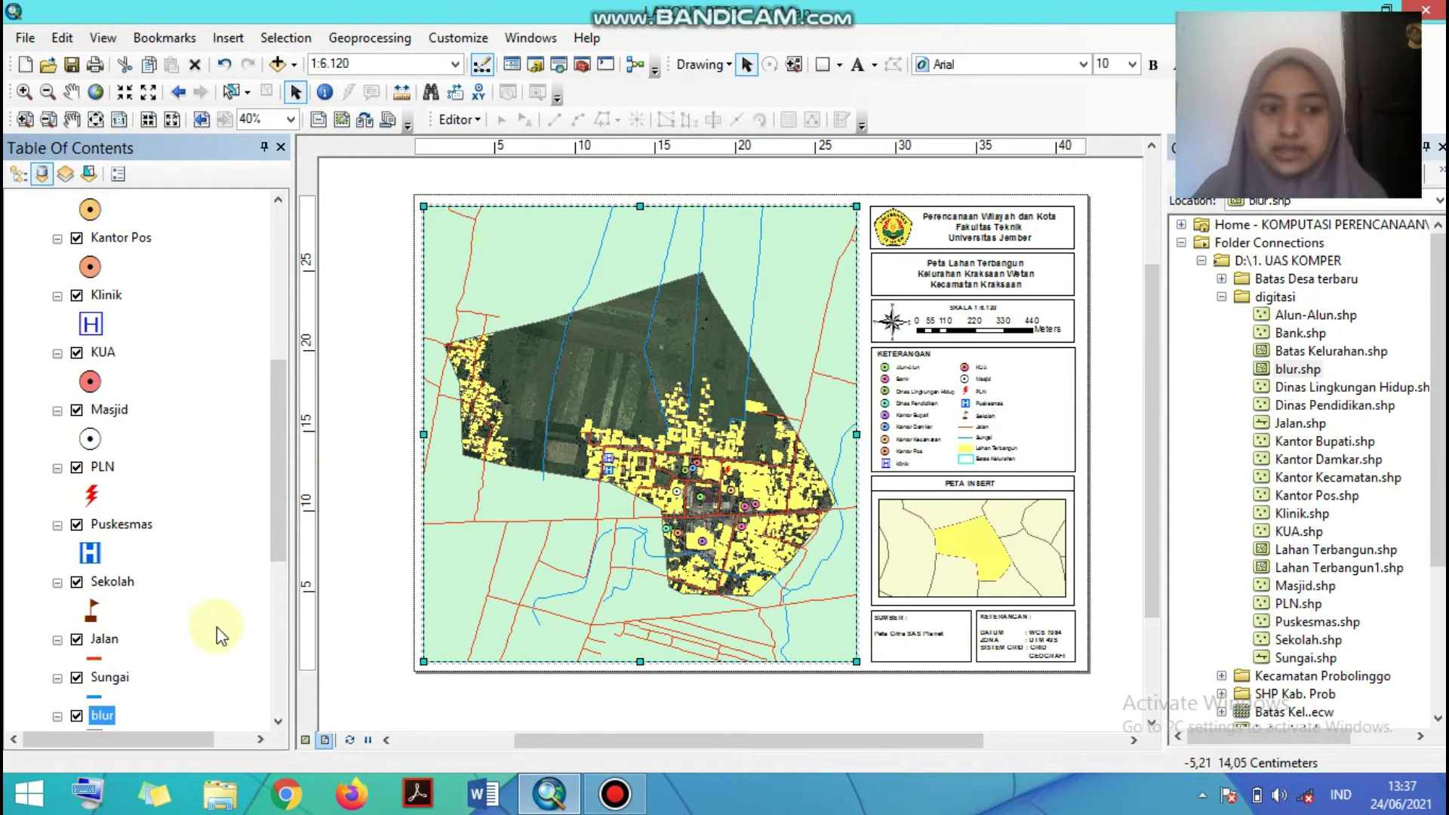
- Set the transparency of the blur layer to 60%
{"action": "left_click_drag", "start_coordinate": [279, 501], "coordinate": [274, 566]}
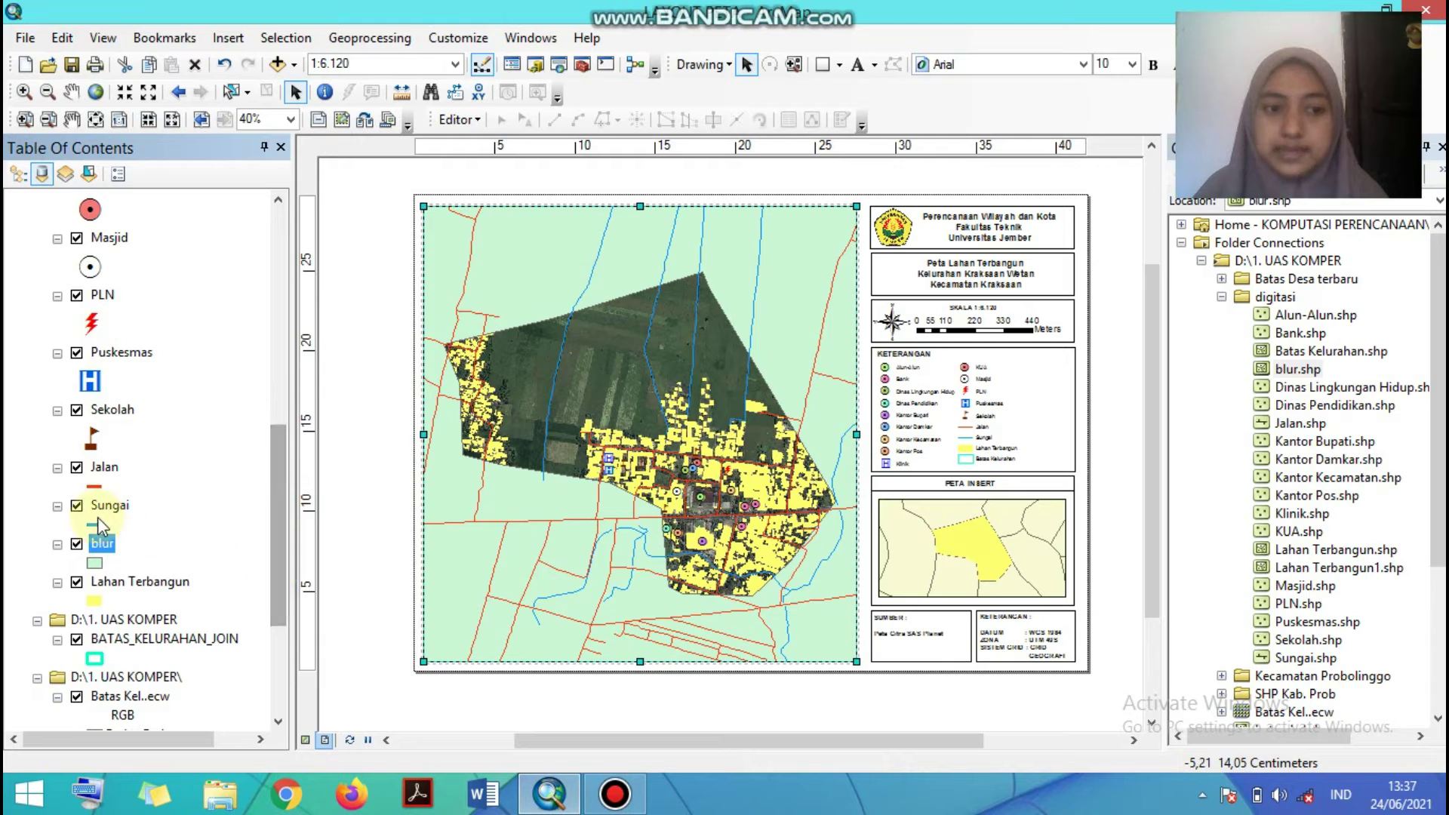
{"action": "right_click", "coordinate": [90, 545]}
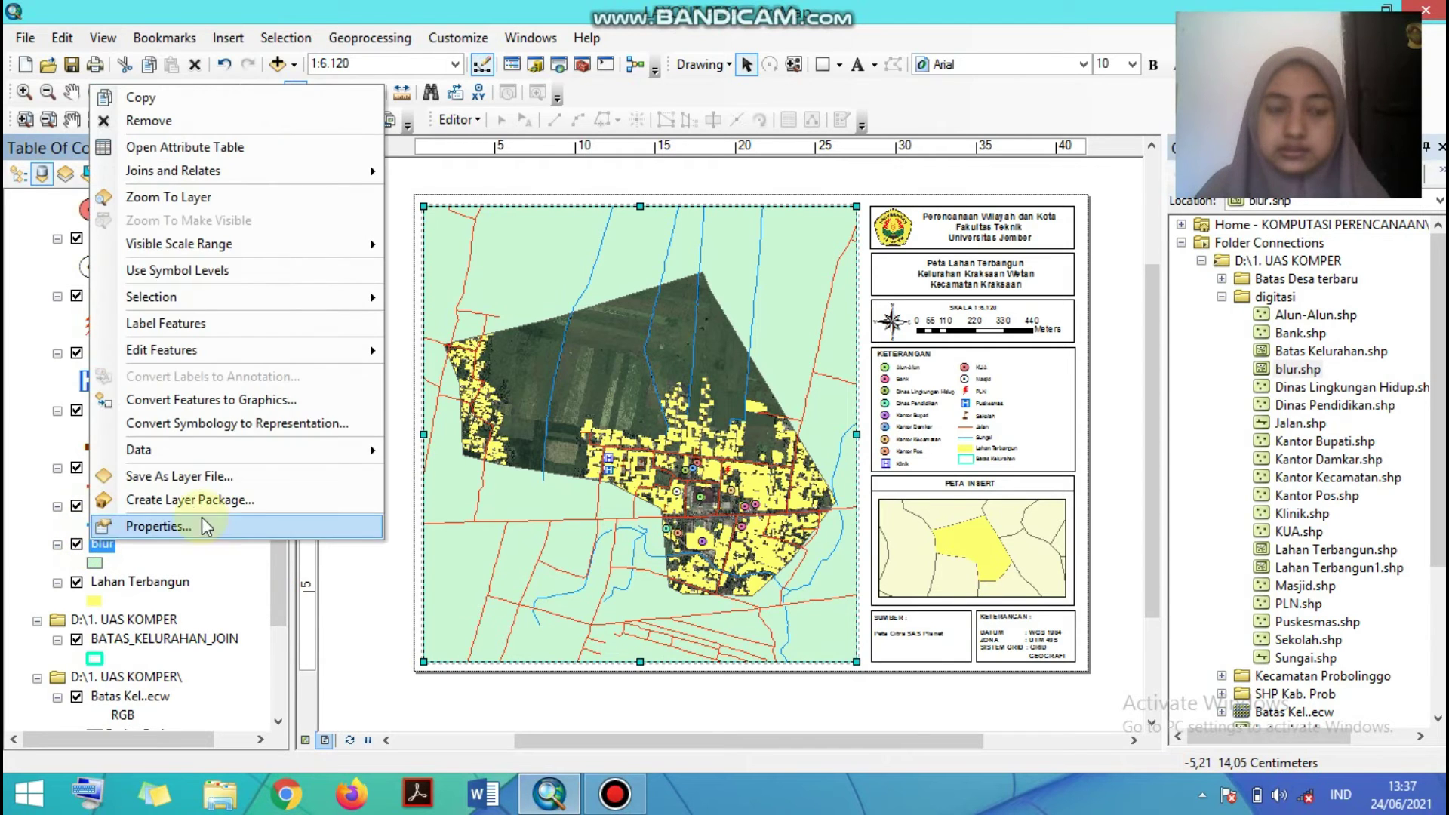
{"action": "left_click", "coordinate": [275, 524]}
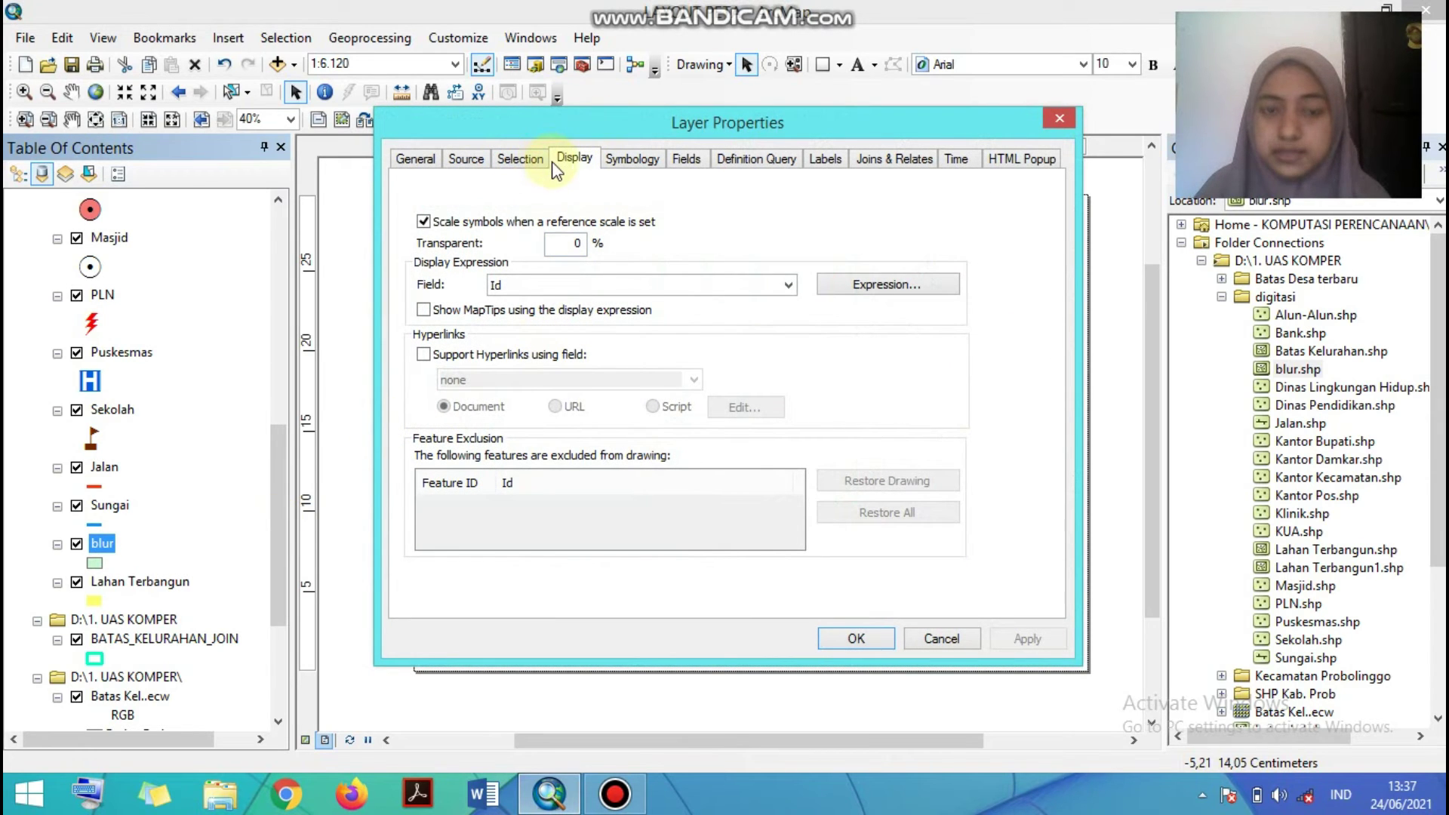
{"action": "left_click", "coordinate": [577, 243]}
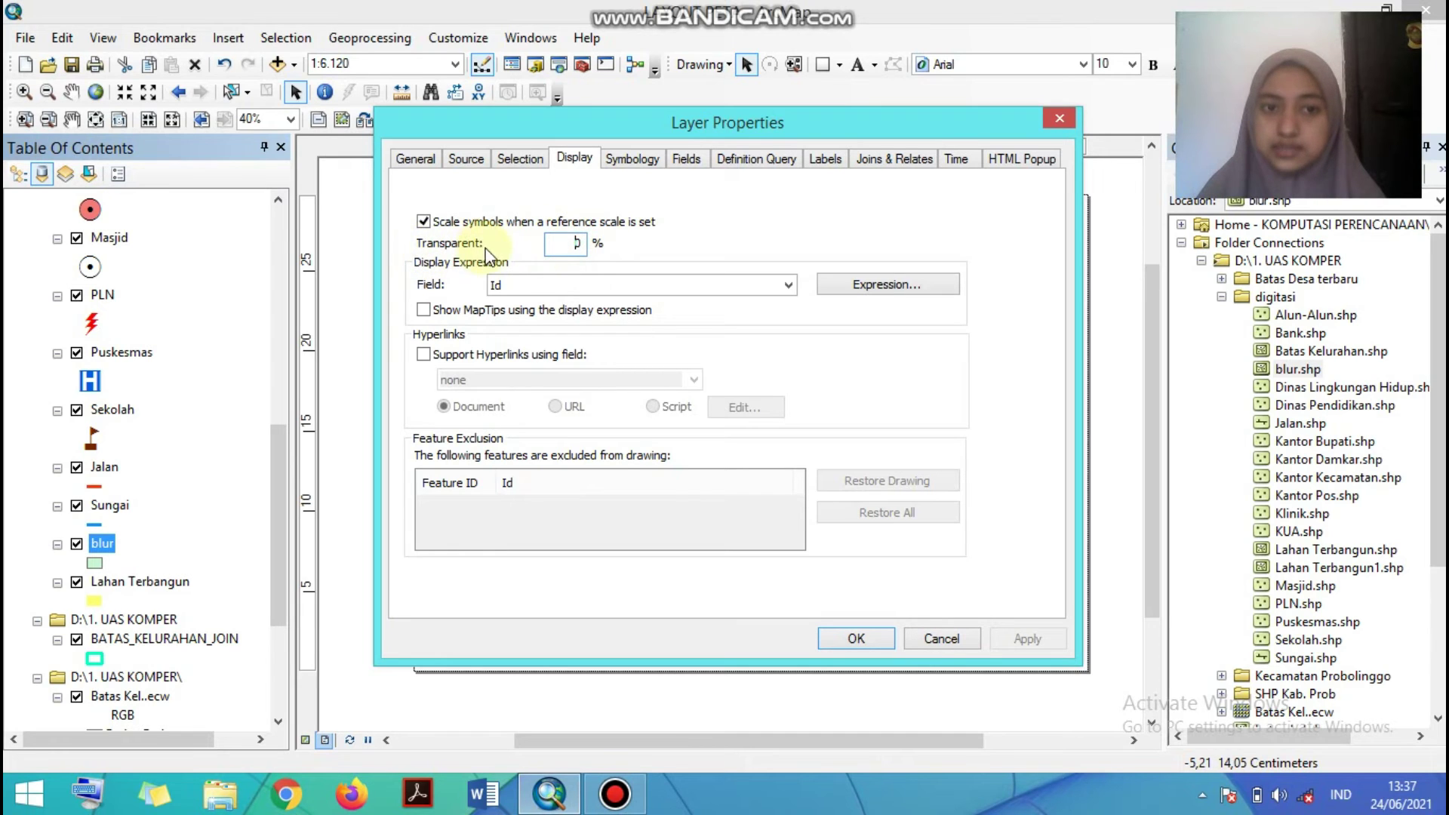
{"action": "double_click", "coordinate": [574, 242]}
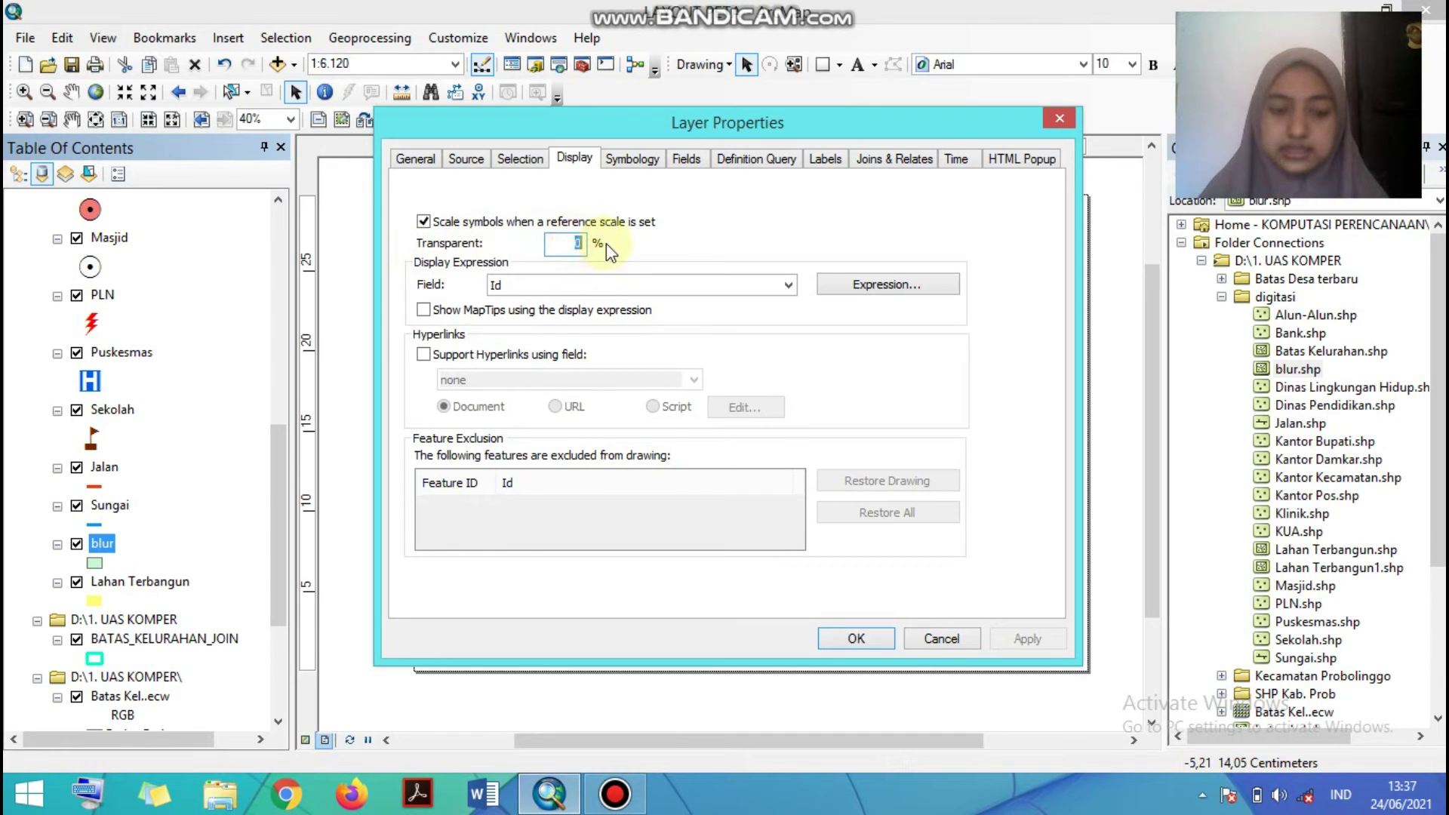
{"action": "type", "text": "6"}
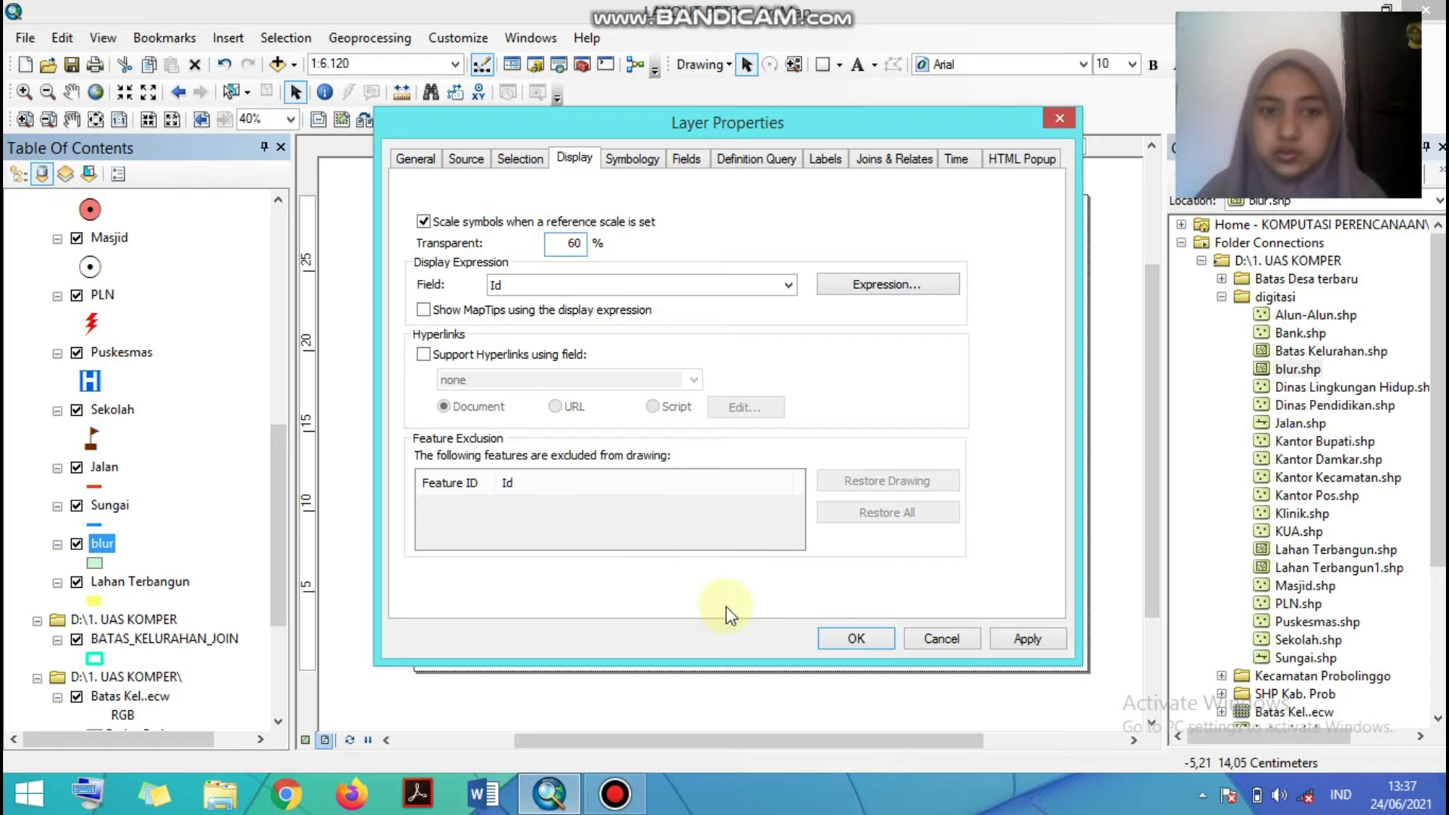
{"action": "left_click", "coordinate": [838, 639]}
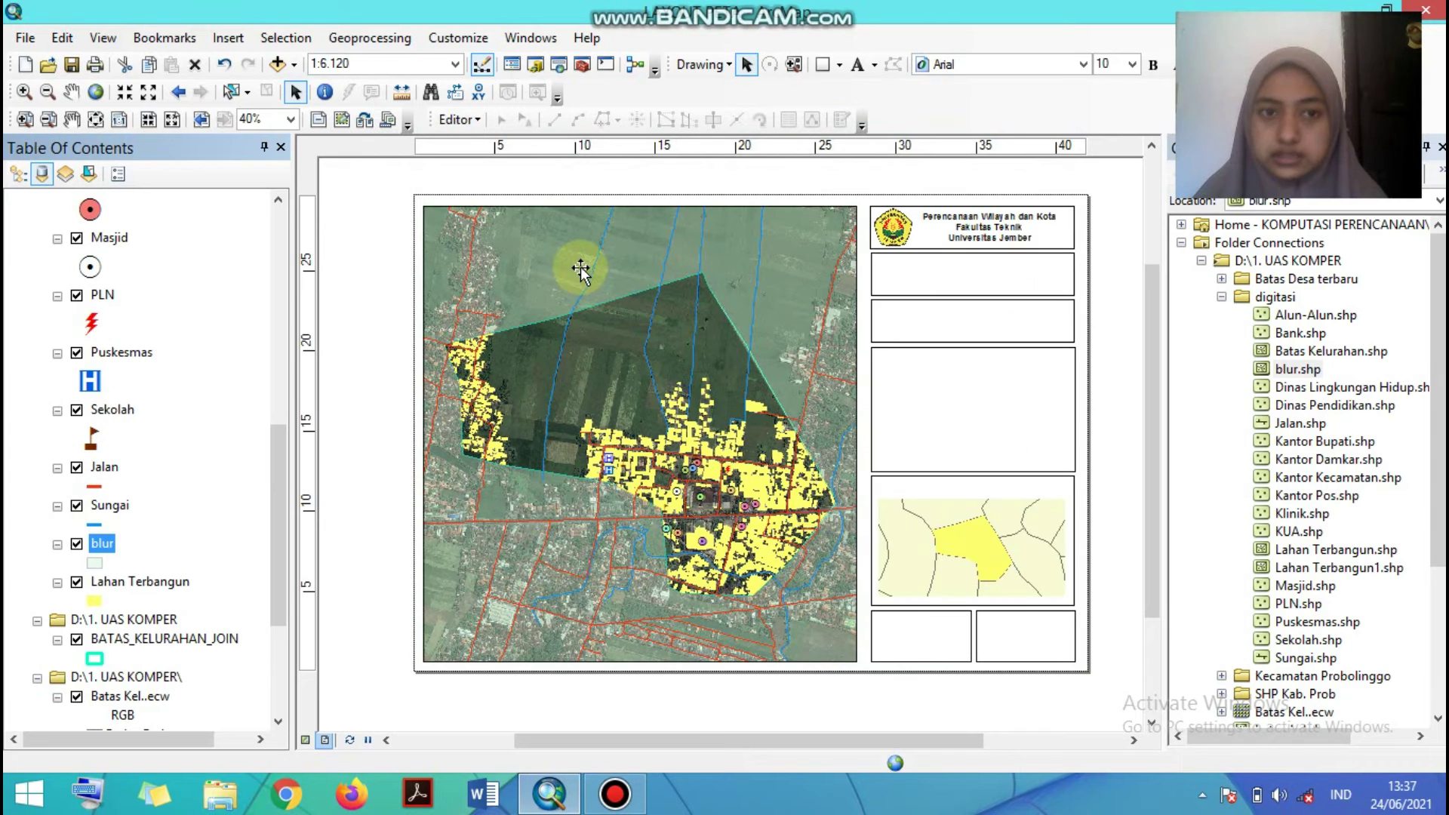
- Change the fill color of the blur layer's symbol to white
{"action": "left_click", "coordinate": [95, 563]}
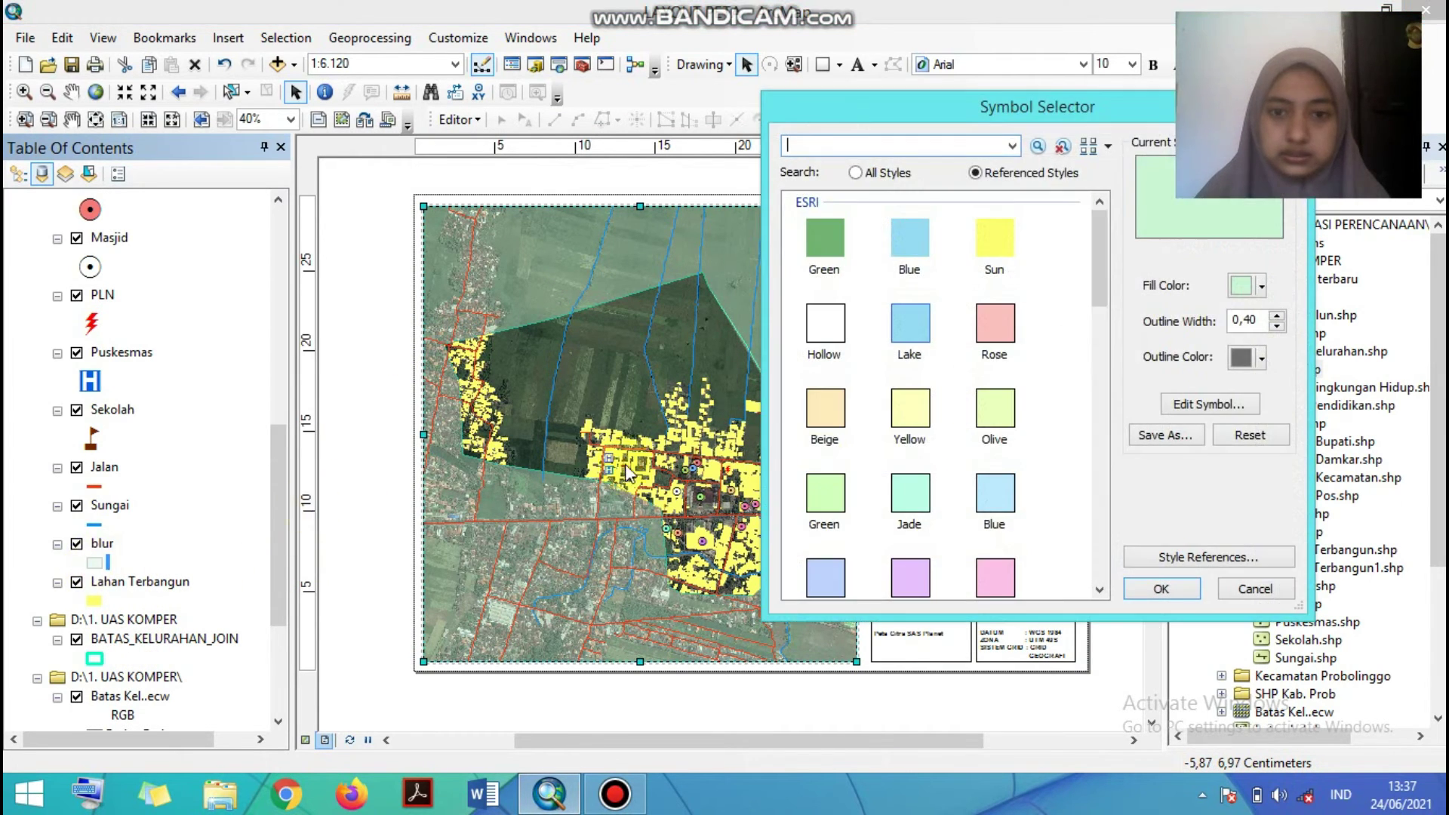
{"action": "left_click", "coordinate": [1240, 296]}
{"action": "left_click", "coordinate": [1237, 316]}
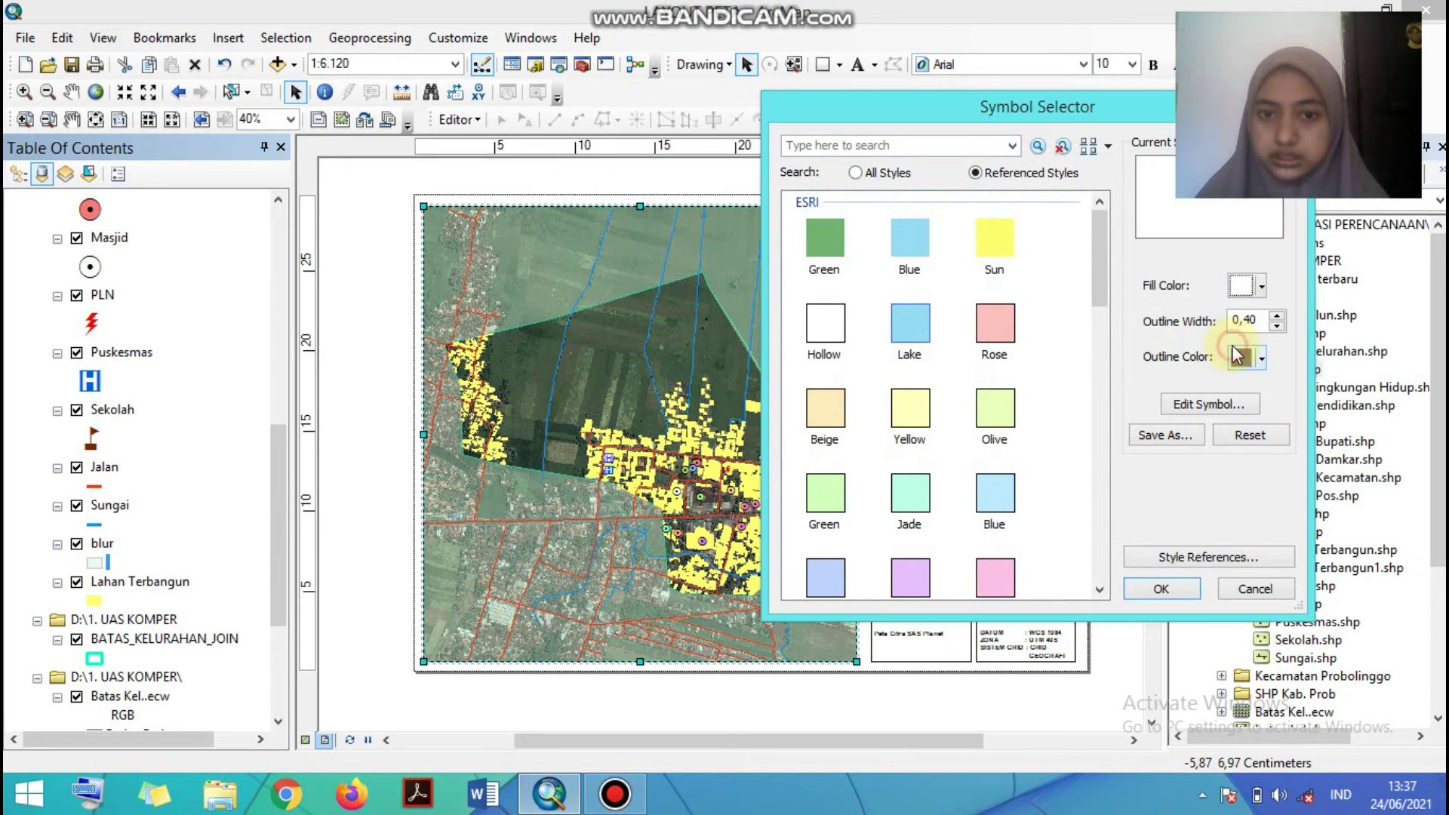
{"action": "left_click", "coordinate": [1161, 590]}
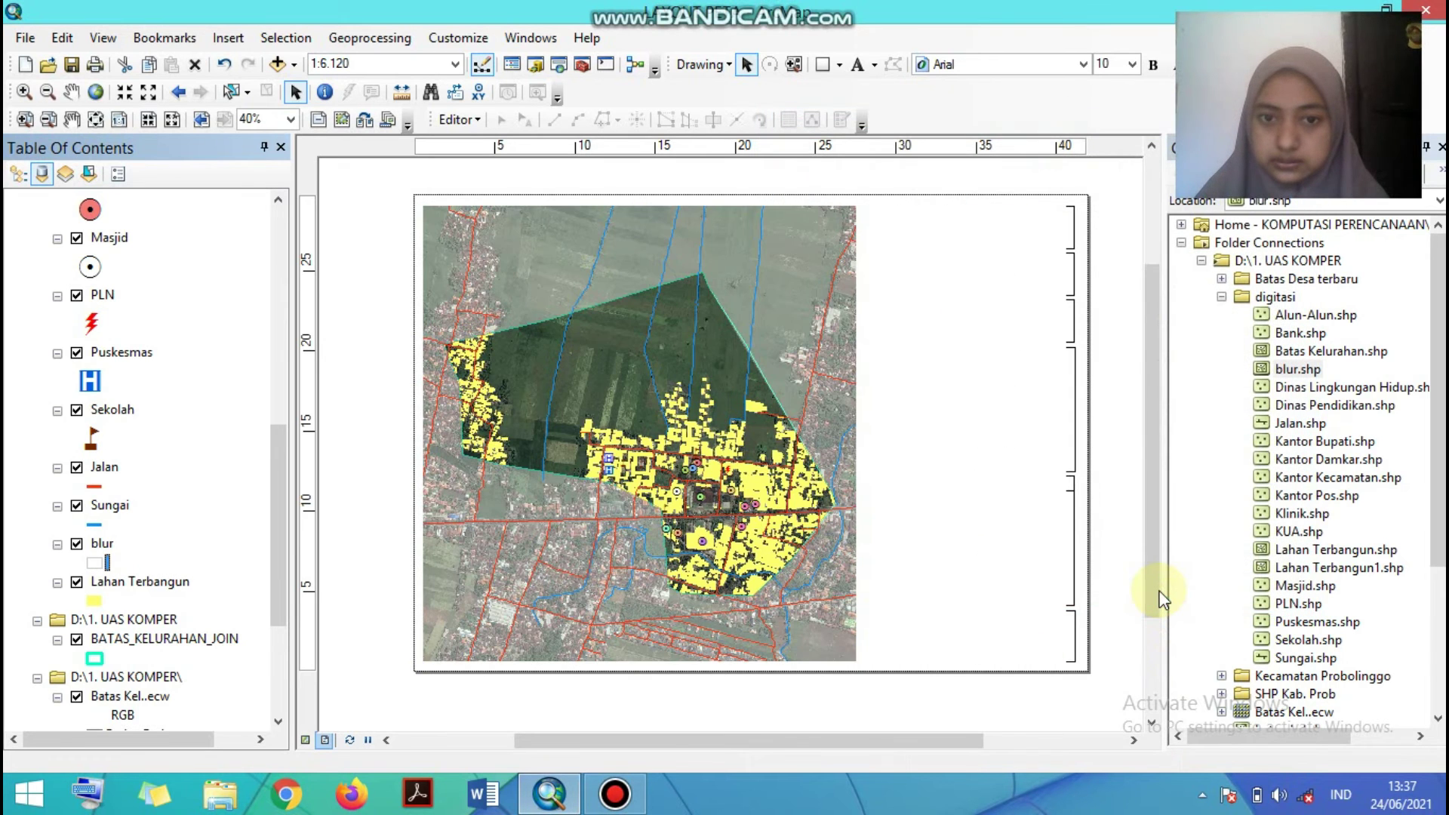
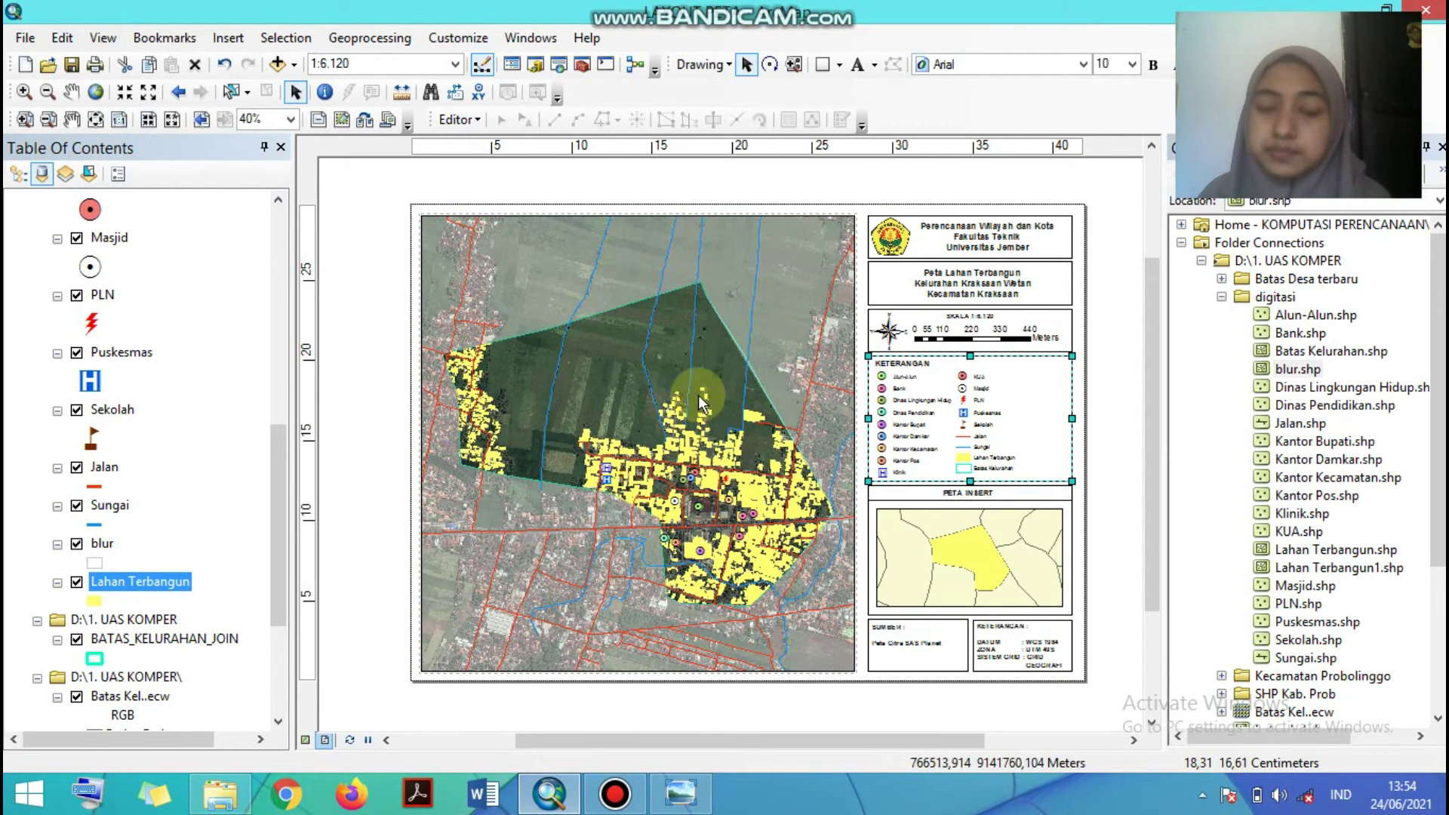
- Start a new Graticule grid of meridians and parallels for the main map's data frame
{"action": "left_click", "coordinate": [775, 369]}
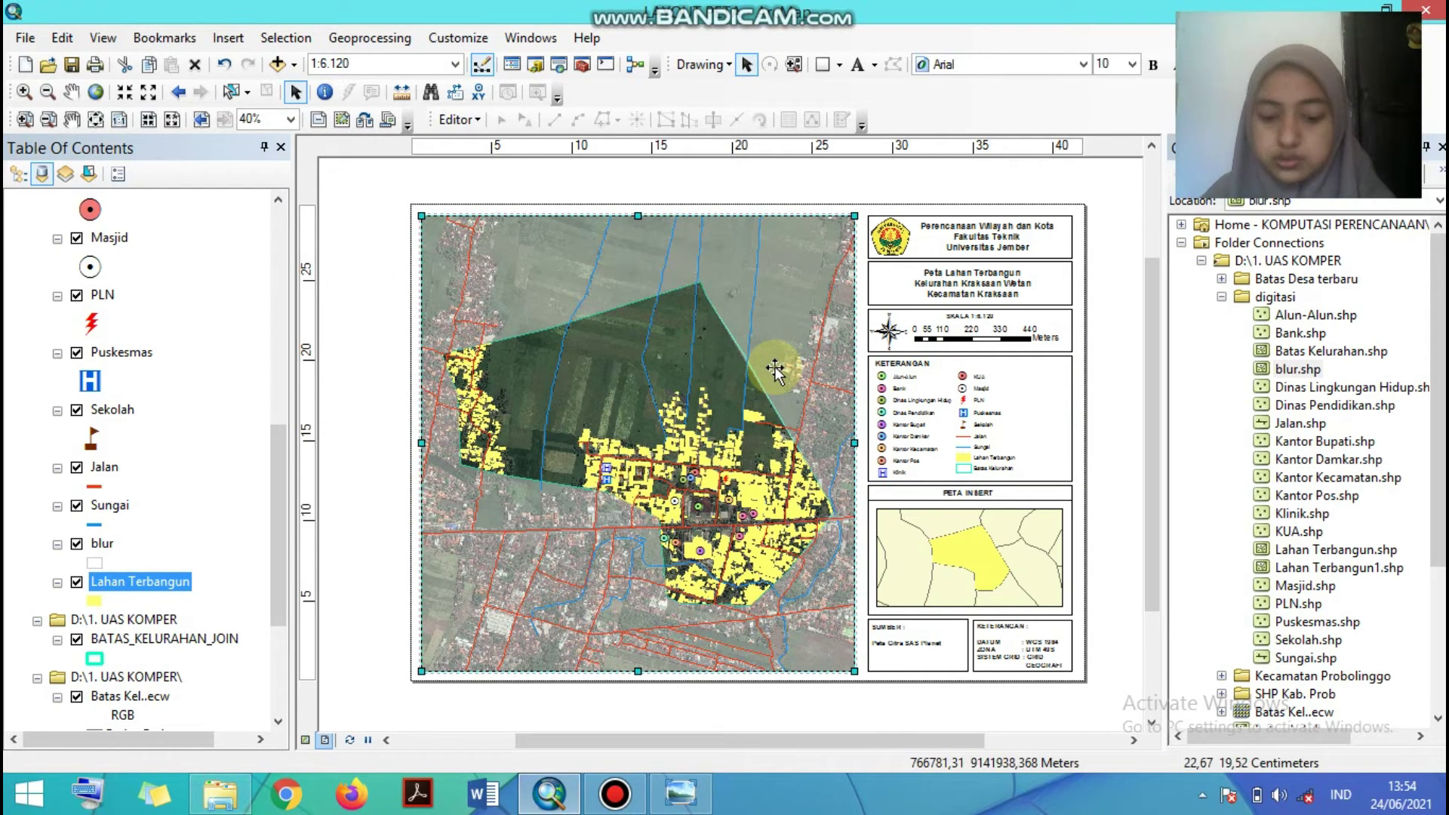
{"action": "right_click", "coordinate": [738, 362]}
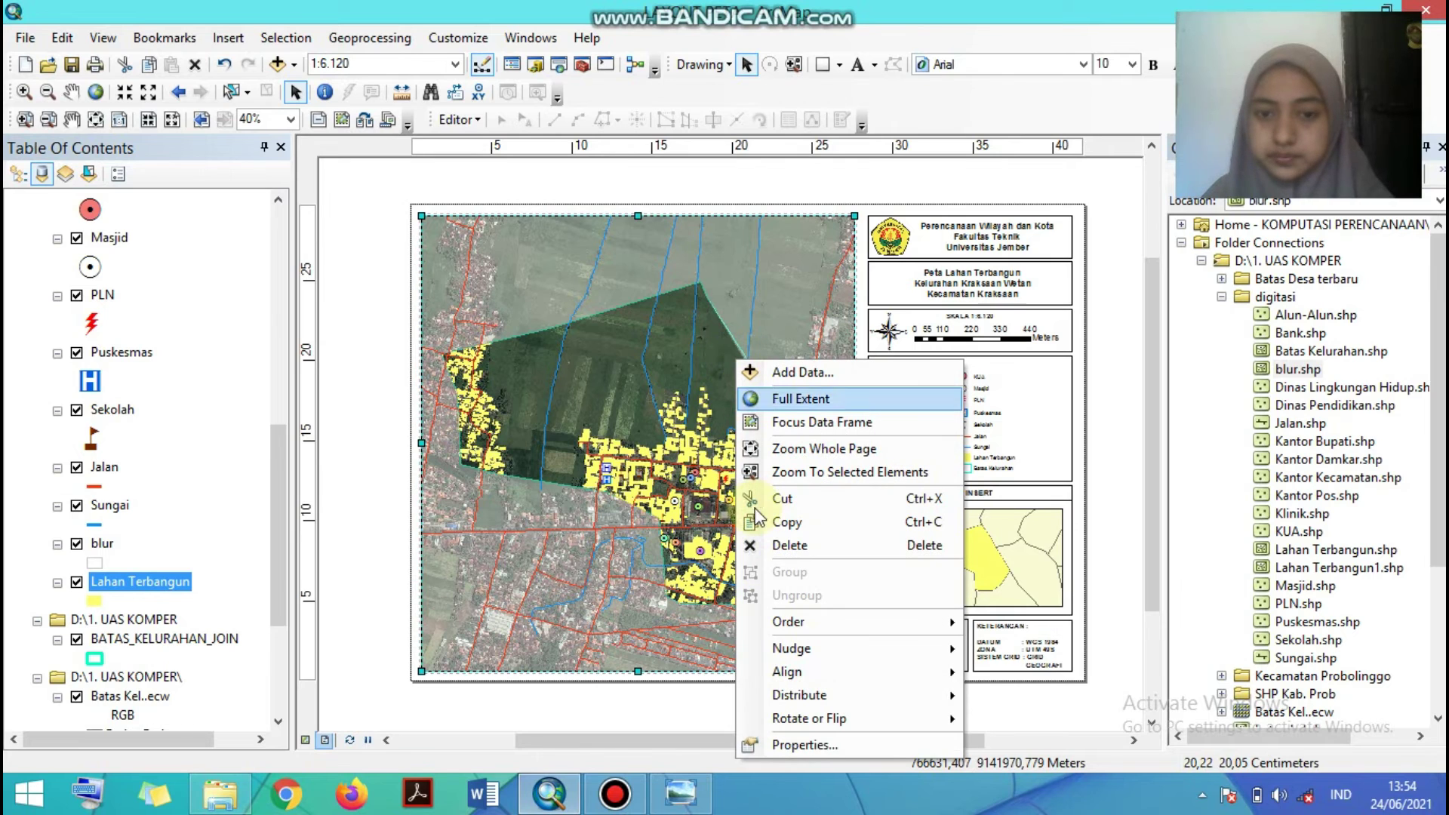
{"action": "left_click", "coordinate": [826, 741]}
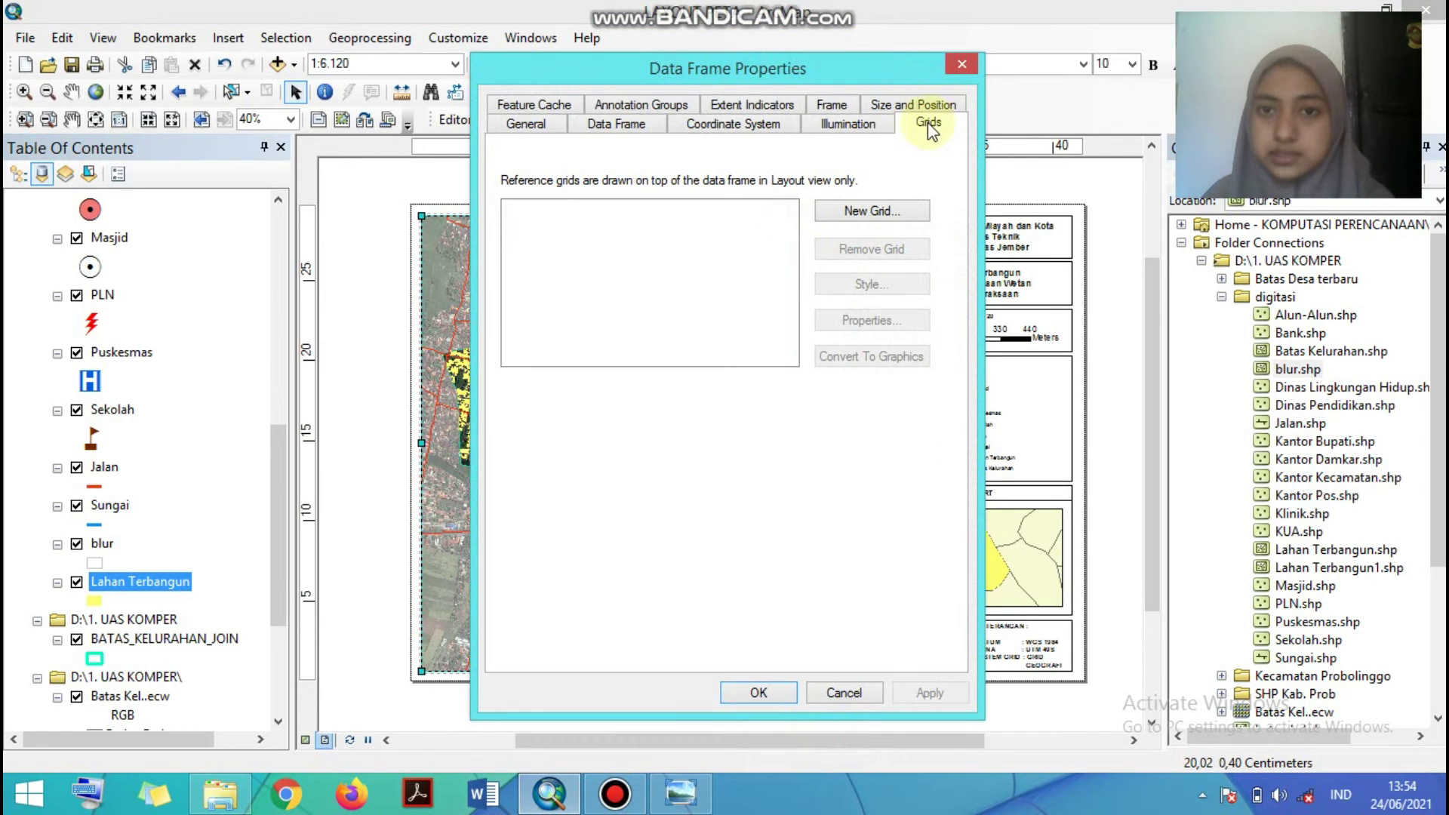
{"action": "left_click", "coordinate": [880, 211]}
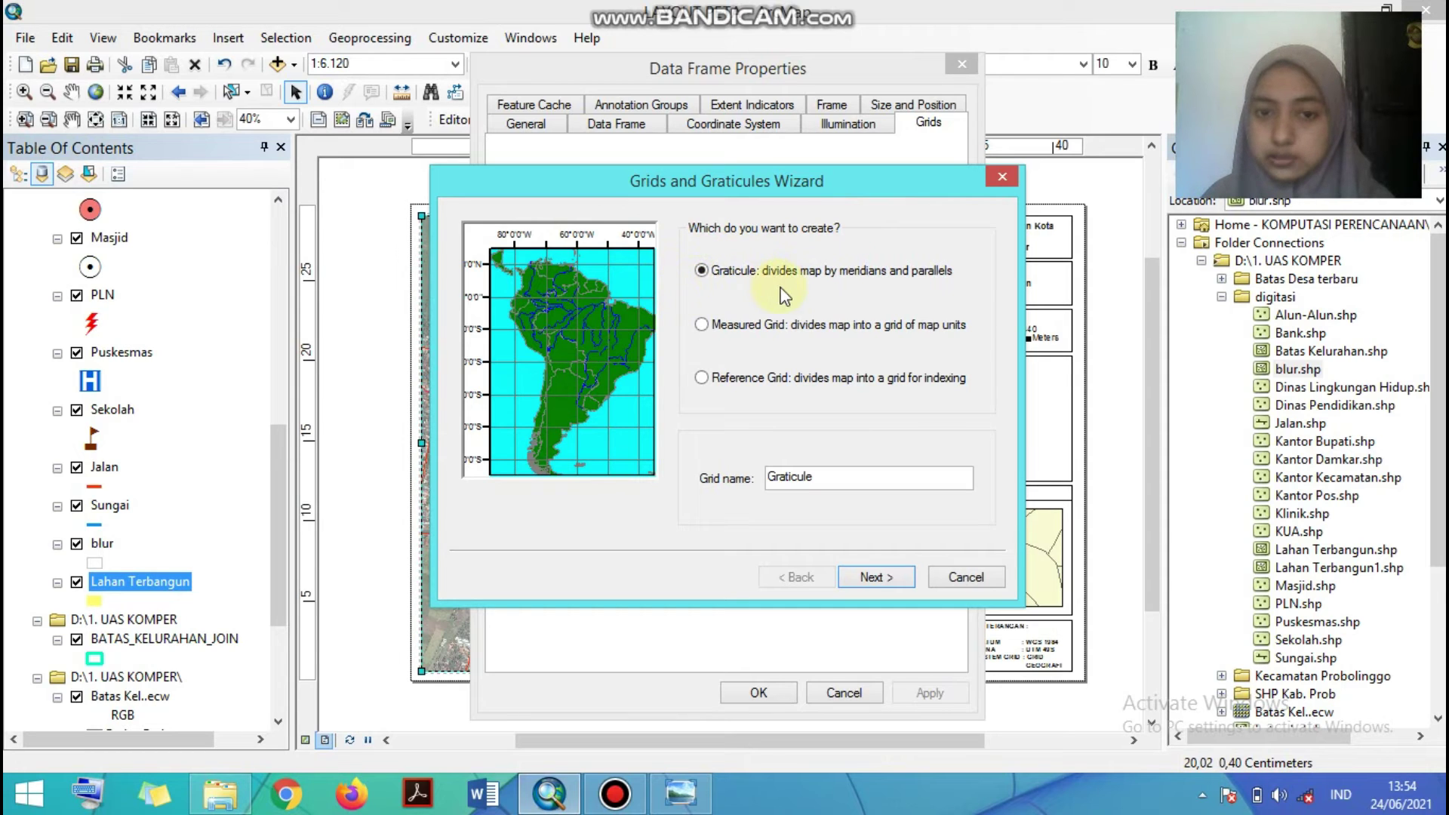
{"action": "left_click", "coordinate": [897, 579]}
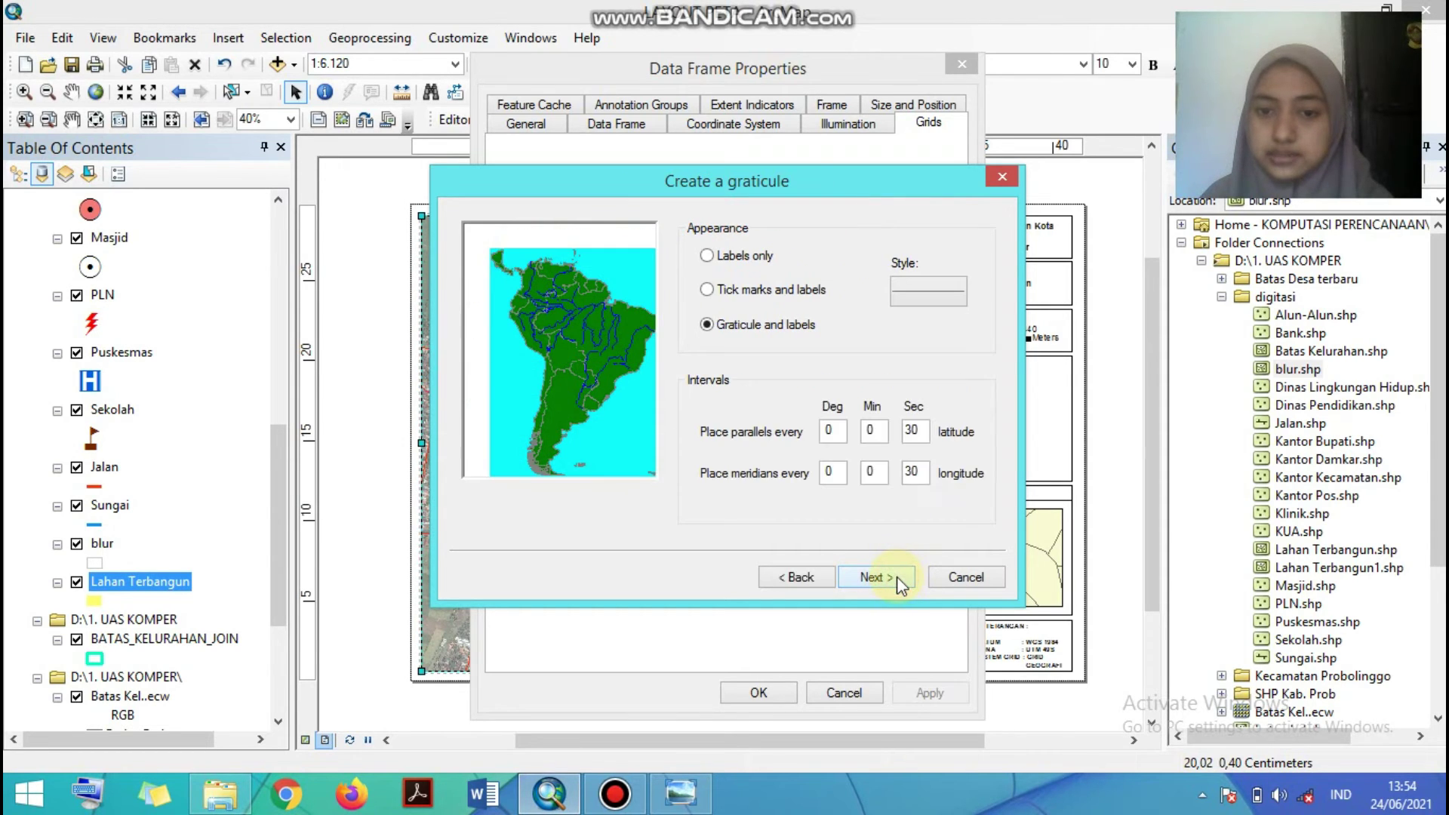
- Set the graticule's parallels to every 10 seconds of latitude and finish it with a simple border, stored as a fixed grid
{"action": "left_click", "coordinate": [910, 430]}
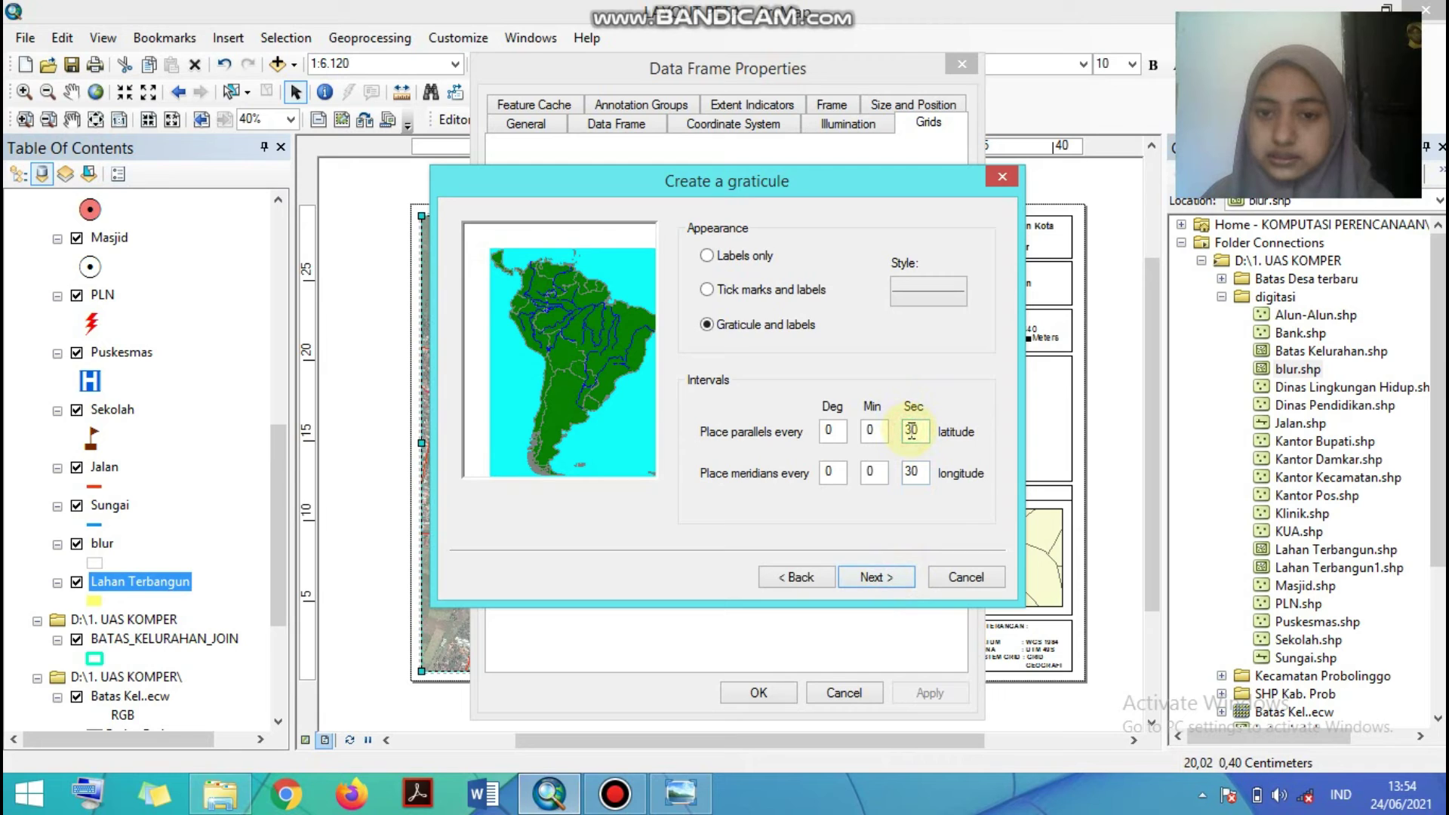
{"action": "type", "text": "10"}
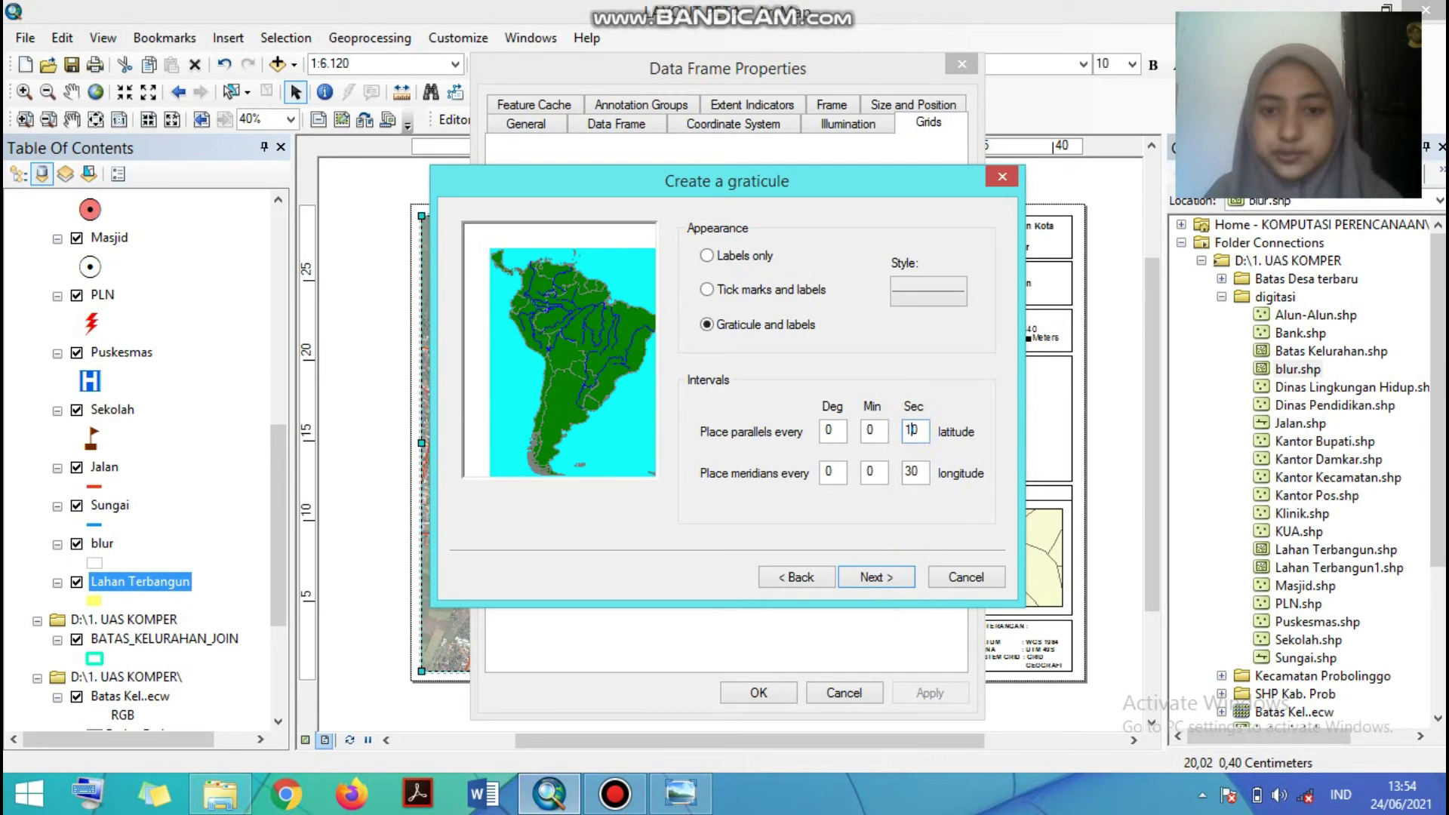
{"action": "left_click", "coordinate": [913, 462]}
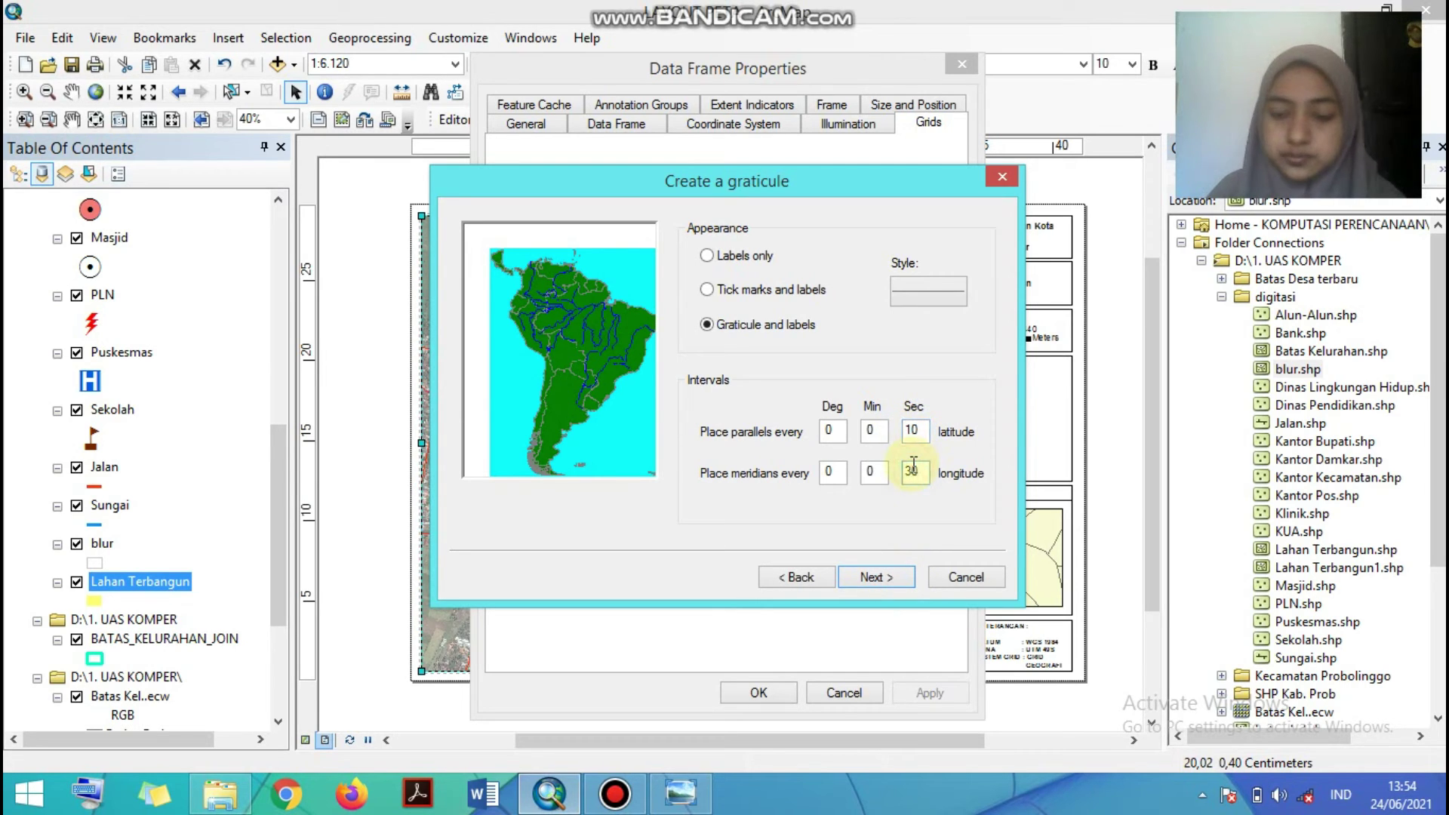
{"action": "left_click", "coordinate": [877, 577]}
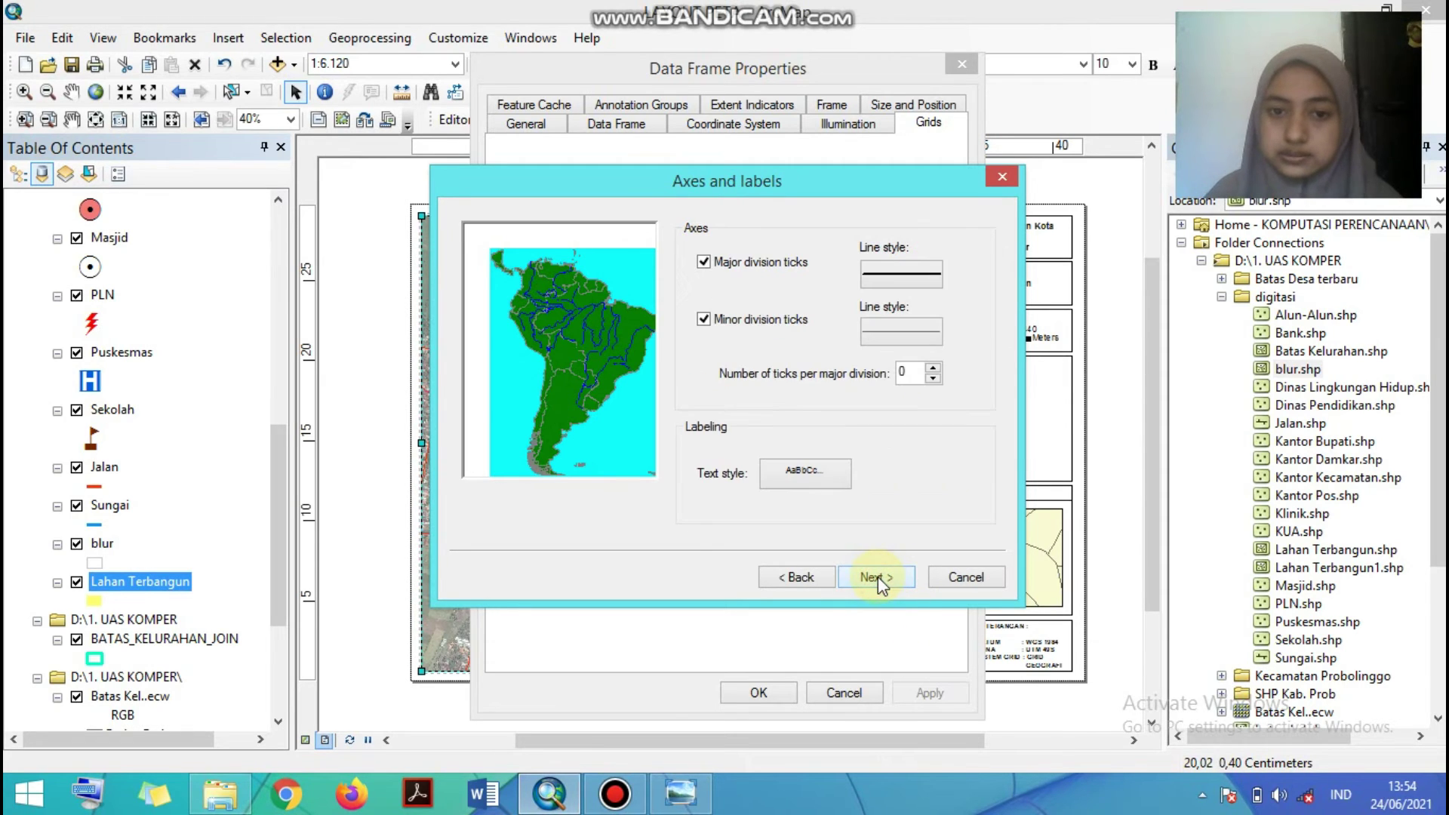
{"action": "left_click", "coordinate": [877, 577]}
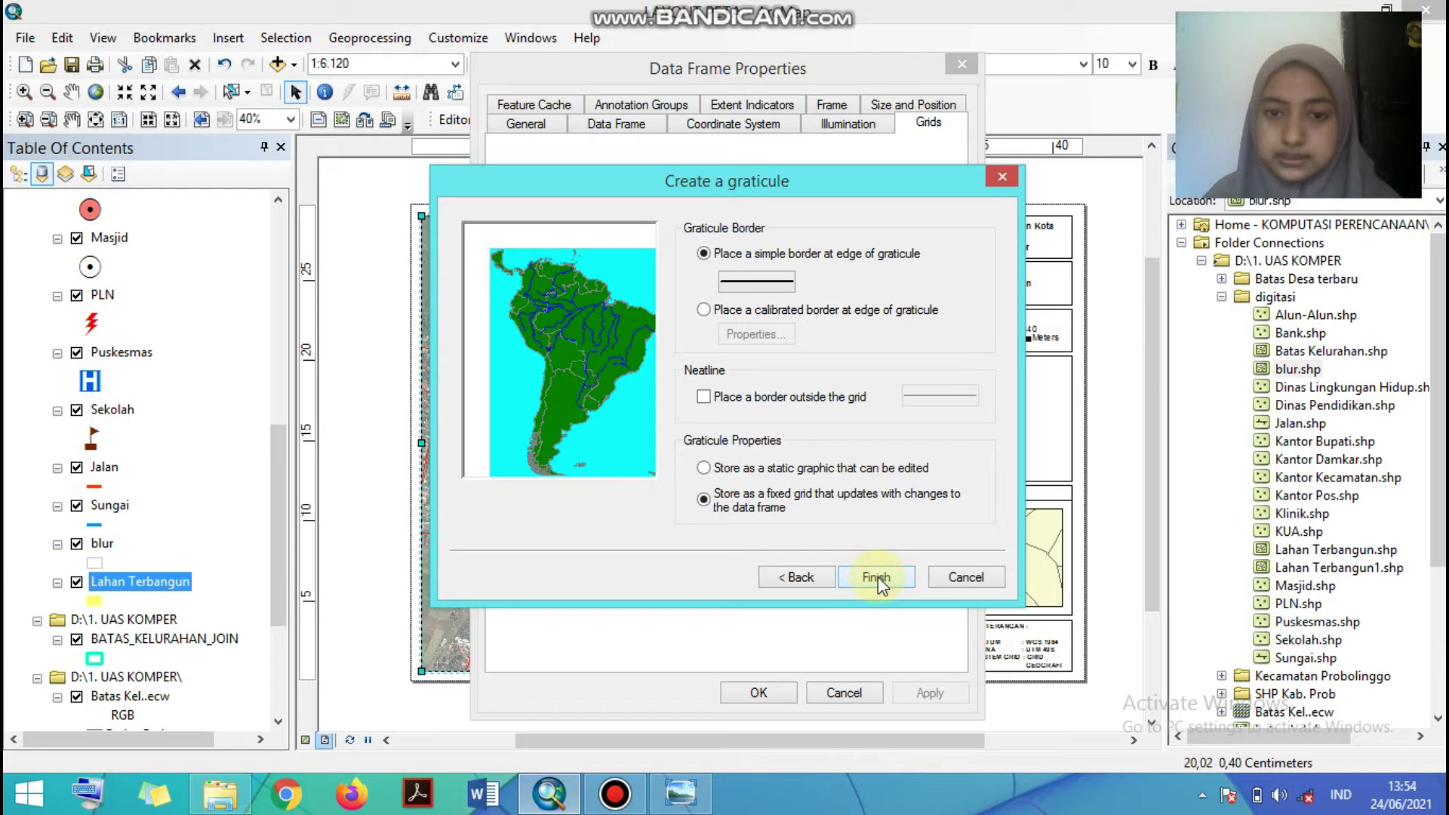
{"action": "left_click", "coordinate": [877, 576]}
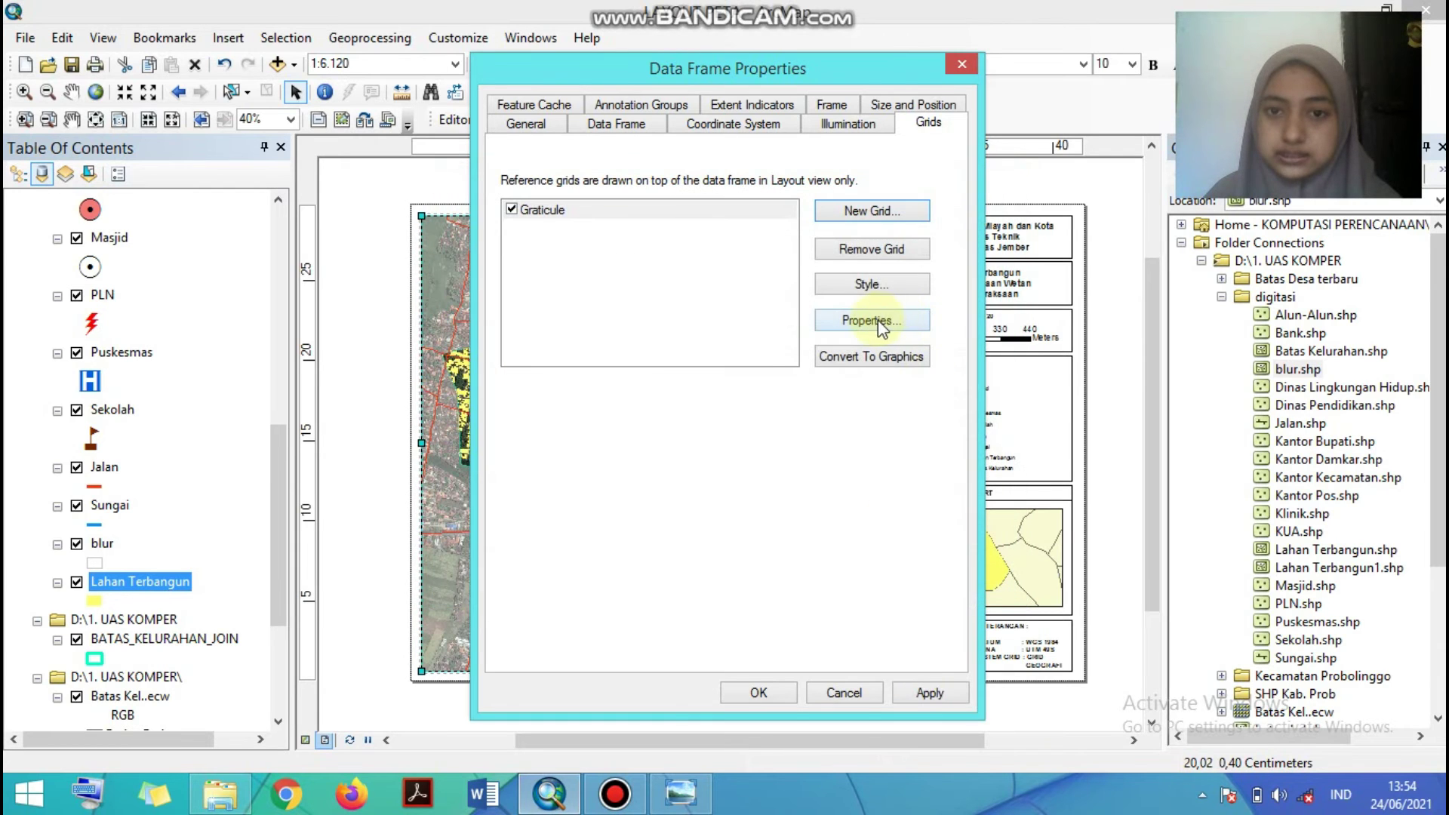
- Turn on vertical orientation for the graticule's Left and Right labels, keeping the Degrees Minutes Seconds format
{"action": "left_click", "coordinate": [877, 323]}
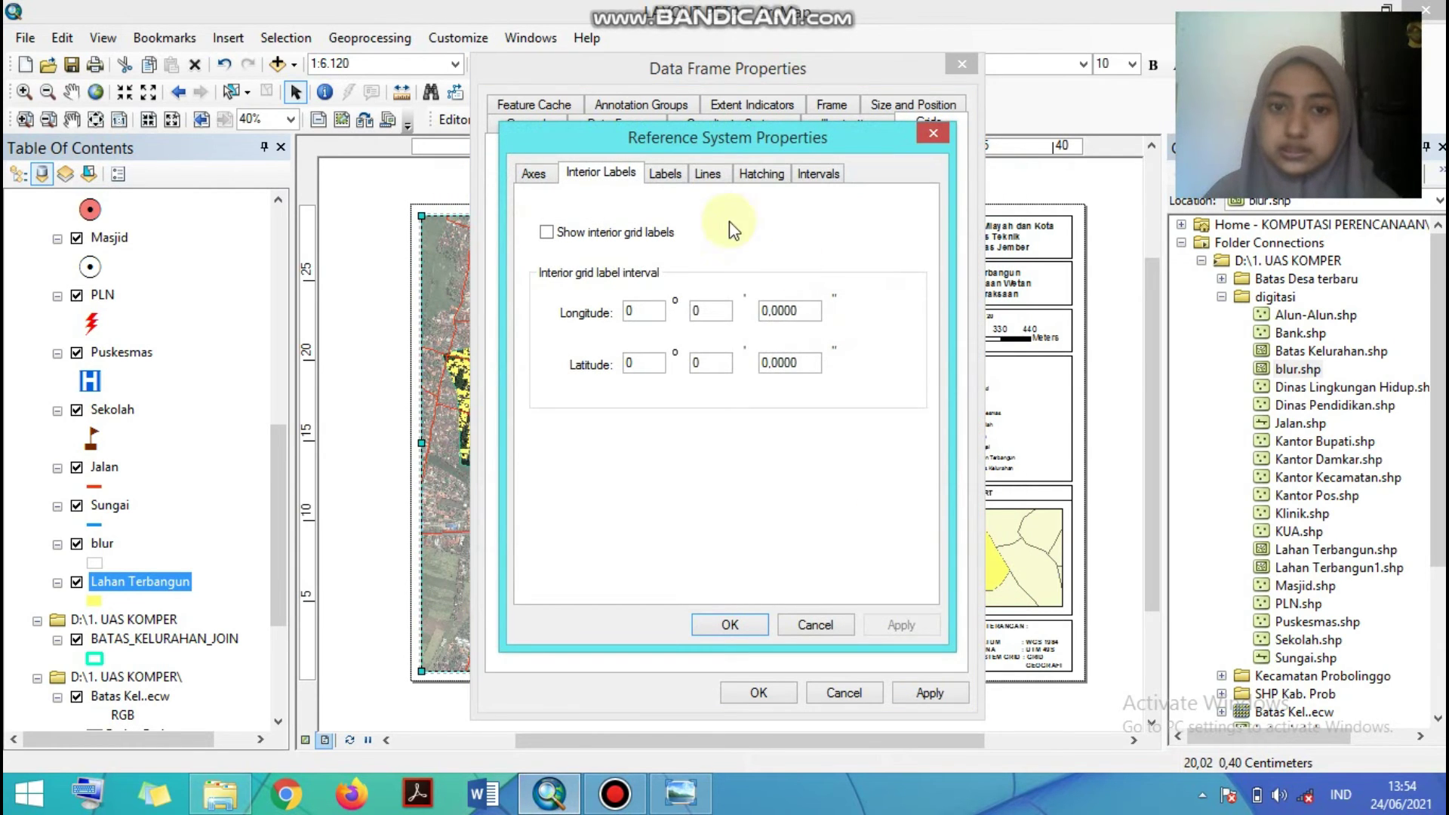
{"action": "left_click", "coordinate": [661, 176]}
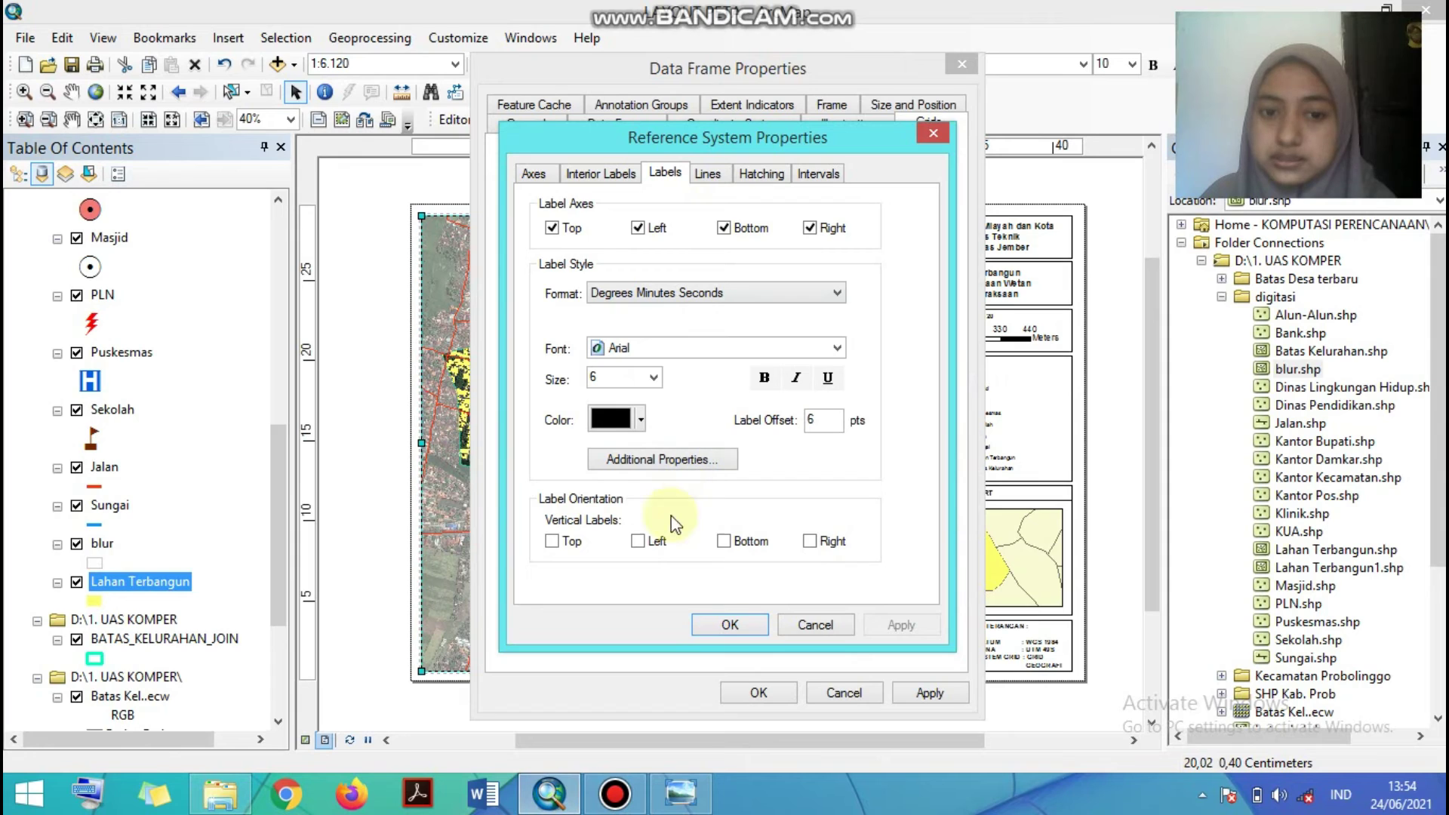
{"action": "left_click", "coordinate": [641, 543]}
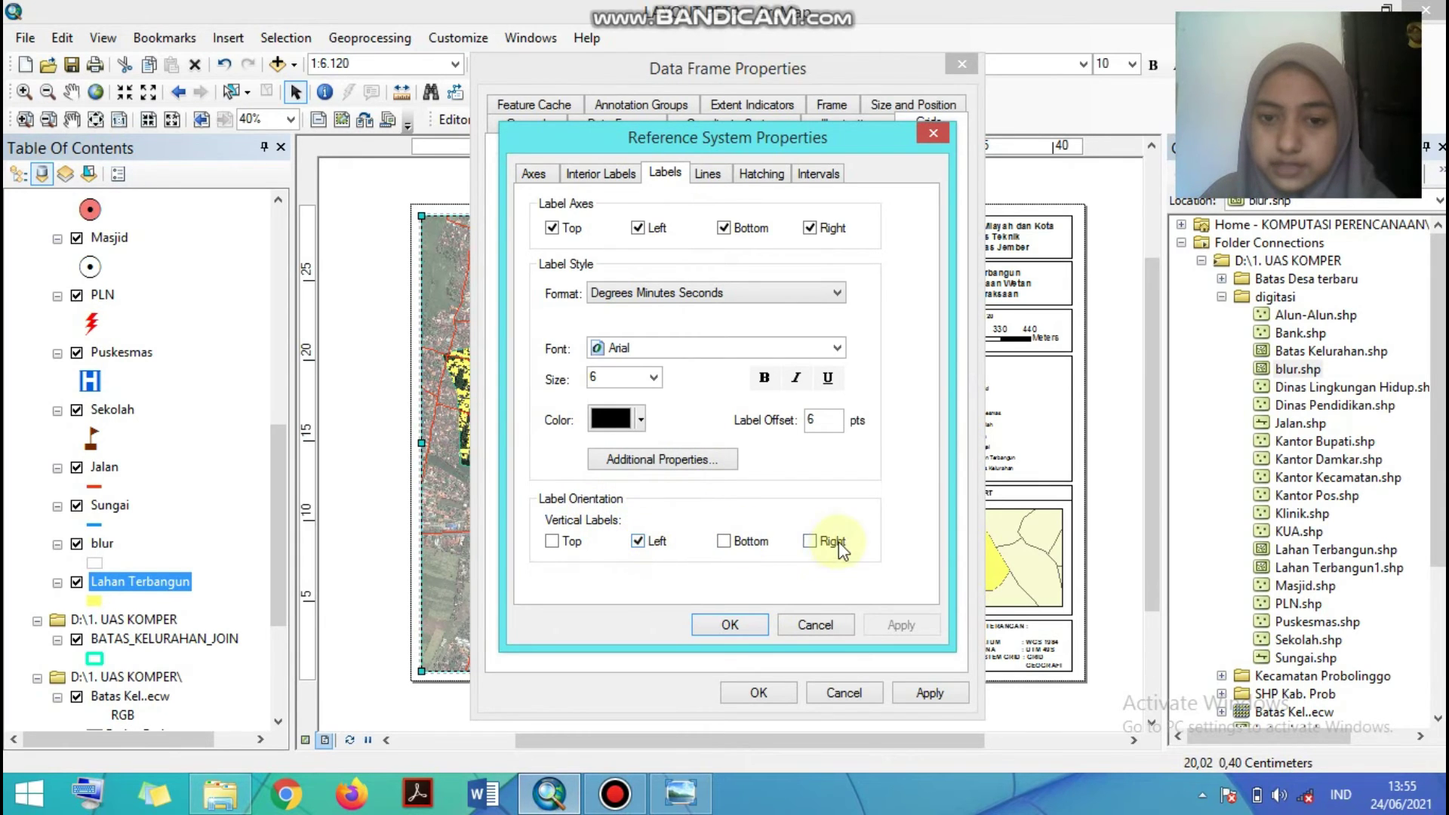
{"action": "left_click", "coordinate": [810, 540]}
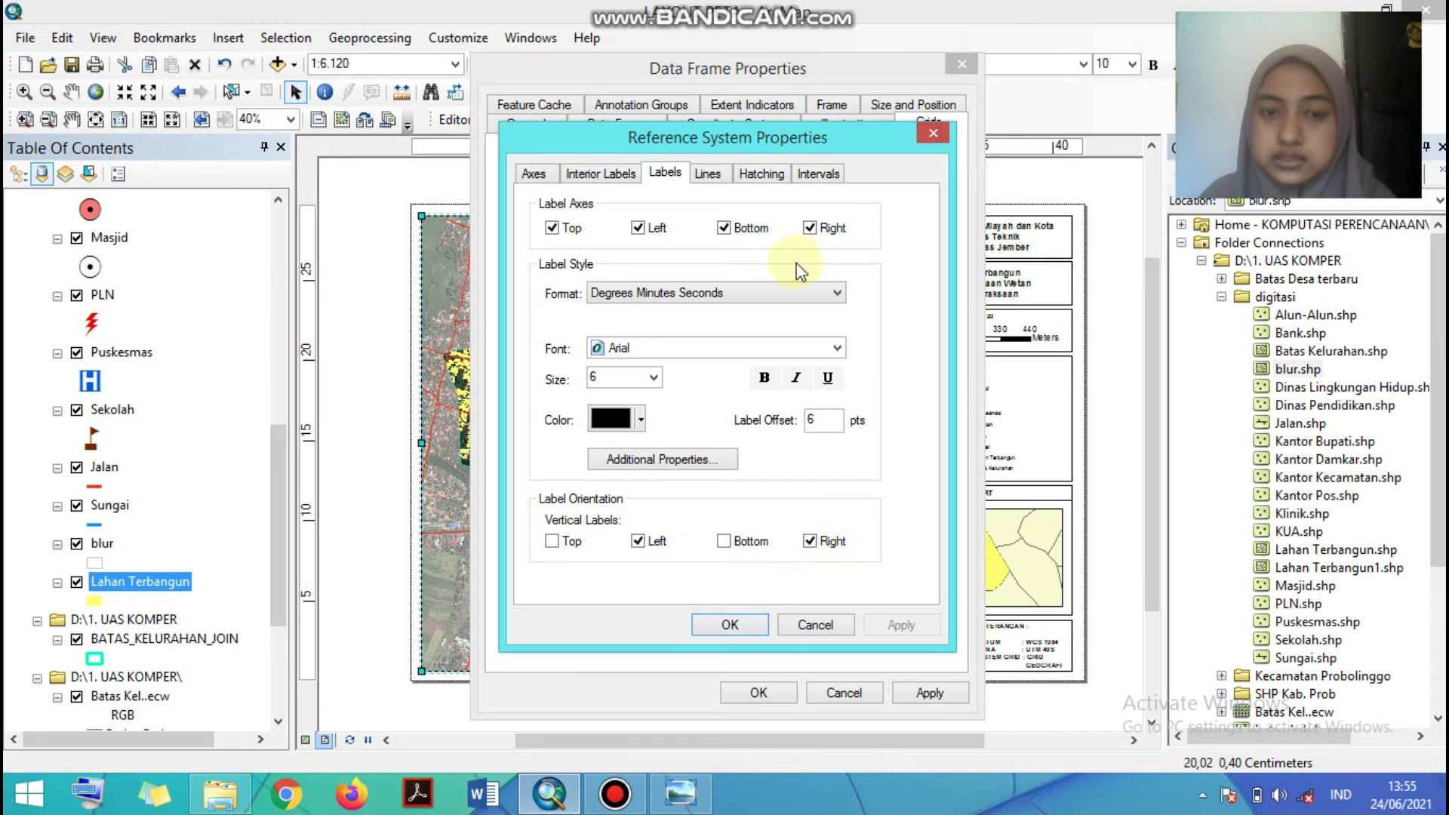
{"action": "left_click", "coordinate": [771, 290]}
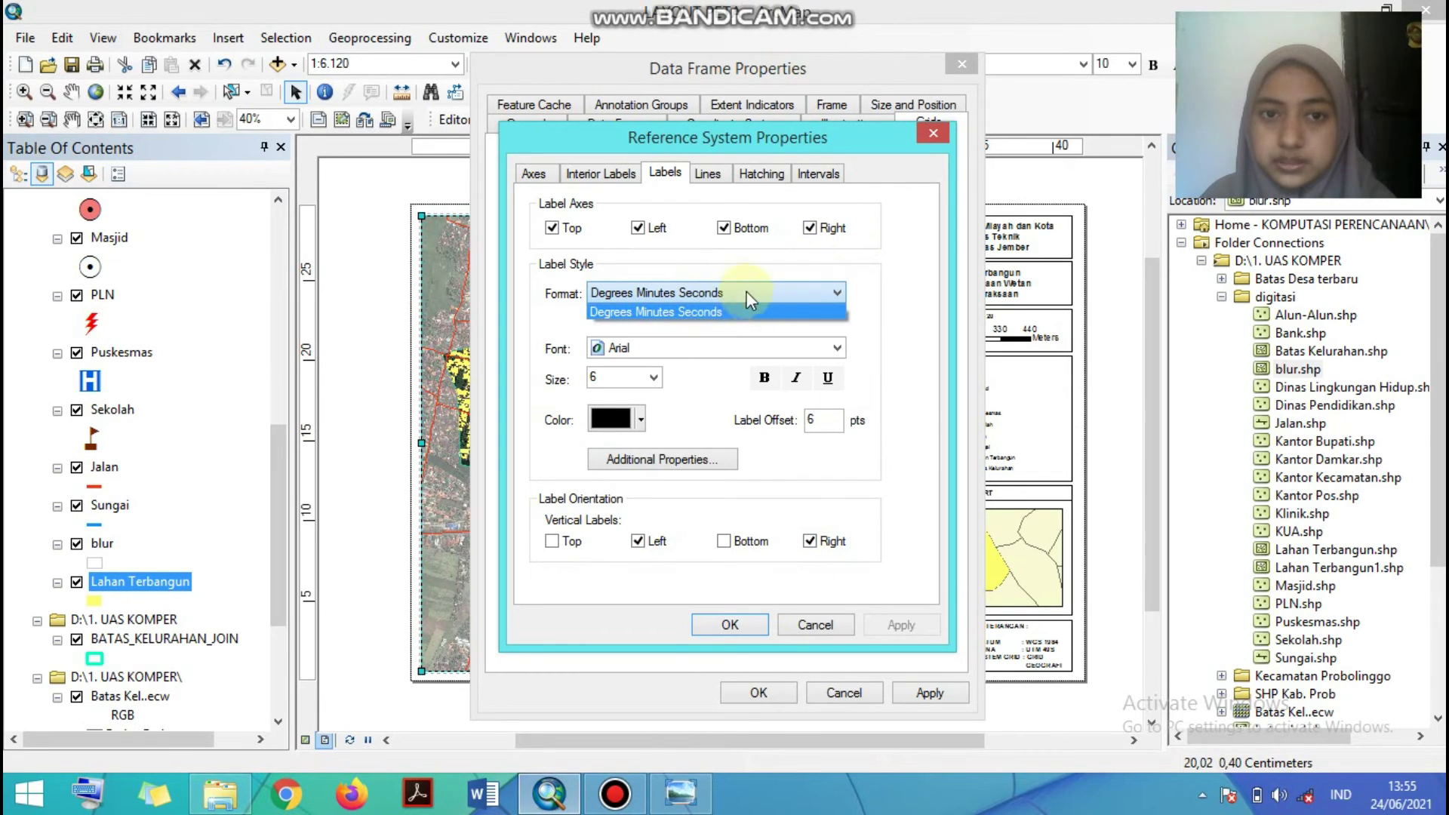
{"action": "left_click", "coordinate": [736, 285]}
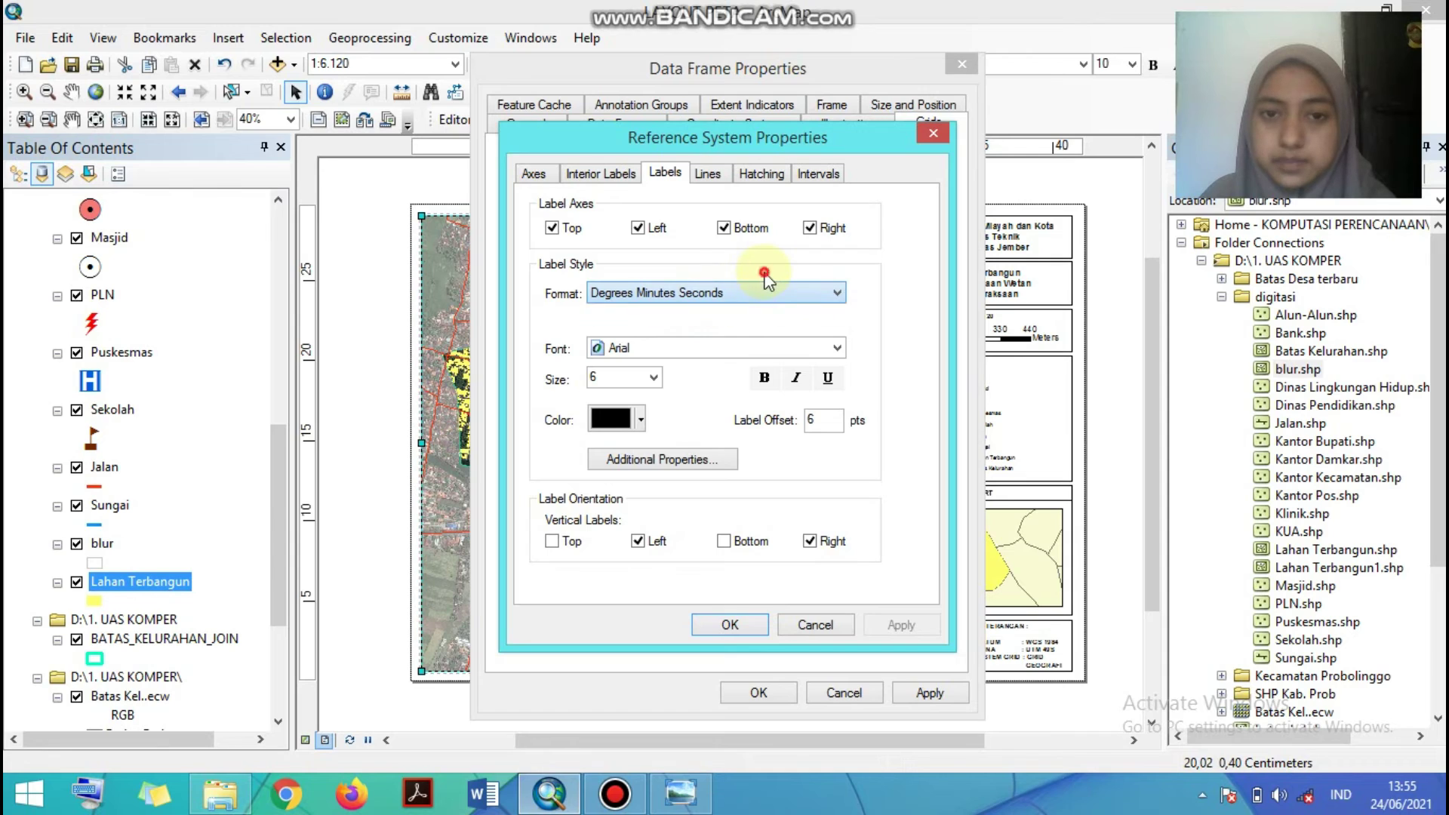
{"action": "left_click", "coordinate": [667, 296]}
- Check the graticule's line, interior label and hatching settings, accept them and apply the grid to the main map
{"action": "left_click", "coordinate": [710, 174]}
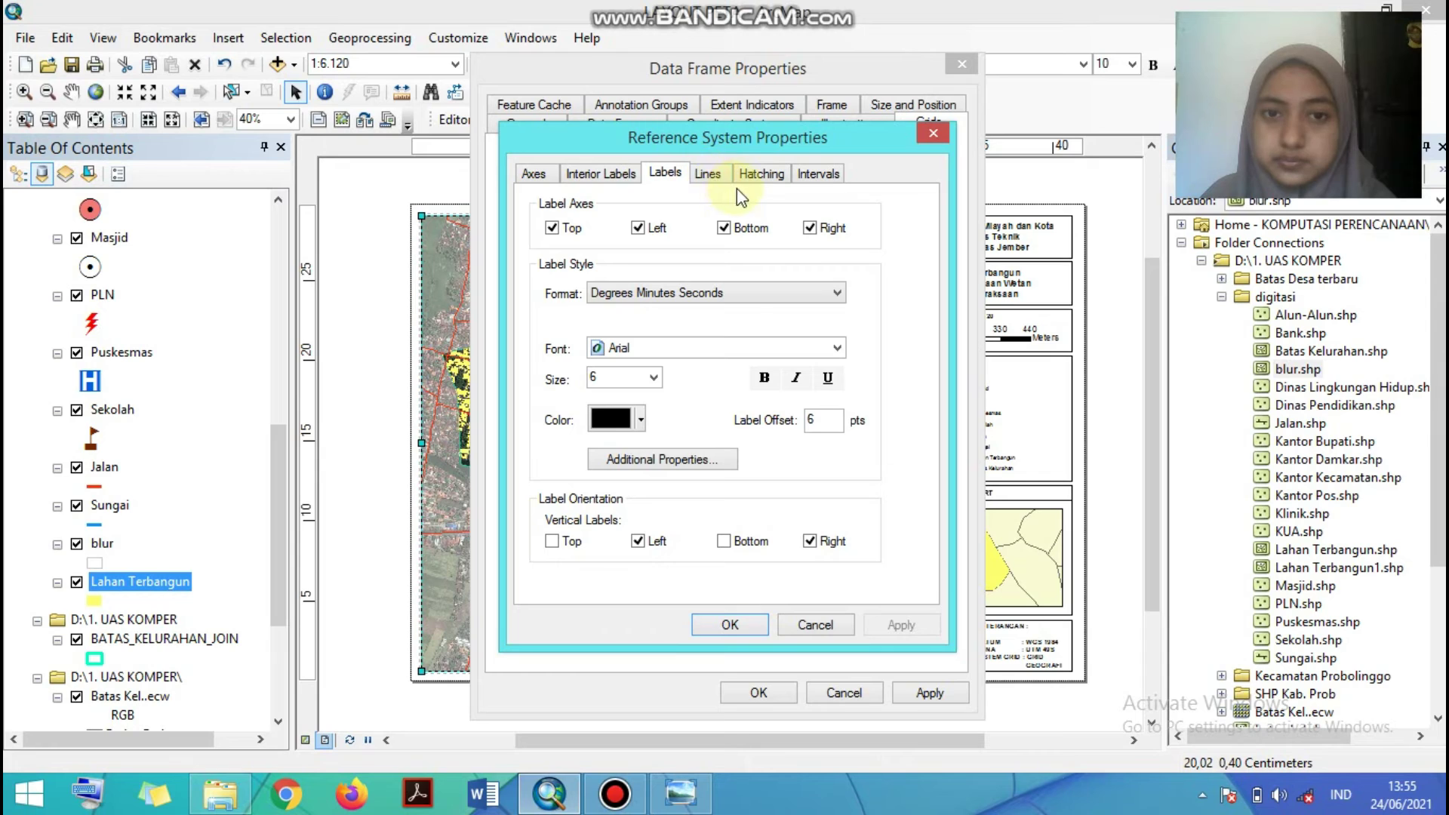
{"action": "left_click", "coordinate": [711, 174]}
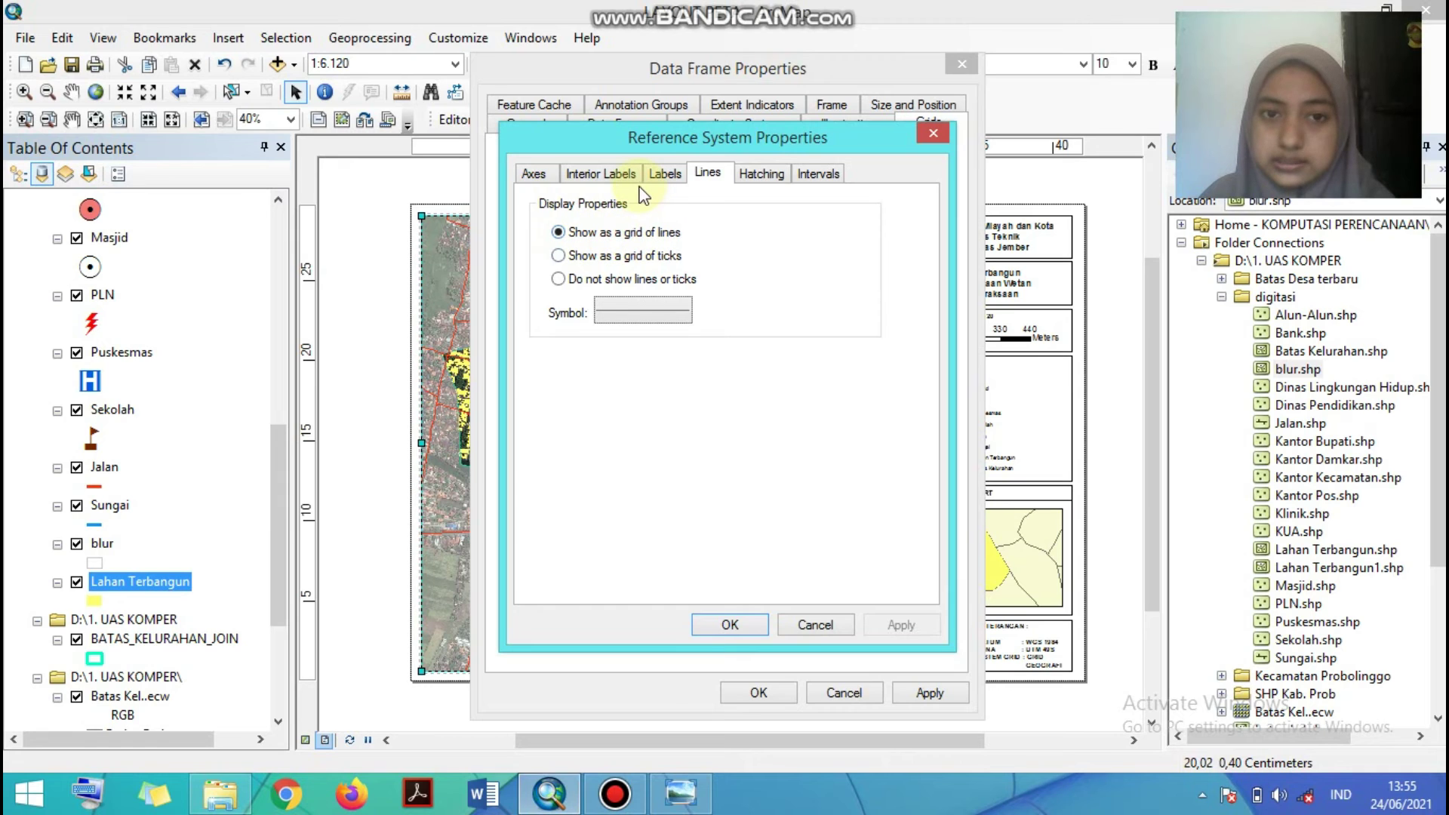
{"action": "left_click", "coordinate": [600, 175]}
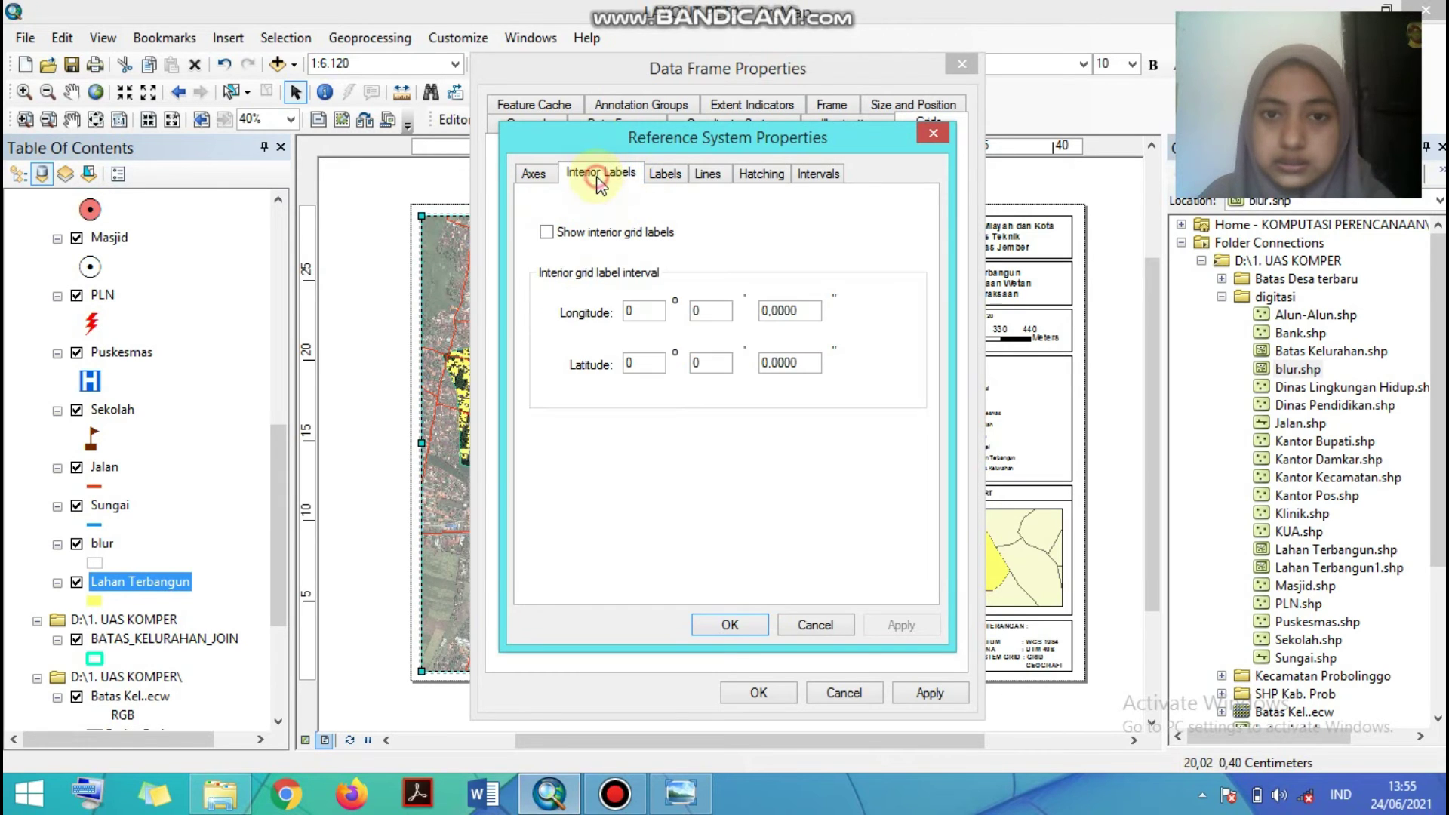
{"action": "left_click", "coordinate": [820, 176]}
{"action": "left_click", "coordinate": [777, 175]}
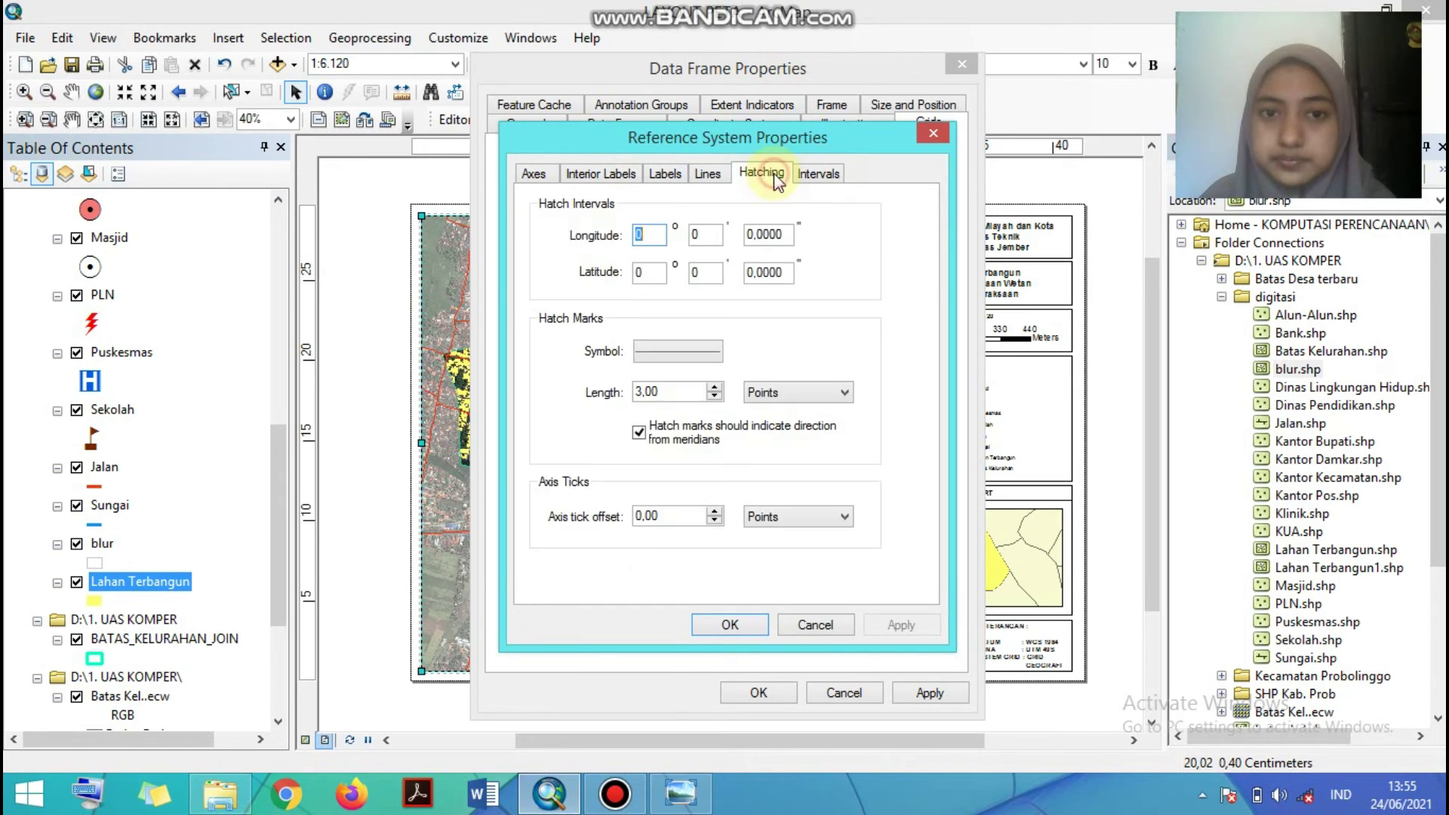
{"action": "left_click", "coordinate": [751, 624]}
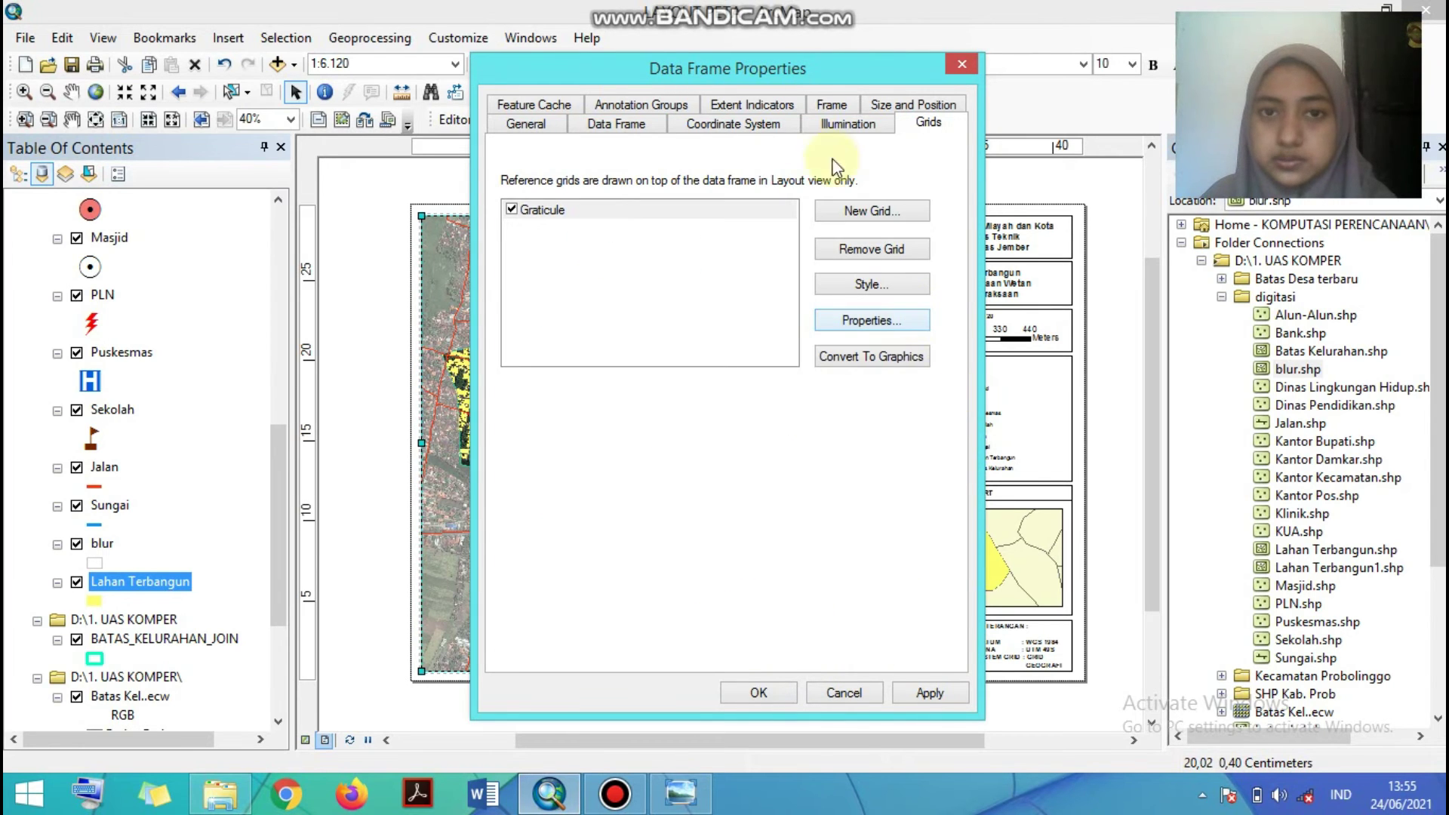
{"action": "left_click_drag", "start_coordinate": [808, 65], "coordinate": [990, 17]}
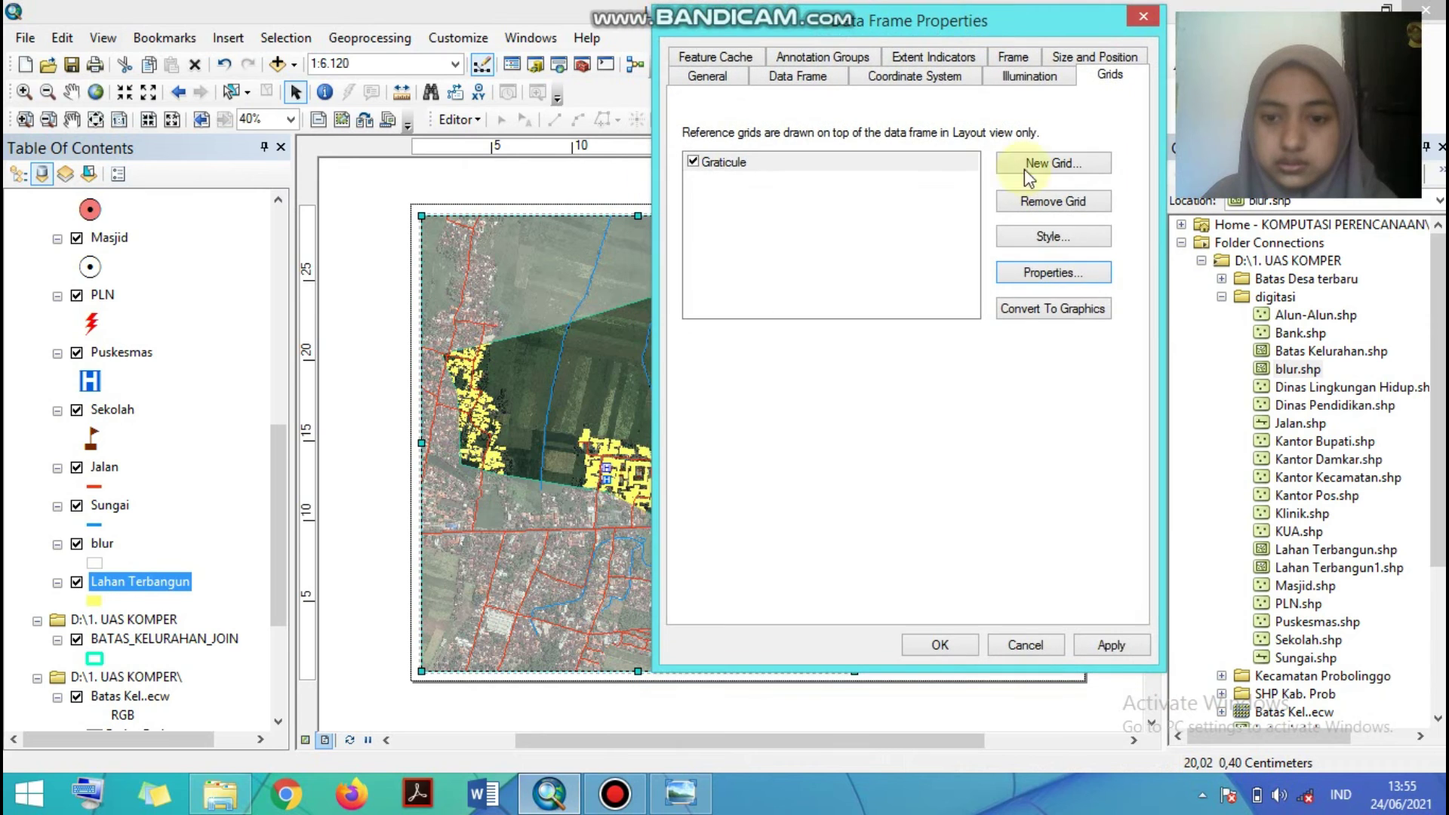
{"action": "left_click", "coordinate": [1104, 646]}
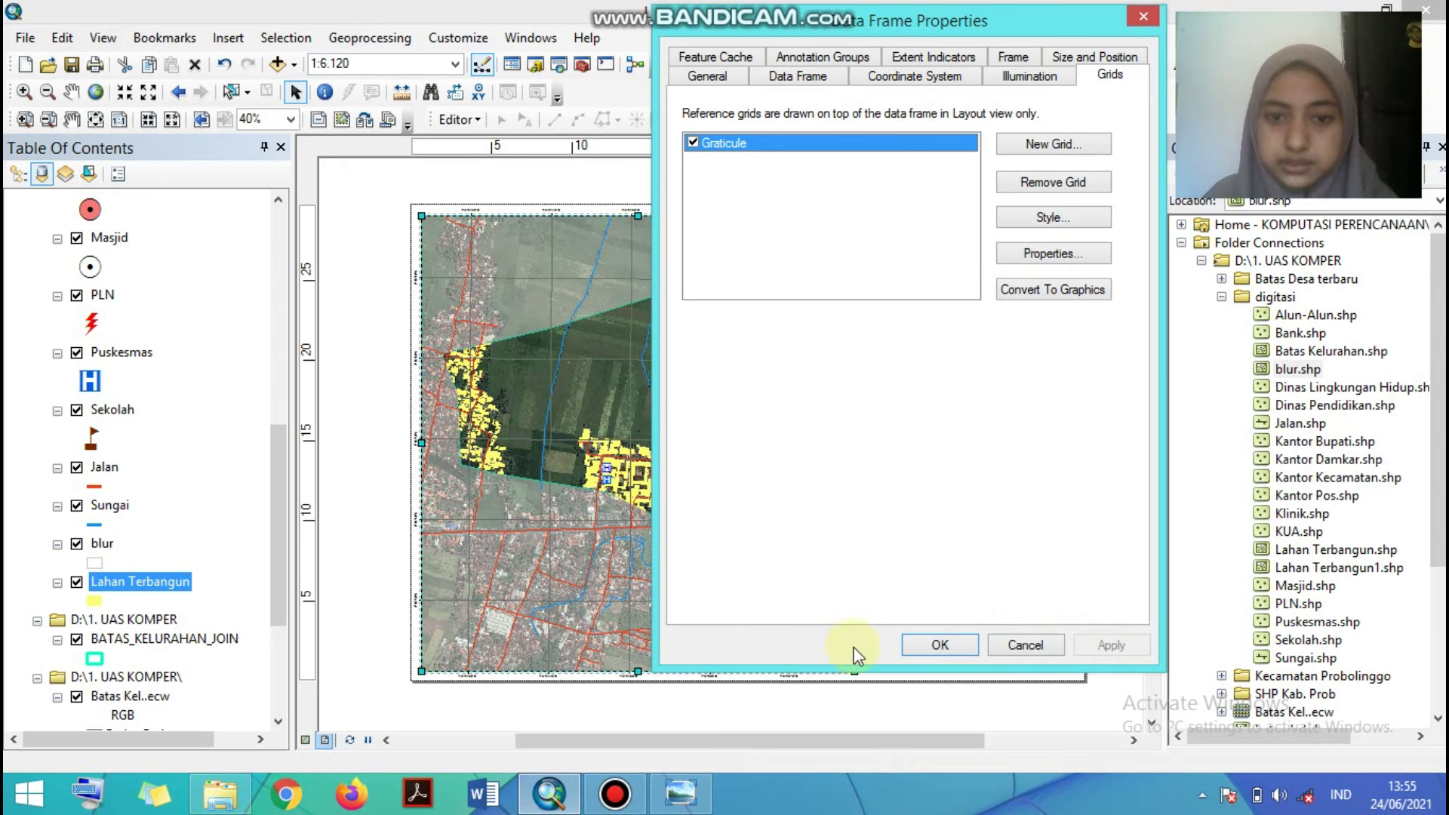
- Close the main map's properties and add a Measured Grid with the default appearance and intervals to the inset map's data frame
{"action": "left_click", "coordinate": [957, 643]}
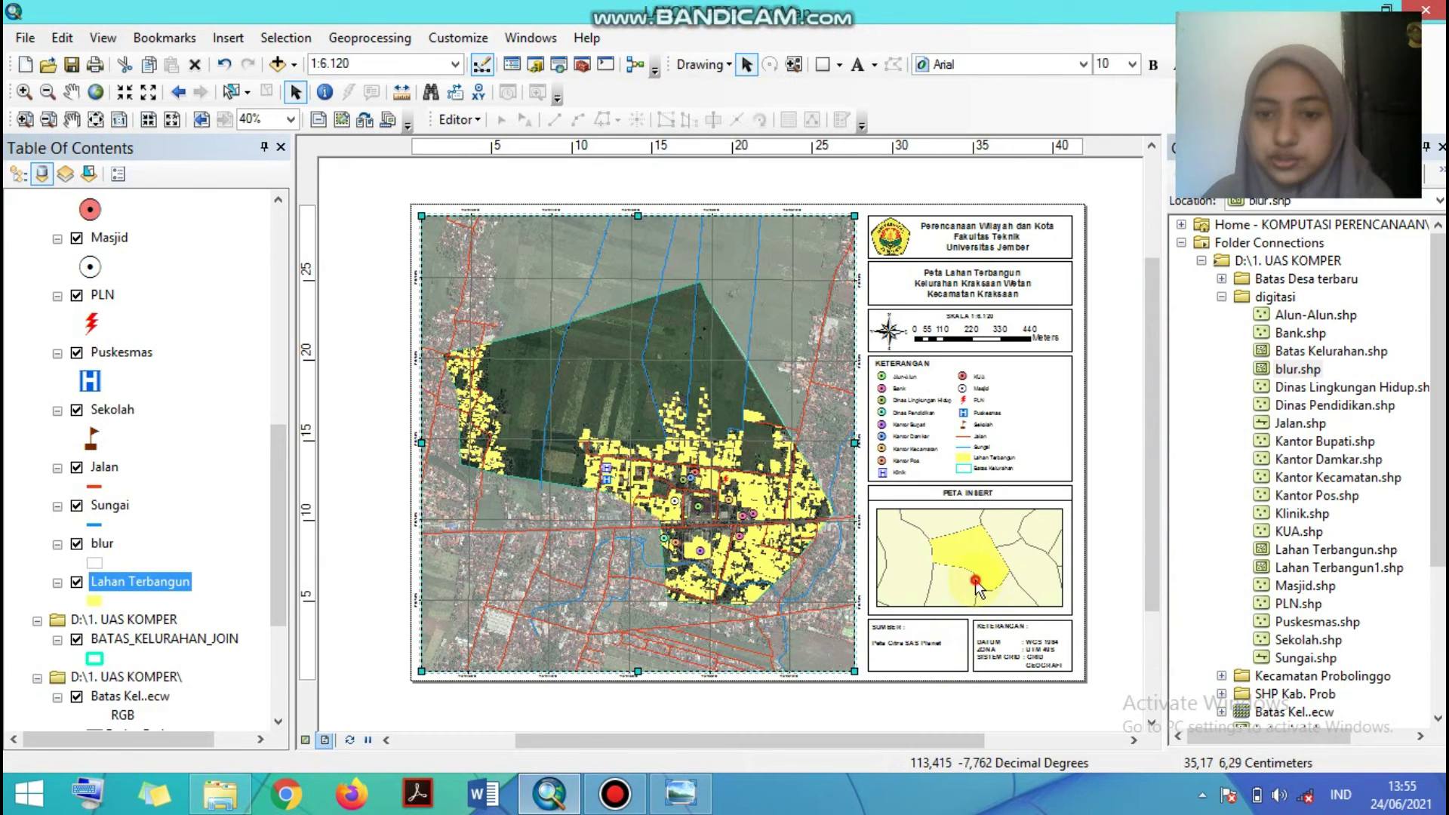
{"action": "left_click", "coordinate": [976, 582]}
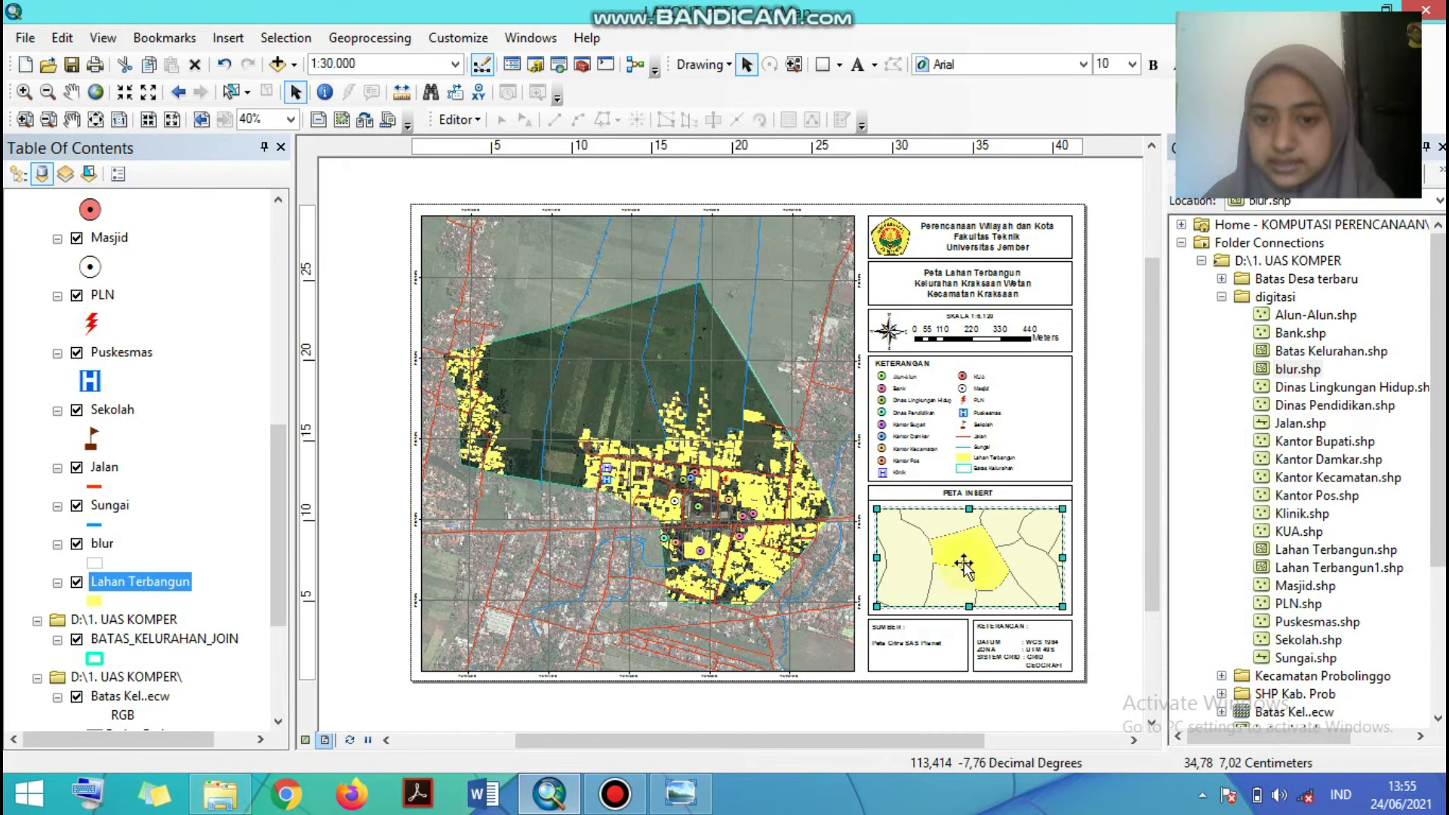
{"action": "right_click", "coordinate": [952, 553]}
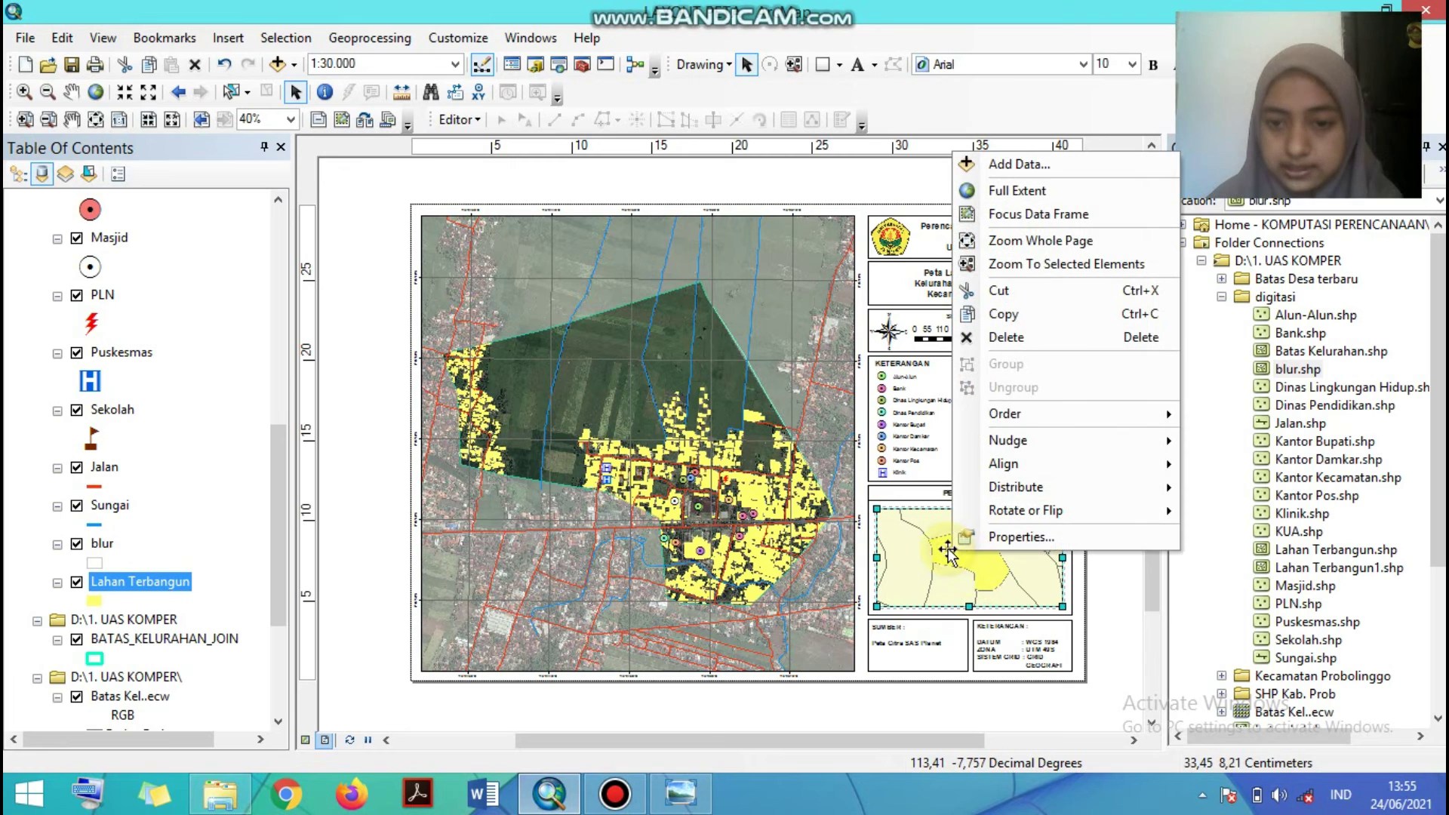
{"action": "left_click", "coordinate": [1019, 538]}
{"action": "left_click", "coordinate": [869, 211]}
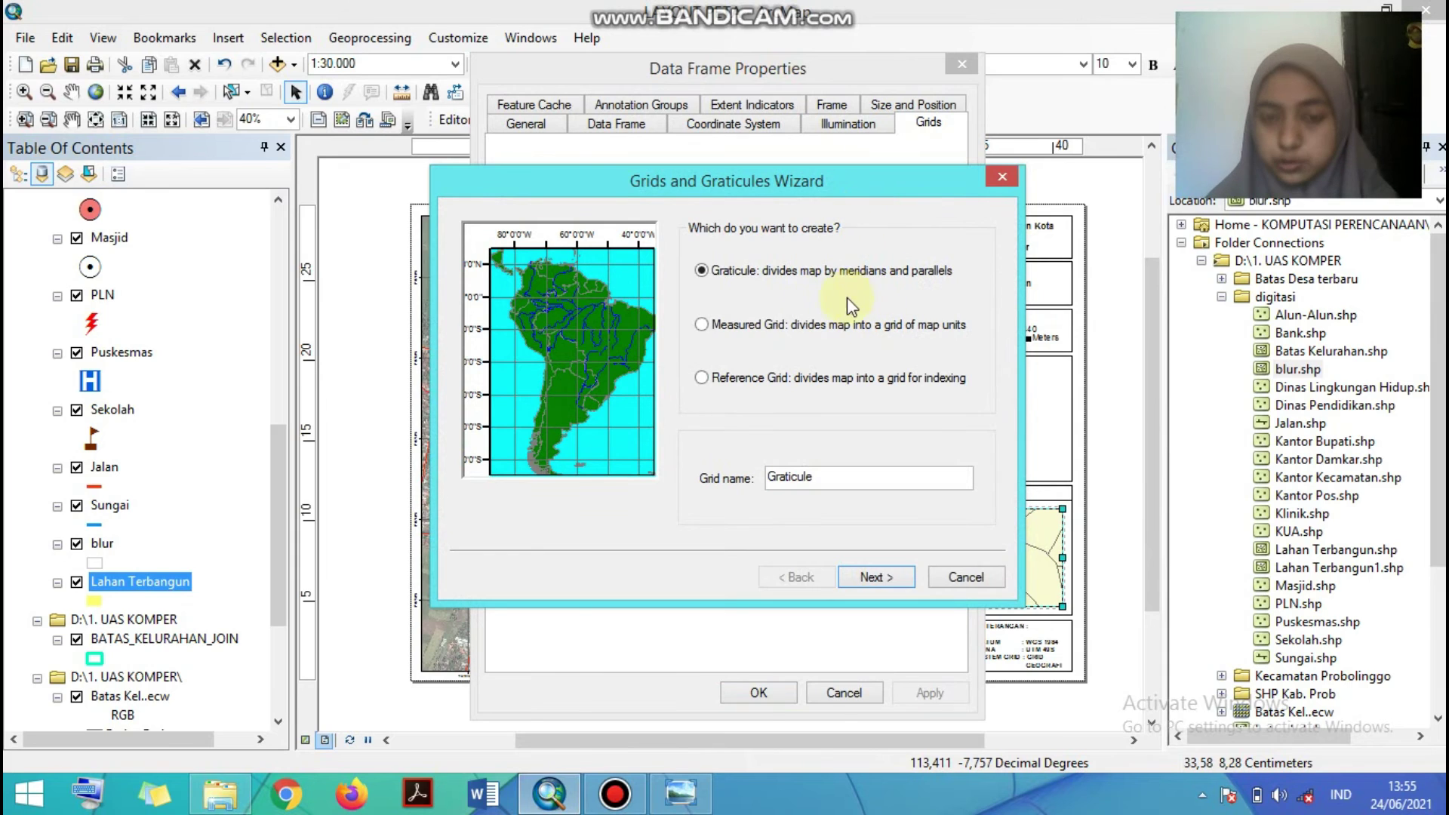
{"action": "left_click", "coordinate": [703, 326]}
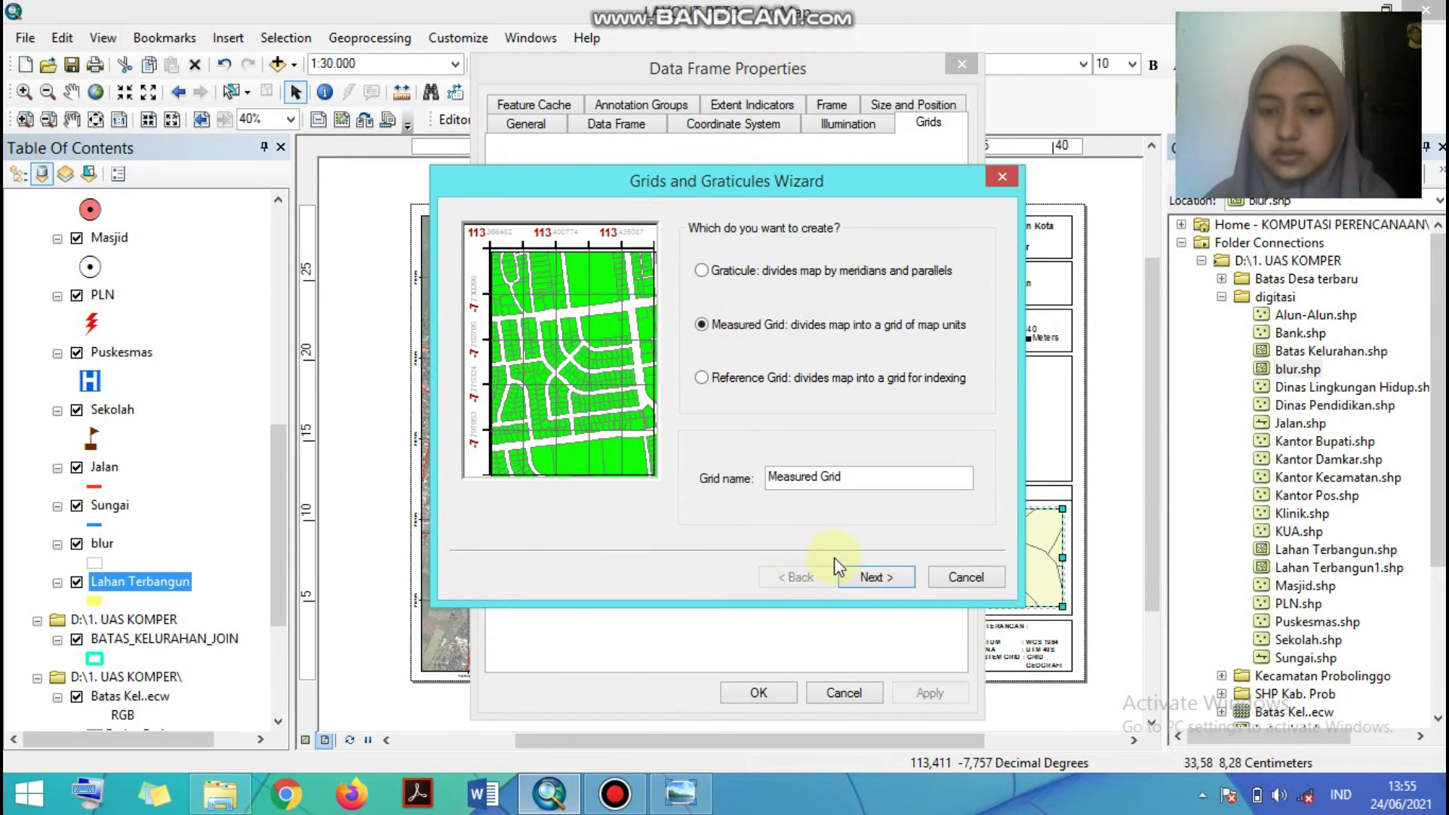
{"action": "left_click", "coordinate": [885, 573]}
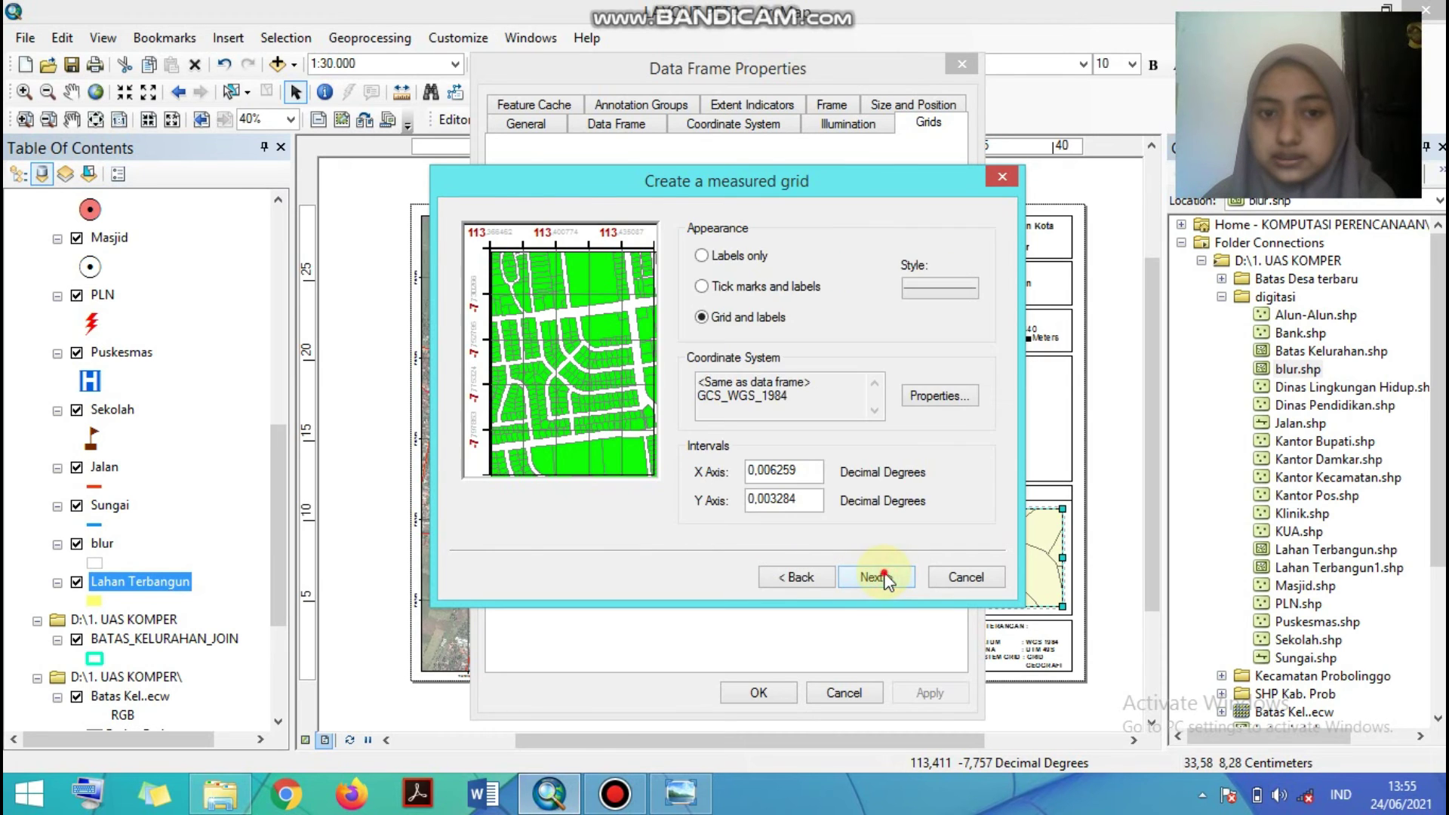
{"action": "left_click", "coordinate": [884, 574]}
{"action": "left_click", "coordinate": [885, 574]}
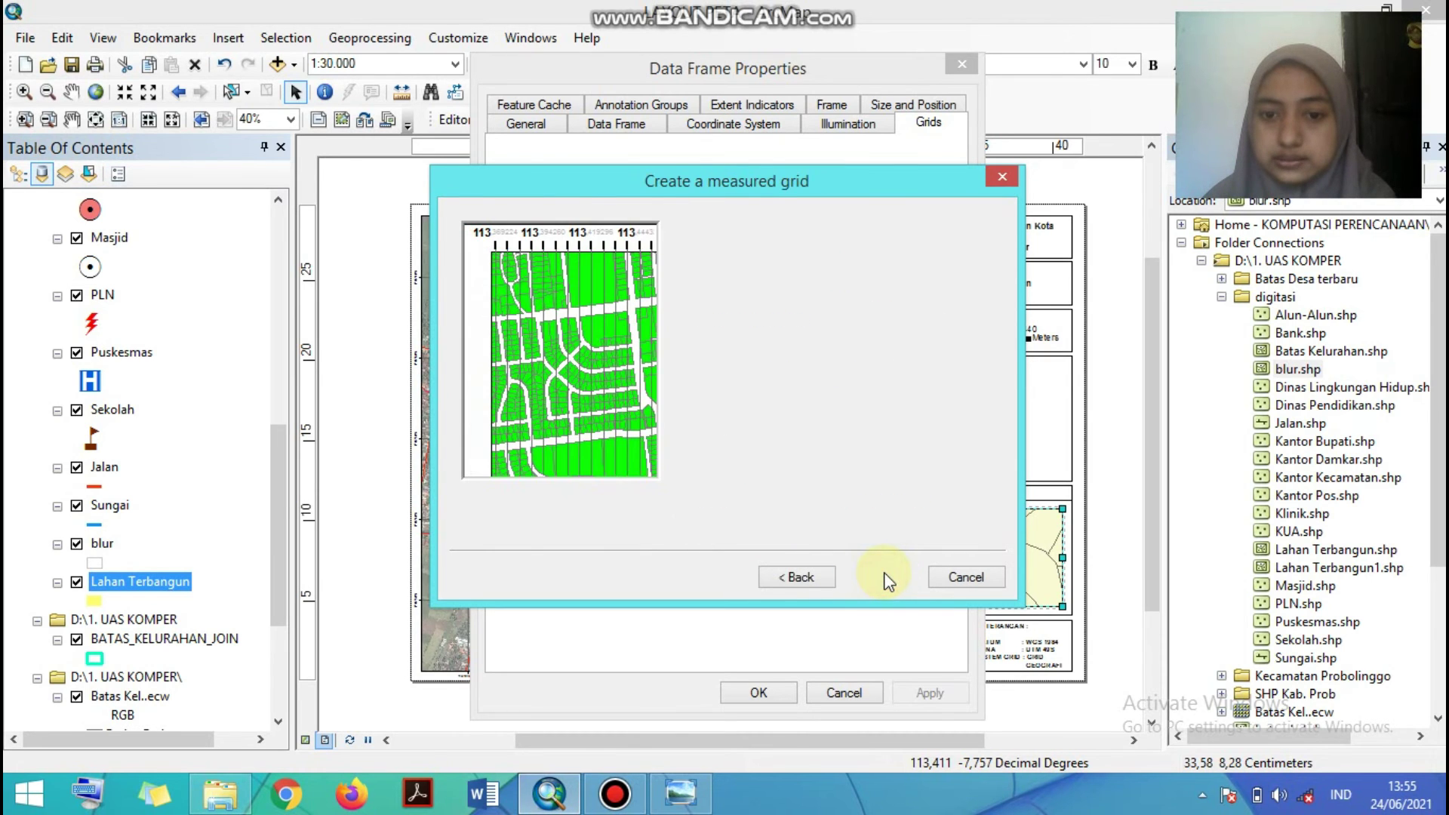
{"action": "left_click", "coordinate": [883, 577]}
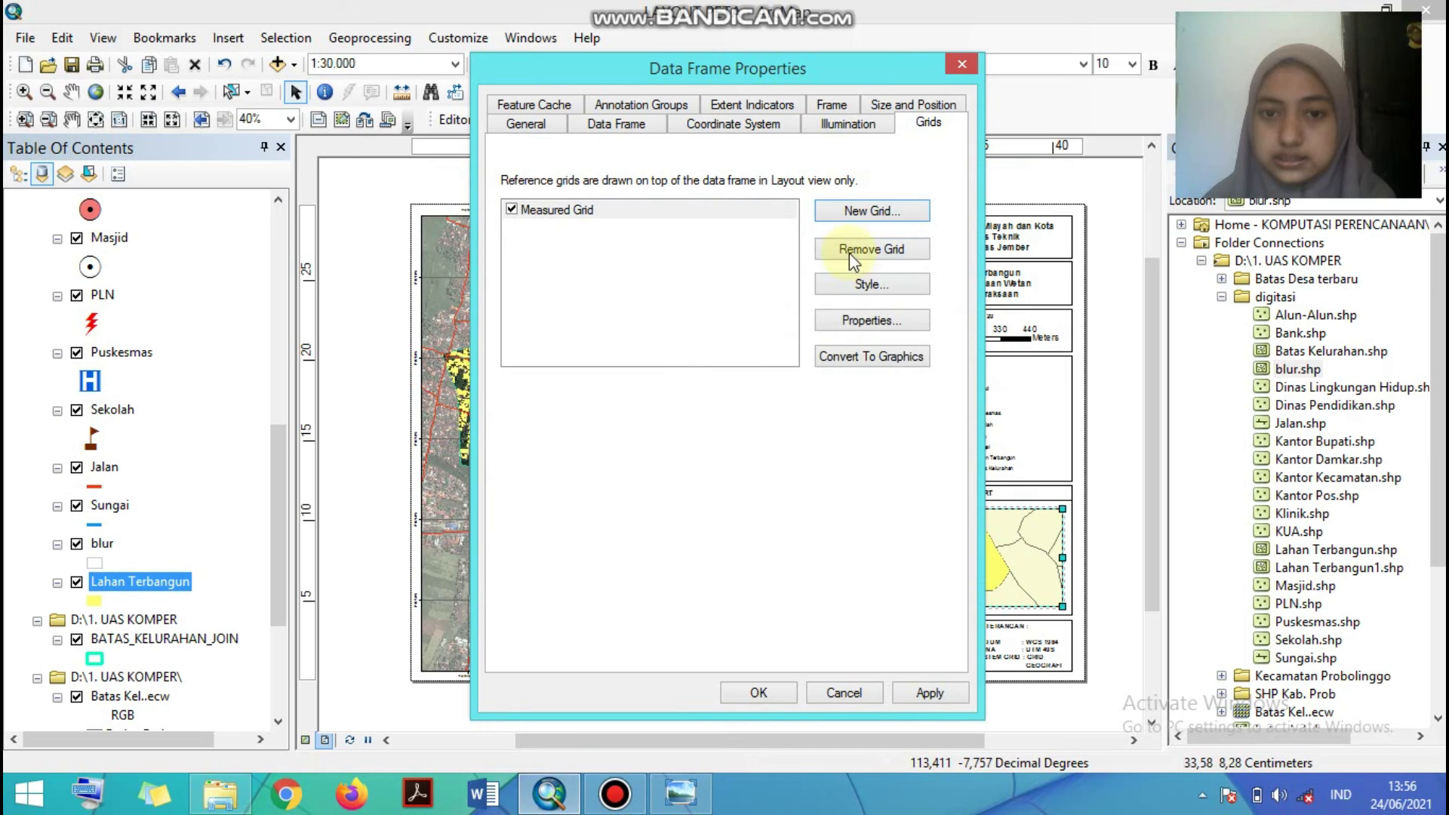
- Choose Mixed Font as the label format of the inset map's measured grid
{"action": "left_click", "coordinate": [848, 320]}
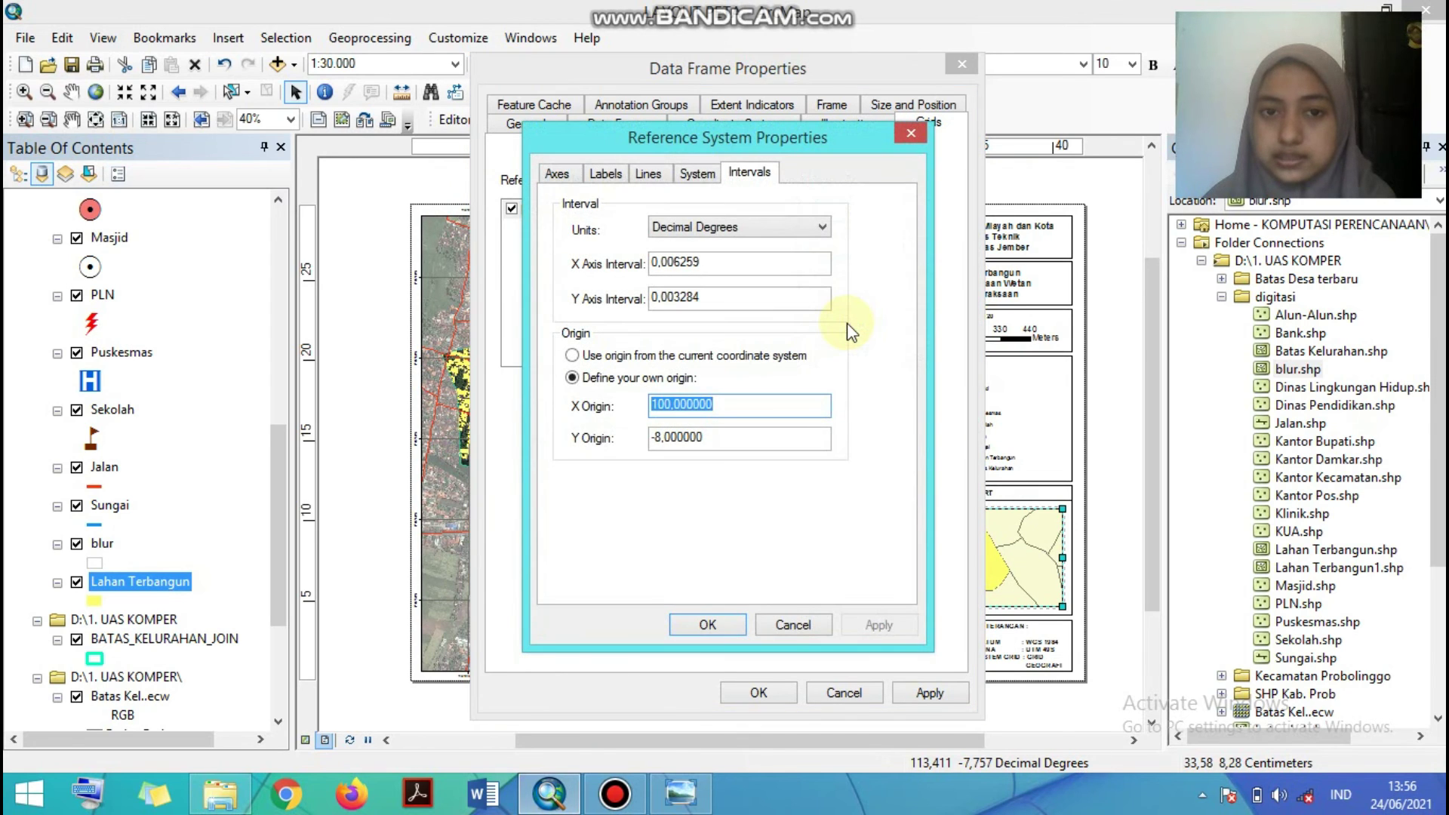
{"action": "left_click", "coordinate": [608, 175]}
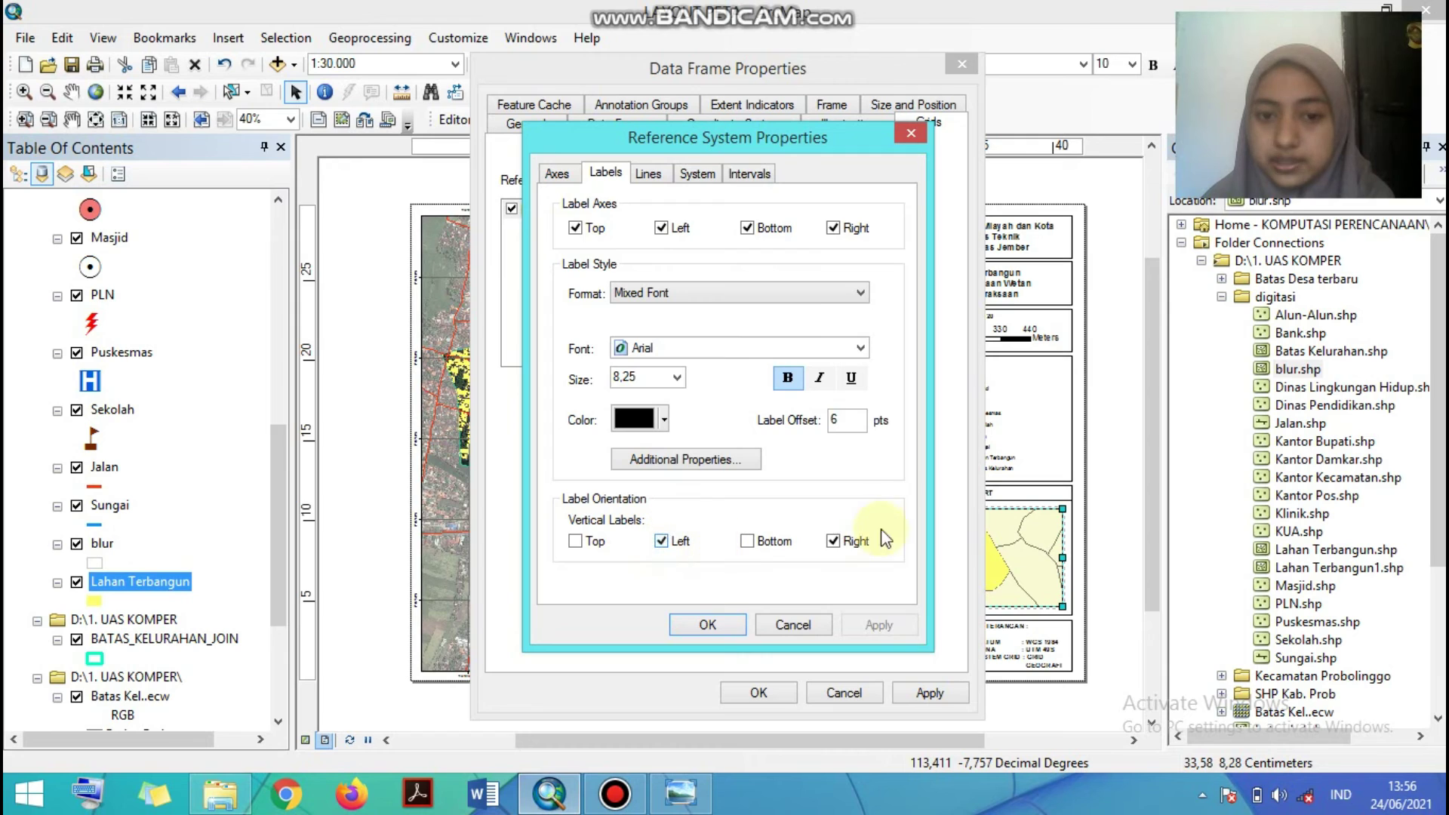
{"action": "left_click", "coordinate": [768, 295]}
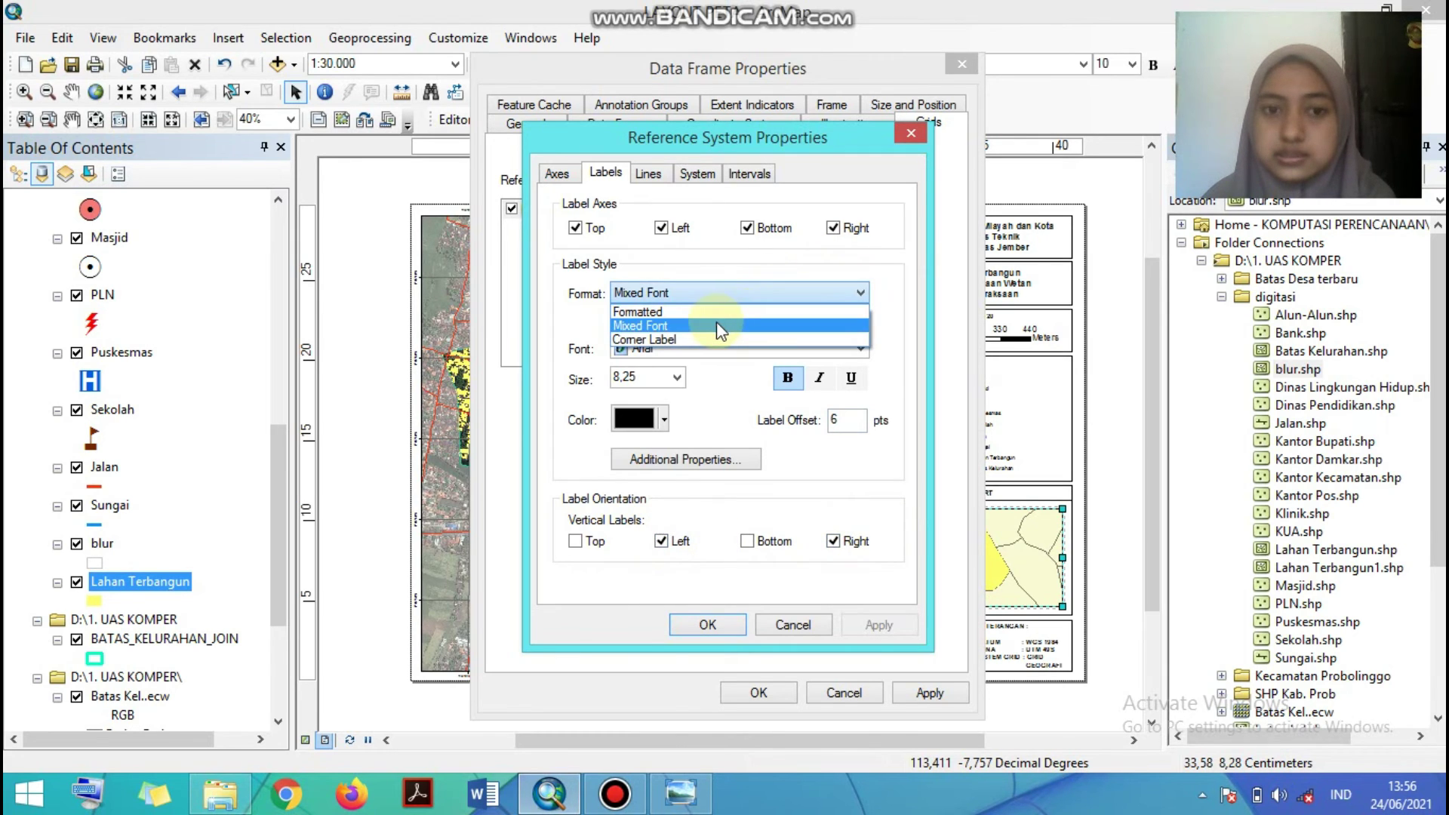
{"action": "left_click", "coordinate": [667, 324]}
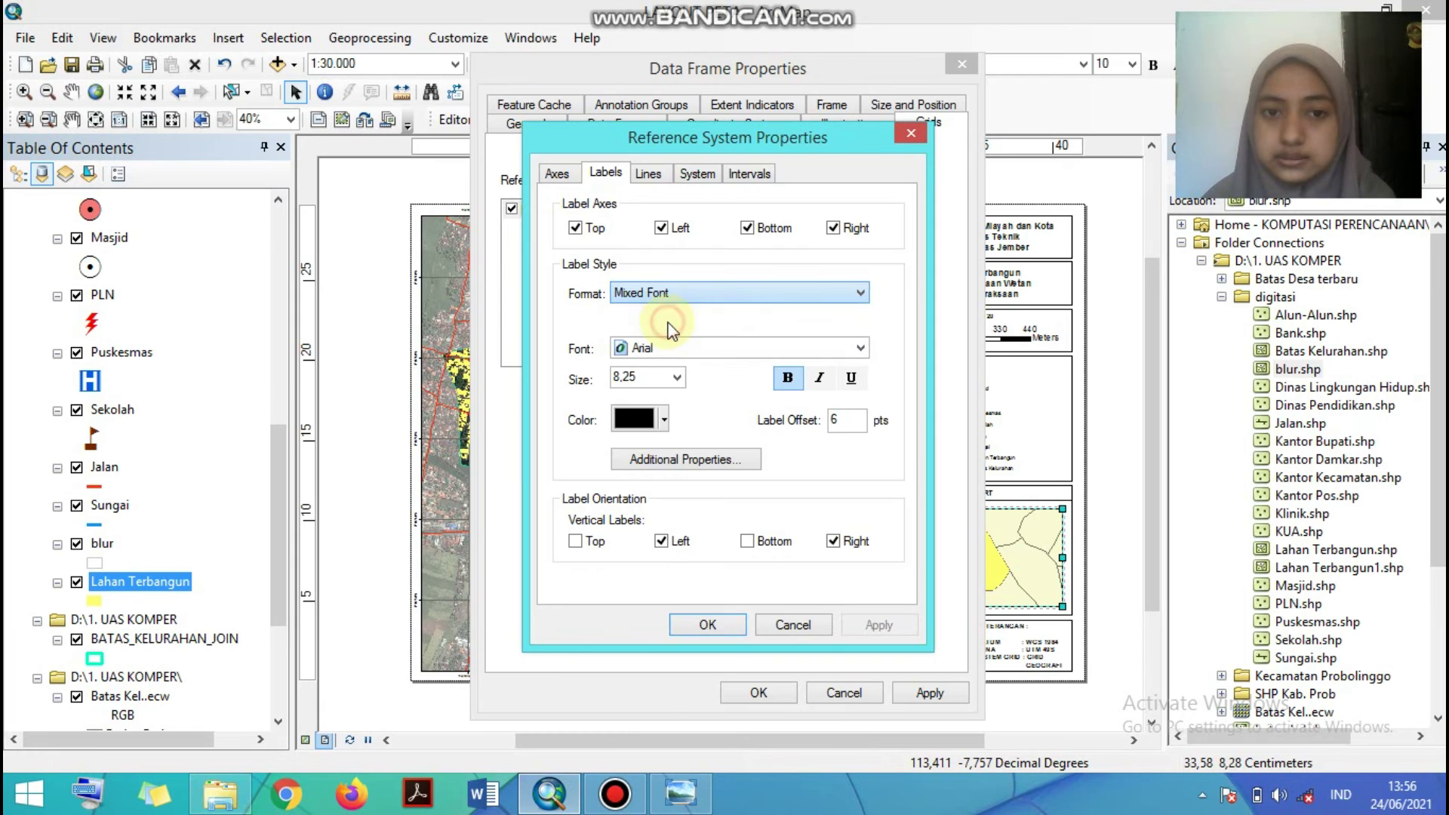
{"action": "left_click", "coordinate": [650, 301]}
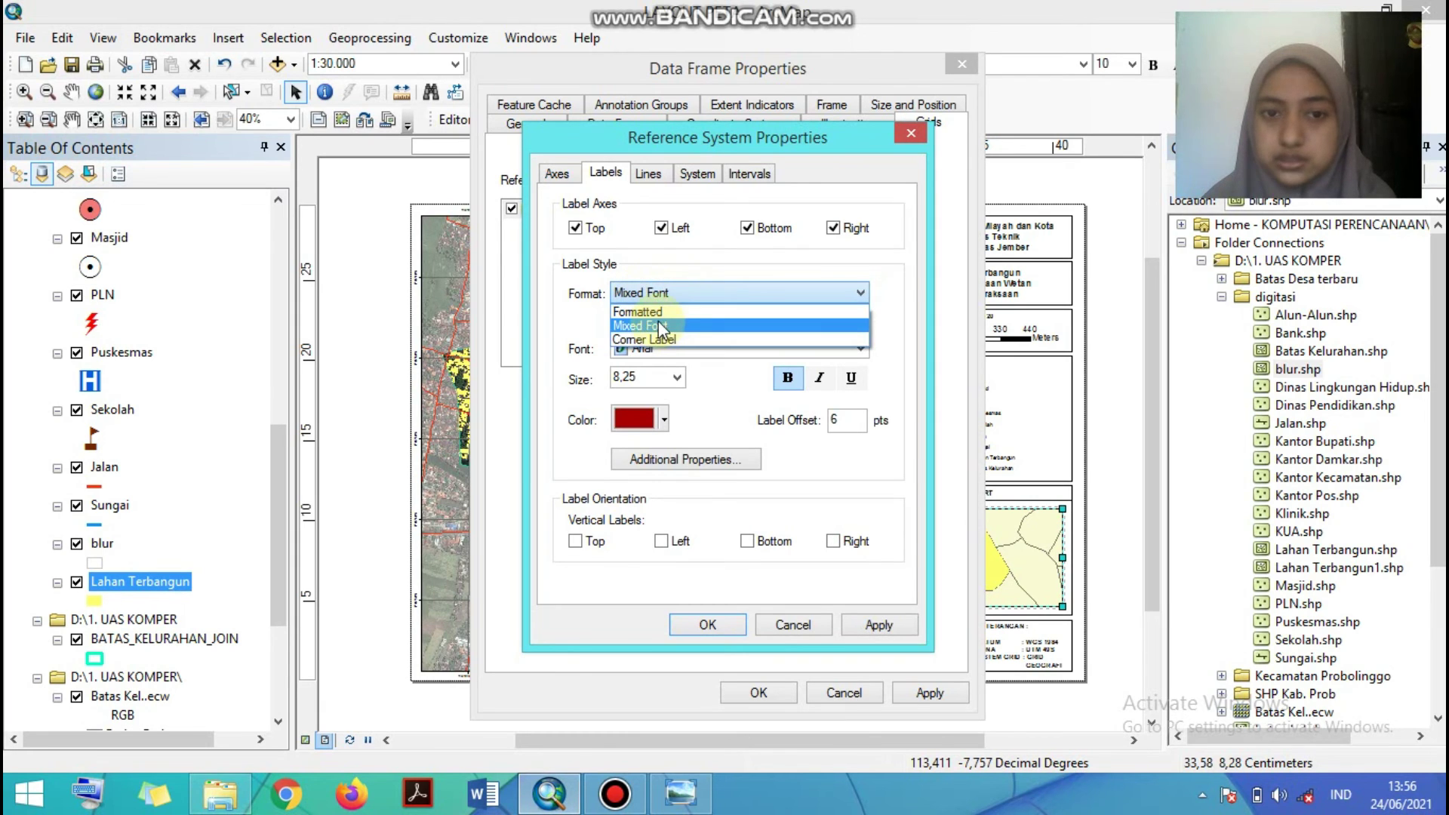
{"action": "left_click", "coordinate": [658, 320]}
- Set the inset map's measured grid to show no lines or ticks and apply it
{"action": "left_click", "coordinate": [651, 176]}
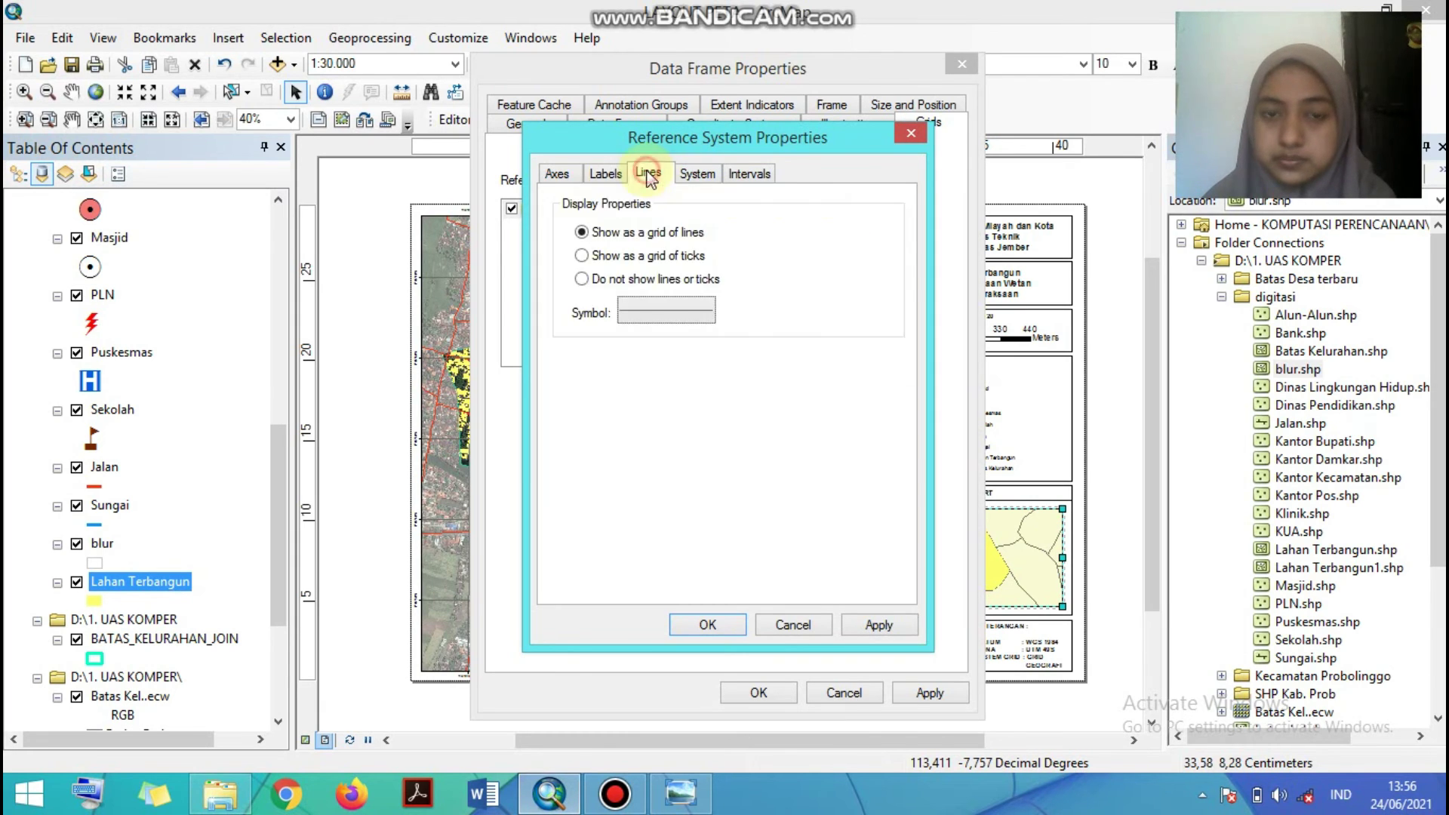
{"action": "left_click", "coordinate": [582, 280]}
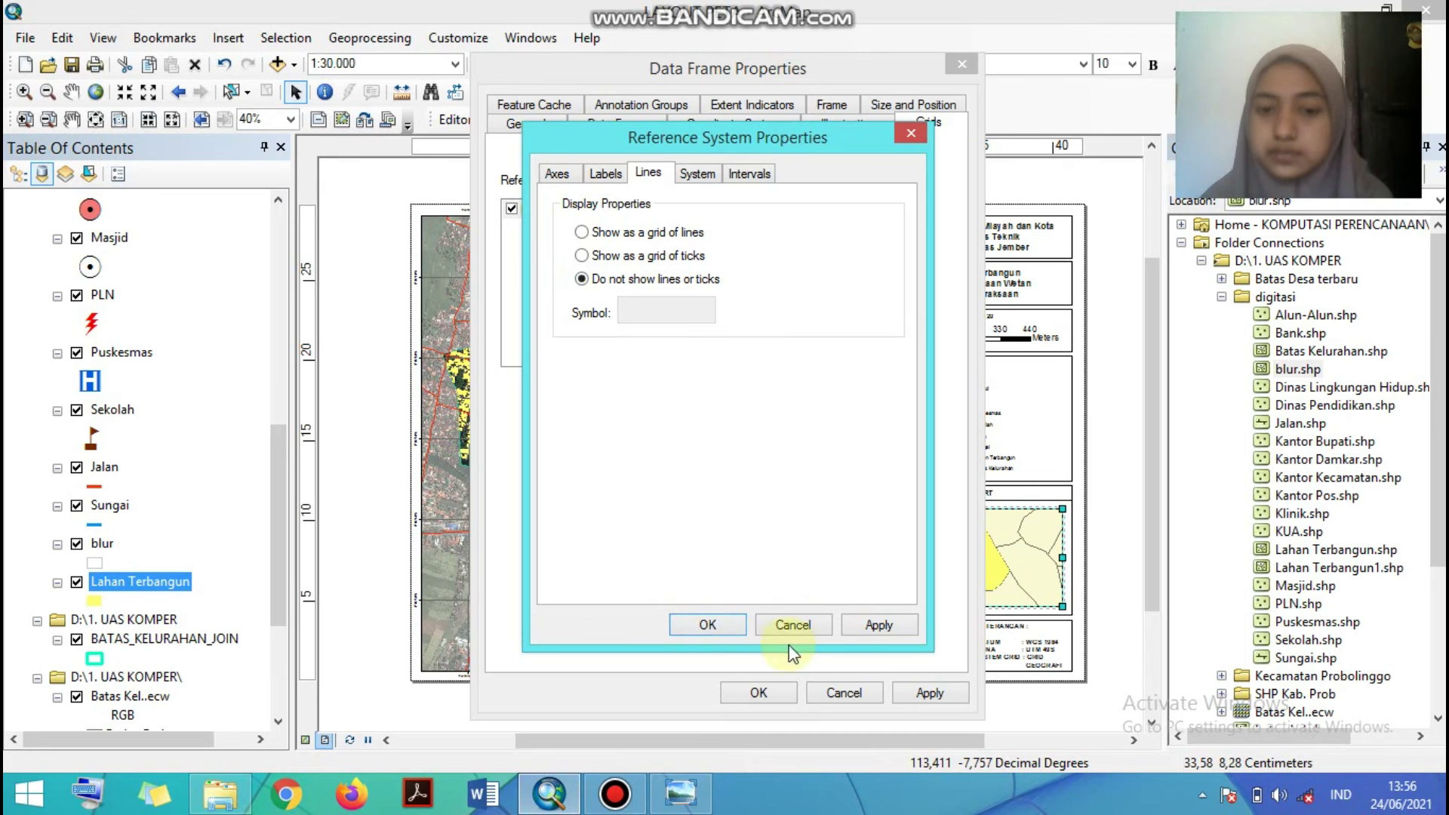
{"action": "left_click", "coordinate": [708, 626]}
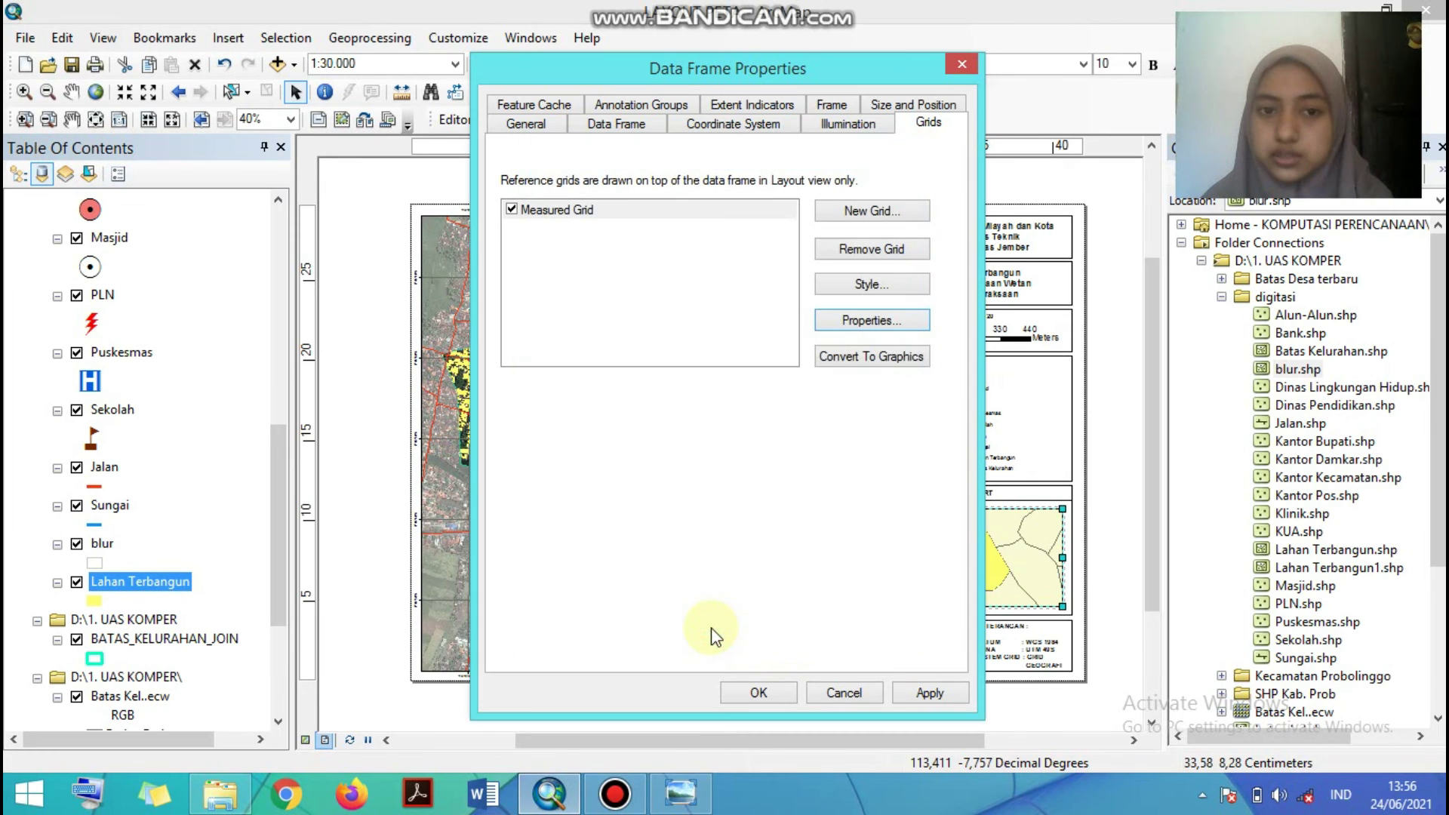
{"action": "left_click", "coordinate": [936, 692]}
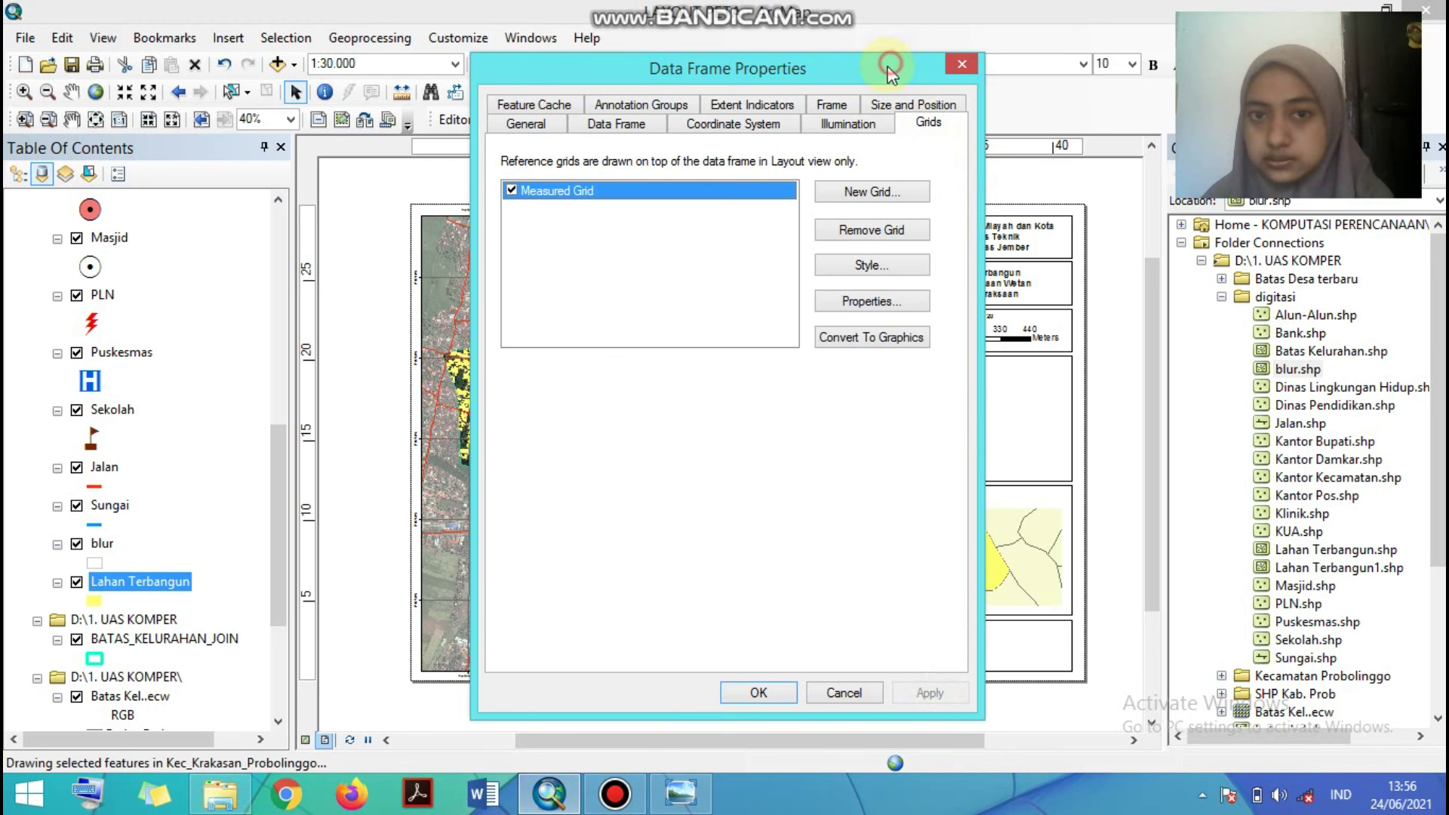
- Make the inset grid's Left and Right labels vertical, set the label color to black, and apply the changes to the inset map
{"action": "left_click_drag", "start_coordinate": [890, 63], "coordinate": [744, 96]}
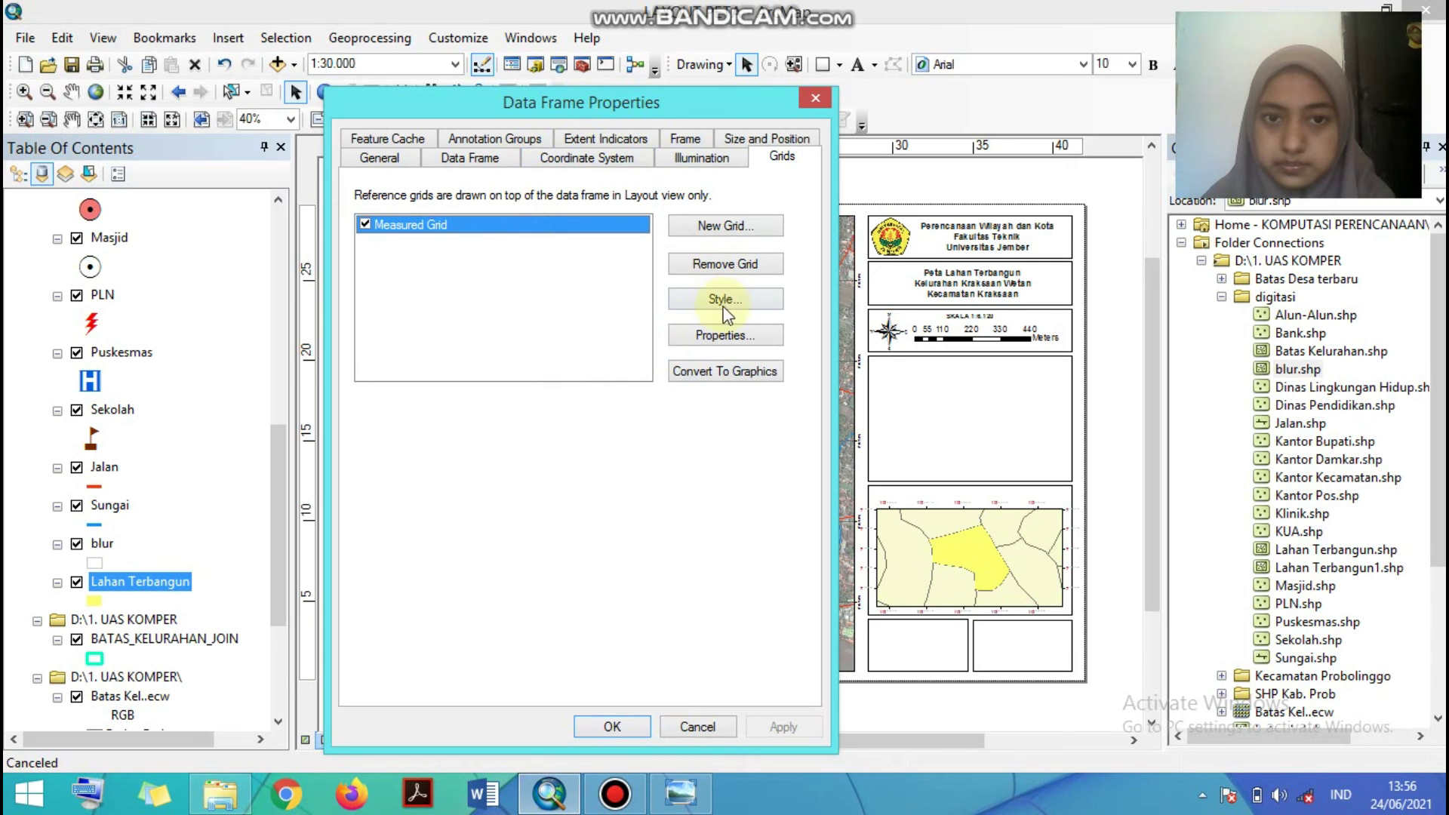
{"action": "left_click", "coordinate": [707, 337]}
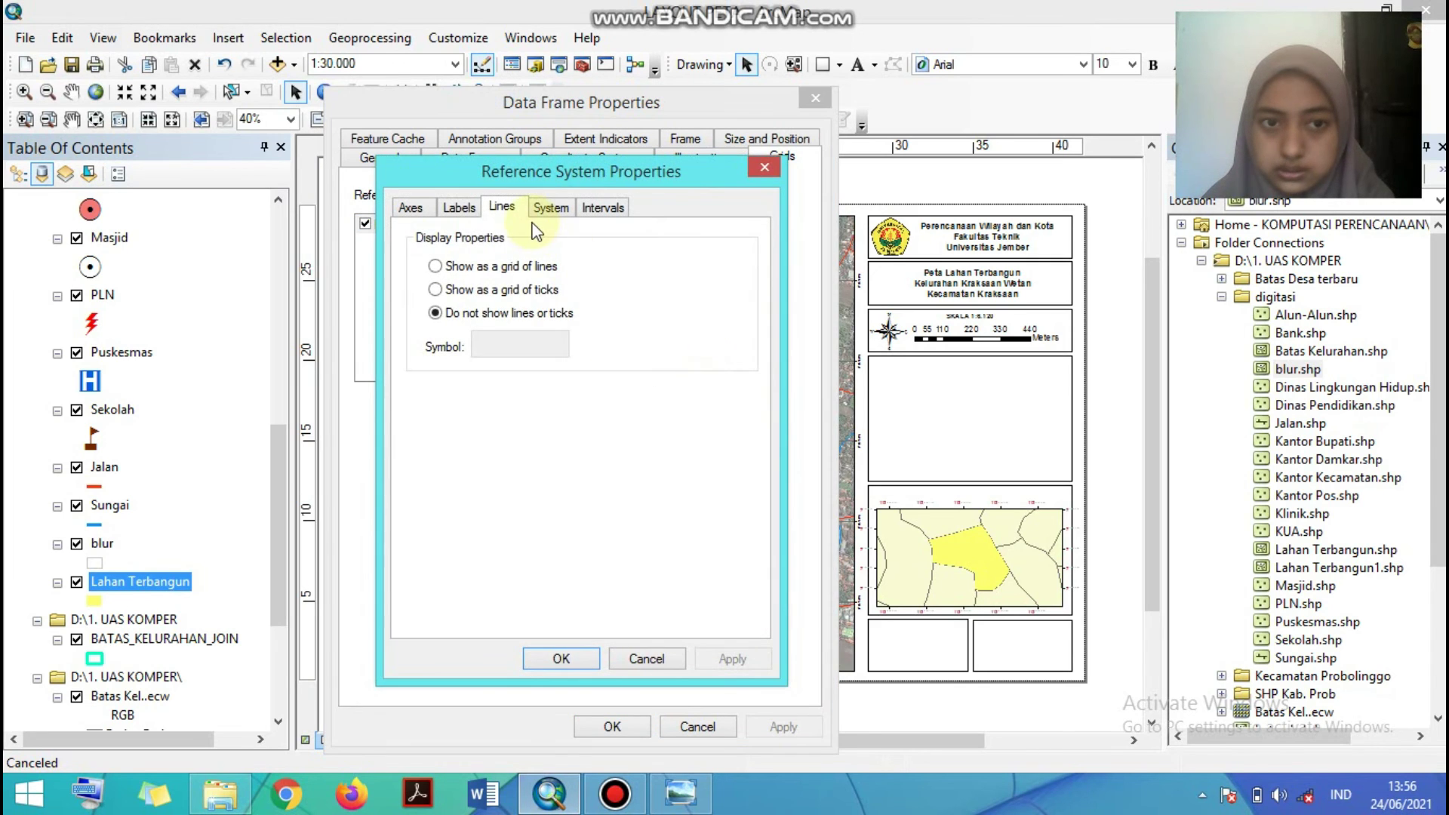
{"action": "left_click", "coordinate": [460, 211]}
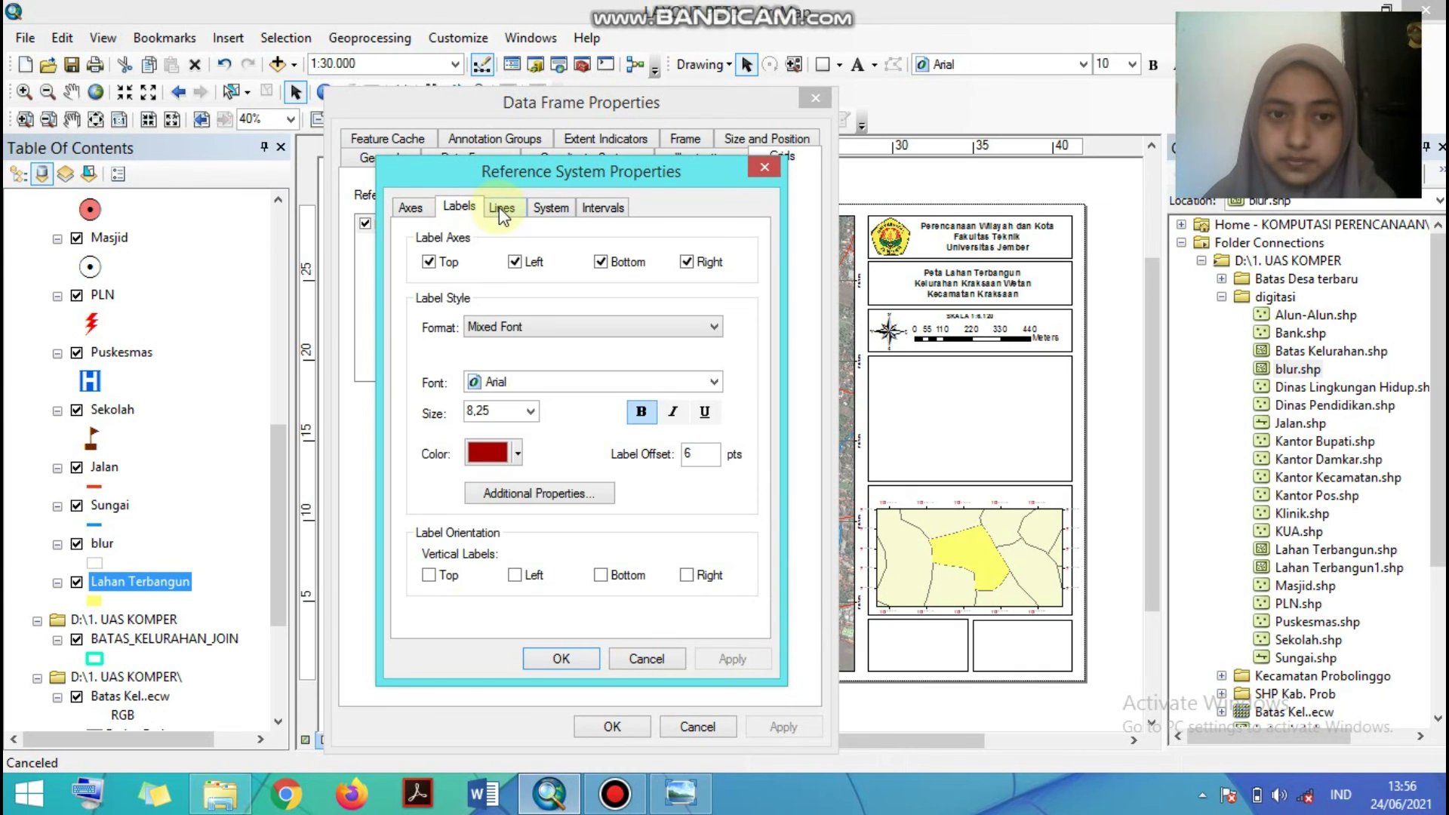
{"action": "left_click", "coordinate": [514, 576]}
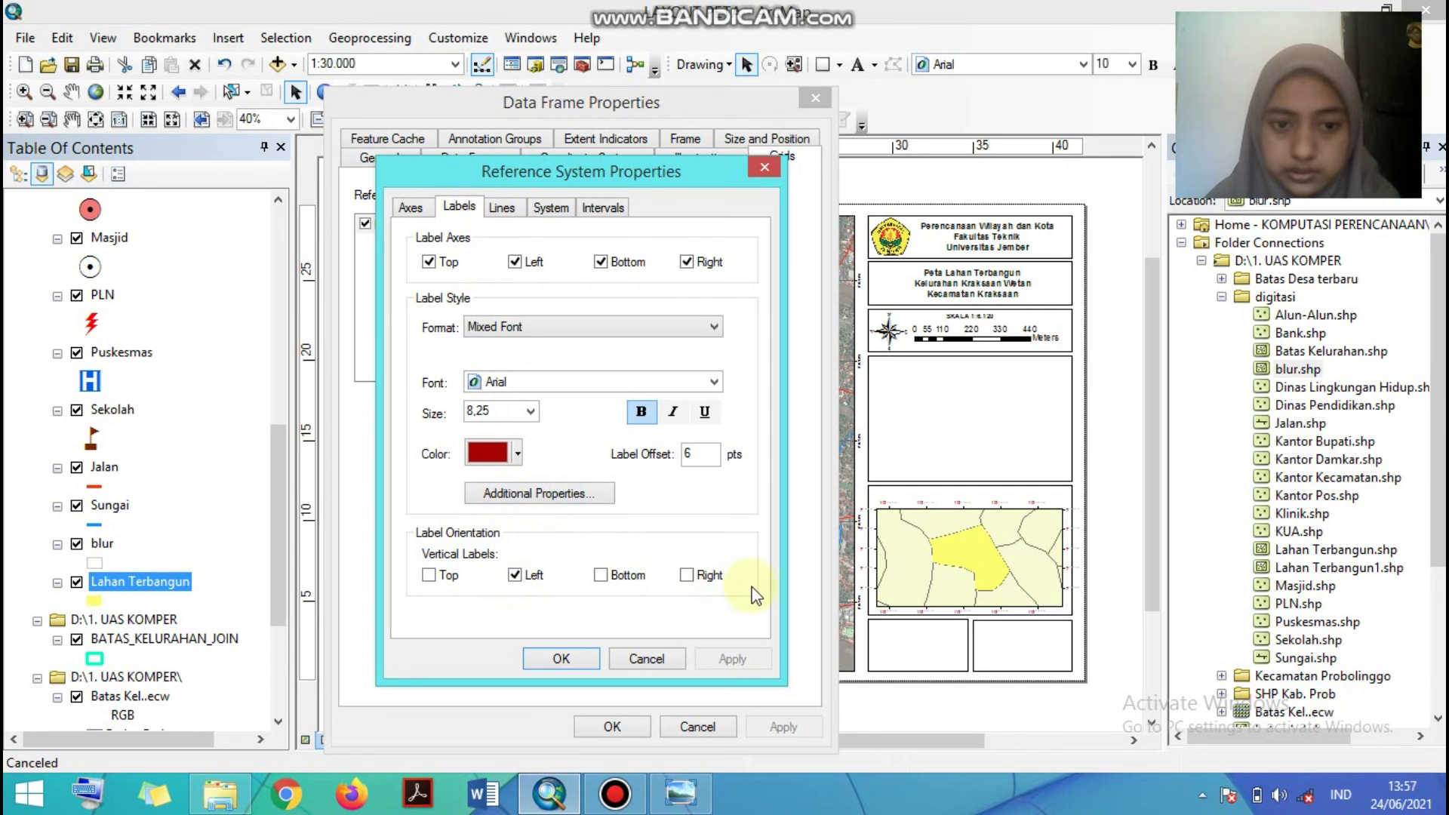
{"action": "left_click", "coordinate": [686, 575]}
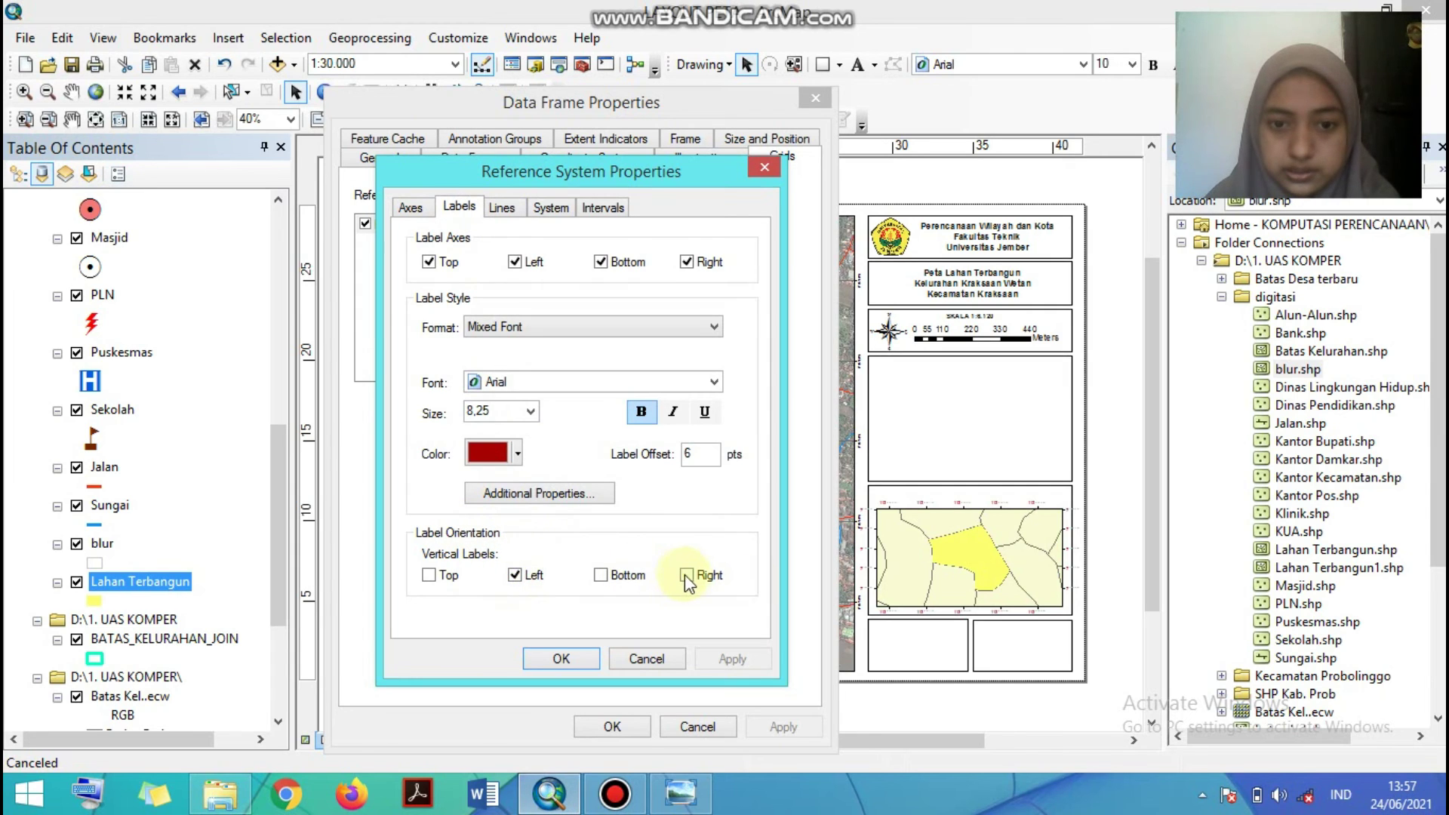
{"action": "left_click", "coordinate": [488, 453]}
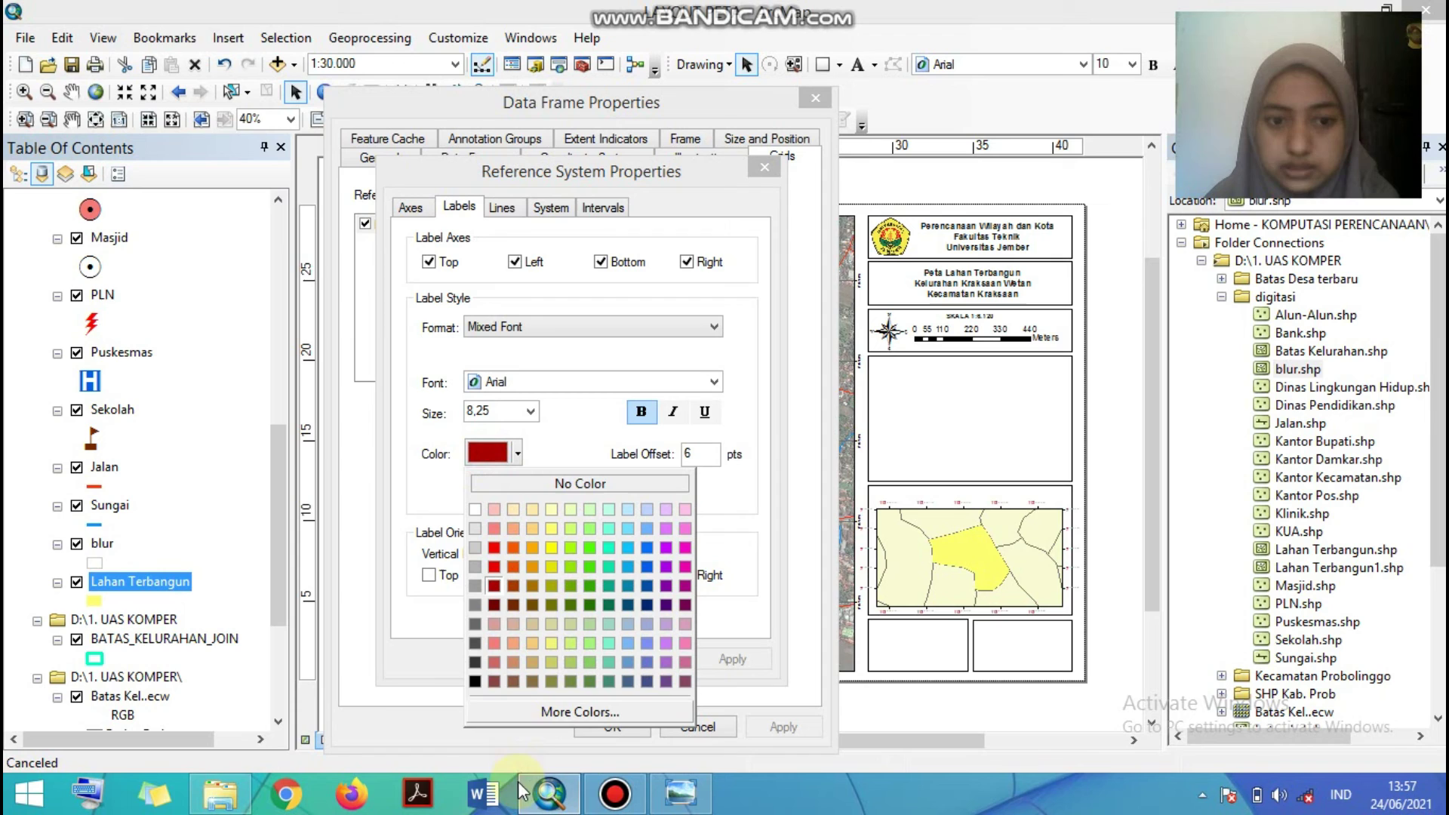
{"action": "left_click", "coordinate": [475, 681]}
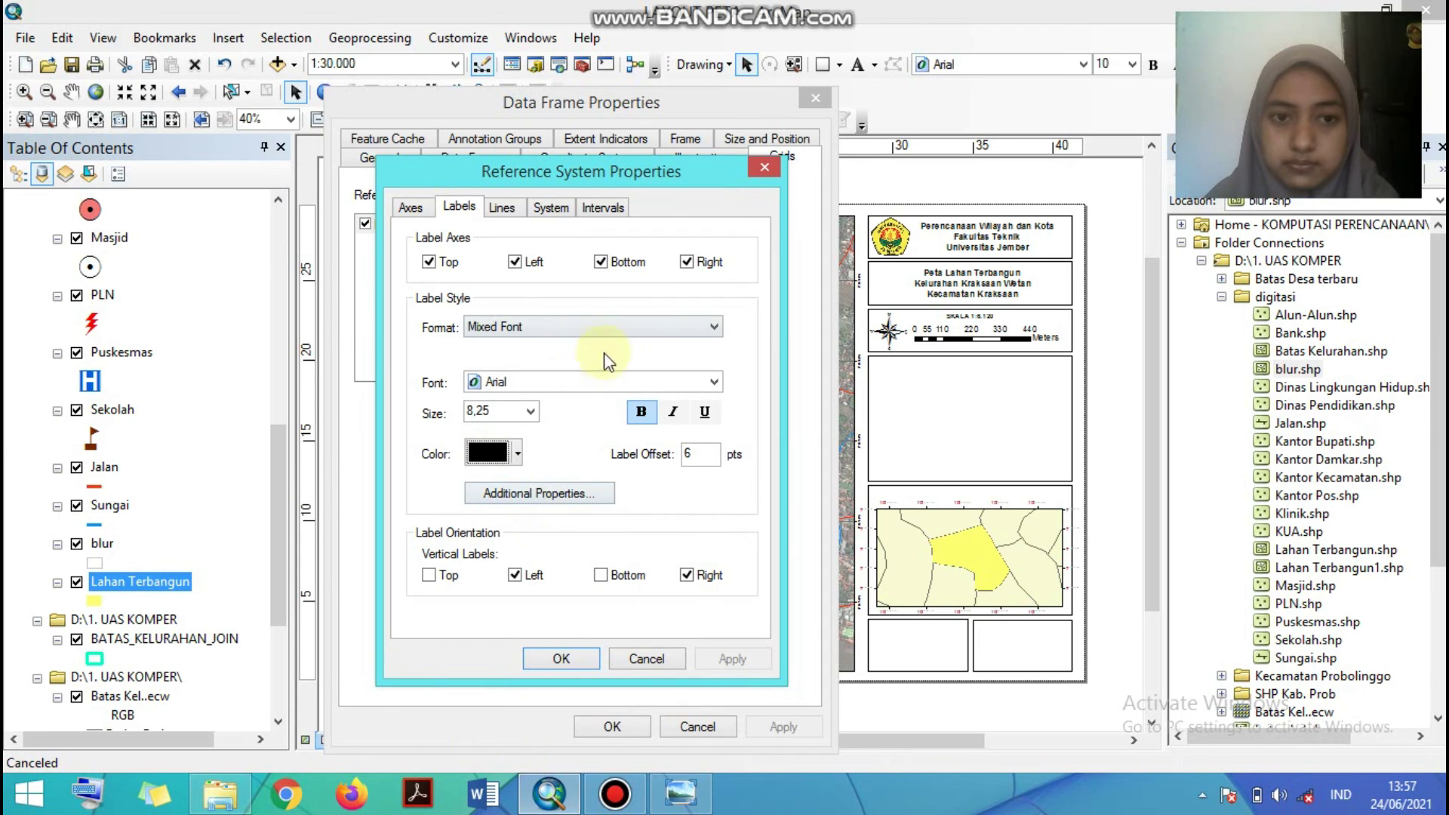
{"action": "left_click", "coordinate": [578, 656]}
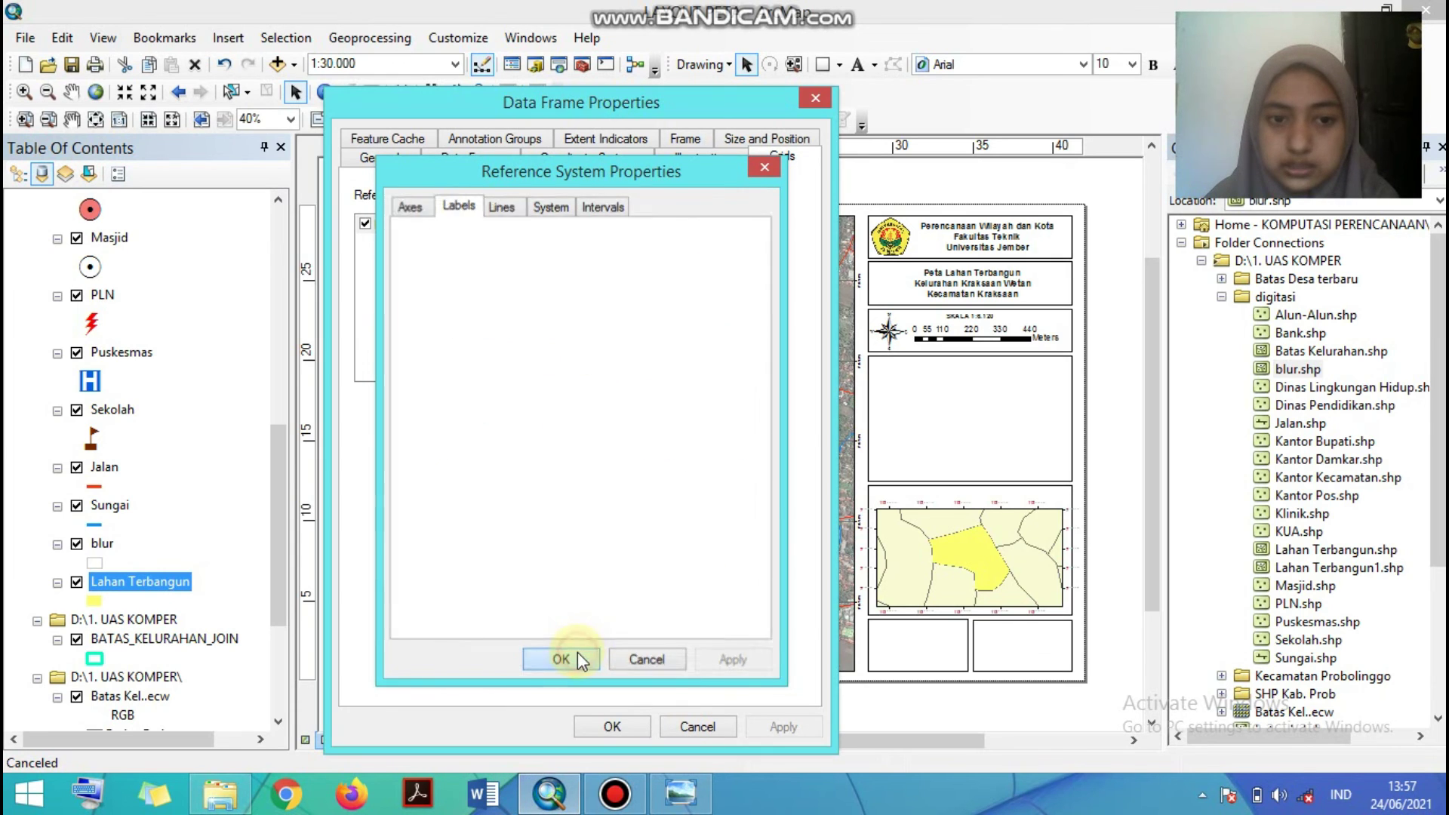
{"action": "left_click", "coordinate": [793, 731]}
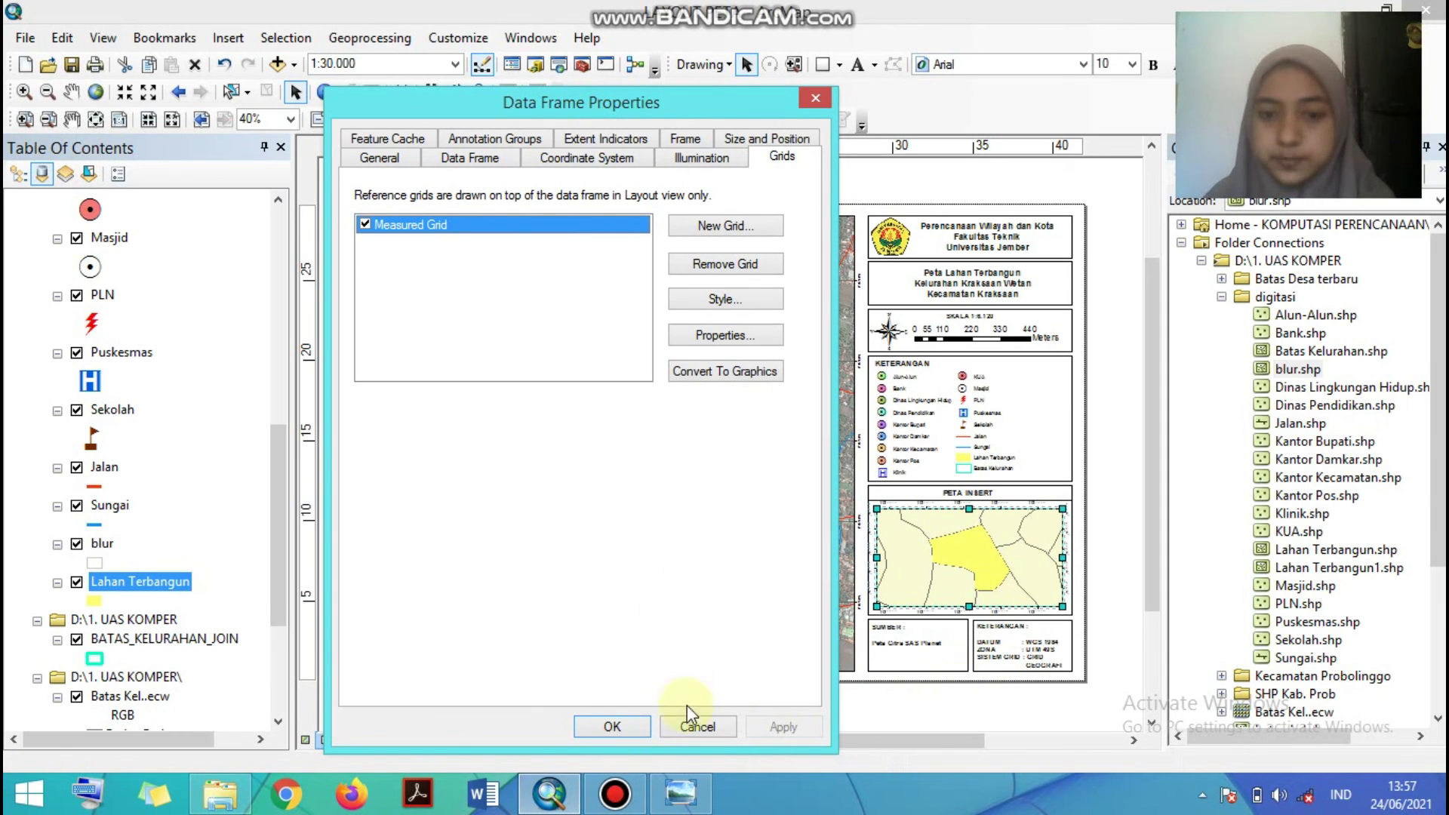
{"action": "left_click", "coordinate": [601, 726]}
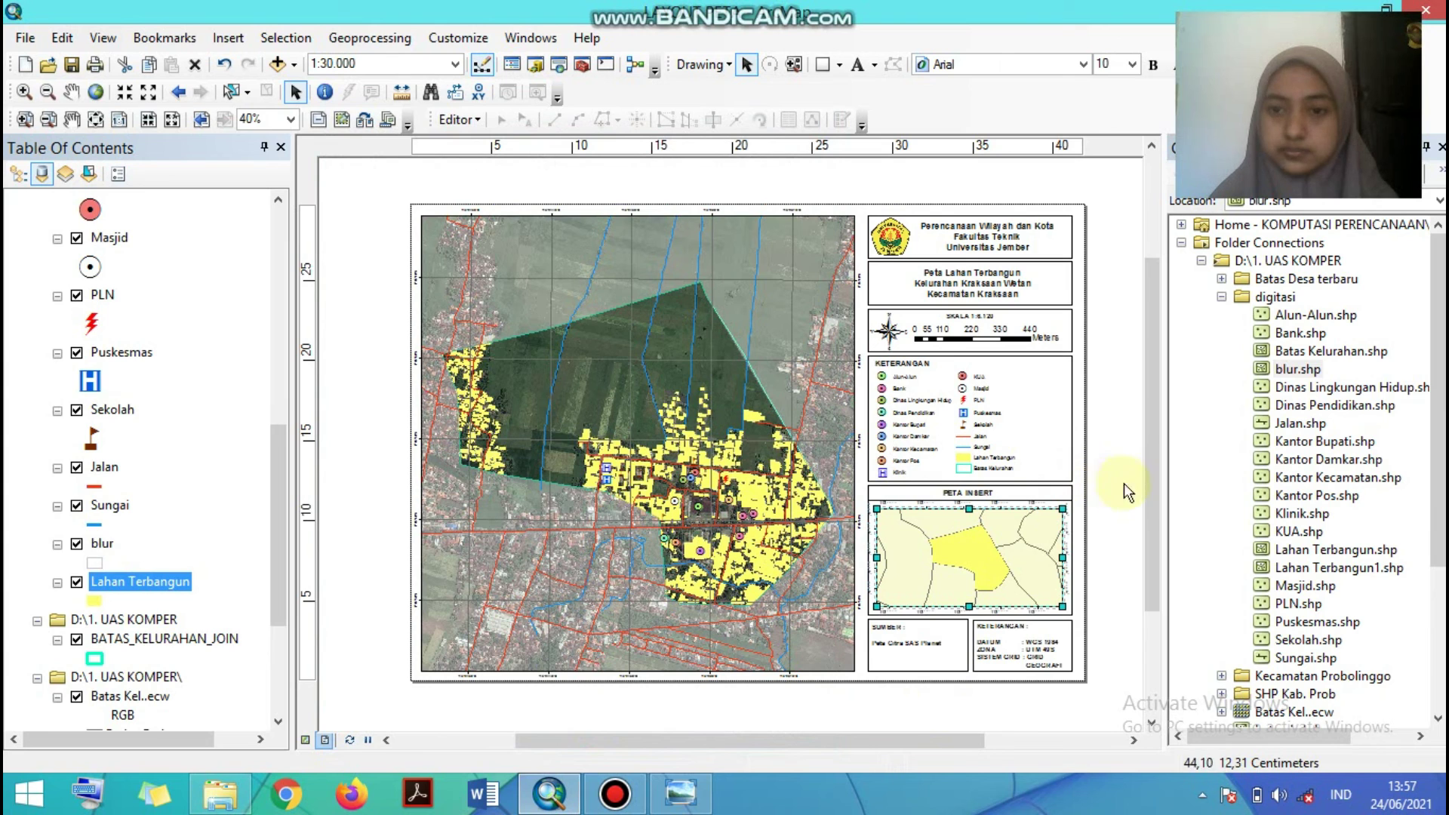
- Export the map layout as a JPEG named PETA LAHAN TERBANGUN at 96 dpi to the 1. UAS KOMPER folder on drive D
{"action": "scroll", "coordinate": [1155, 511], "scroll_direction": "down", "scroll_amount": 1}
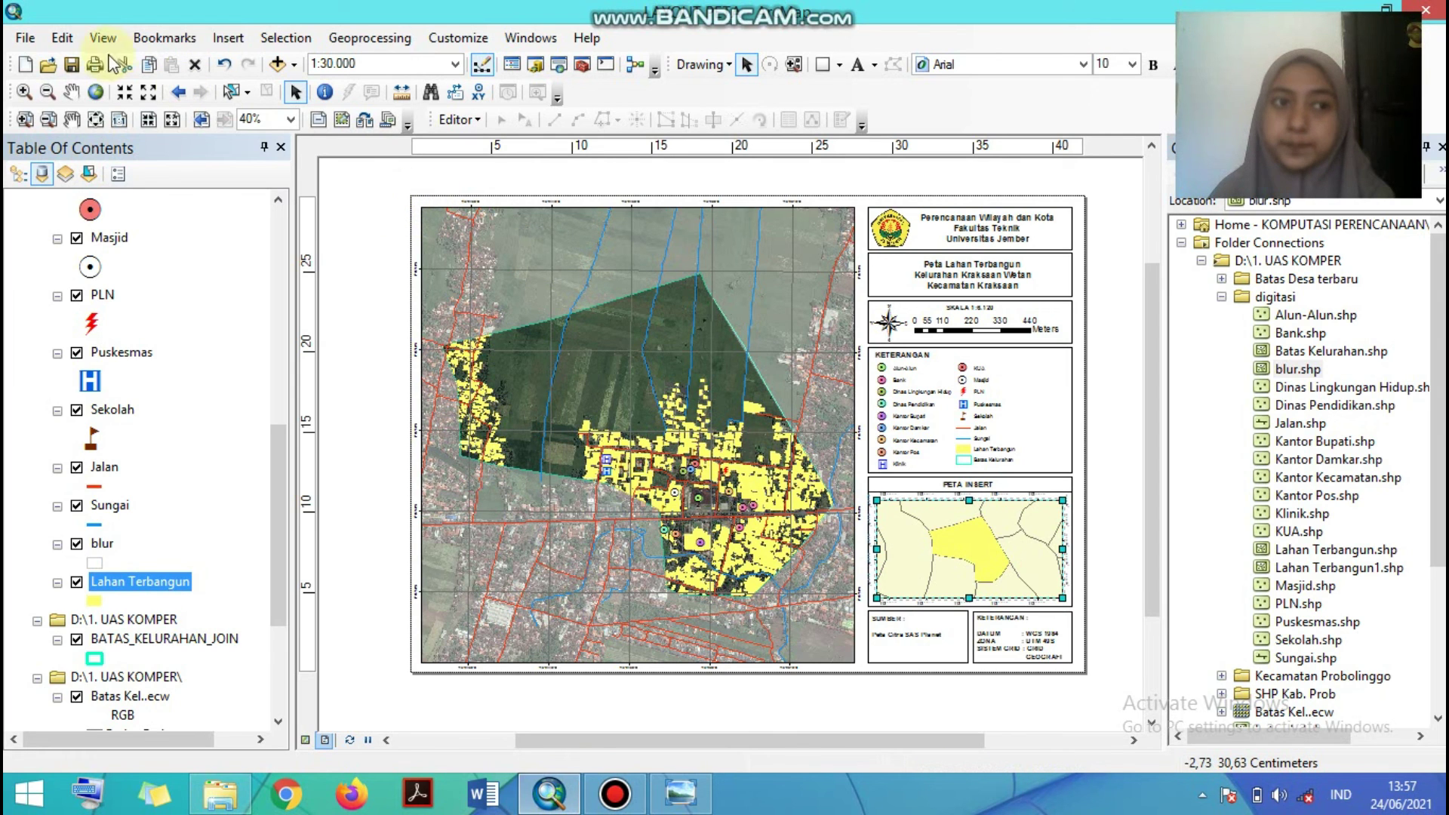
{"action": "left_click", "coordinate": [25, 38]}
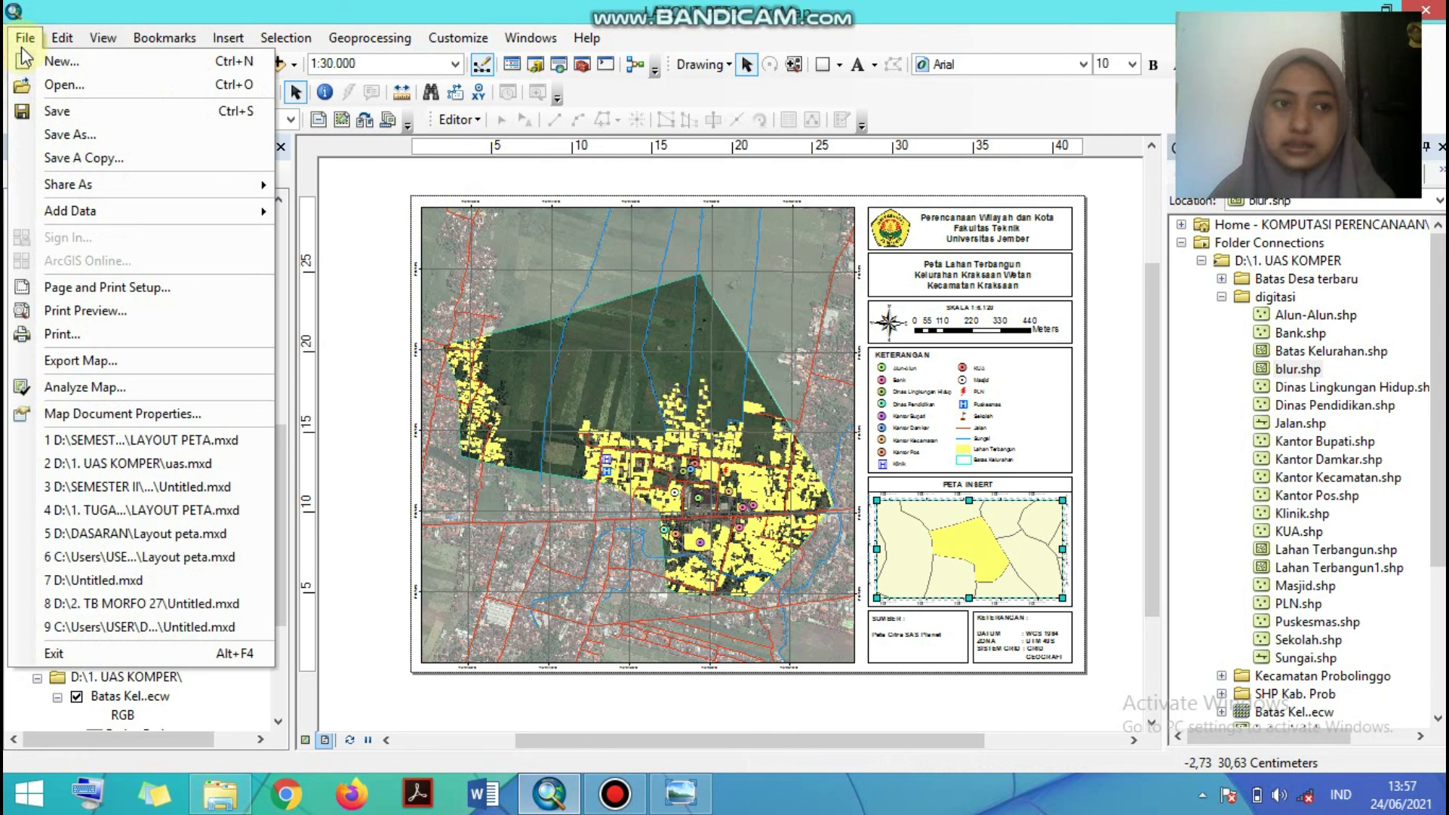
{"action": "left_click", "coordinate": [27, 38]}
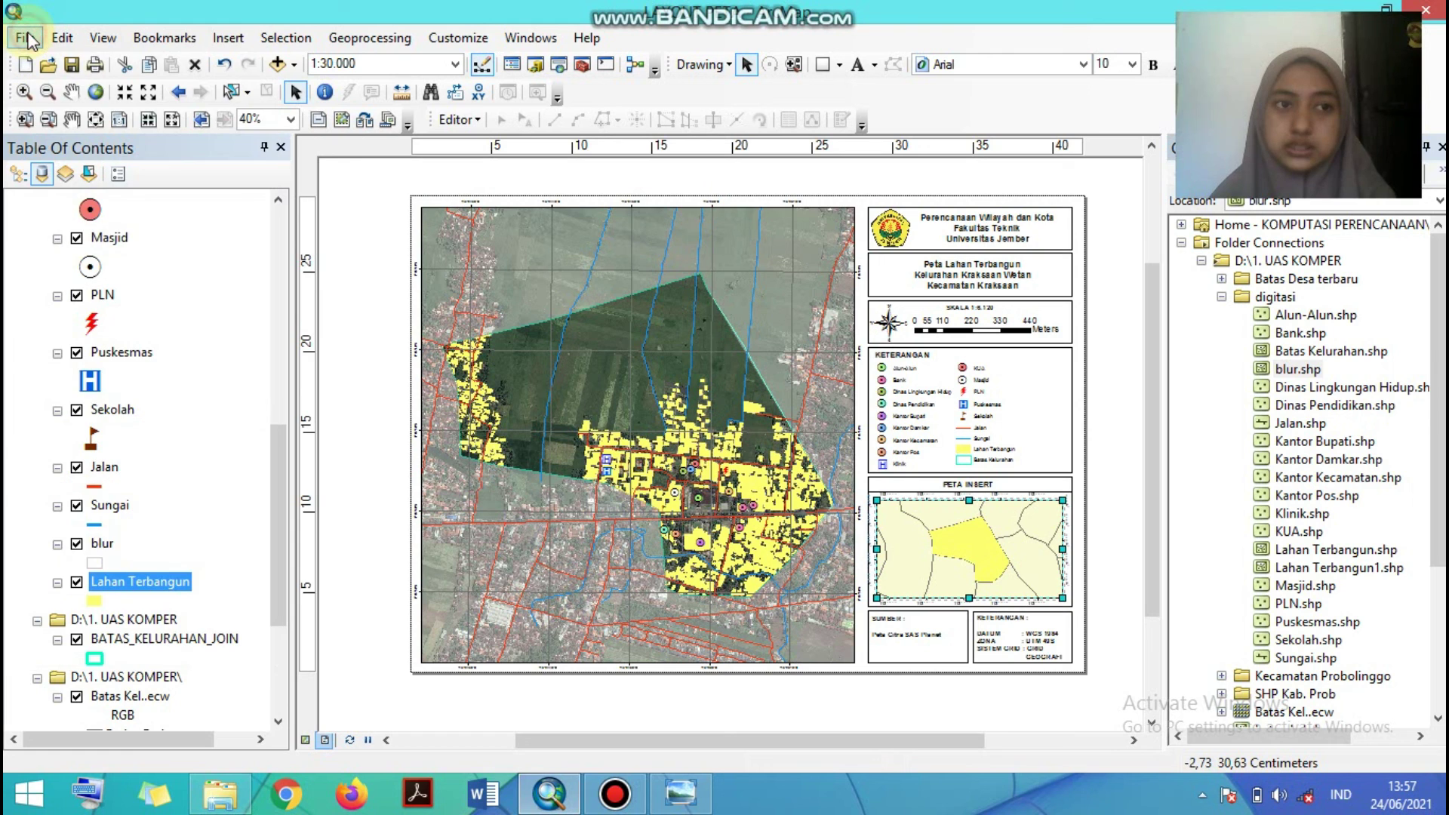
{"action": "left_click", "coordinate": [27, 38]}
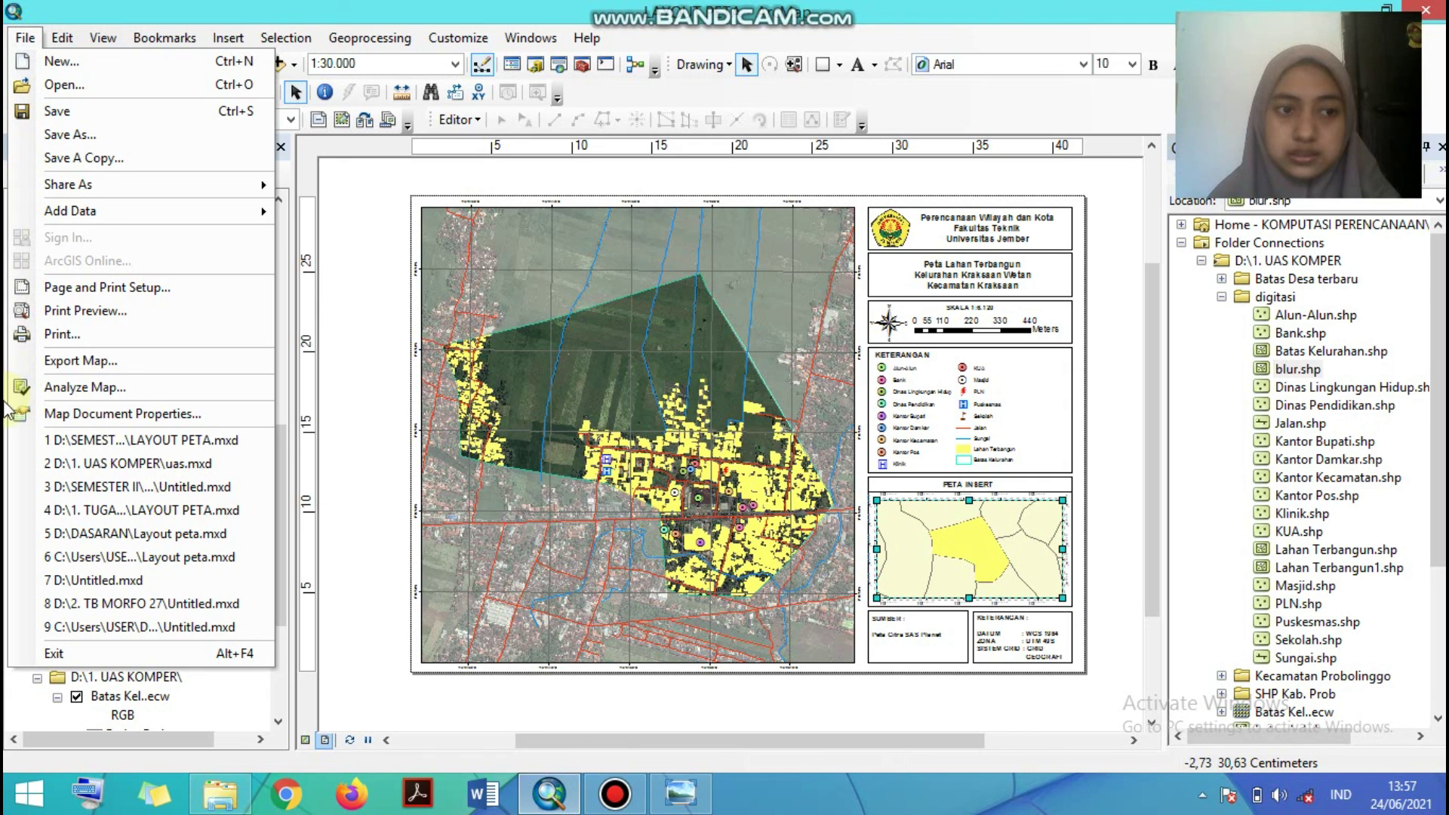
{"action": "left_click", "coordinate": [85, 366]}
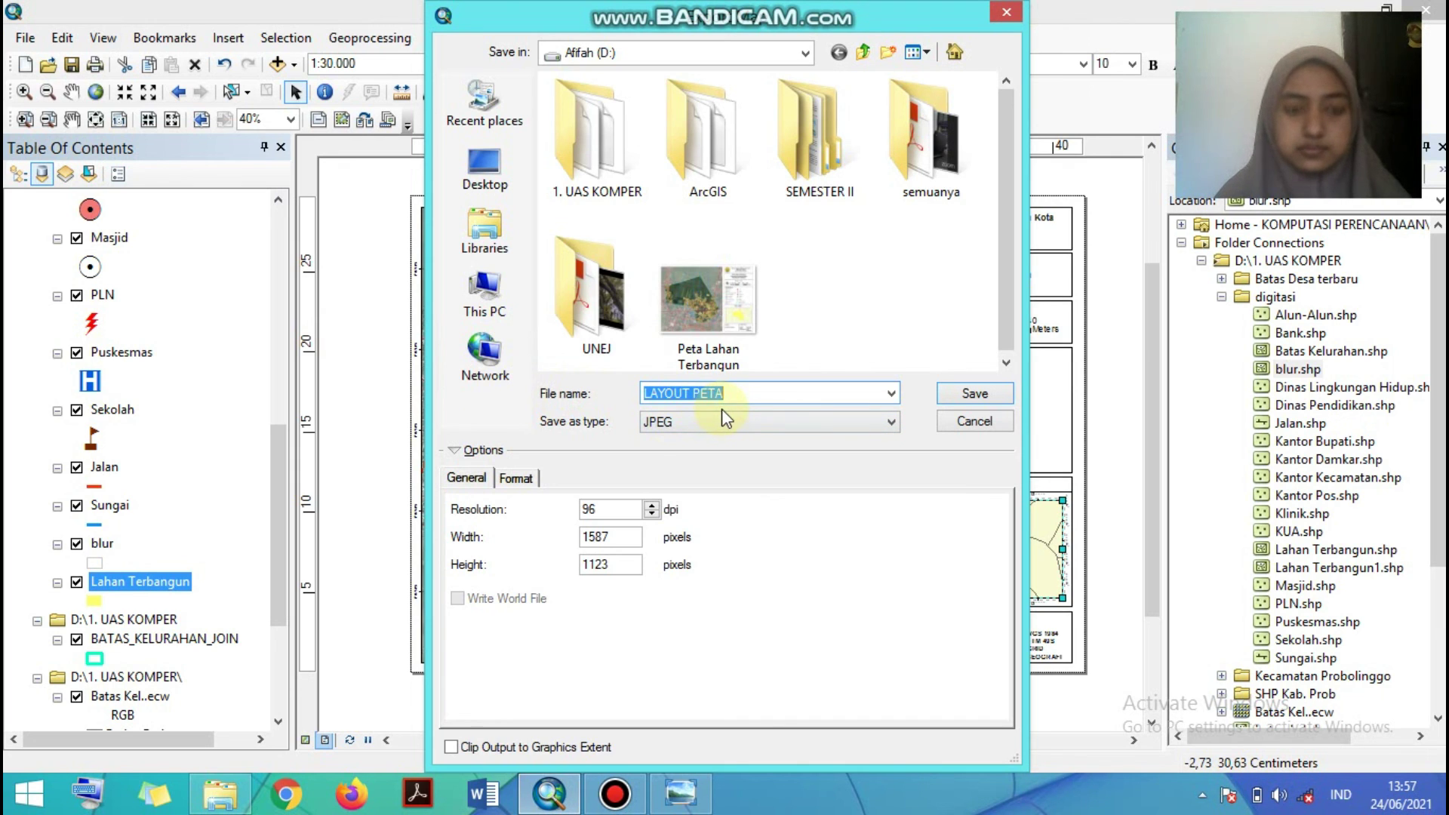
{"action": "double_click", "coordinate": [604, 164]}
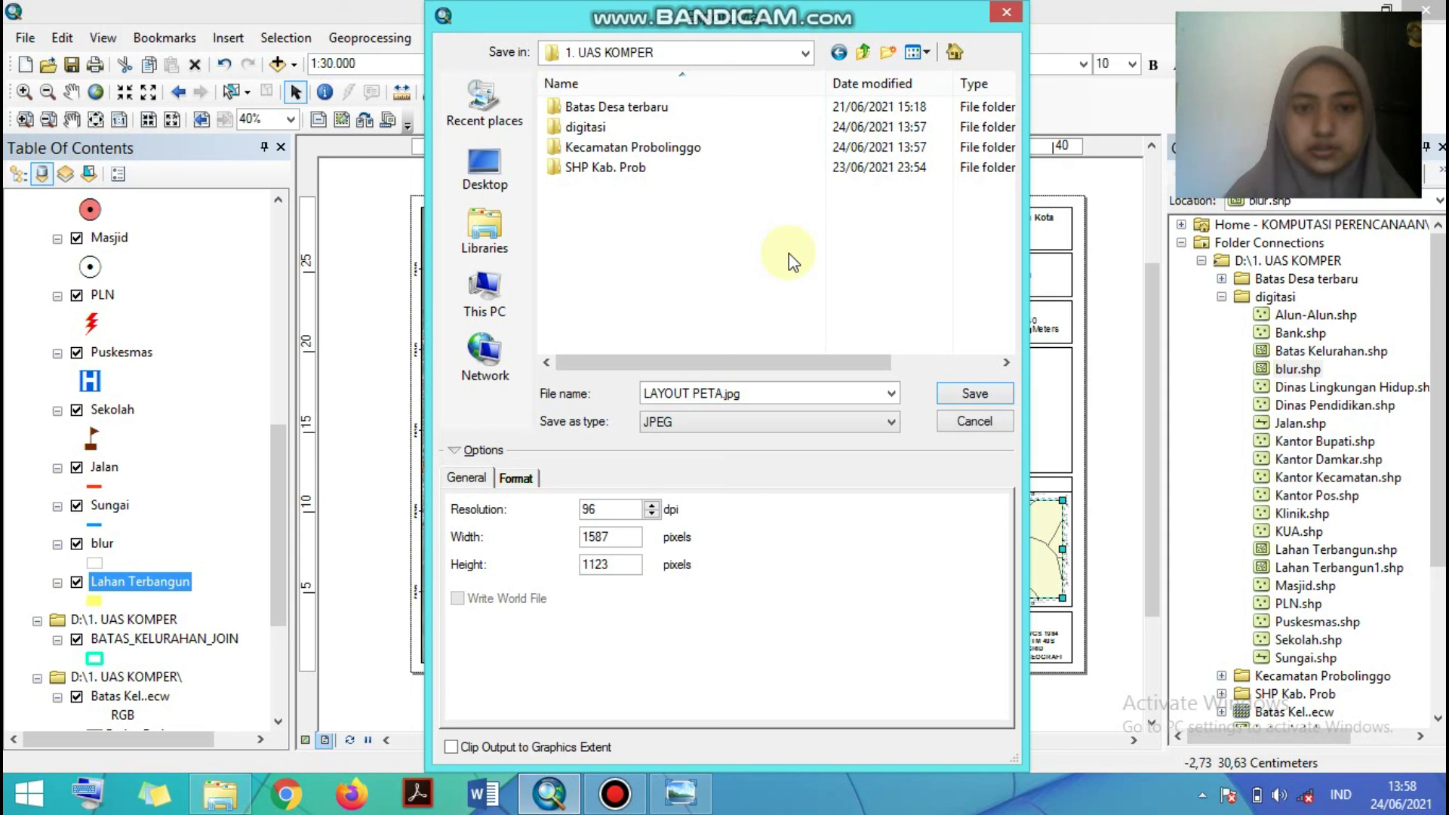
{"action": "left_click", "coordinate": [771, 398]}
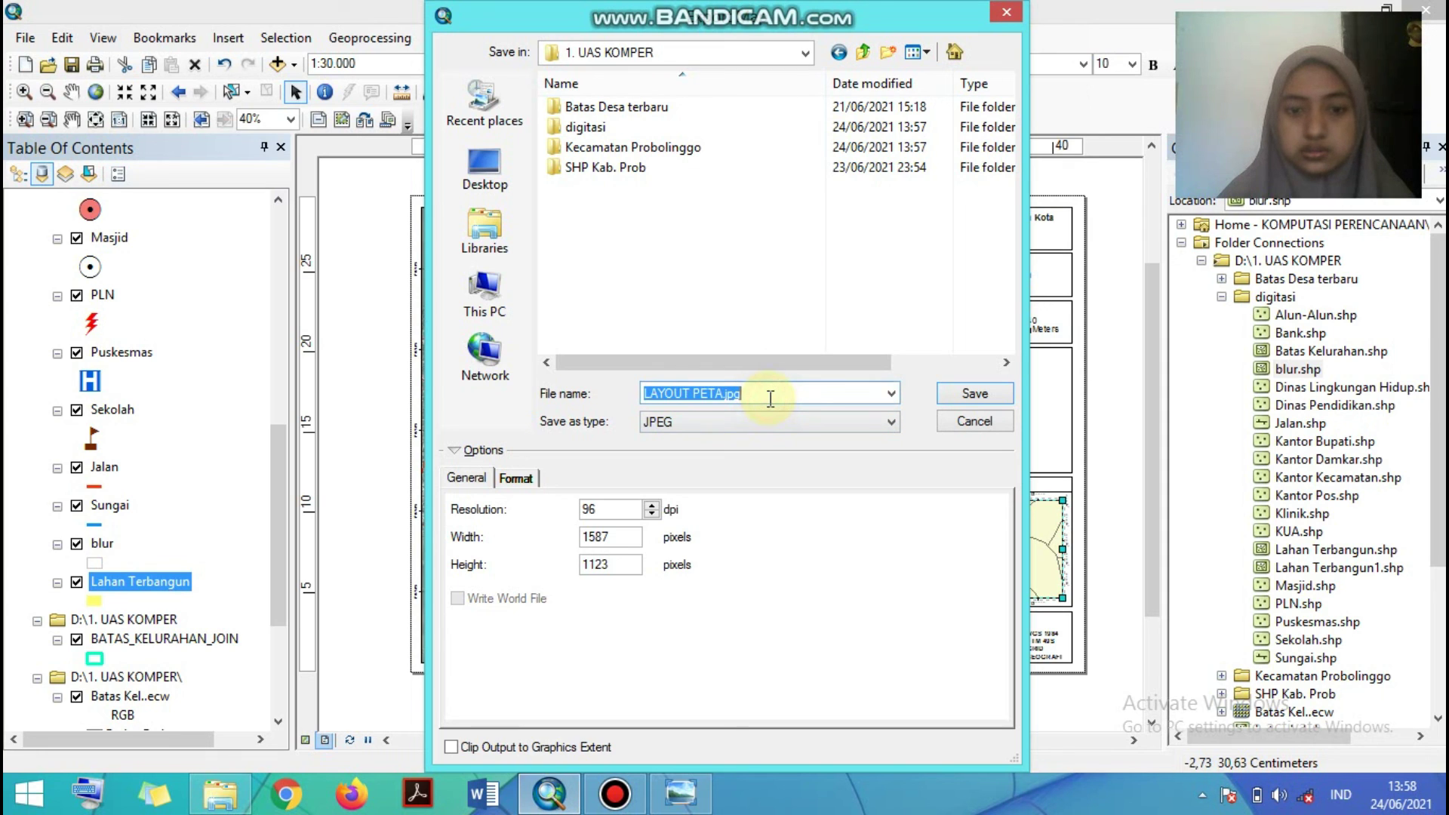
{"action": "type", "text": "PETA LAH"}
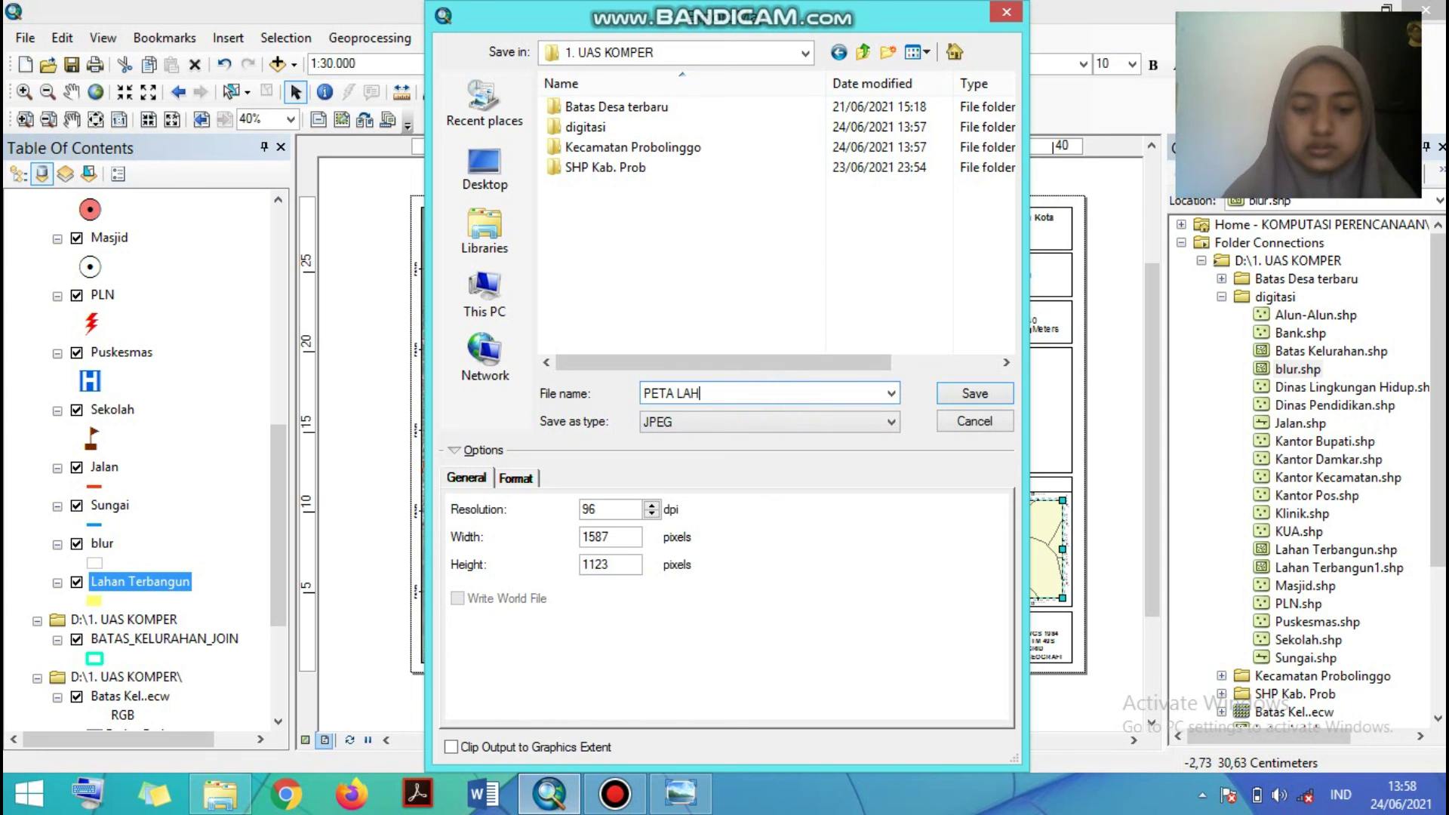
{"action": "type", "text": "AN TERBANGUN"}
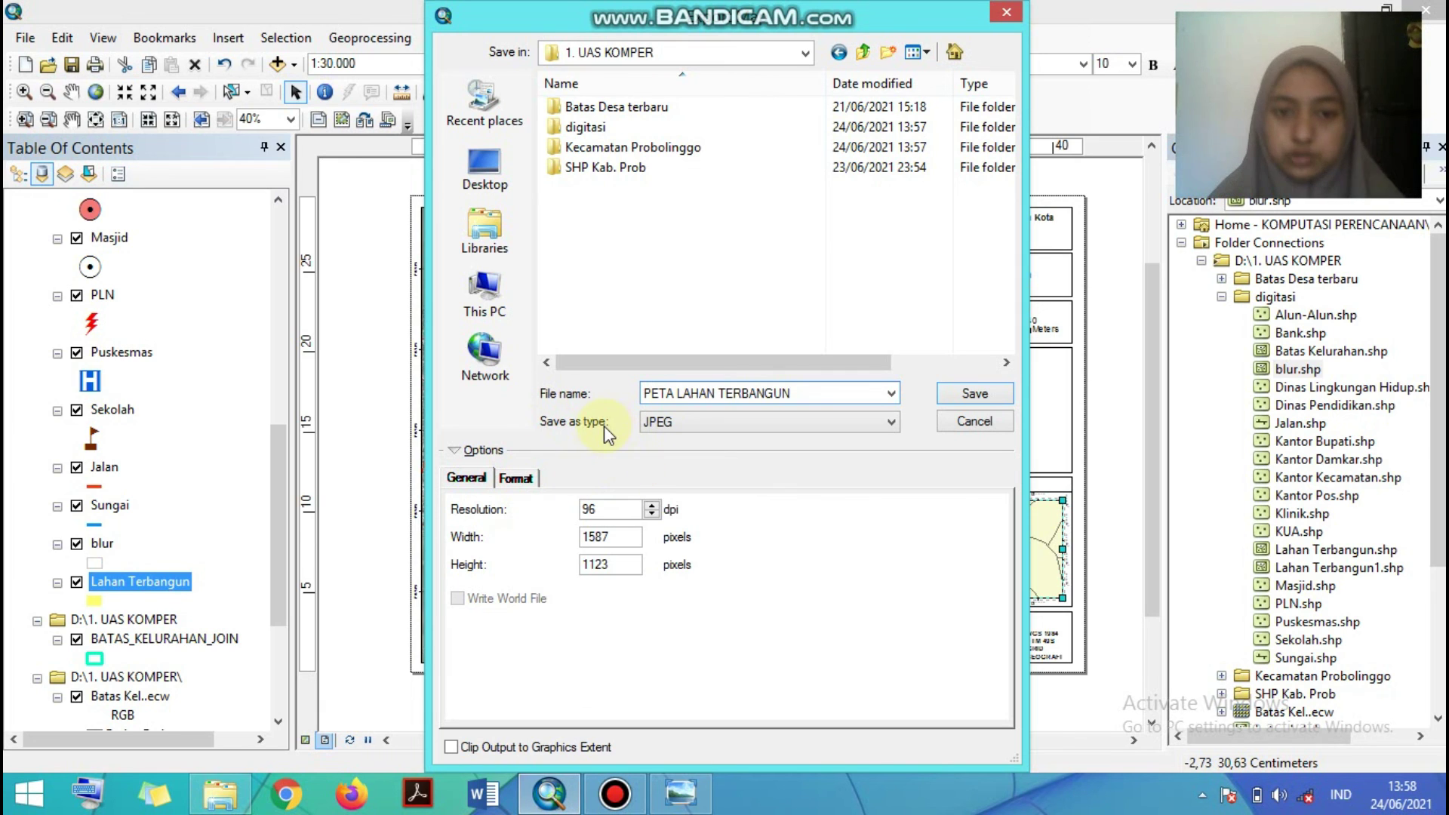
{"action": "left_click", "coordinate": [709, 421]}
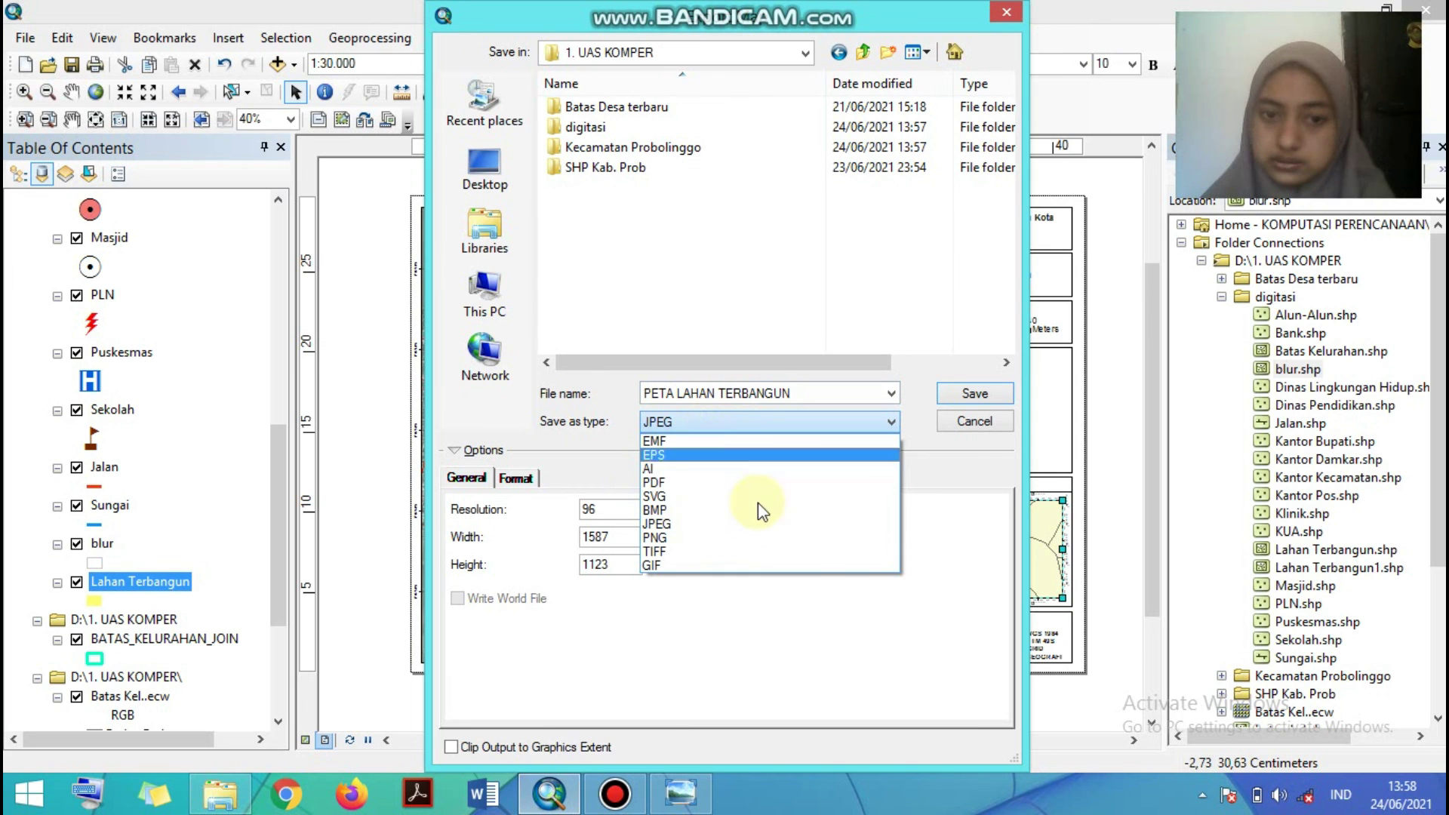
{"action": "left_click", "coordinate": [950, 495]}
{"action": "left_click", "coordinate": [990, 396]}
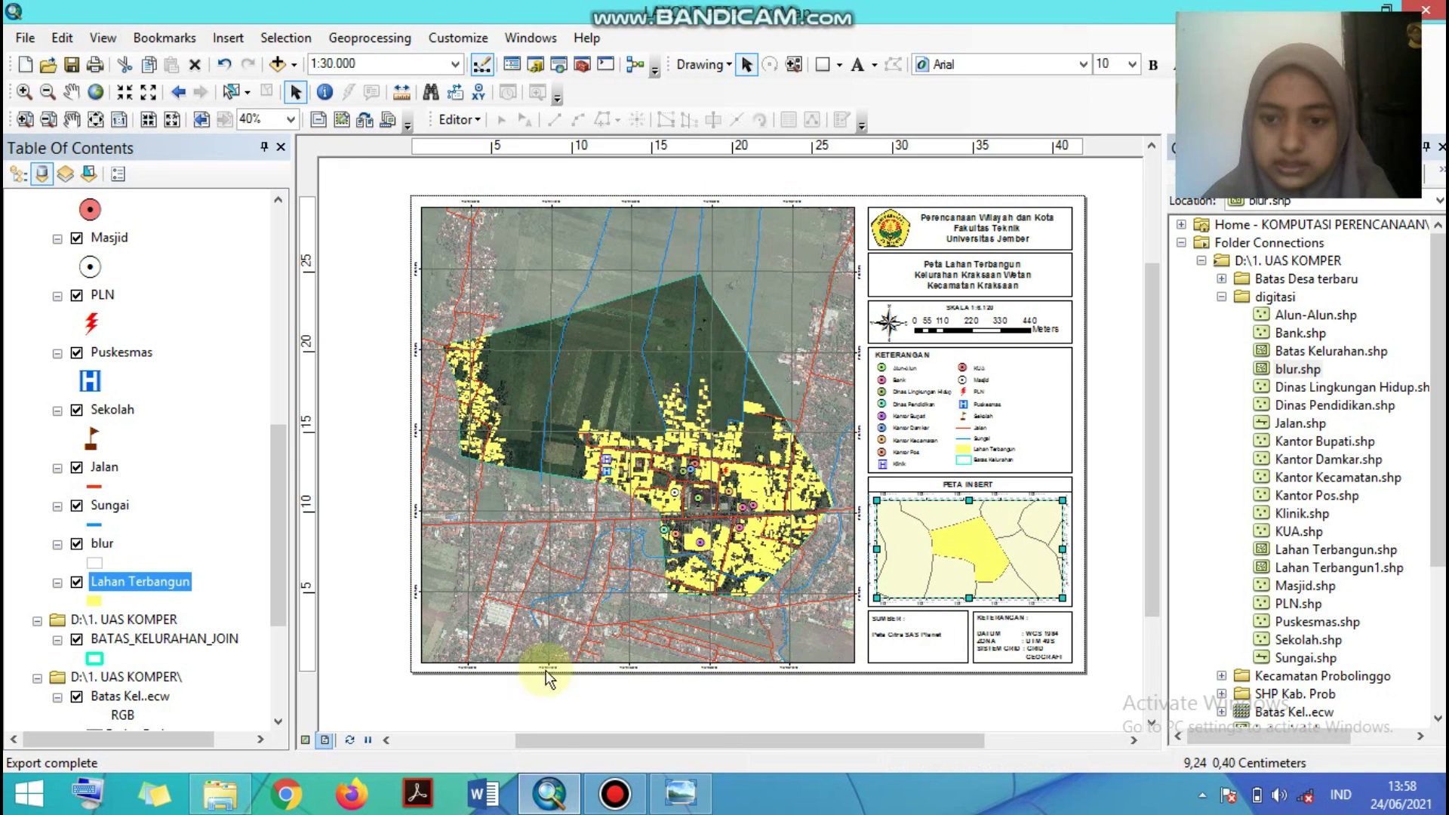
- Switch to File Explorer and open the exported PETA LAHAN TERBANGUN image from the 1. UAS KOMPER folder
{"action": "left_click", "coordinate": [239, 801]}
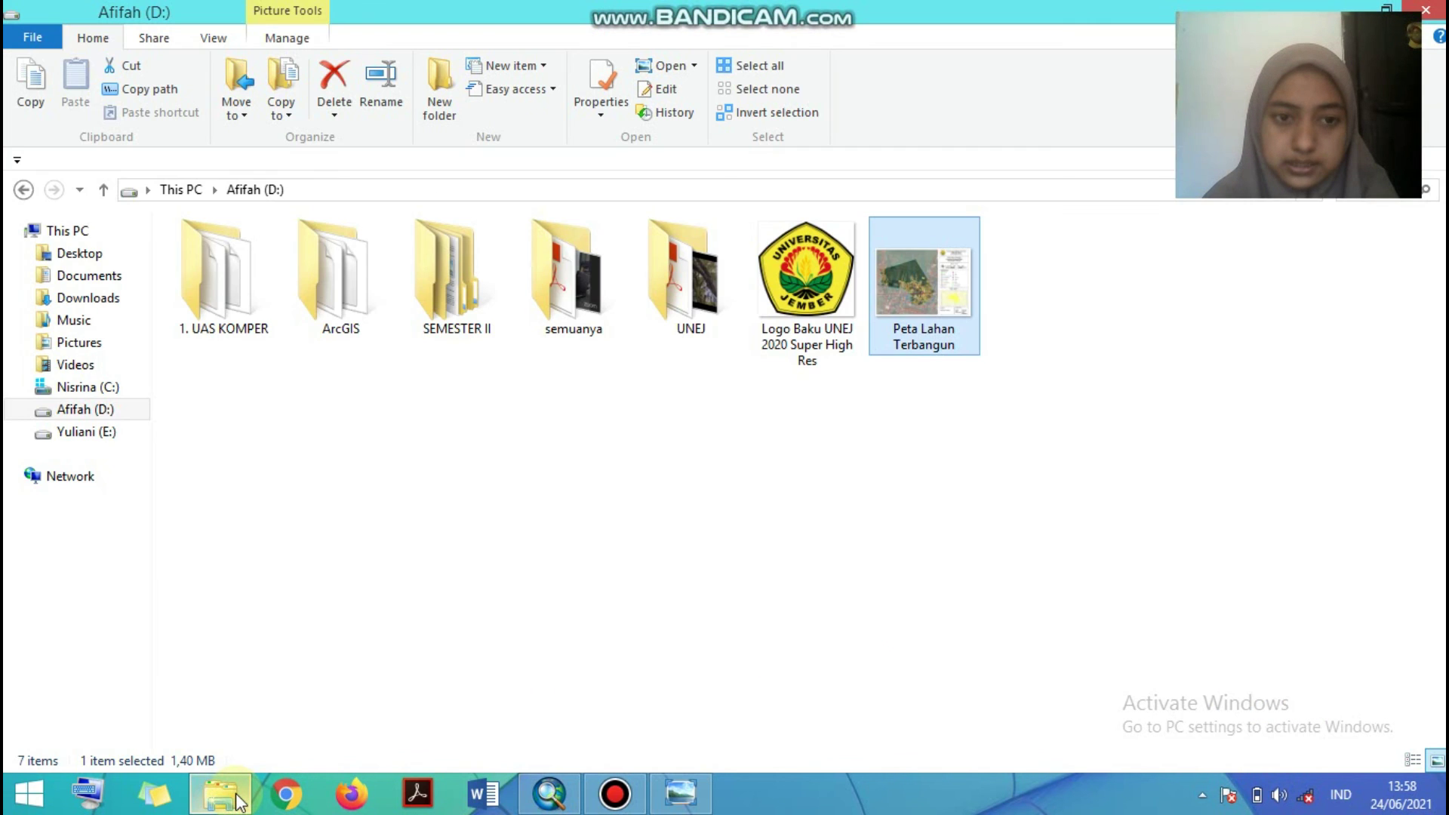
{"action": "double_click", "coordinate": [227, 271]}
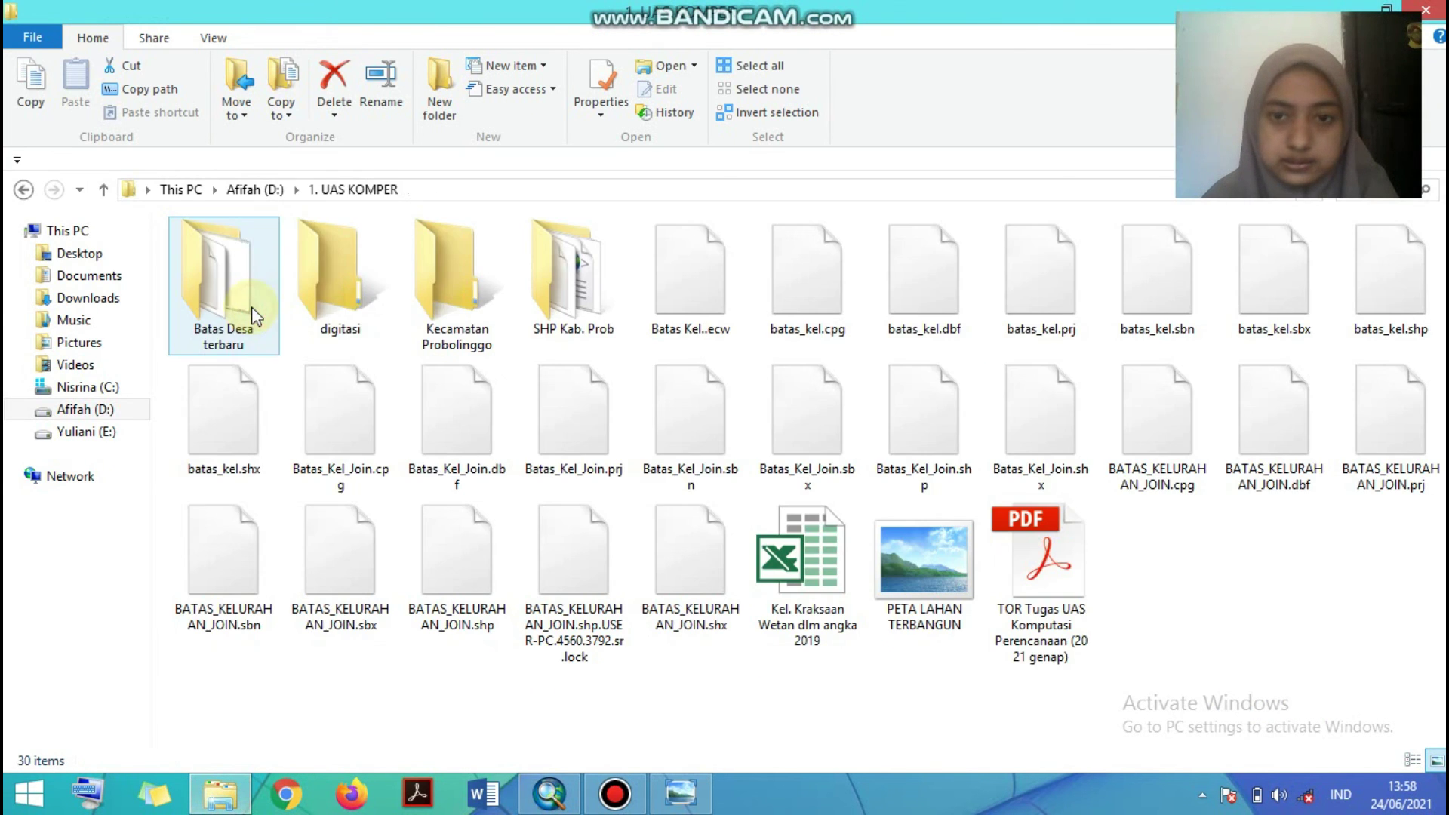
{"action": "double_click", "coordinate": [941, 563]}
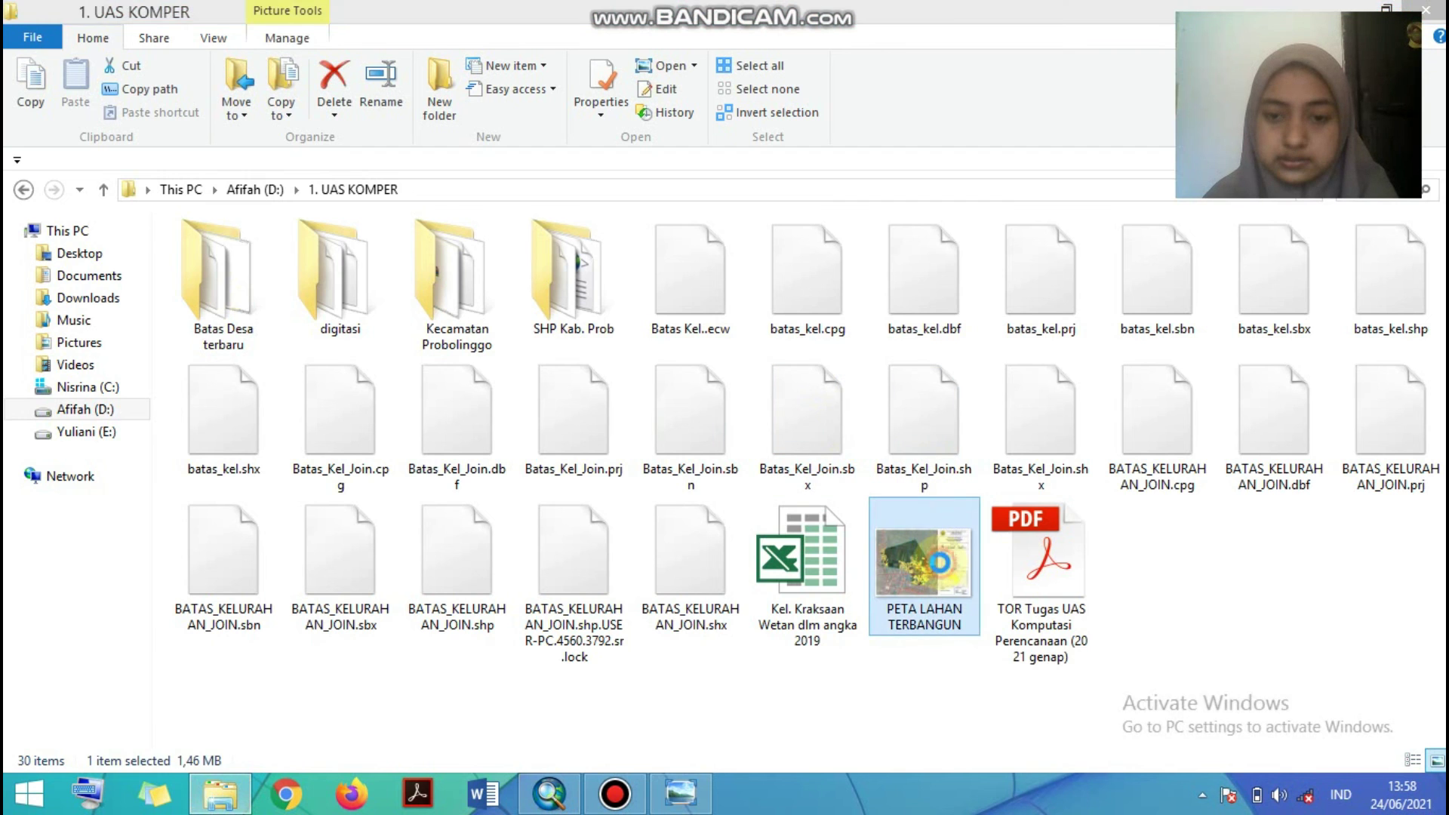